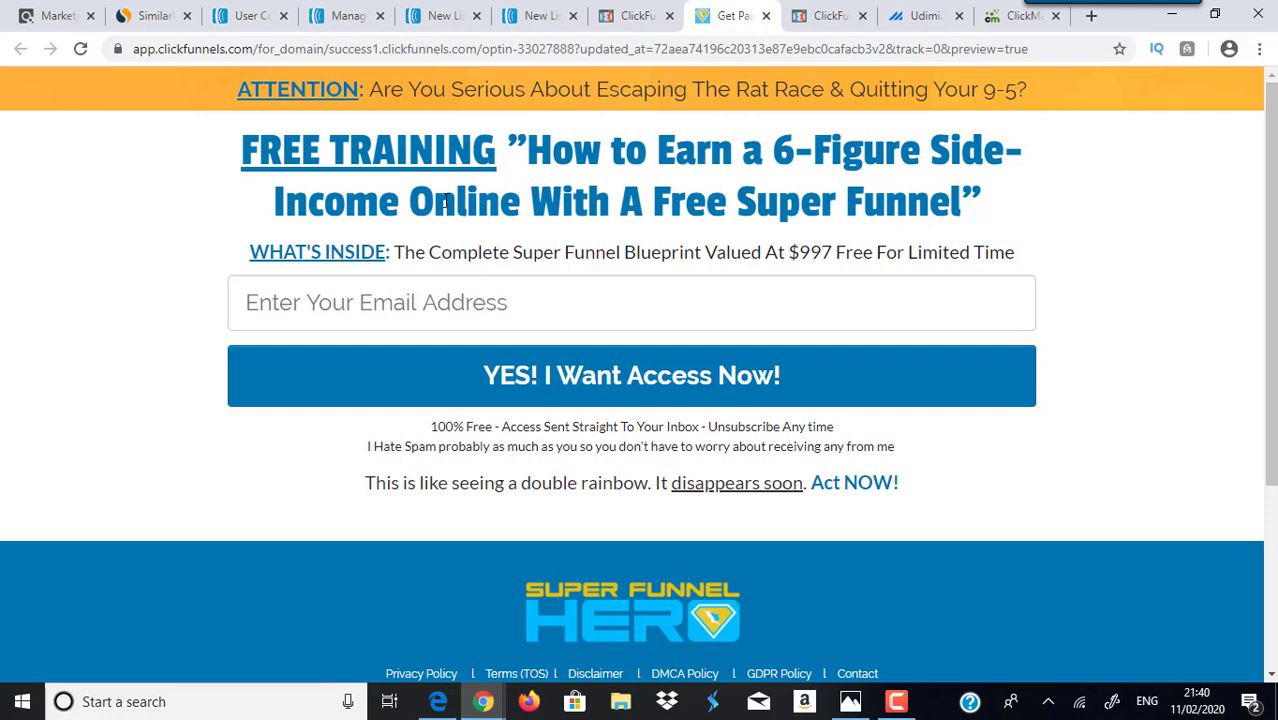
Examine the free training opt-in page alongside AWeber's email lists and the account overview's active subscriber figure
{"action": "left_click", "coordinate": [337, 10]}
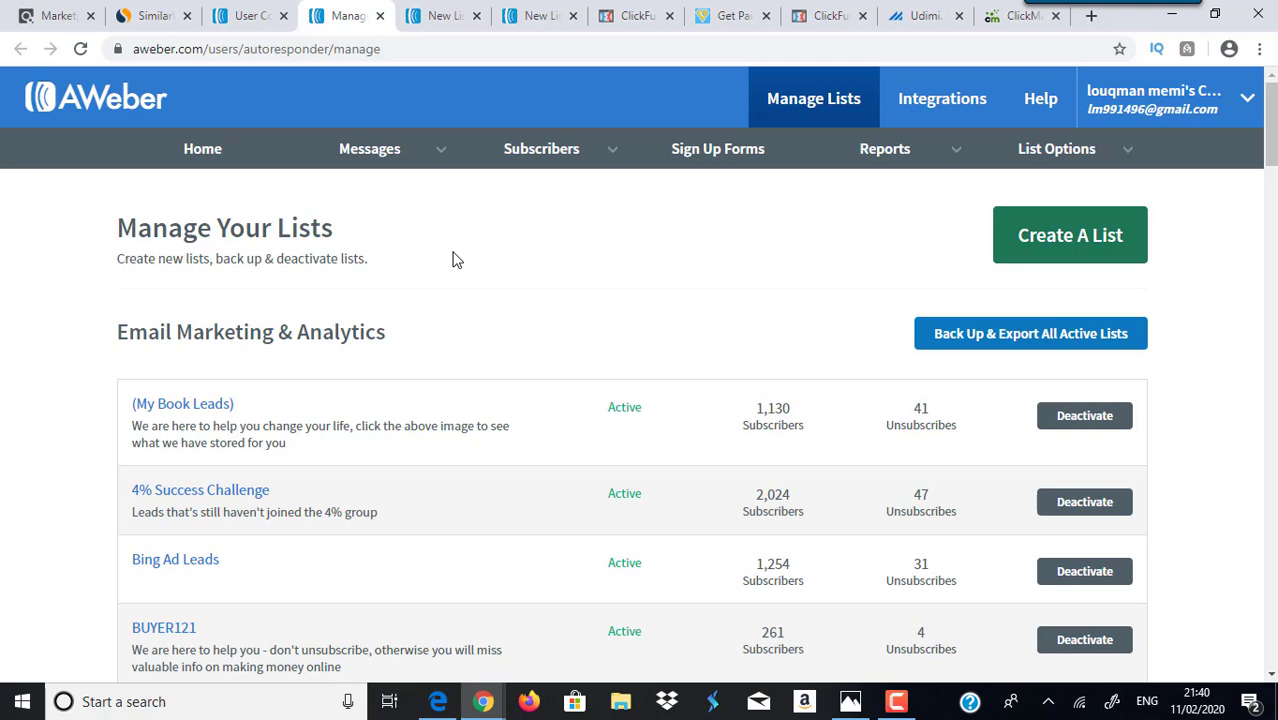
{"action": "left_click", "coordinate": [738, 12]}
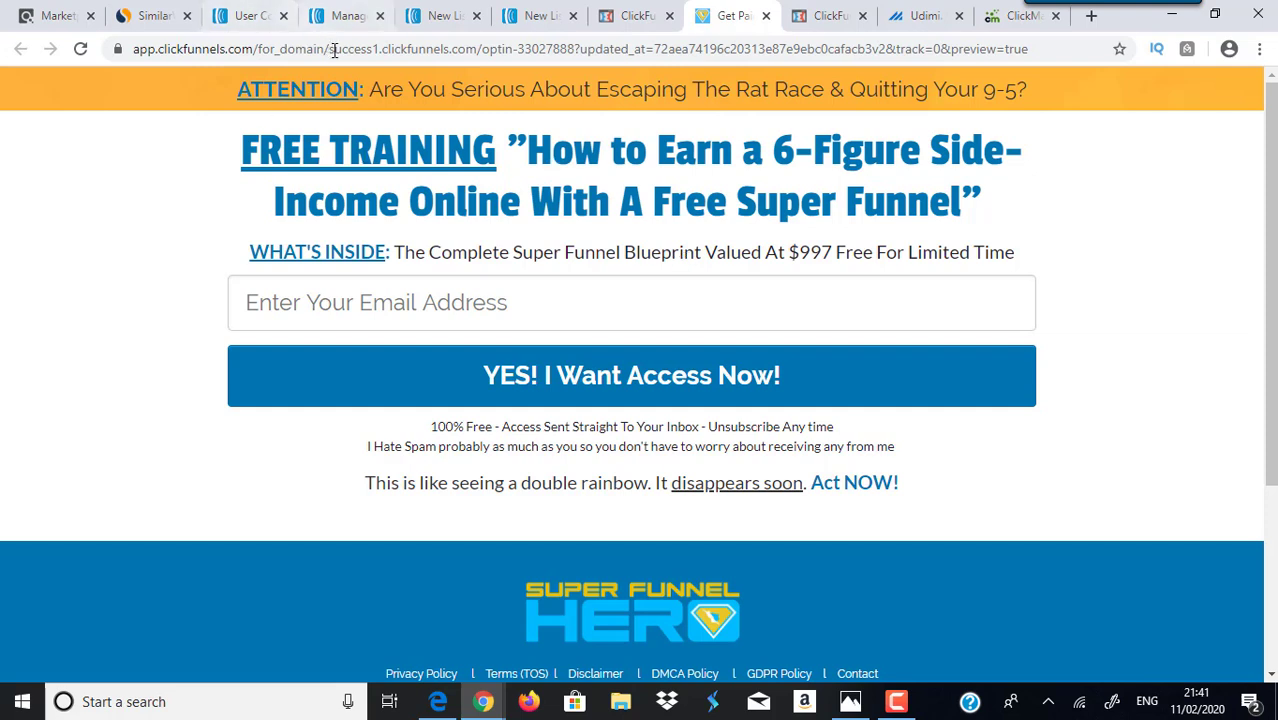
{"action": "left_click", "coordinate": [350, 18]}
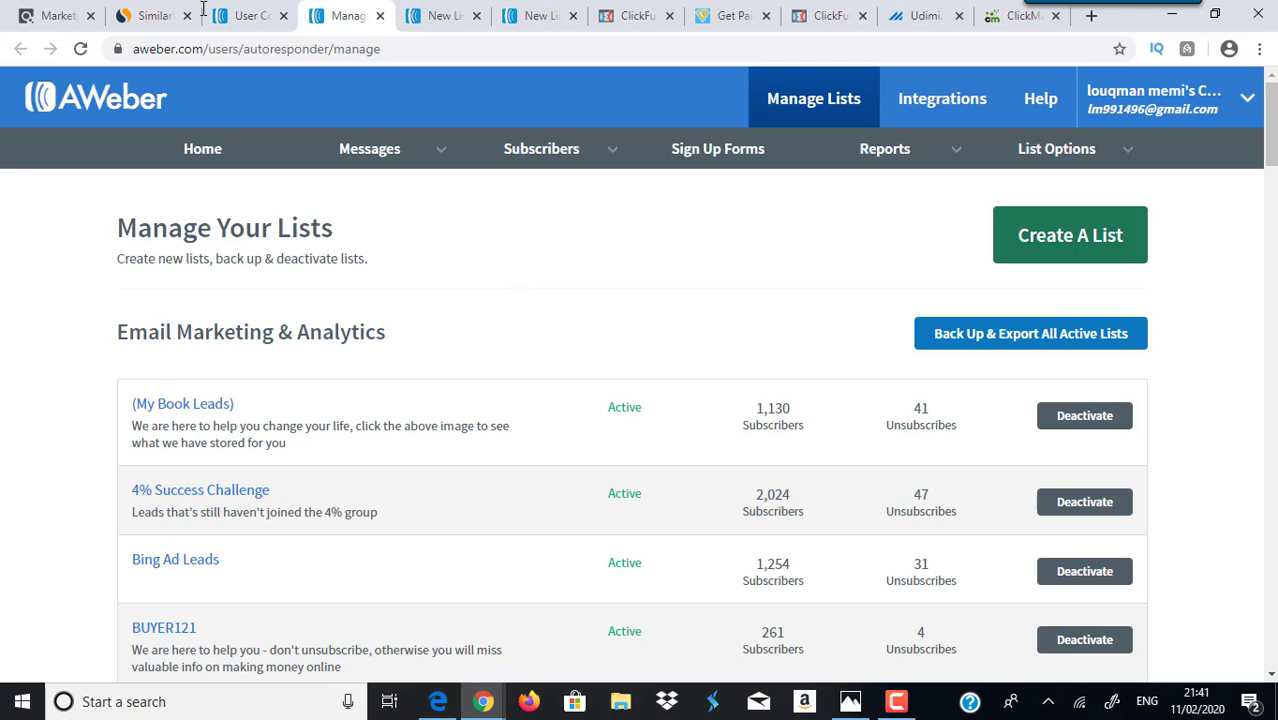
{"action": "left_click", "coordinate": [257, 14]}
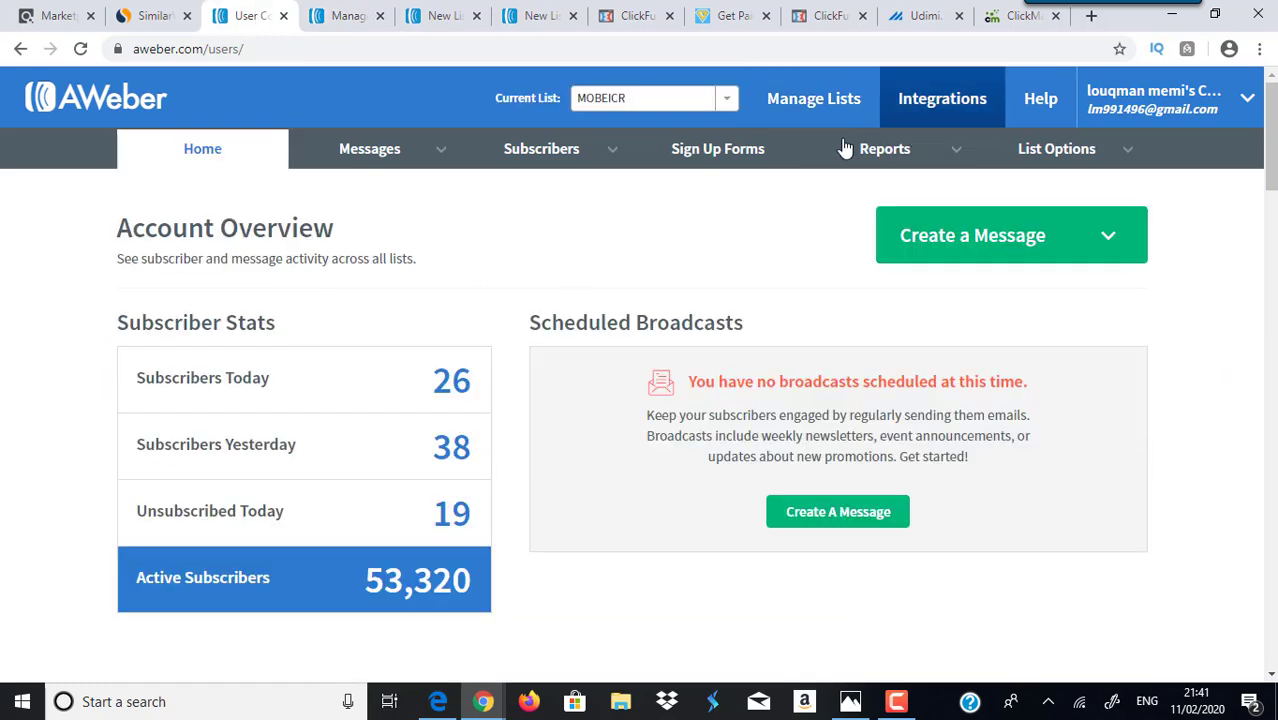
{"action": "scroll", "coordinate": [1258, 170], "scroll_direction": "down", "scroll_amount": 1}
{"action": "scroll", "coordinate": [873, 244], "scroll_direction": "down", "scroll_amount": 1}
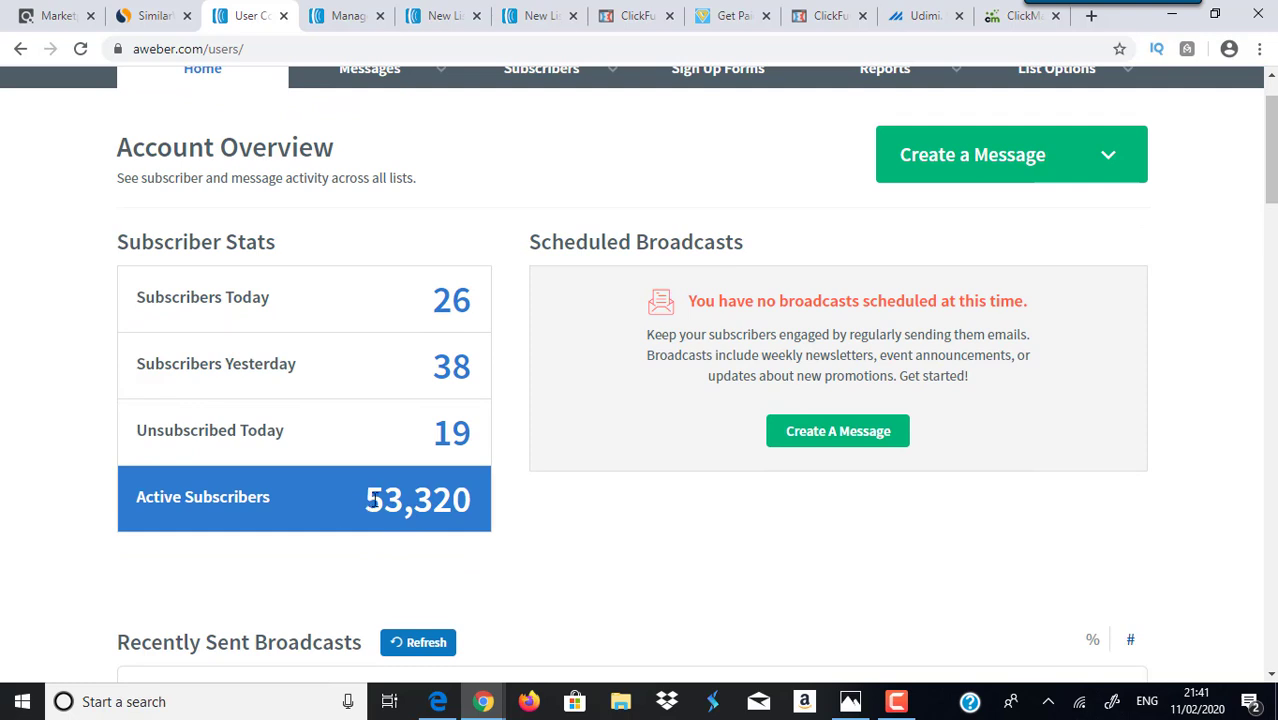
{"action": "left_click_drag", "start_coordinate": [358, 503], "coordinate": [519, 513]}
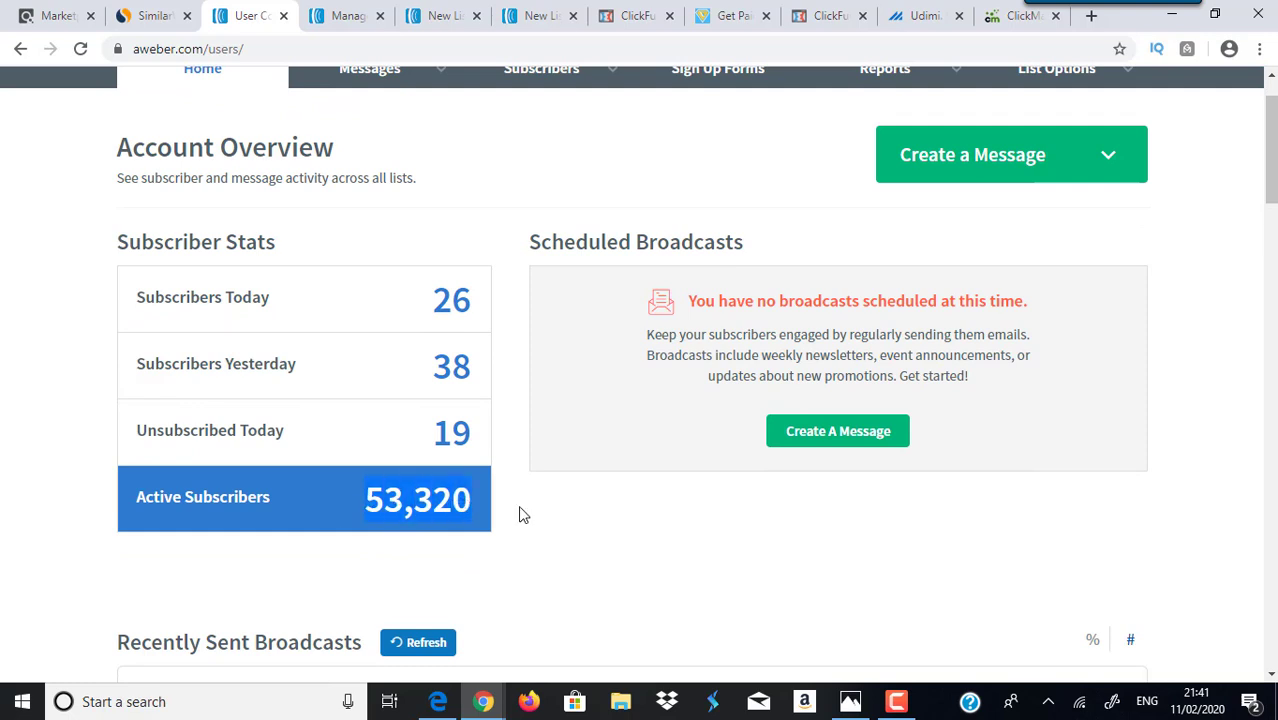
{"action": "left_click", "coordinate": [519, 513]}
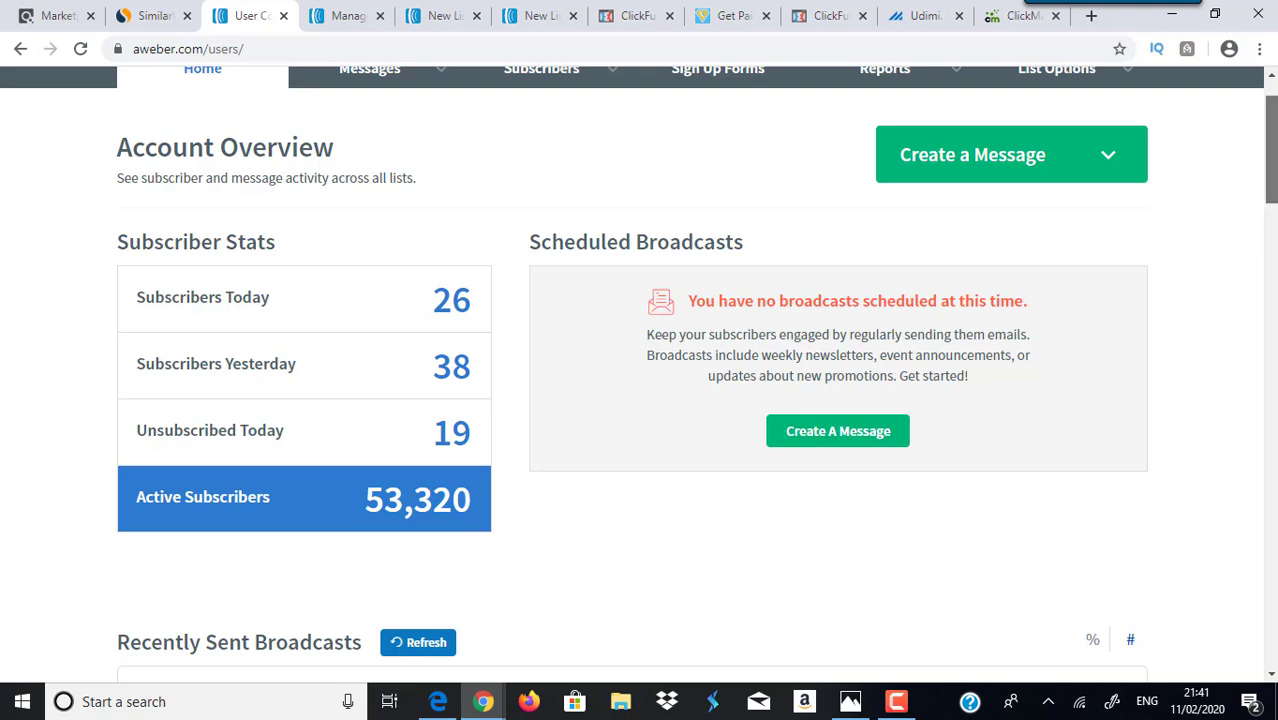
{"action": "scroll", "coordinate": [1271, 150], "scroll_direction": "up", "scroll_amount": 1}
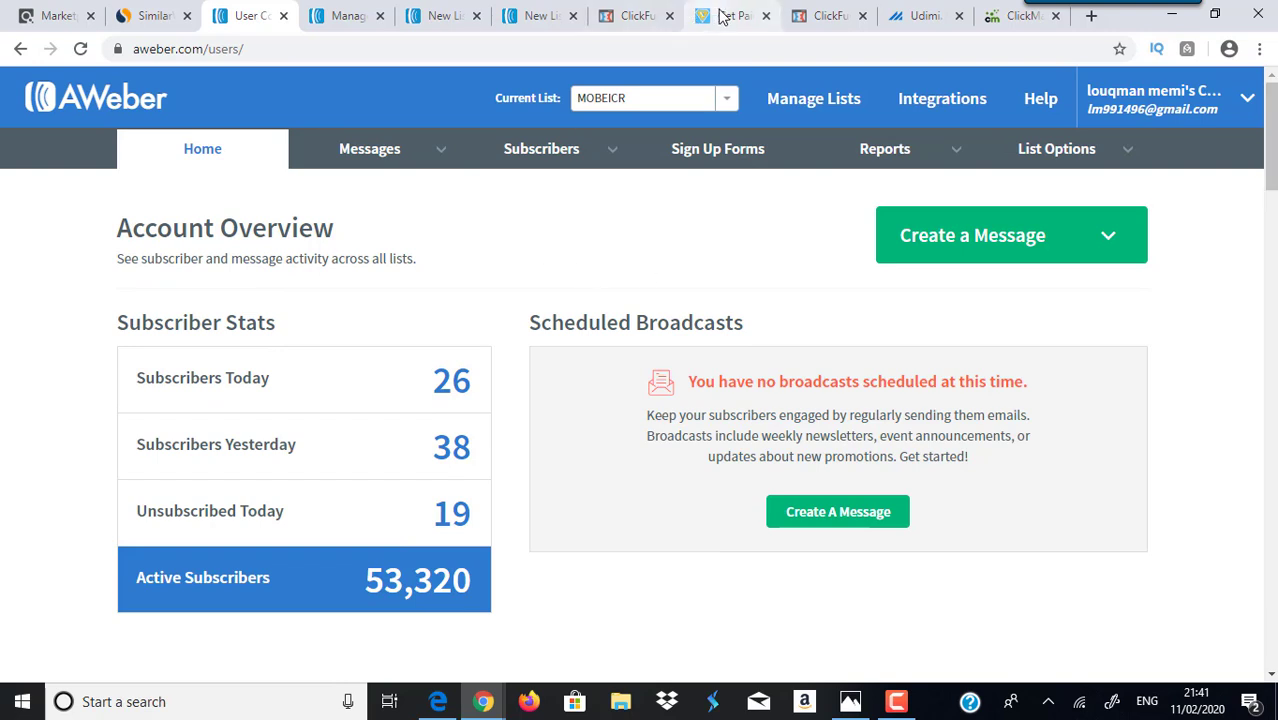
{"action": "left_click", "coordinate": [770, 8]}
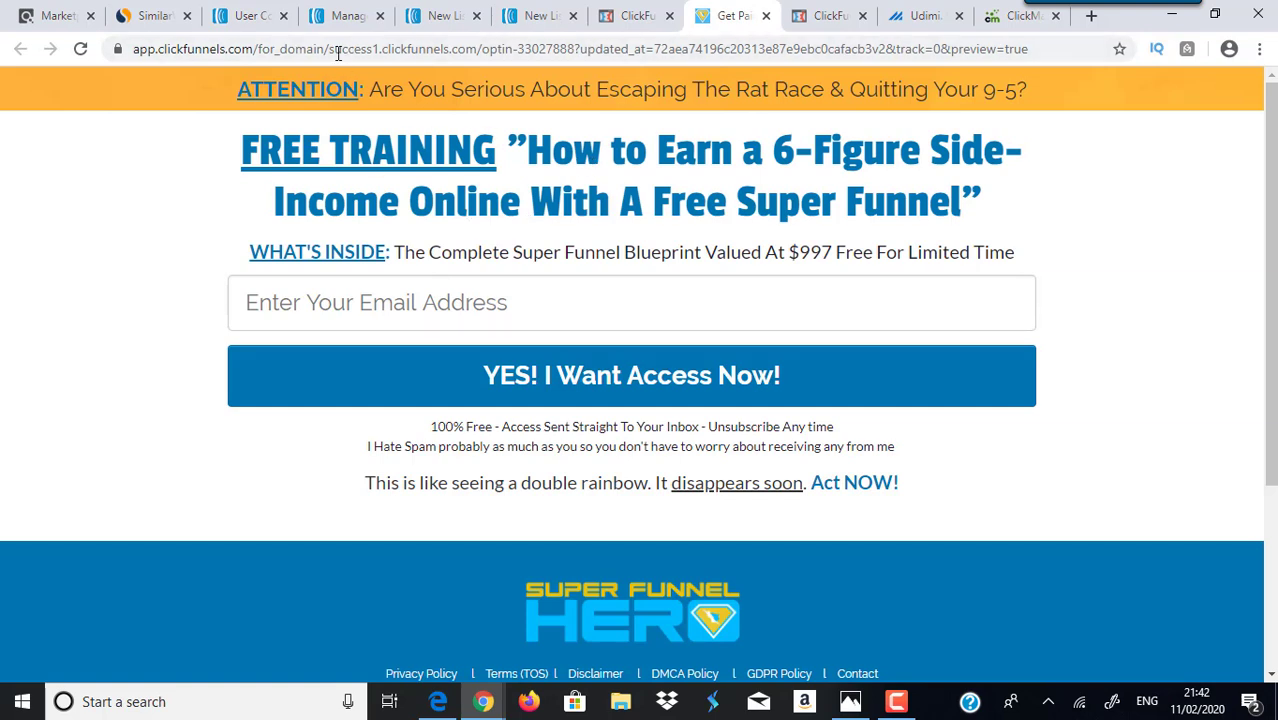
{"action": "left_click", "coordinate": [250, 15]}
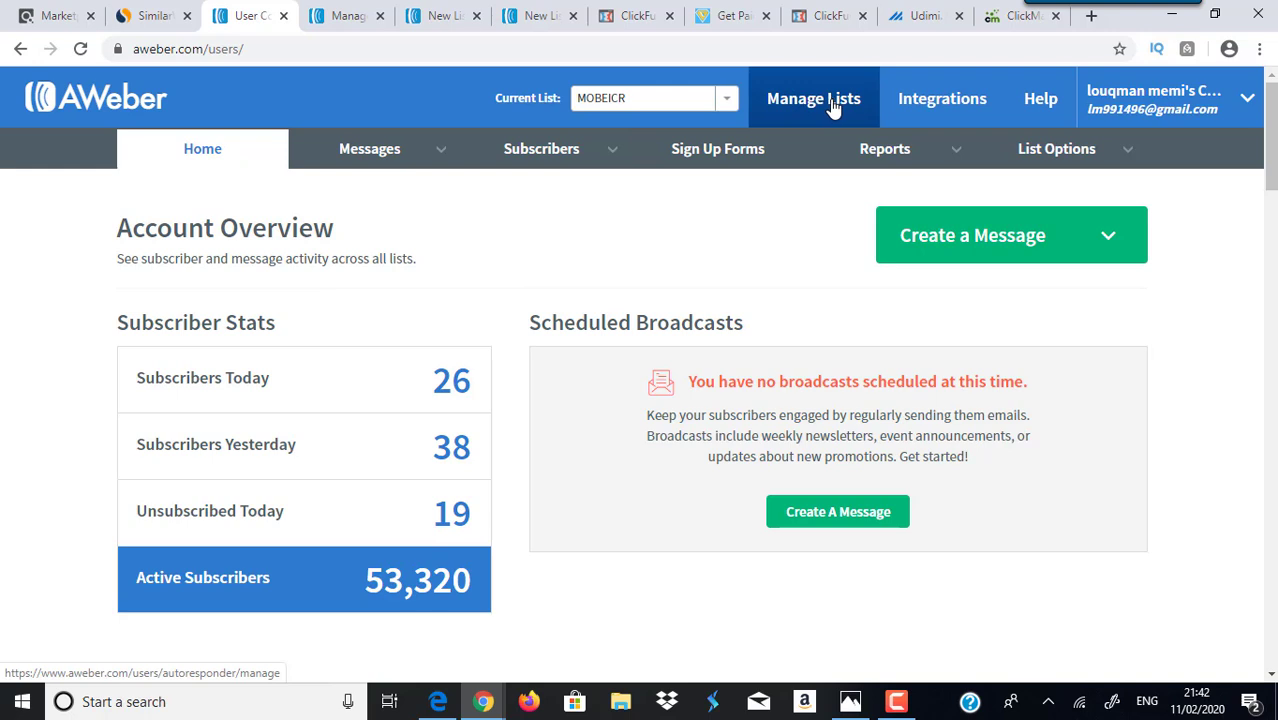
Go from list management to the new list form's sender details and complete the sender email's domain with ".com"
{"action": "left_click", "coordinate": [350, 10]}
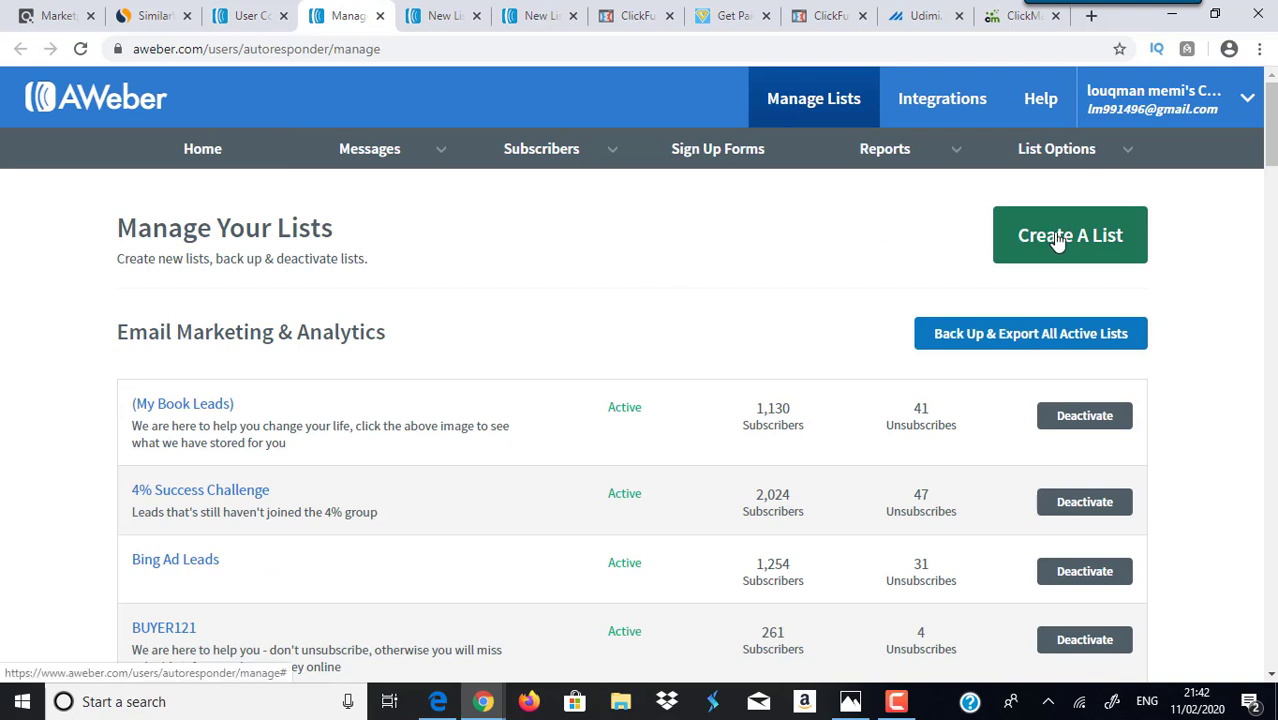
{"action": "left_click", "coordinate": [455, 12]}
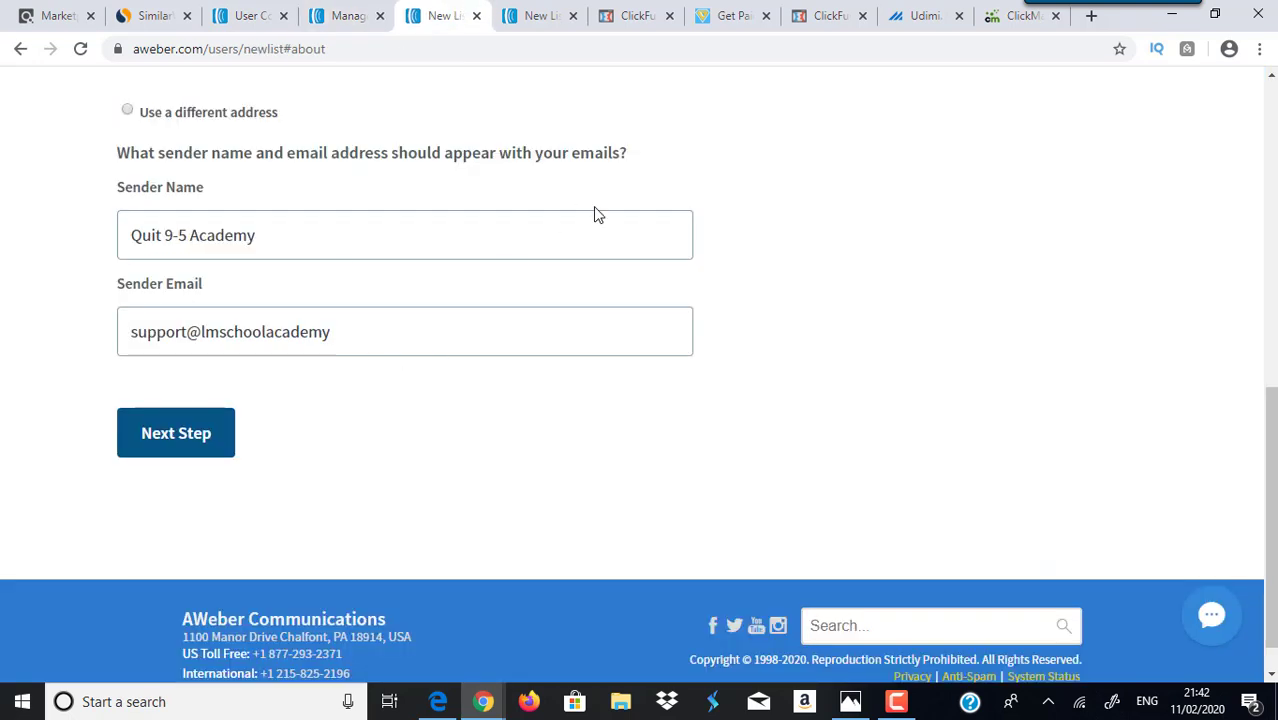
{"action": "mouse_move", "coordinate": [1270, 480]}
{"action": "left_mouse_down"}
{"action": "mouse_move", "coordinate": [1270, 202]}
{"action": "mouse_move", "coordinate": [1270, 500]}
{"action": "left_mouse_up"}
{"action": "left_click", "coordinate": [281, 195]}
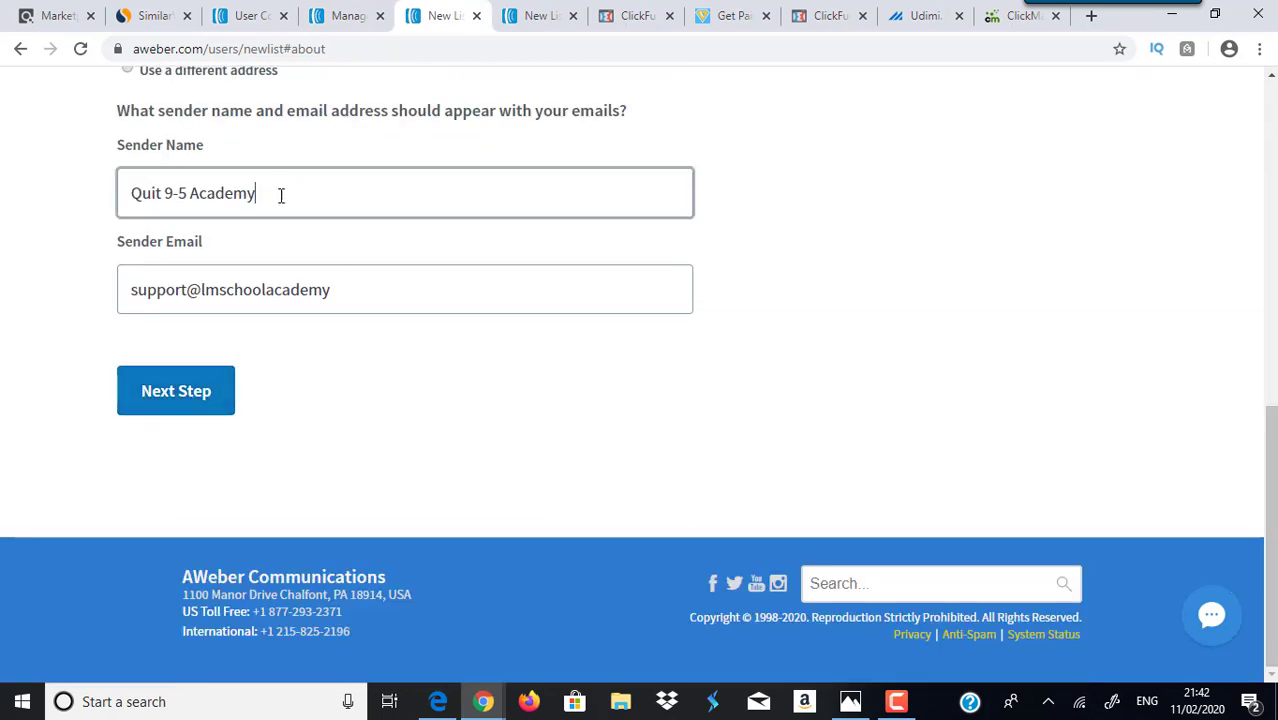
{"action": "left_click_drag", "start_coordinate": [281, 195], "coordinate": [90, 200]}
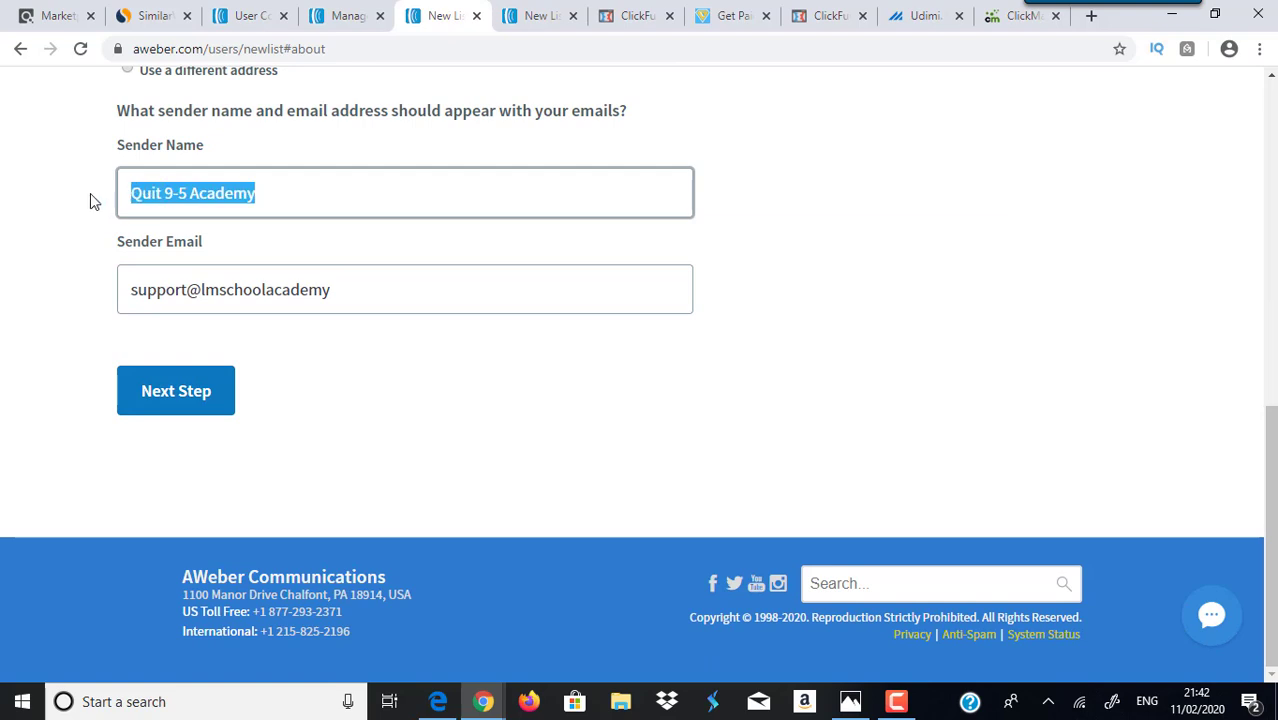
{"action": "left_click", "coordinate": [387, 287]}
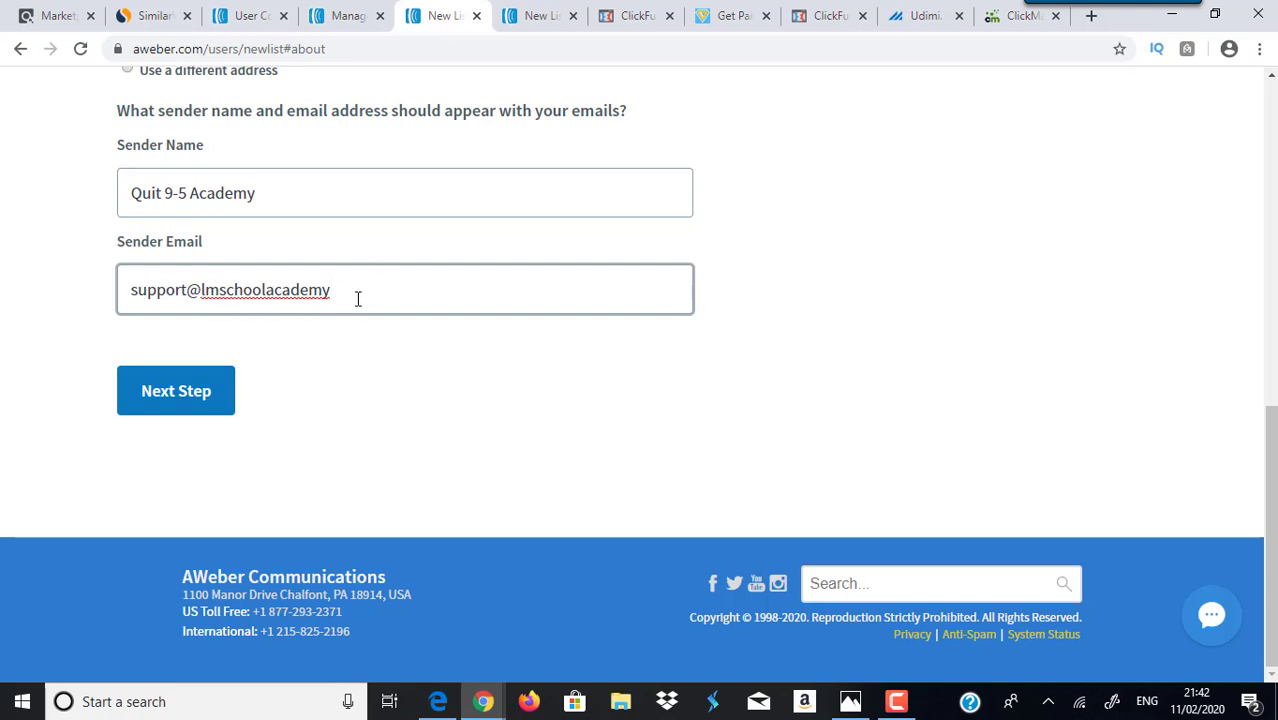
{"action": "type", "text": ".com"}
{"action": "left_click", "coordinate": [548, 12]}
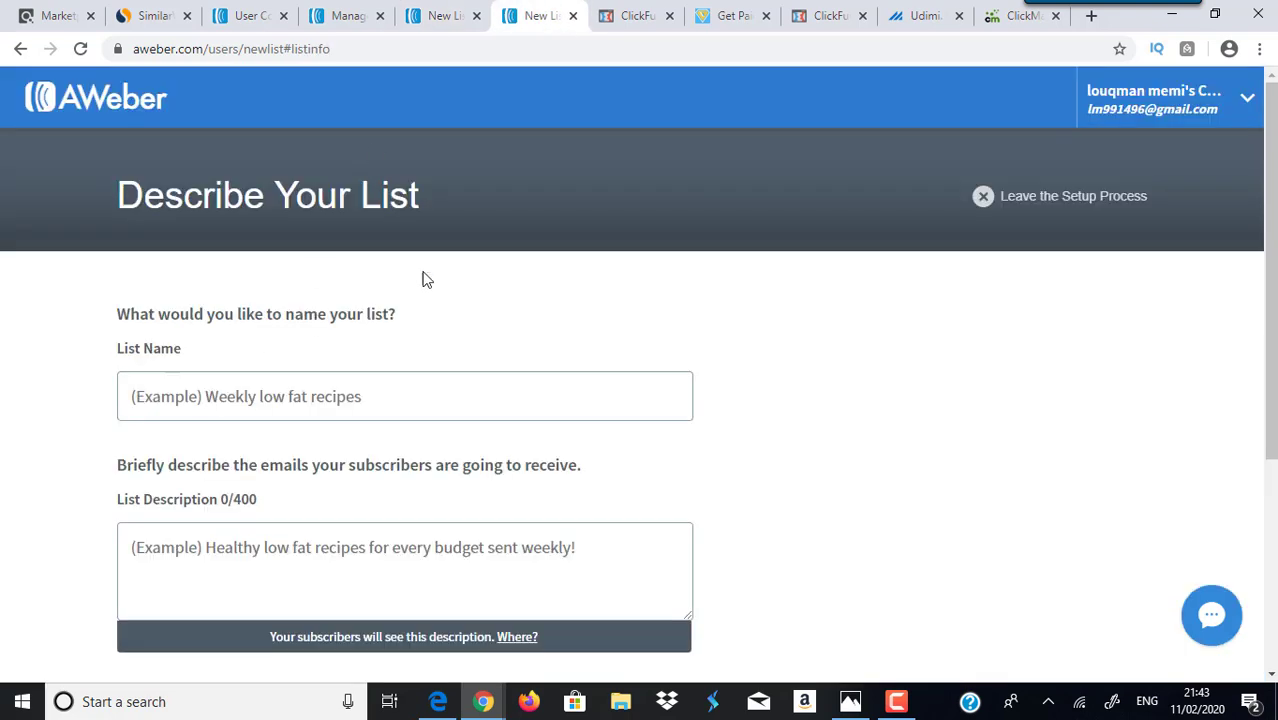
{"action": "left_click", "coordinate": [358, 394]}
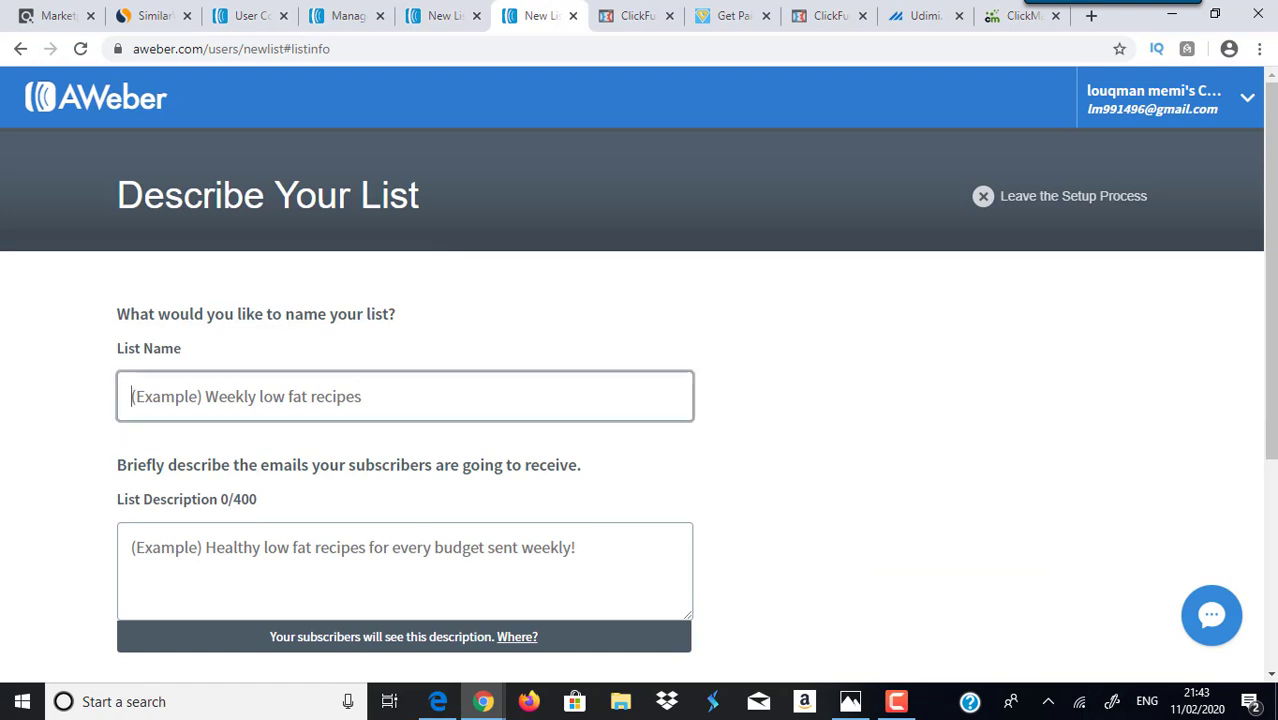
{"action": "right_click", "coordinate": [1141, 701]}
{"action": "left_click", "coordinate": [454, 402]}
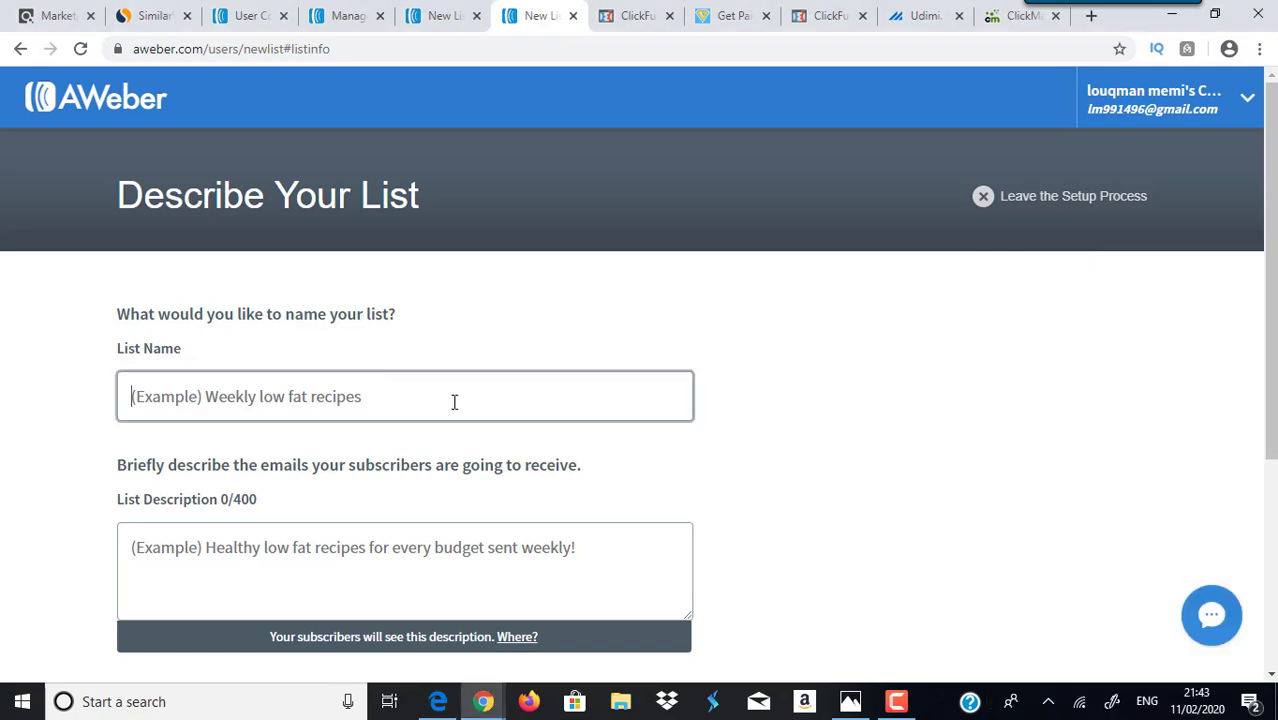
{"action": "type", "text": "clickbank"}
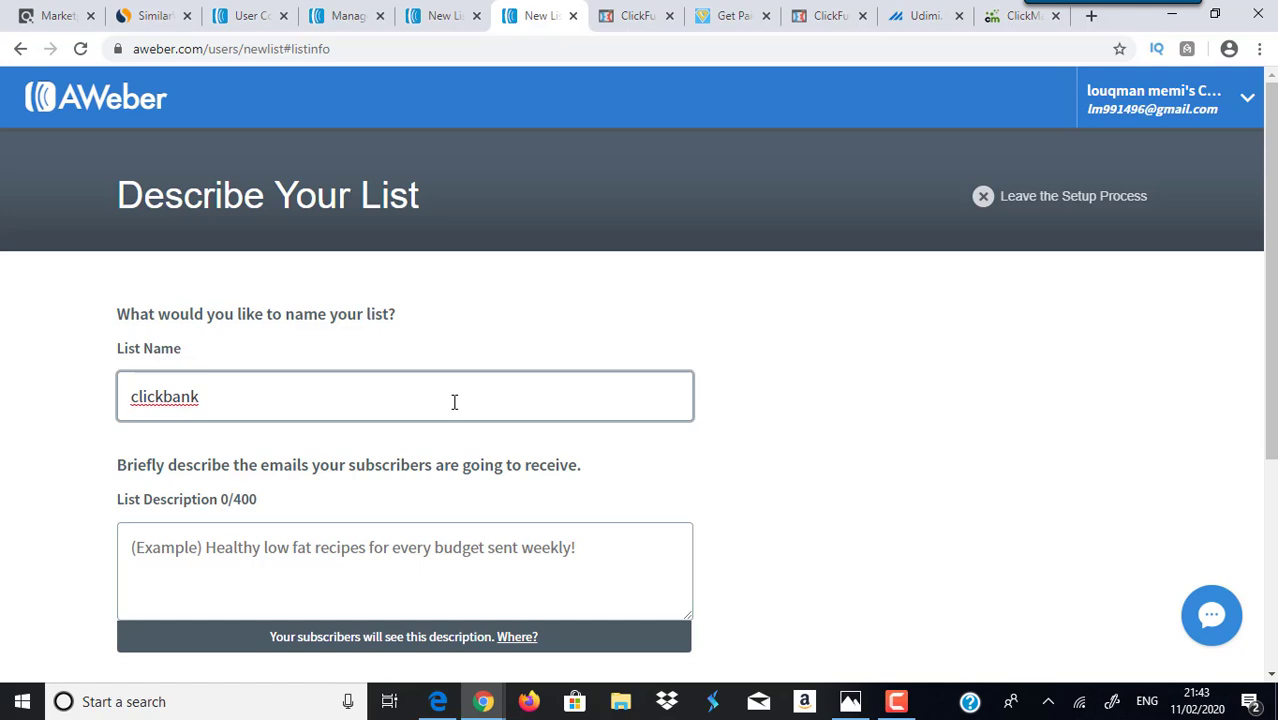
{"action": "type", "text": "12minute"}
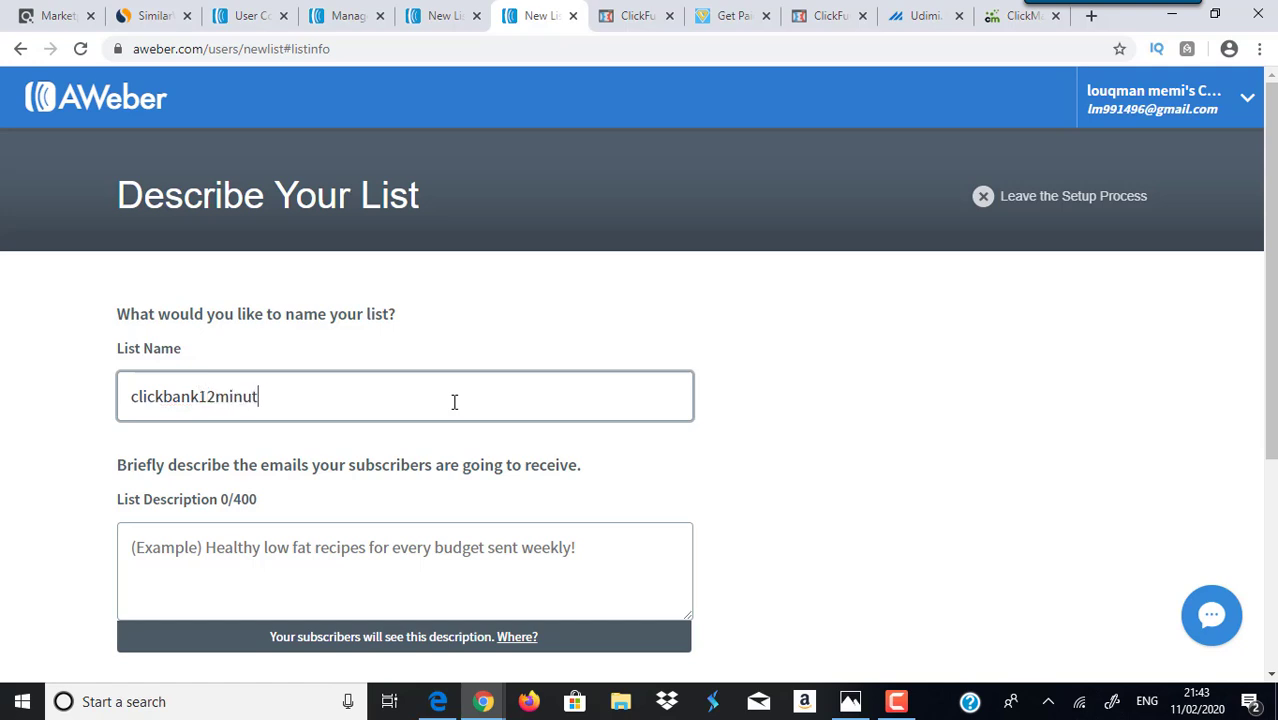
{"action": "left_click", "coordinate": [355, 557]}
{"action": "type", "text": "0000000000000"}
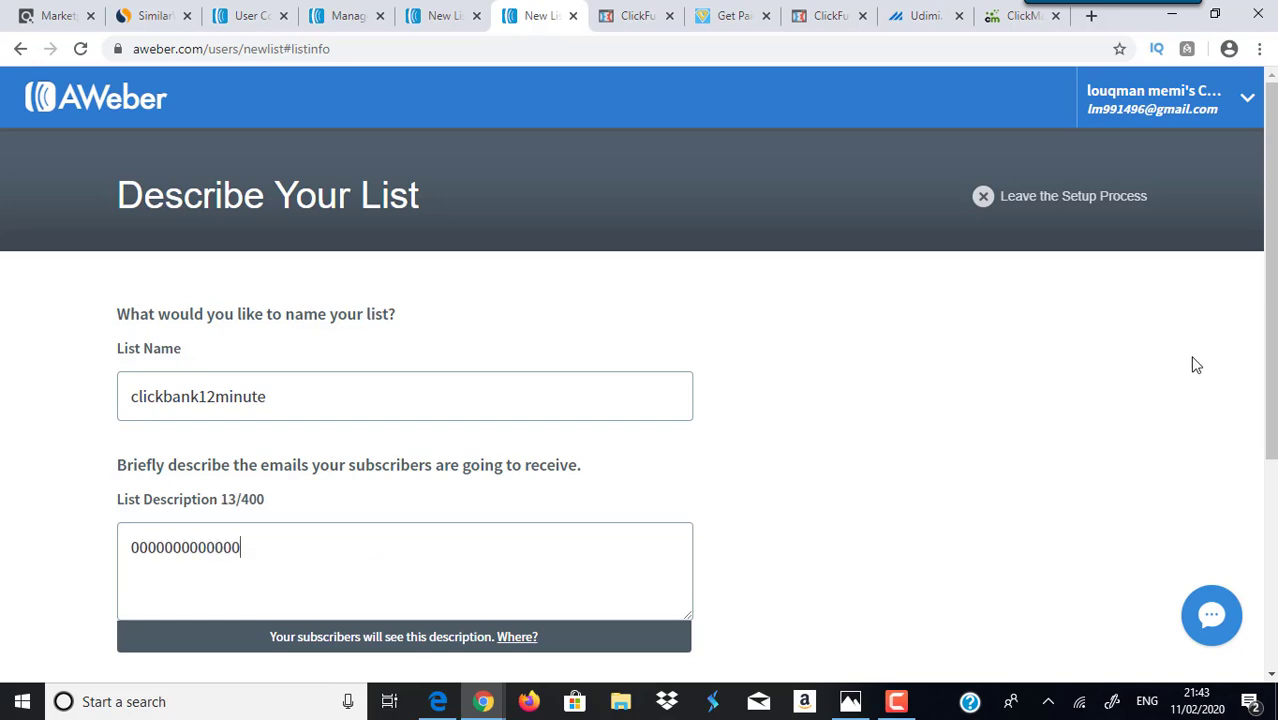
Proceed to the confirmation message stage, approve the default message and create the list
{"action": "scroll", "coordinate": [1124, 583], "scroll_direction": "down", "scroll_amount": 3}
{"action": "left_click", "coordinate": [316, 393]}
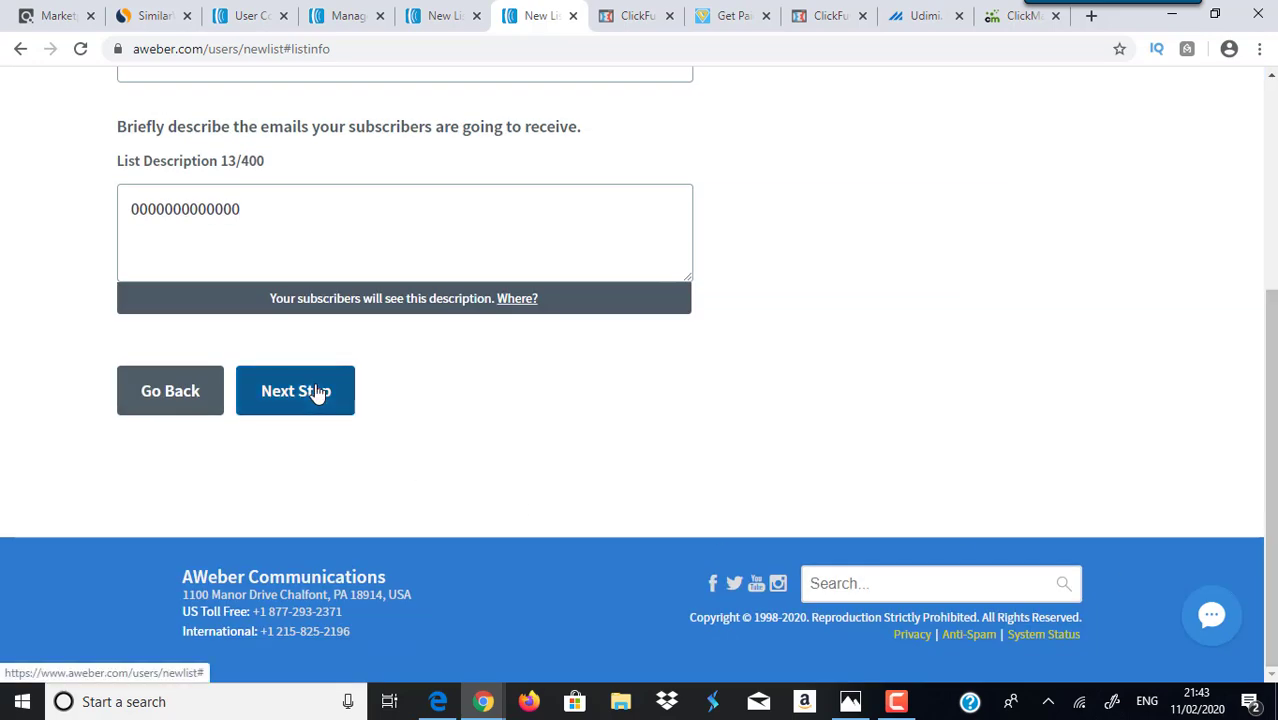
{"action": "scroll", "coordinate": [992, 408], "scroll_direction": "down", "scroll_amount": 10}
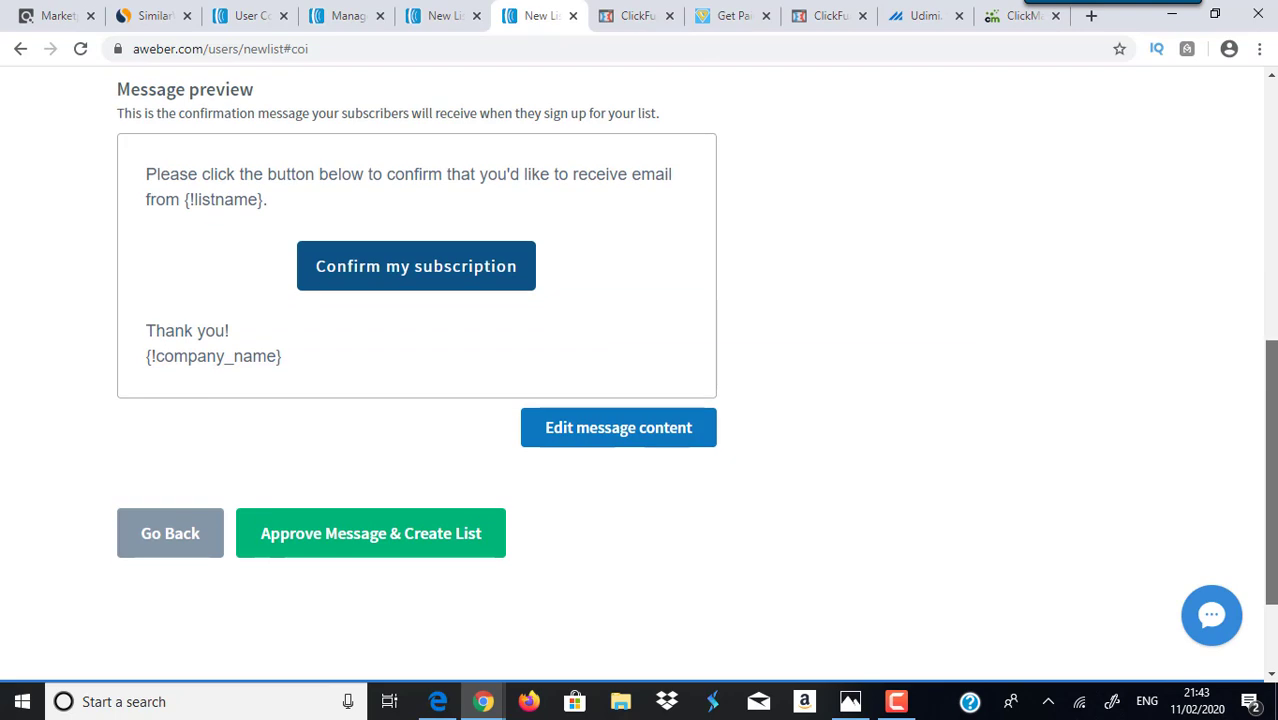
{"action": "left_click", "coordinate": [335, 535]}
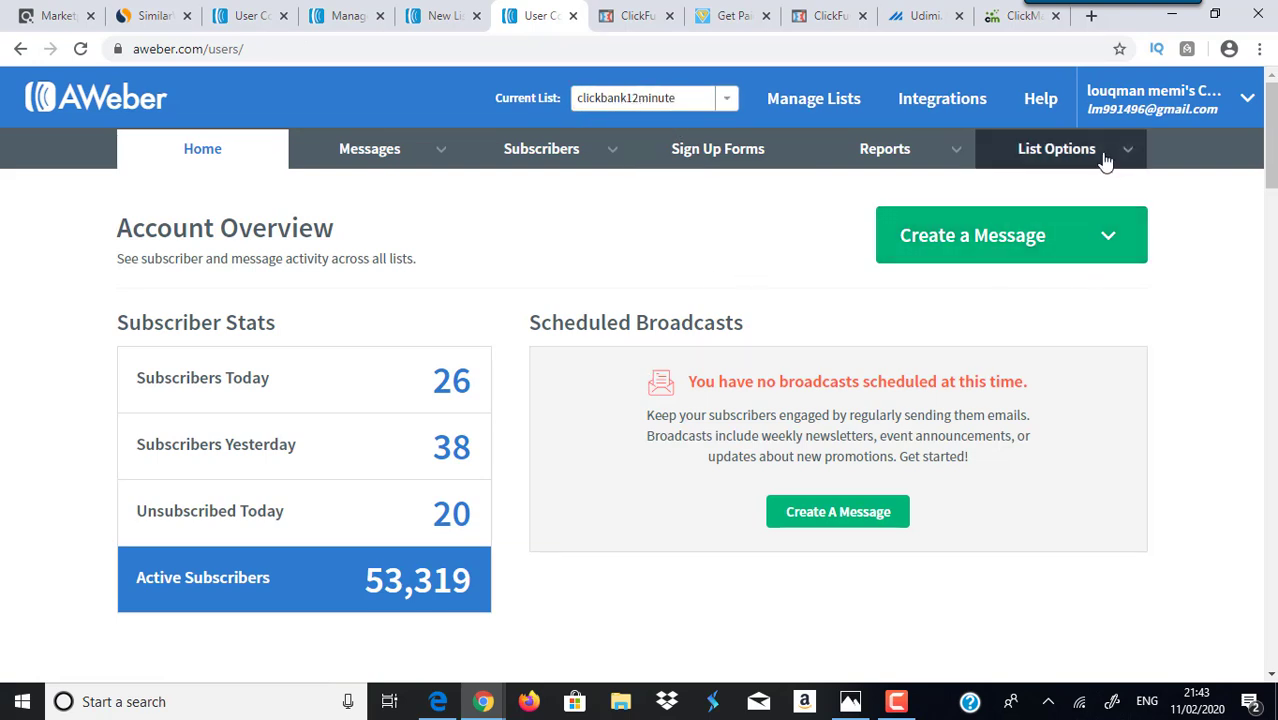
In the new list's confirmation message settings, turn off the confirmation message for AWeber sign up forms and save
{"action": "mouse_move", "coordinate": [1104, 162]}
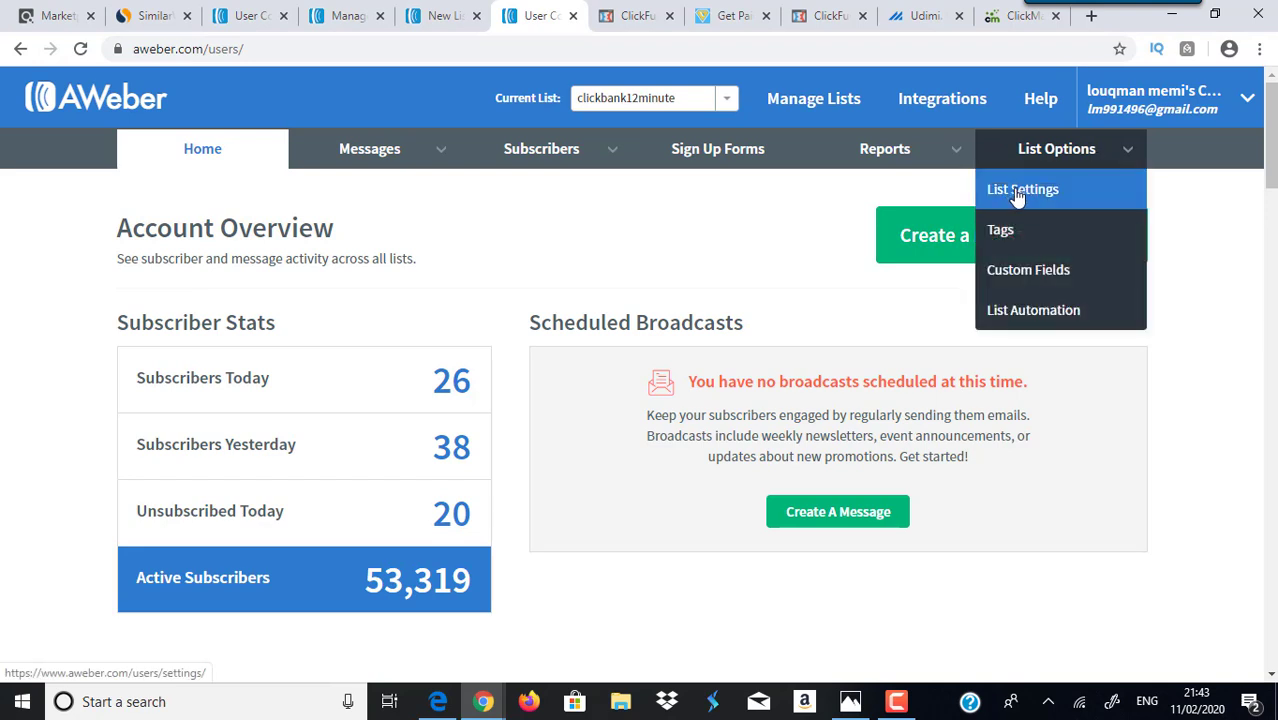
{"action": "left_click", "coordinate": [1017, 197]}
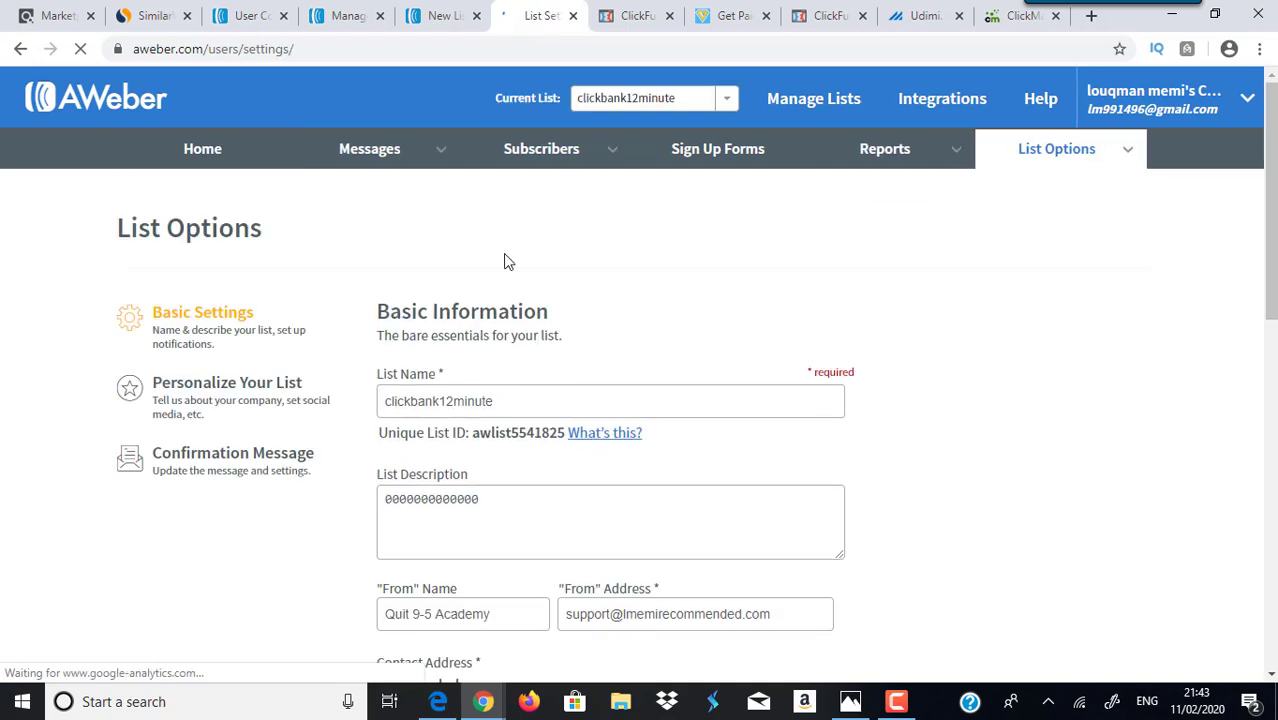
{"action": "left_click", "coordinate": [251, 469]}
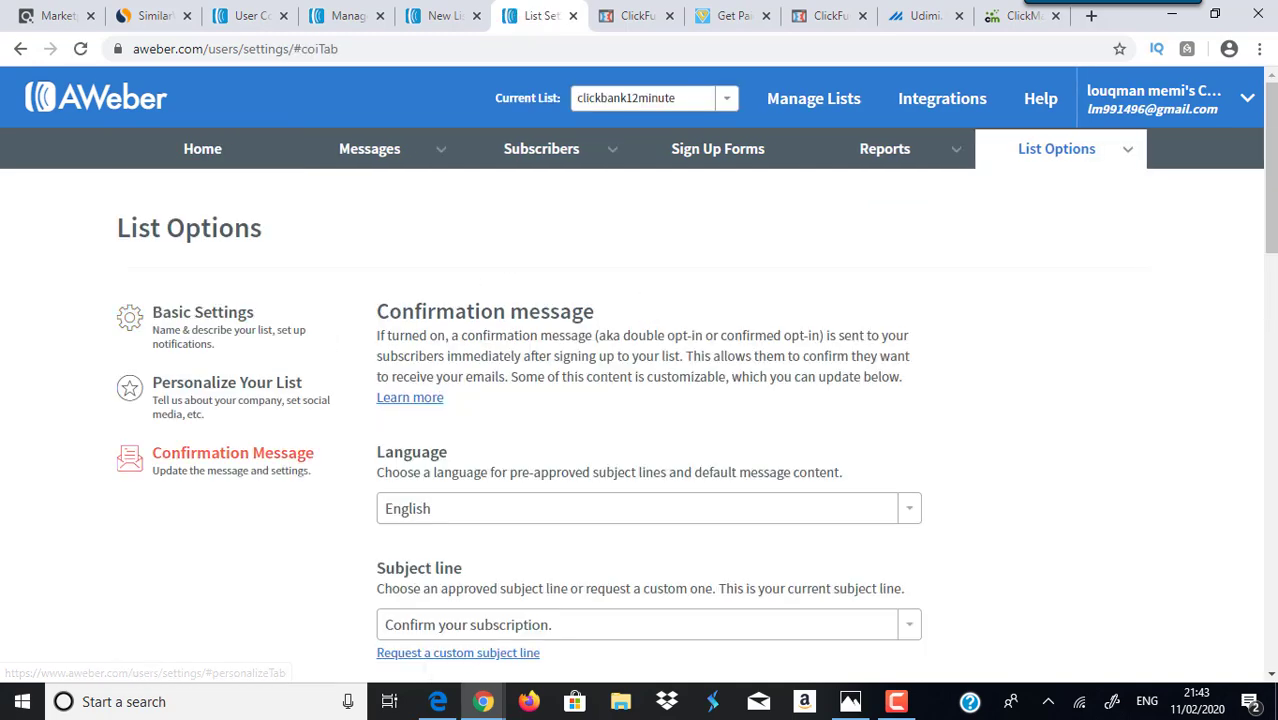
{"action": "scroll", "coordinate": [640, 400], "scroll_direction": "down", "scroll_amount": 15}
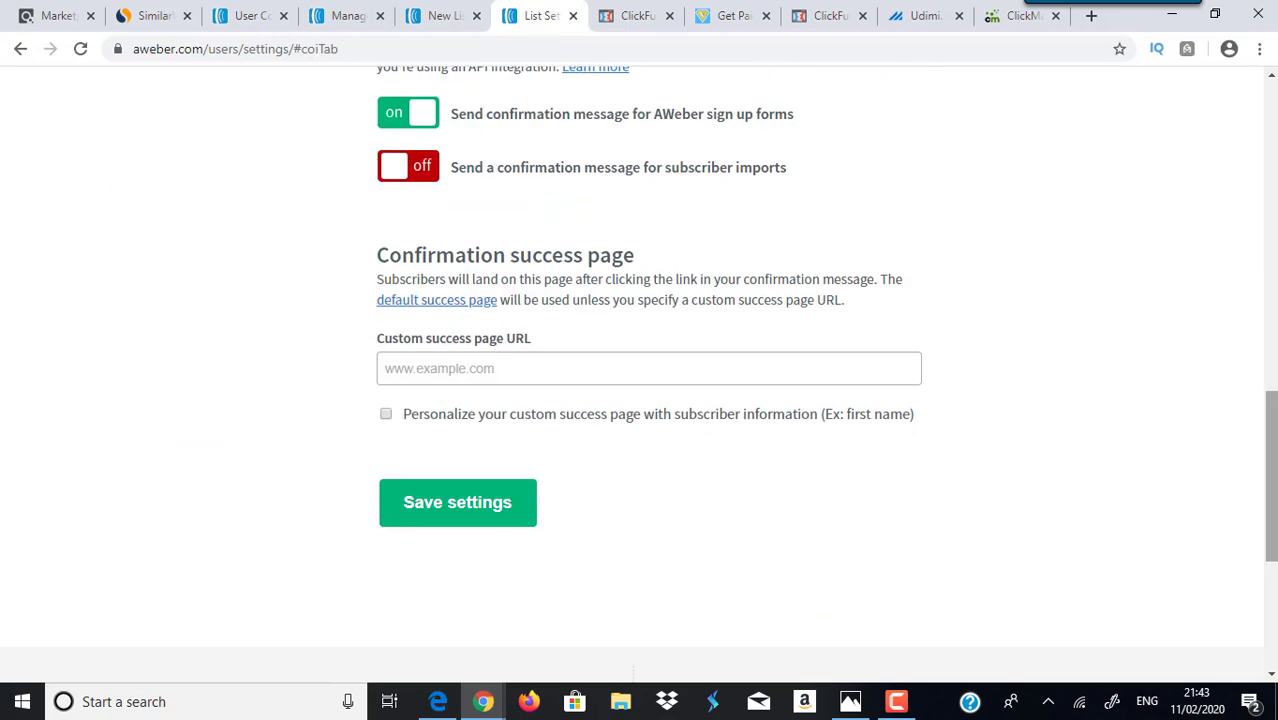
{"action": "scroll", "coordinate": [1268, 420], "scroll_direction": "up", "scroll_amount": 4}
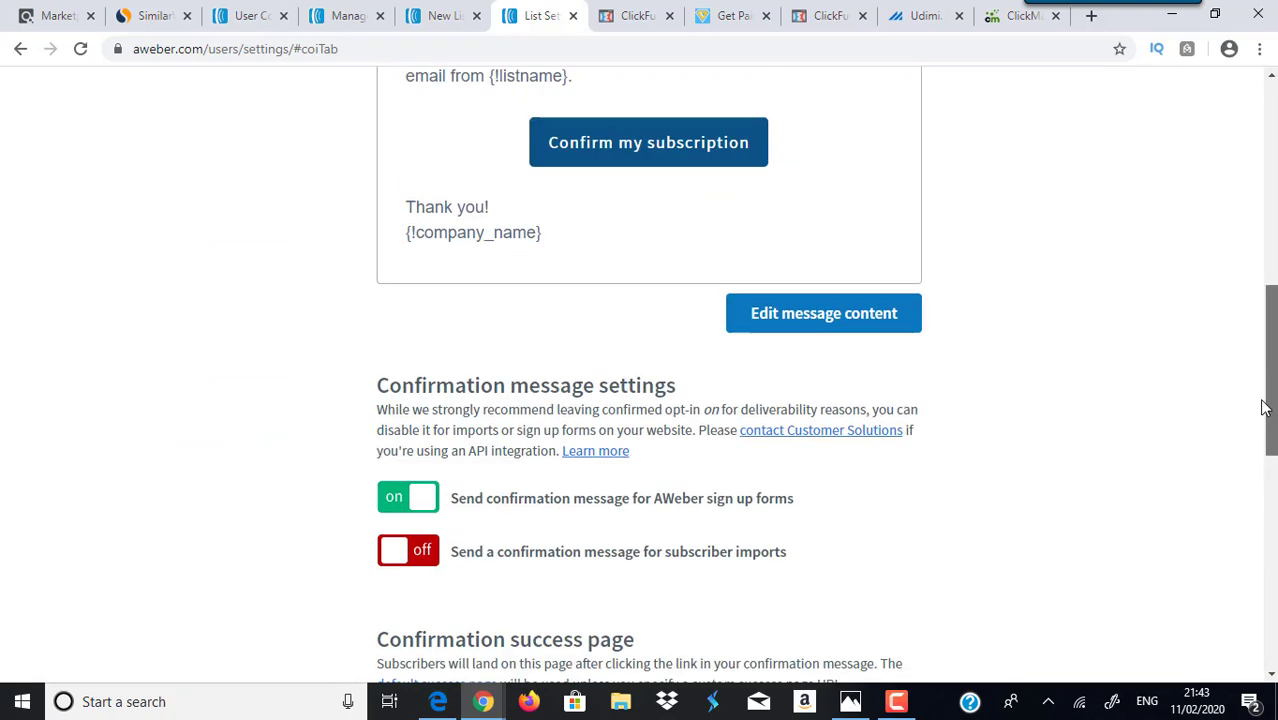
{"action": "left_click", "coordinate": [421, 500]}
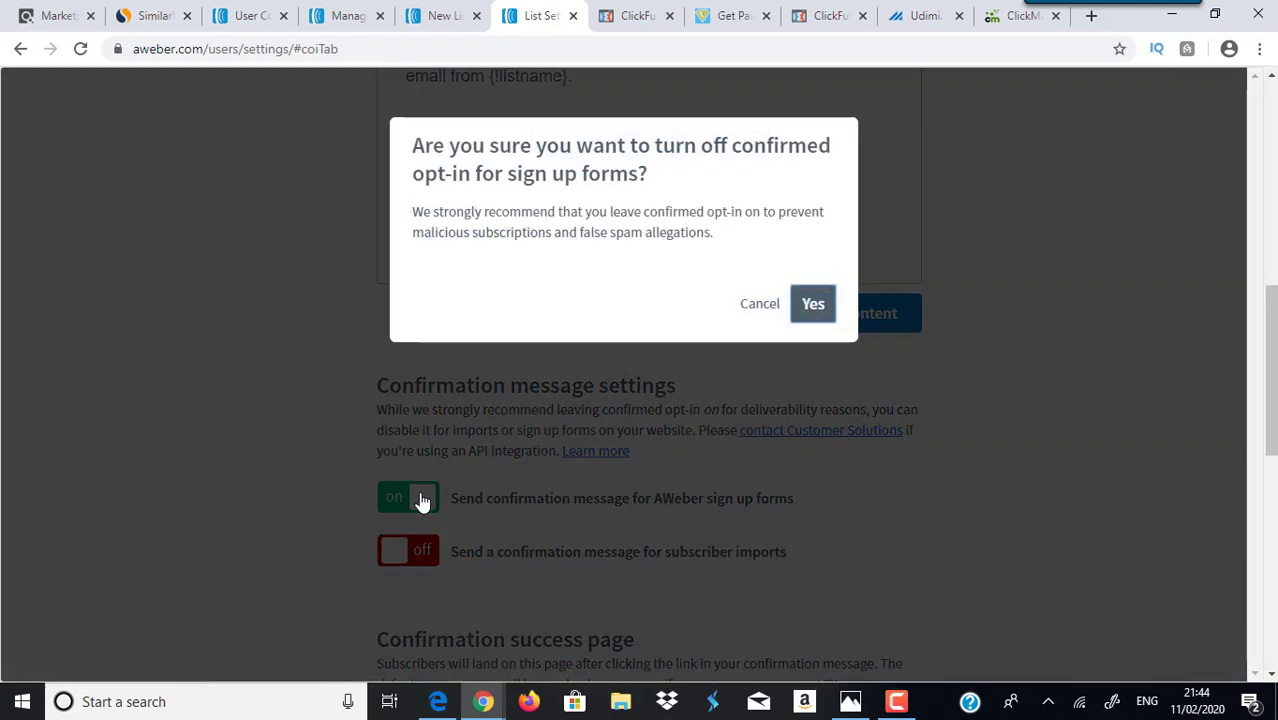
{"action": "left_click", "coordinate": [813, 306]}
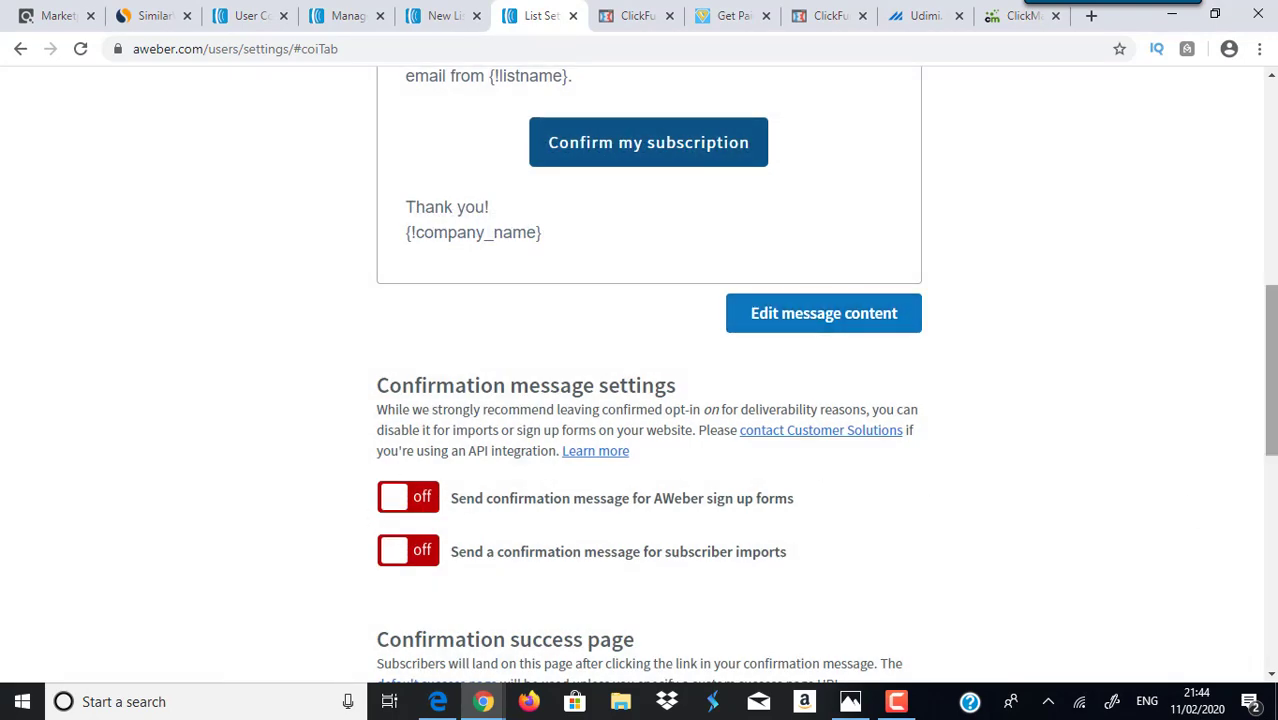
{"action": "scroll", "coordinate": [676, 420], "scroll_direction": "down", "scroll_amount": 5}
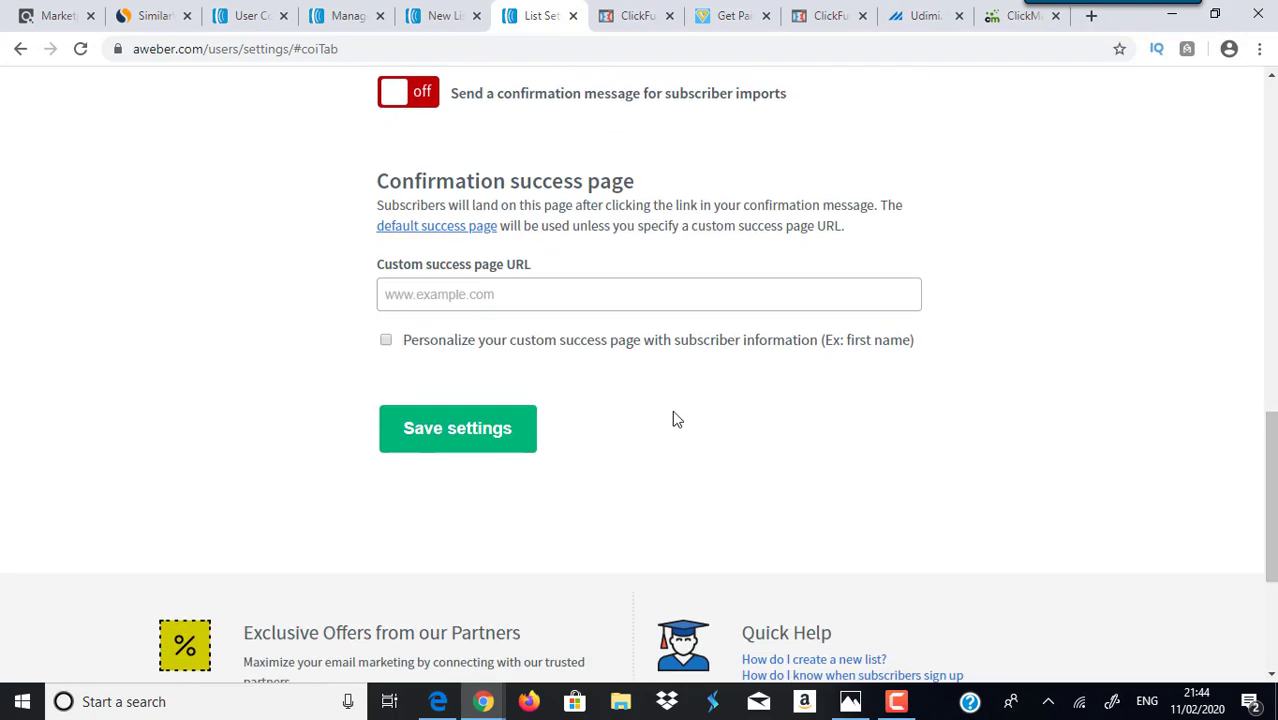
{"action": "left_click", "coordinate": [458, 430]}
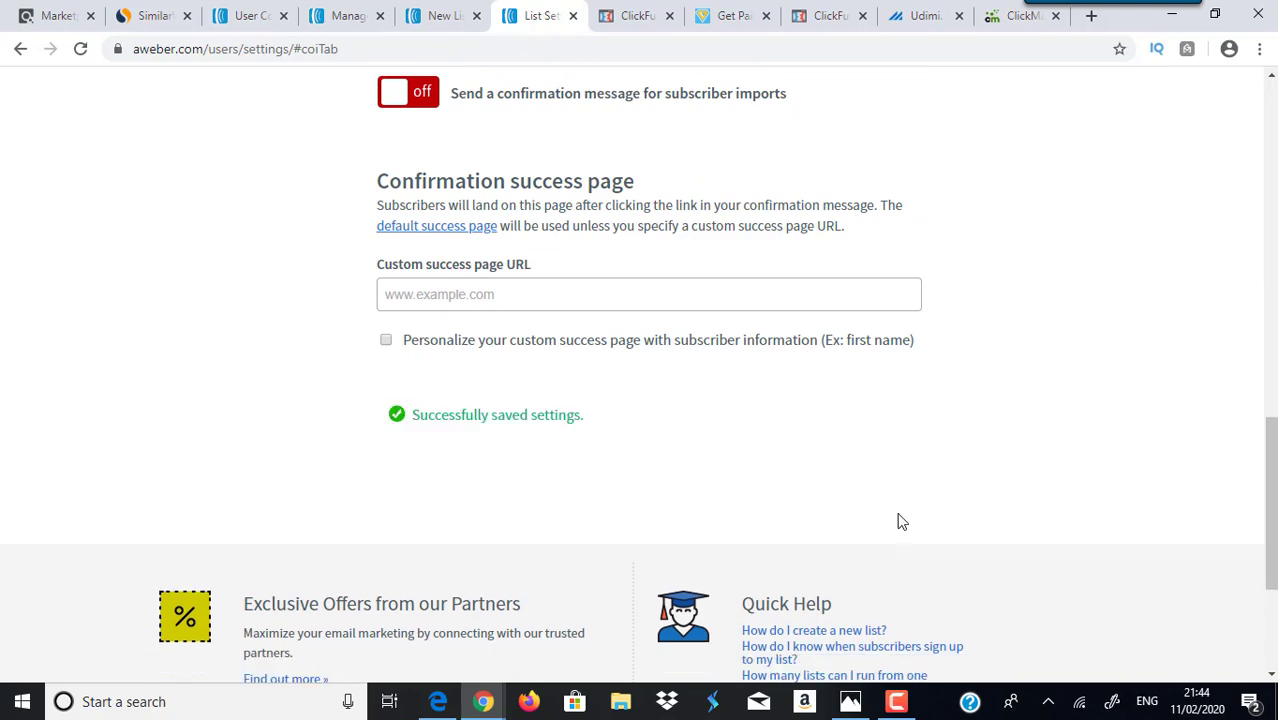
Open the sign up forms page for the clickbank12minute list
{"action": "left_click_drag", "start_coordinate": [1270, 500], "coordinate": [1270, 166]}
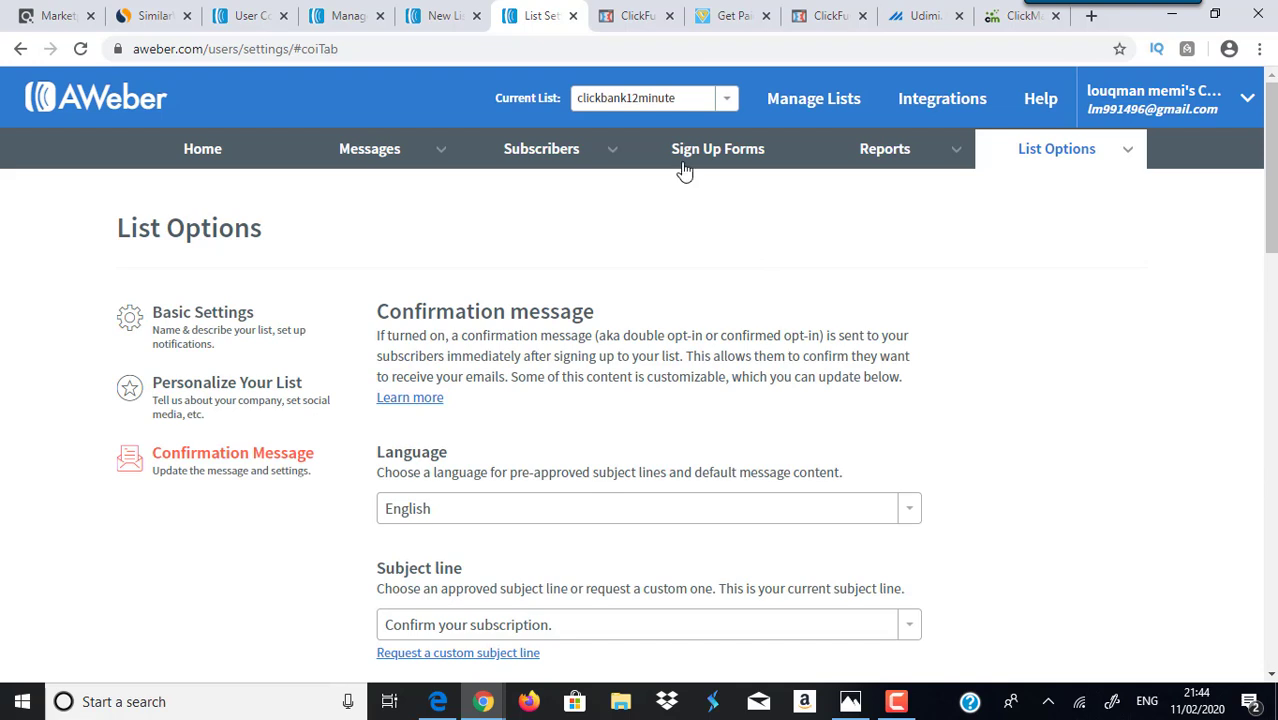
{"action": "left_click", "coordinate": [745, 162]}
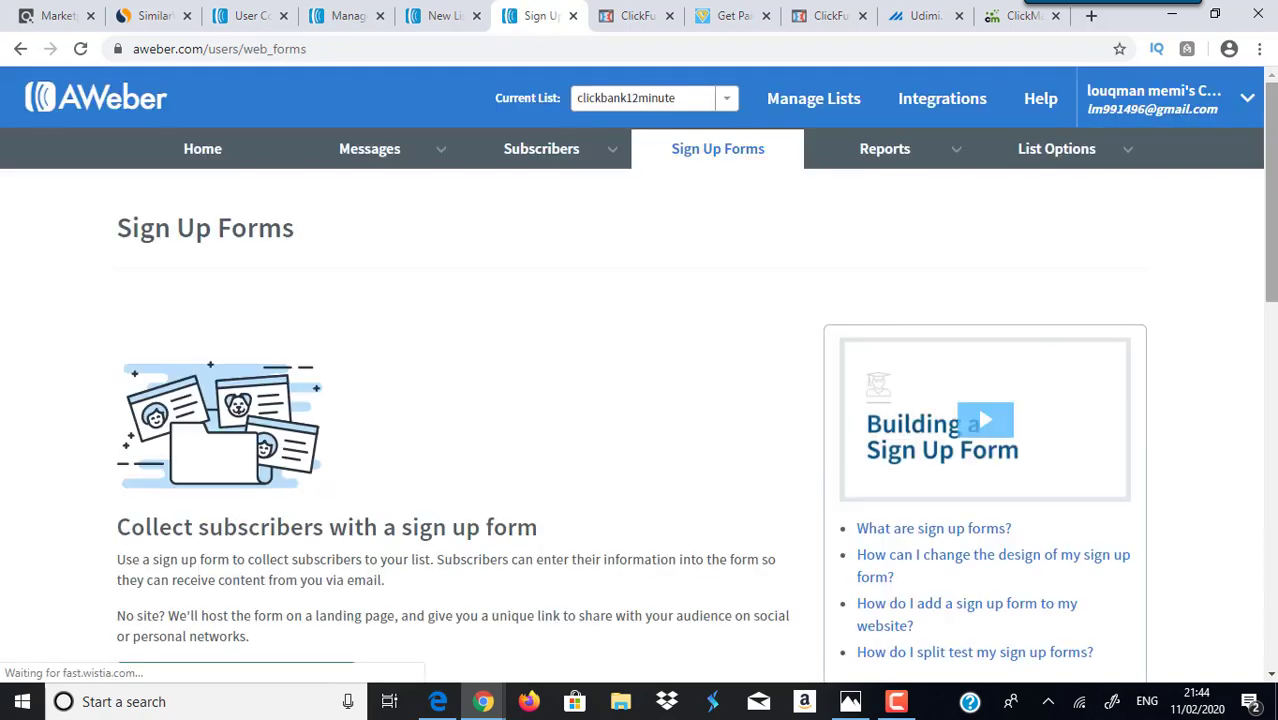
Create a new sign up form and delete its Name field, leaving only the email field and submit button
{"action": "scroll", "coordinate": [436, 466], "scroll_direction": "down", "scroll_amount": 3}
{"action": "left_click", "coordinate": [234, 462]}
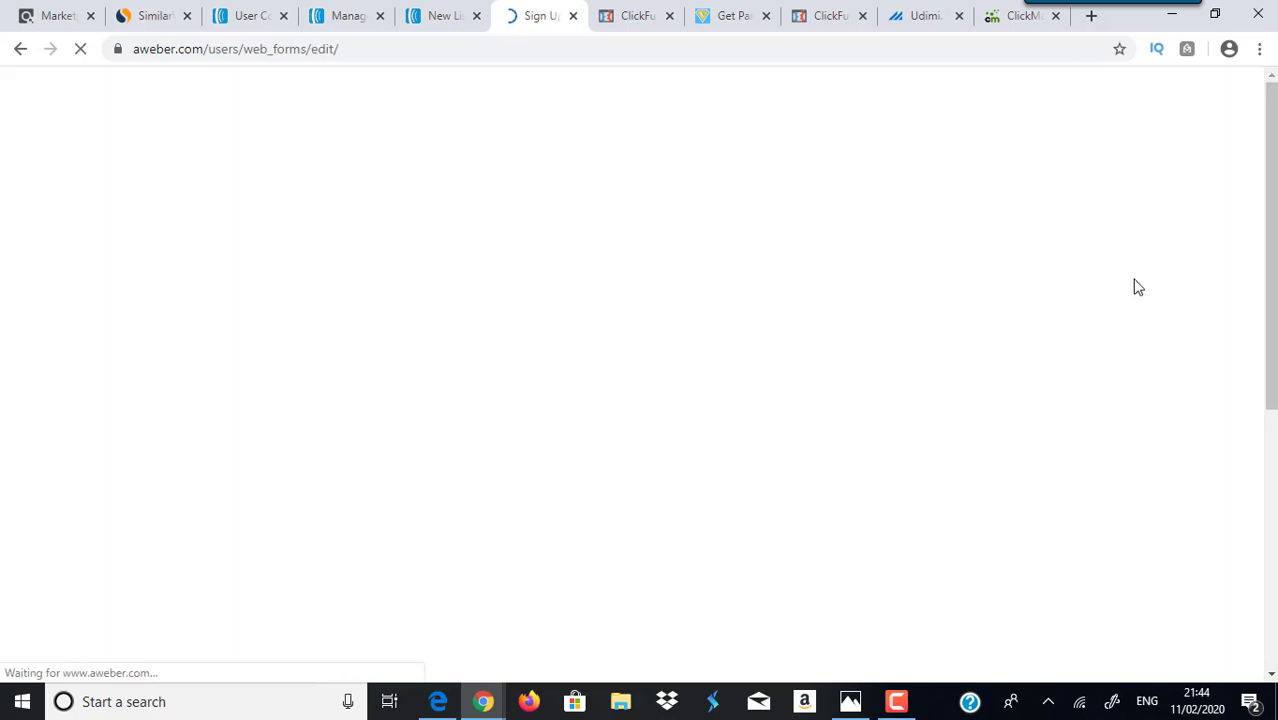
{"action": "scroll", "coordinate": [856, 300], "scroll_direction": "down", "scroll_amount": 5}
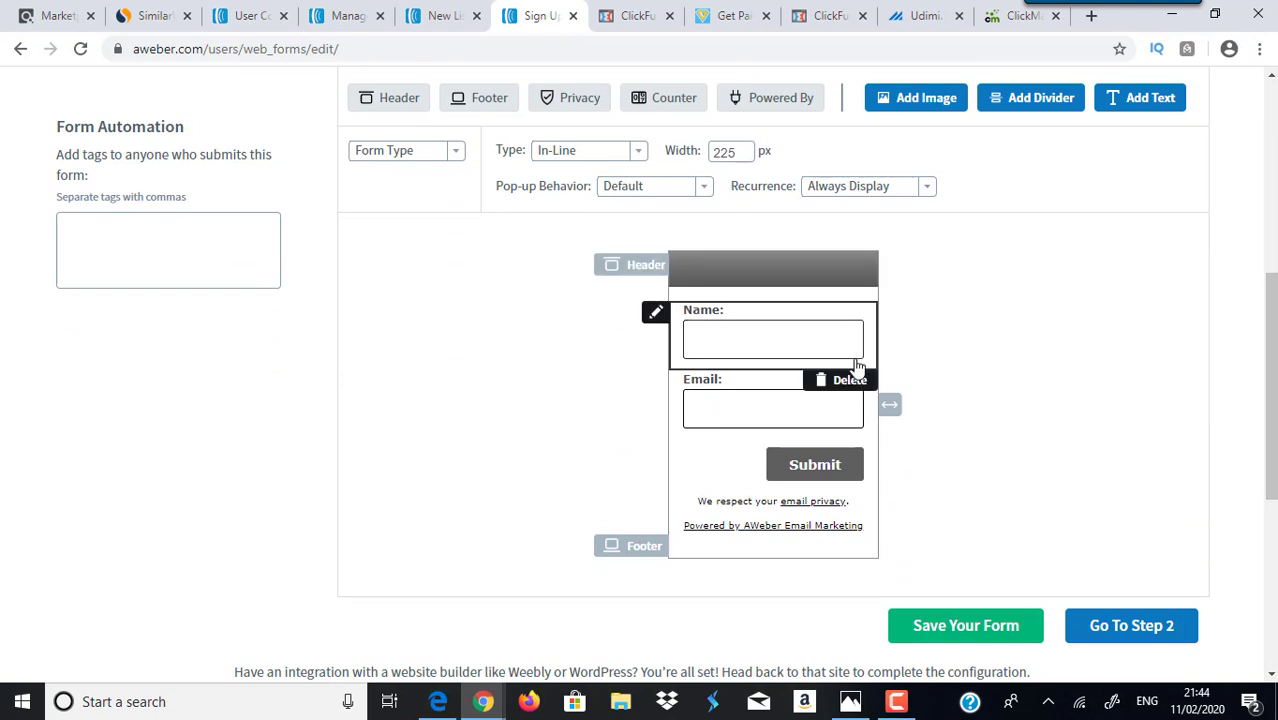
{"action": "left_click", "coordinate": [852, 381]}
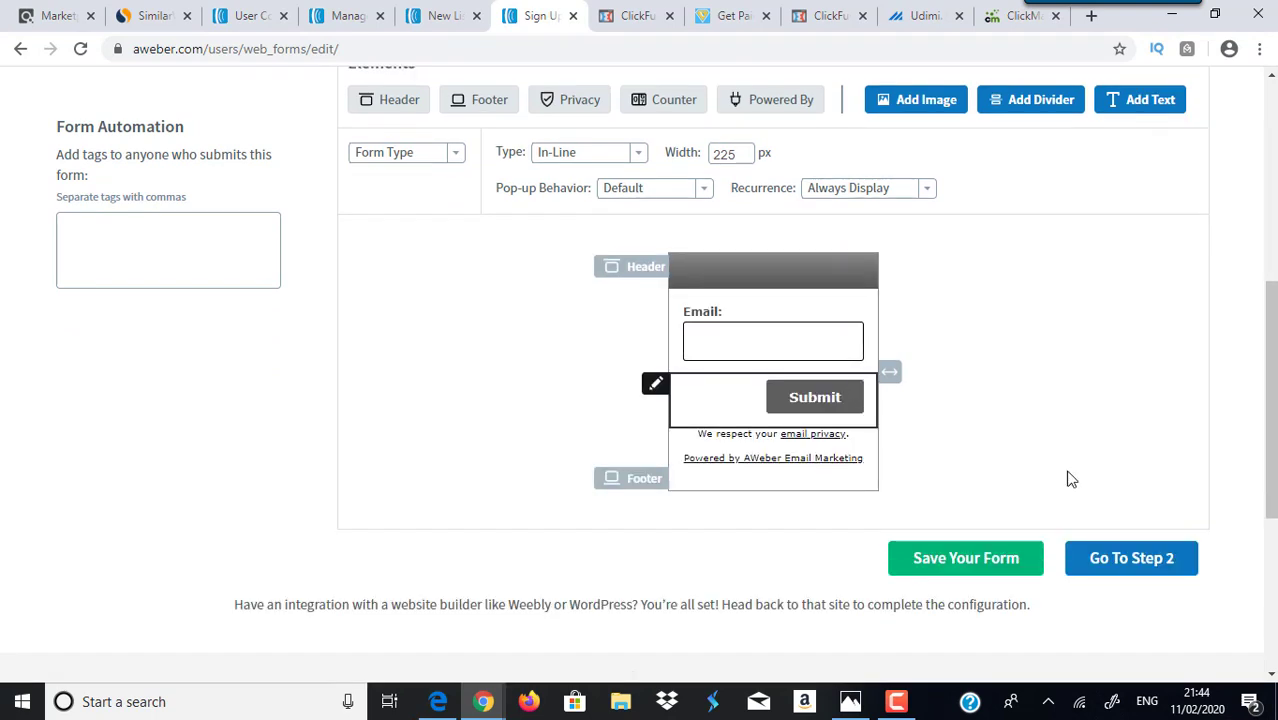
Proceed to the form's settings, name the form "12 Minute Affiliate" and save it
{"action": "left_click", "coordinate": [1127, 558]}
{"action": "left_click_drag", "start_coordinate": [174, 440], "coordinate": [2, 402]}
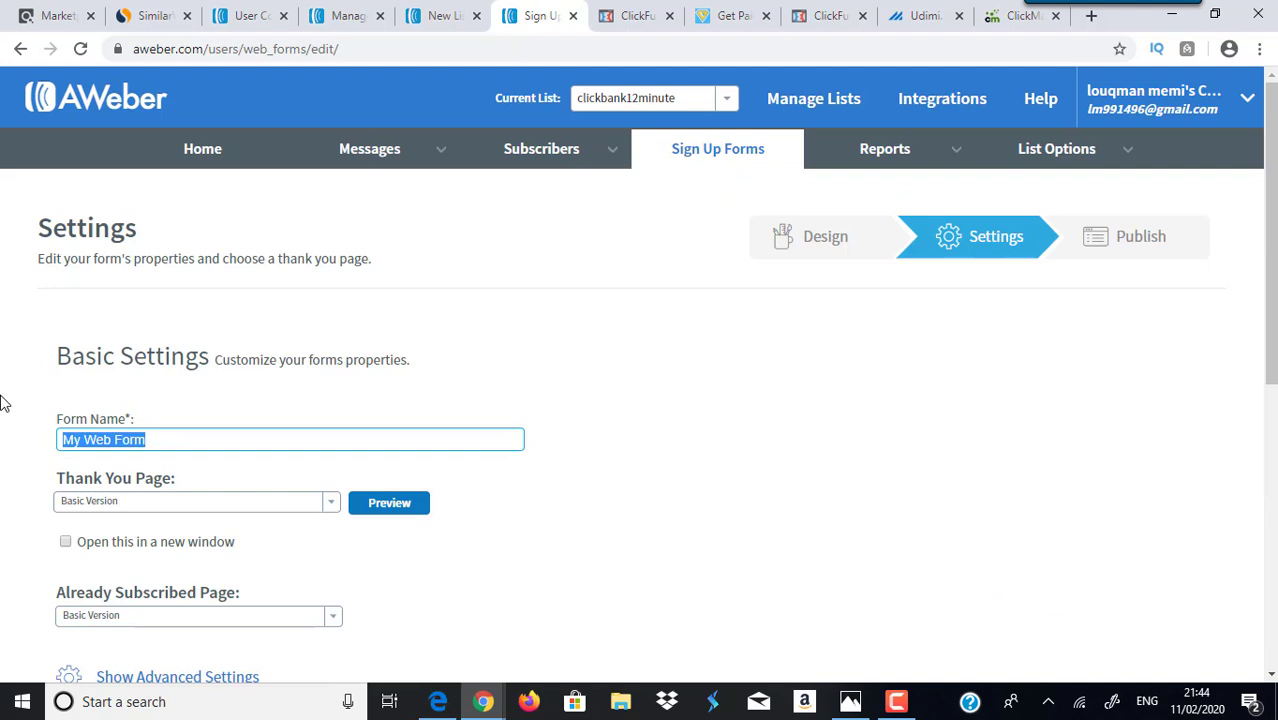
{"action": "type", "text": "12 M"}
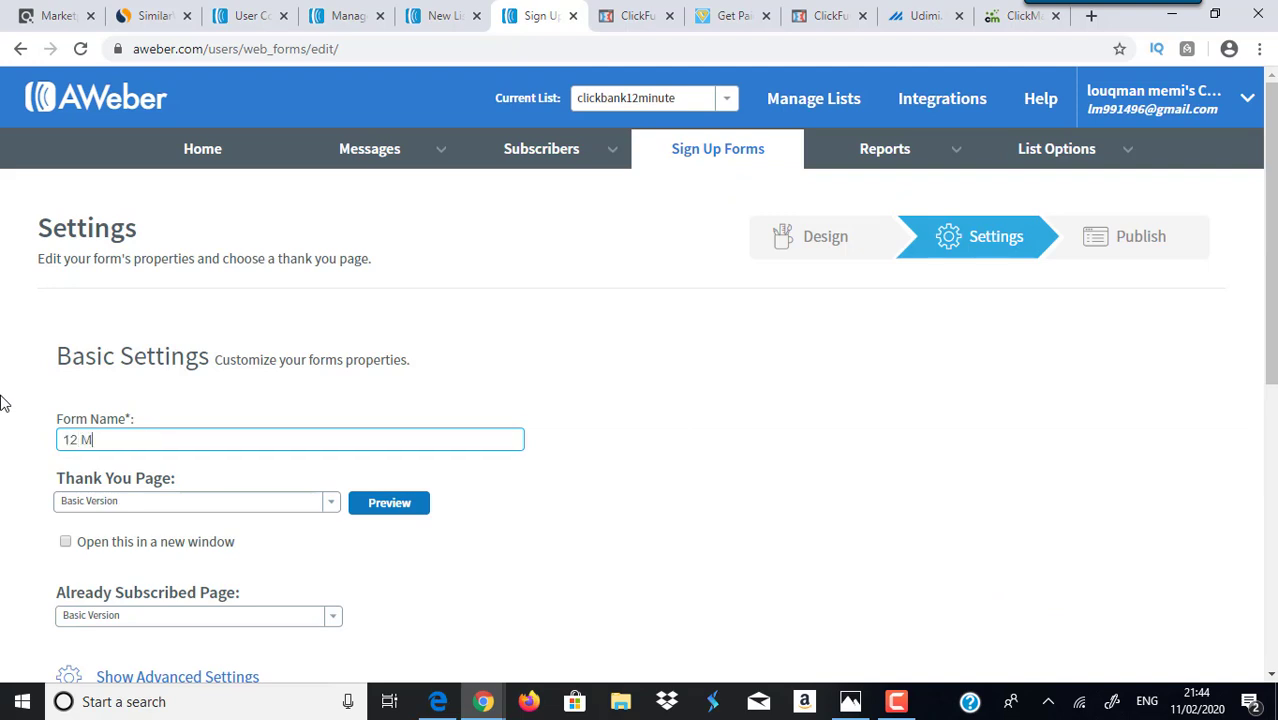
{"action": "type", "text": "inute Affiliate"}
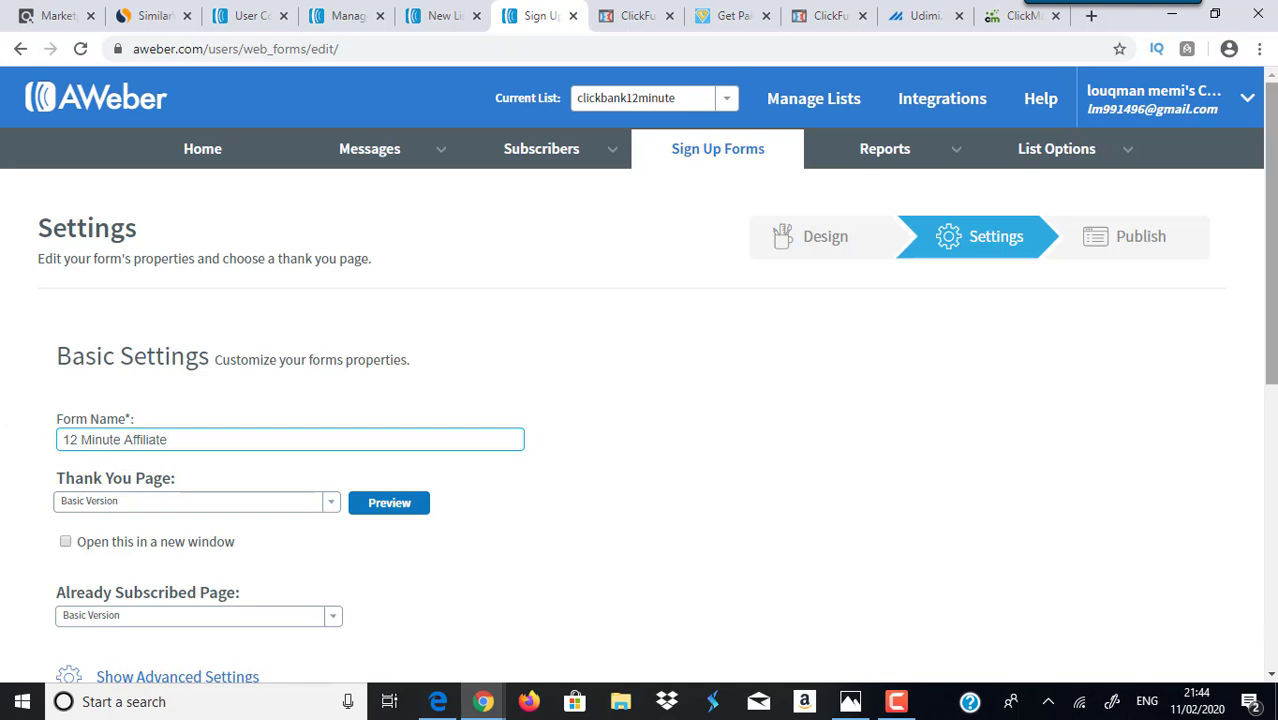
{"action": "scroll", "coordinate": [1270, 300], "scroll_direction": "down", "scroll_amount": 3}
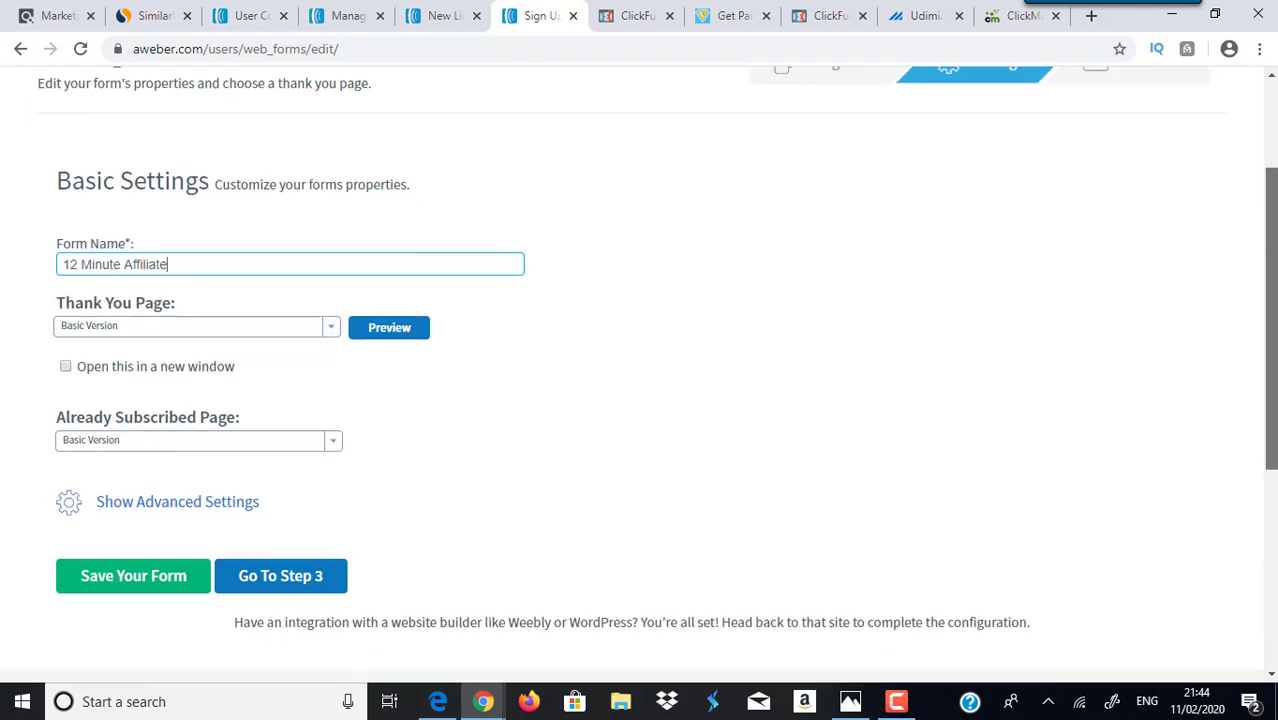
{"action": "left_click", "coordinate": [118, 585]}
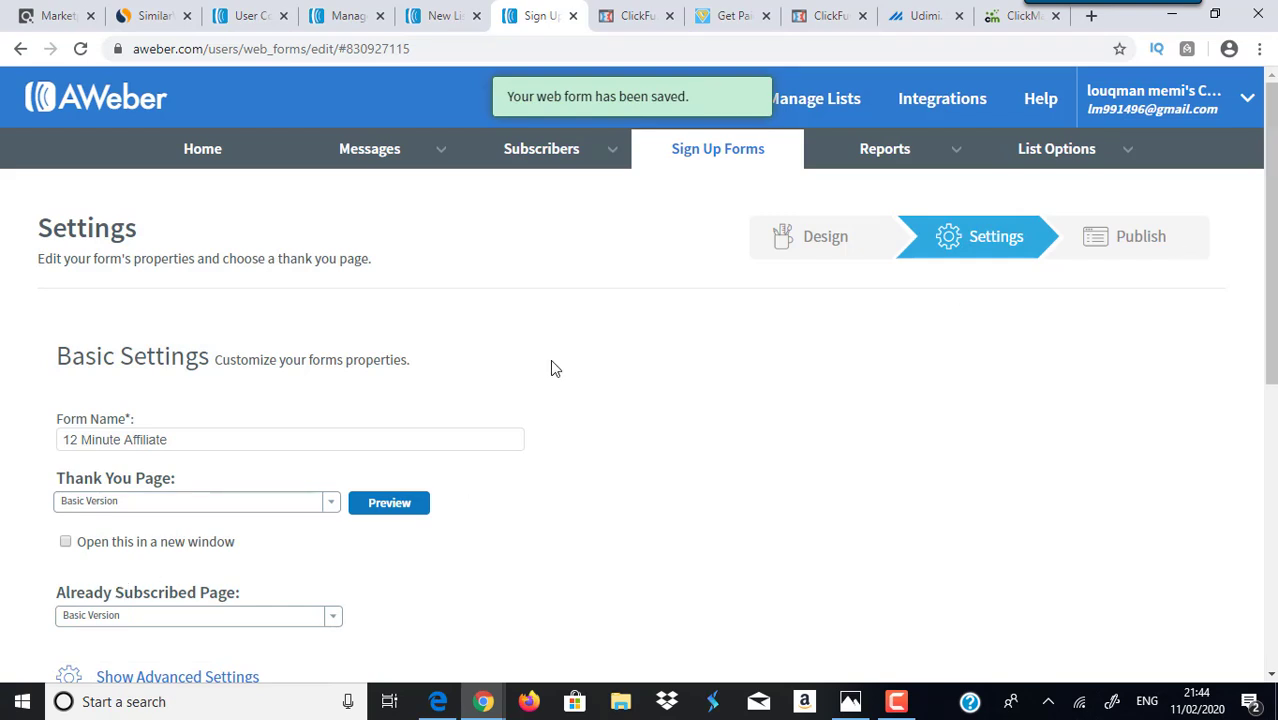
Go to the list's follow up series and start a new message with the Drag & Drop Email Builder
{"action": "mouse_move", "coordinate": [438, 156]}
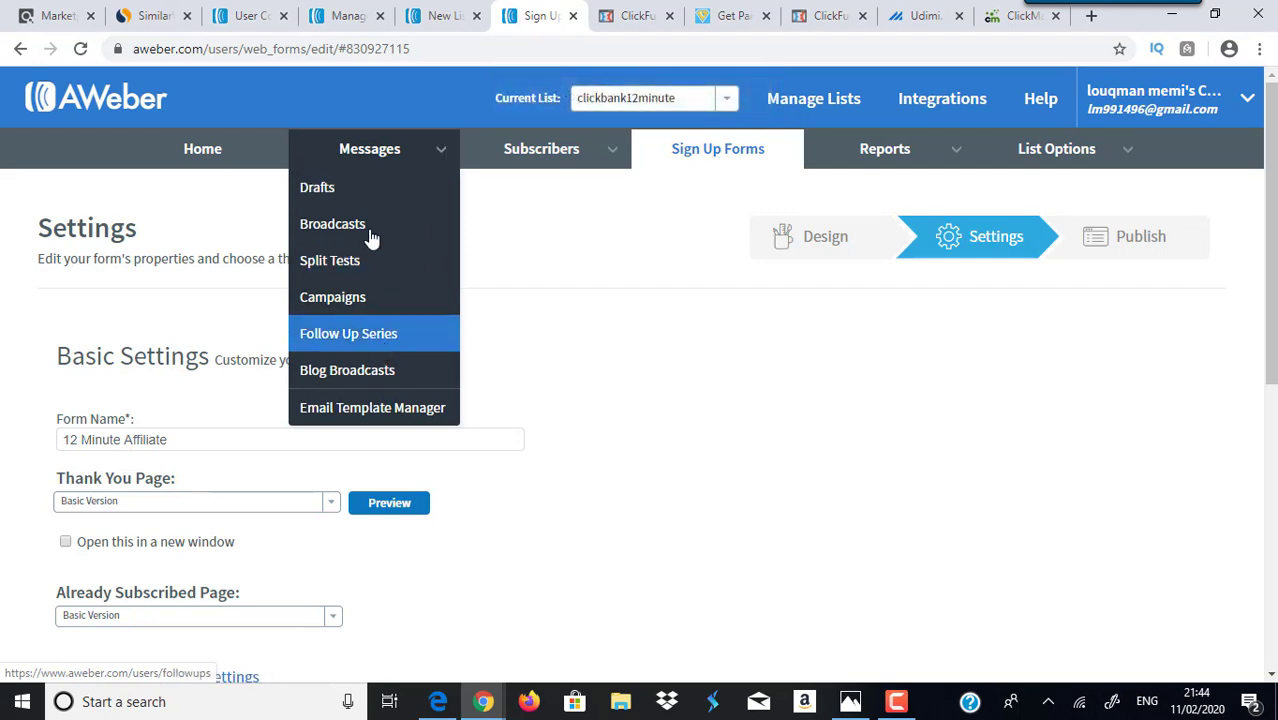
{"action": "left_click", "coordinate": [364, 345]}
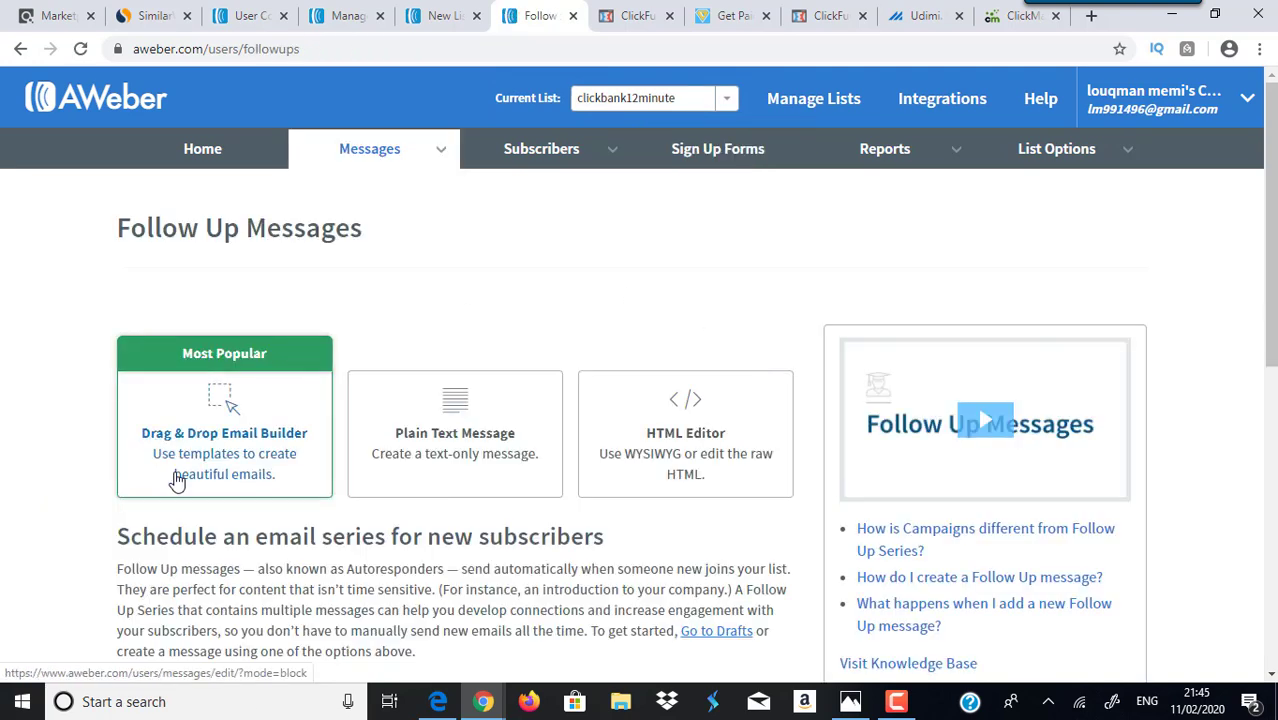
{"action": "left_click", "coordinate": [237, 445]}
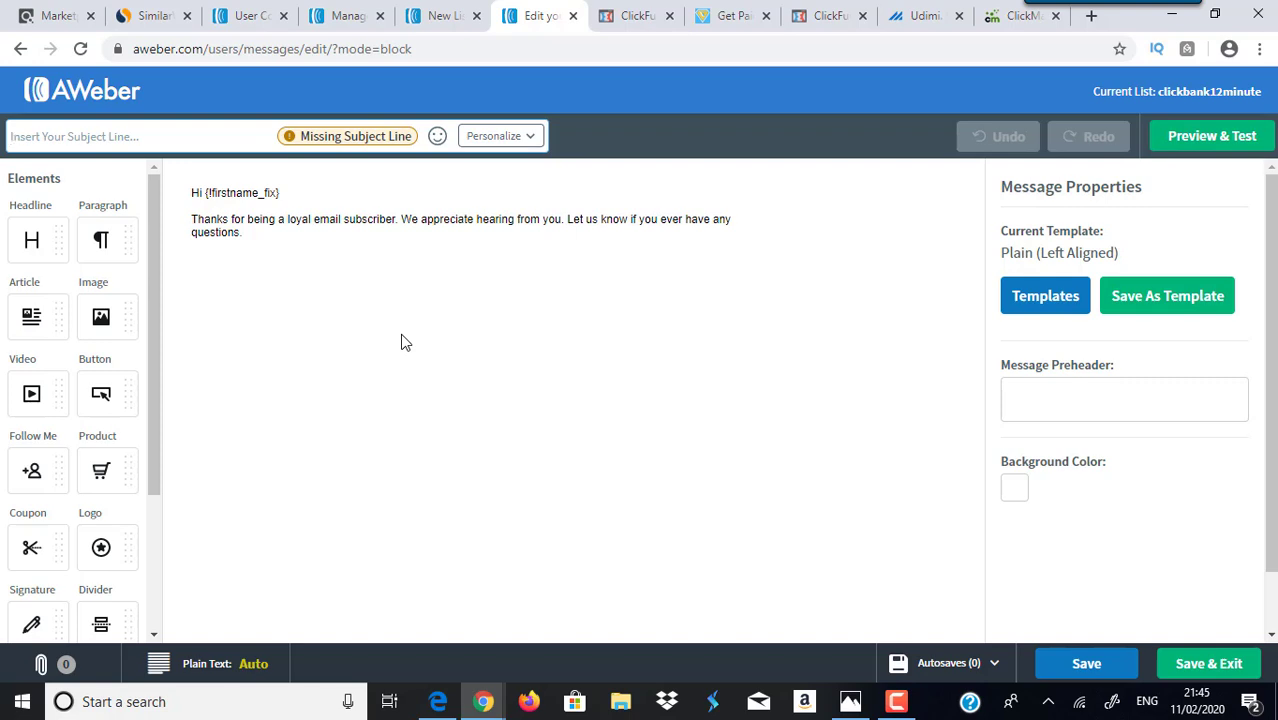
Switch to the ClickBank marketplace results and open the affiliate page of The 12 Minute Affiliate System, dismissing the Wi-Fi network notification
{"action": "left_click", "coordinate": [55, 15]}
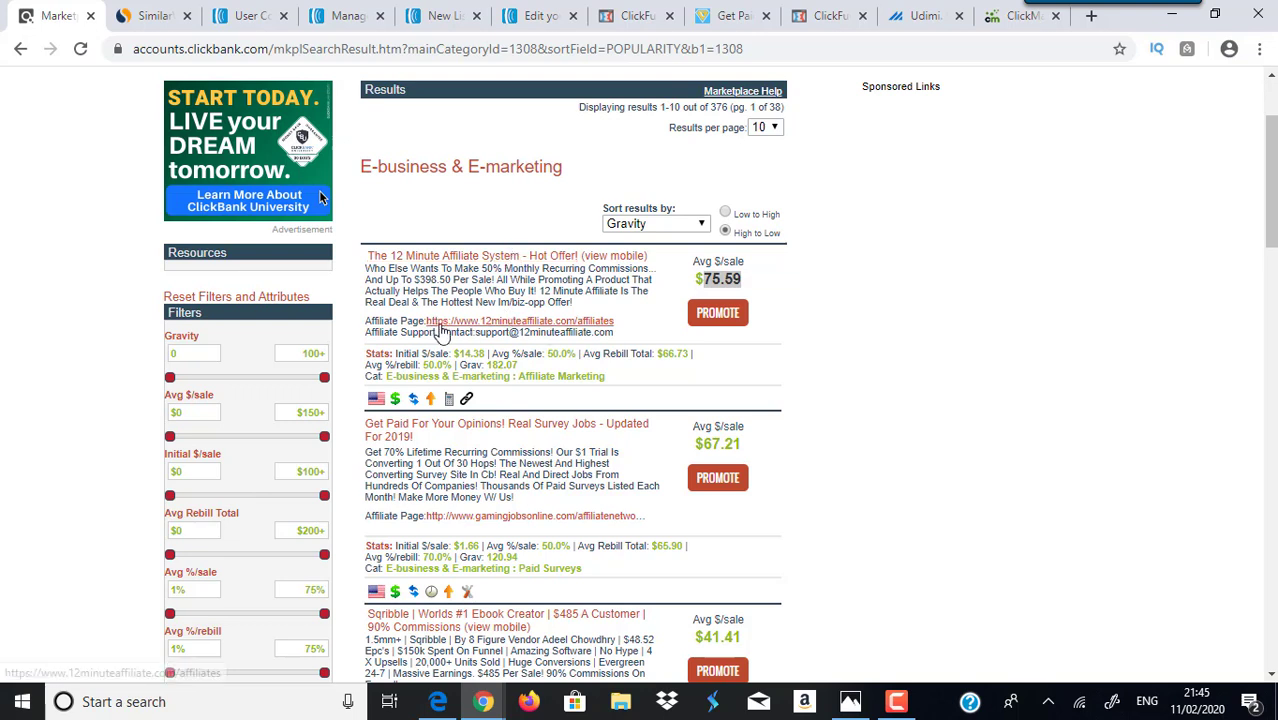
{"action": "left_click", "coordinate": [522, 328]}
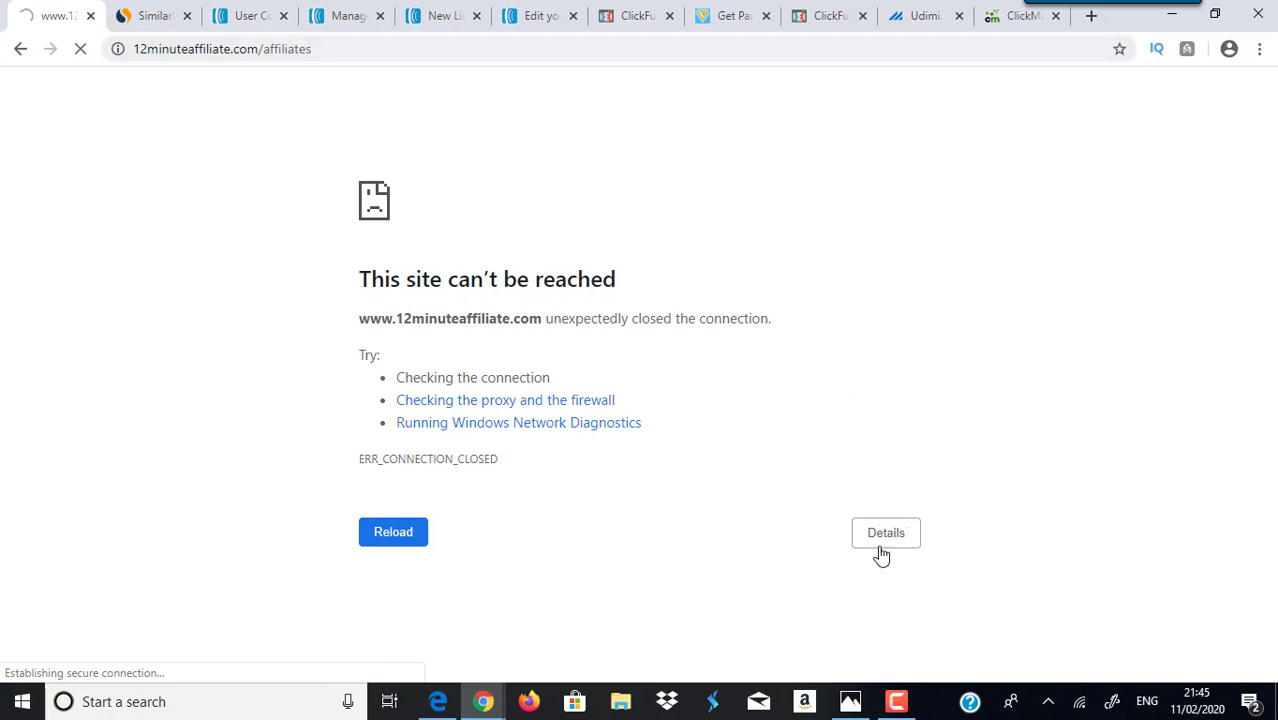
{"action": "left_click", "coordinate": [896, 701]}
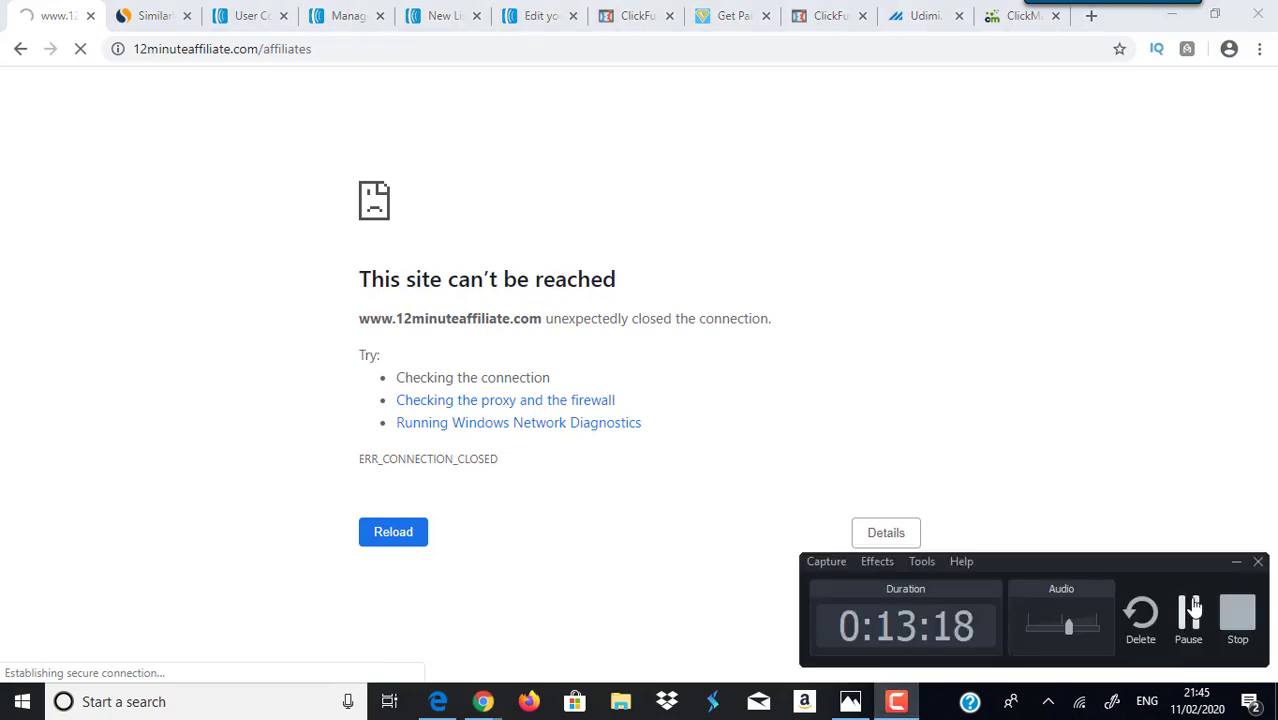
{"action": "left_click", "coordinate": [1188, 612]}
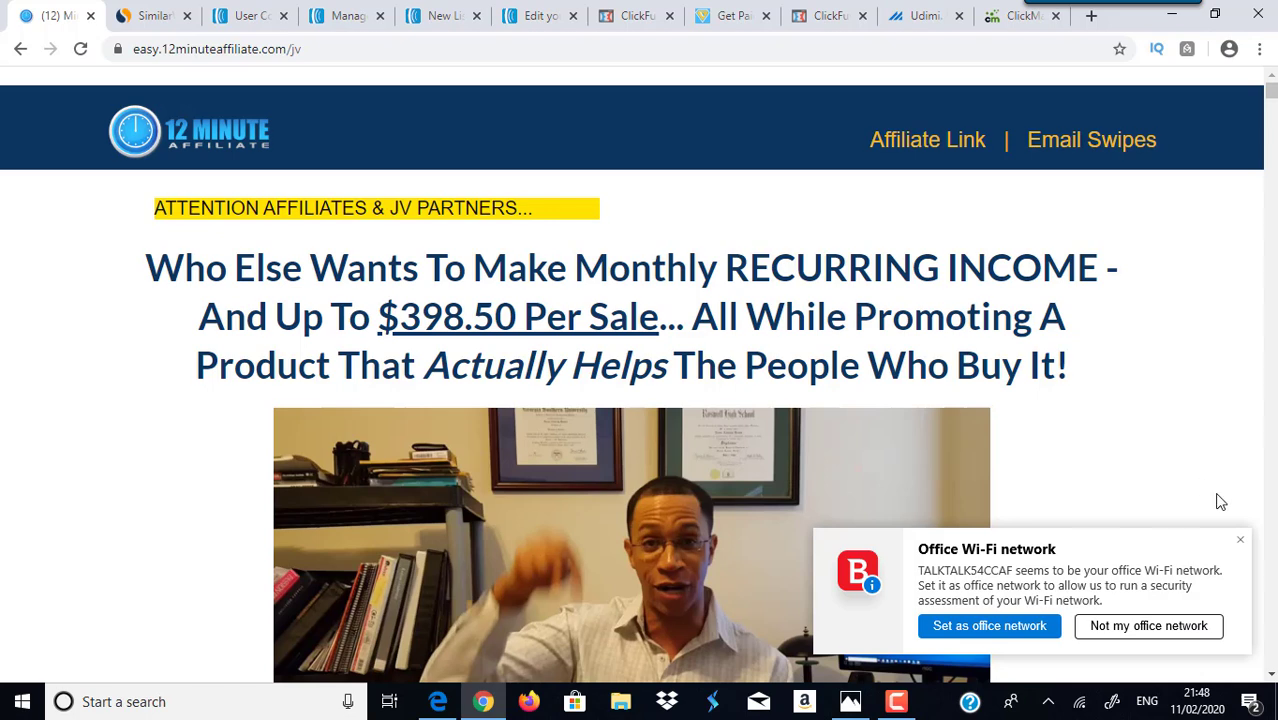
{"action": "left_click", "coordinate": [1240, 541]}
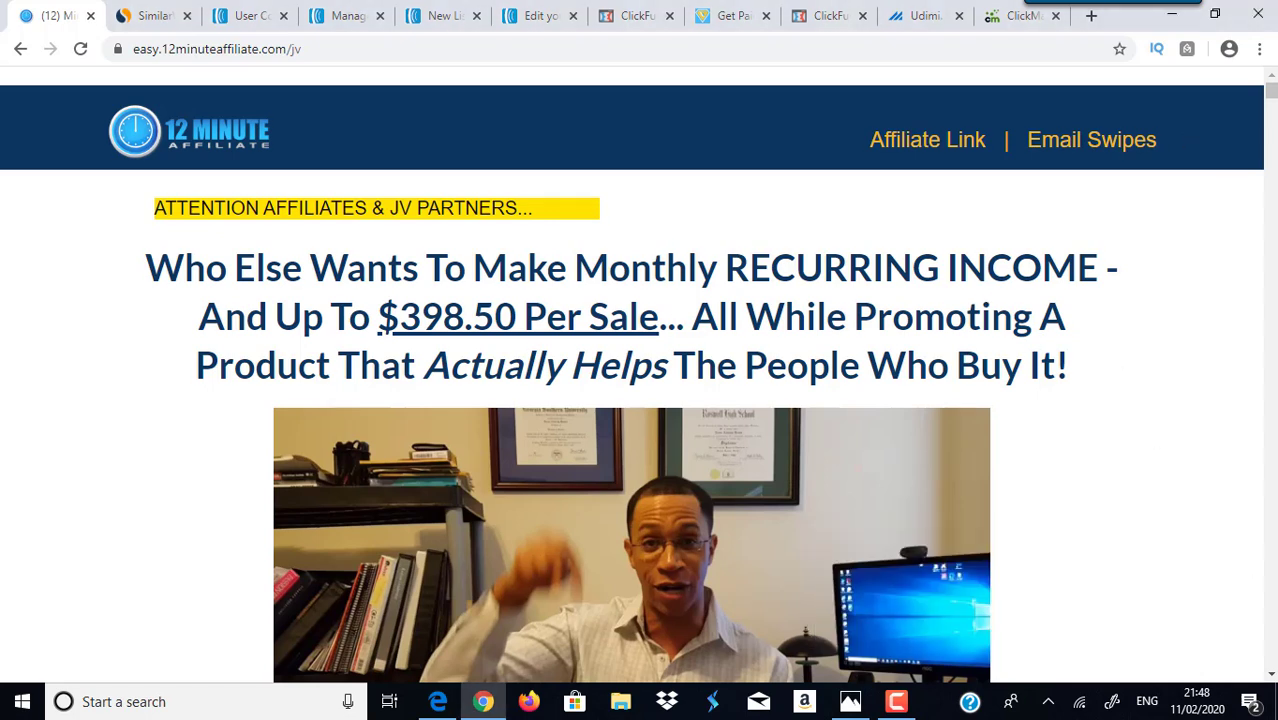
Look over the affiliate page and go to its promotional email swipes section
{"action": "scroll", "coordinate": [640, 380], "scroll_direction": "down", "scroll_amount": 15}
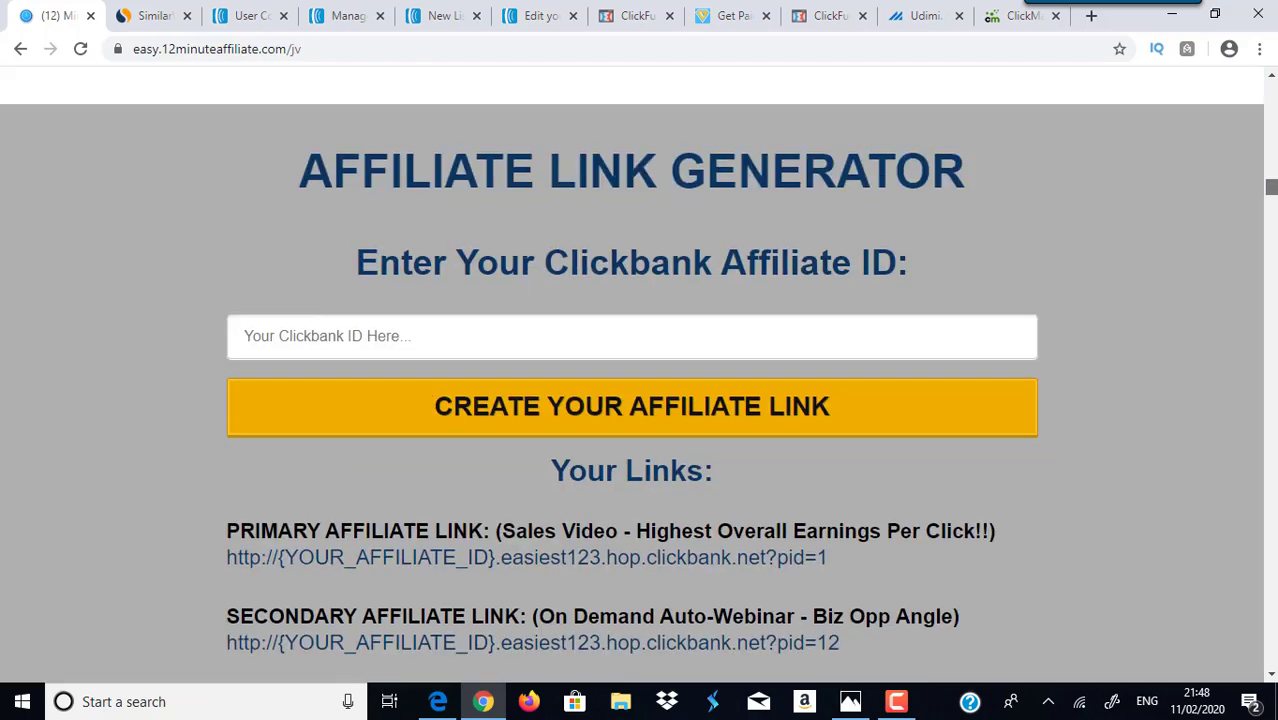
{"action": "scroll", "coordinate": [640, 380], "scroll_direction": "down", "scroll_amount": 20}
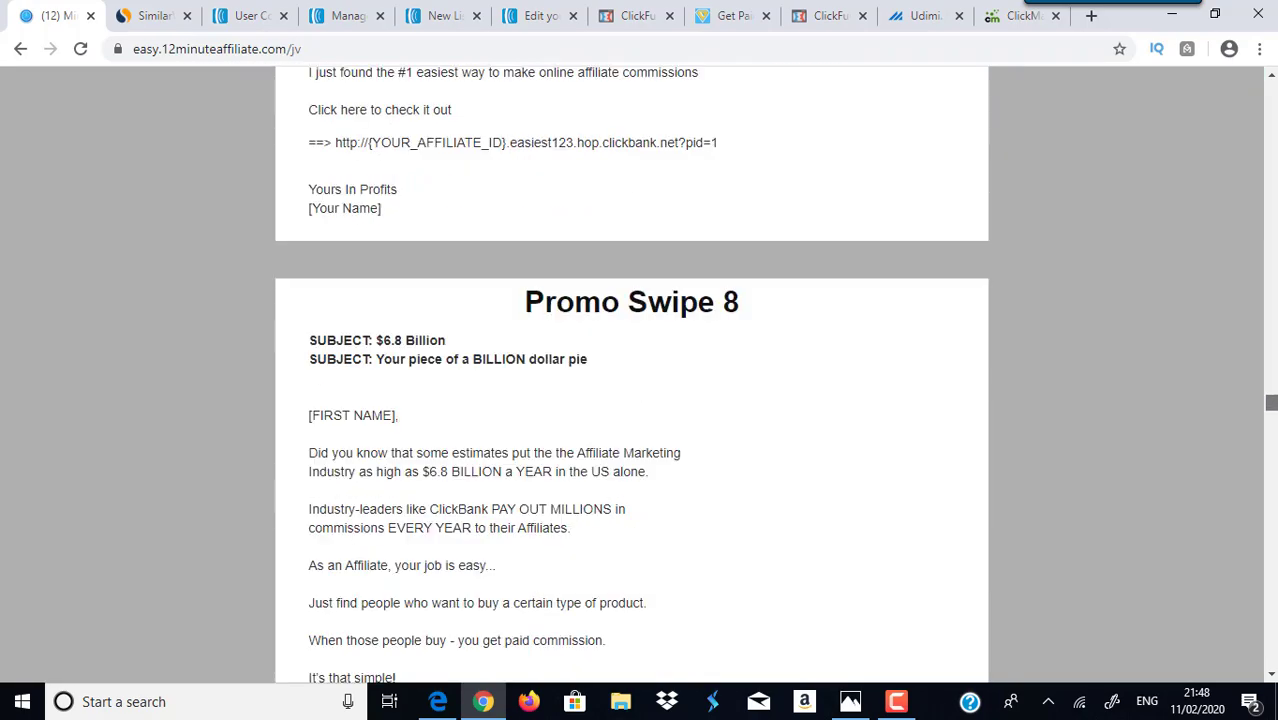
{"action": "scroll", "coordinate": [1118, 110], "scroll_direction": "up", "scroll_amount": 20}
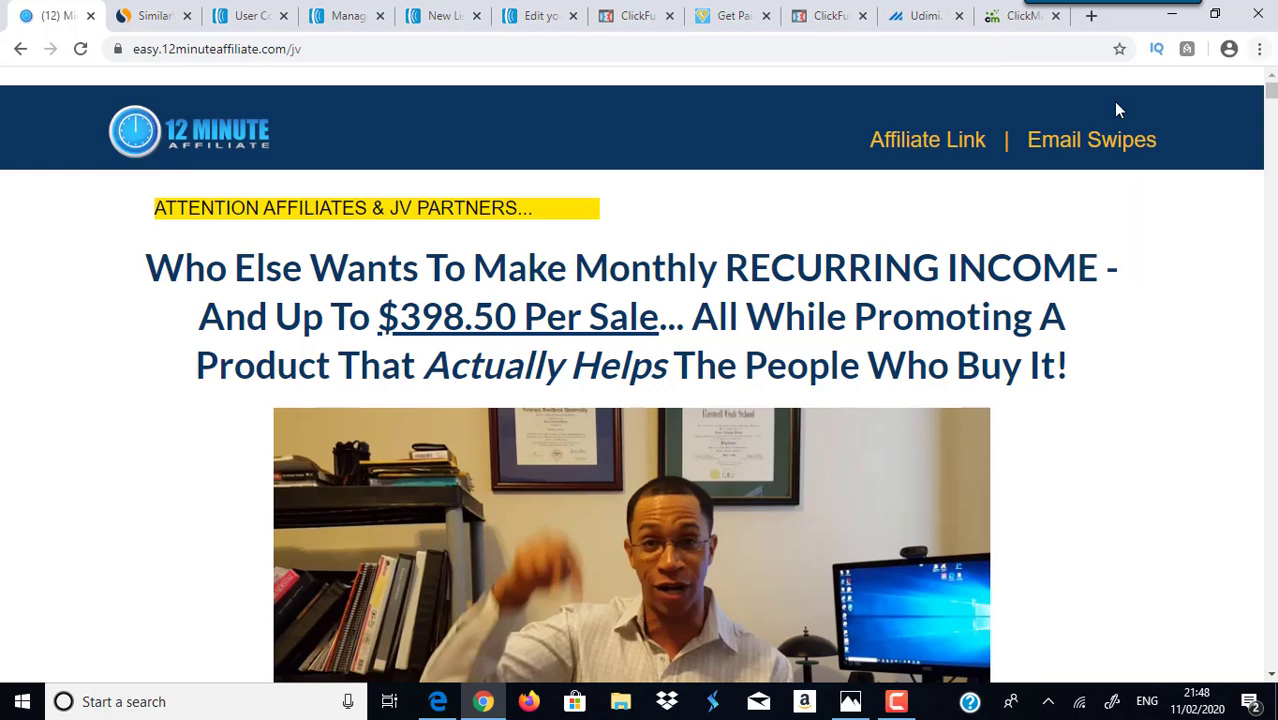
{"action": "left_click", "coordinate": [1100, 142]}
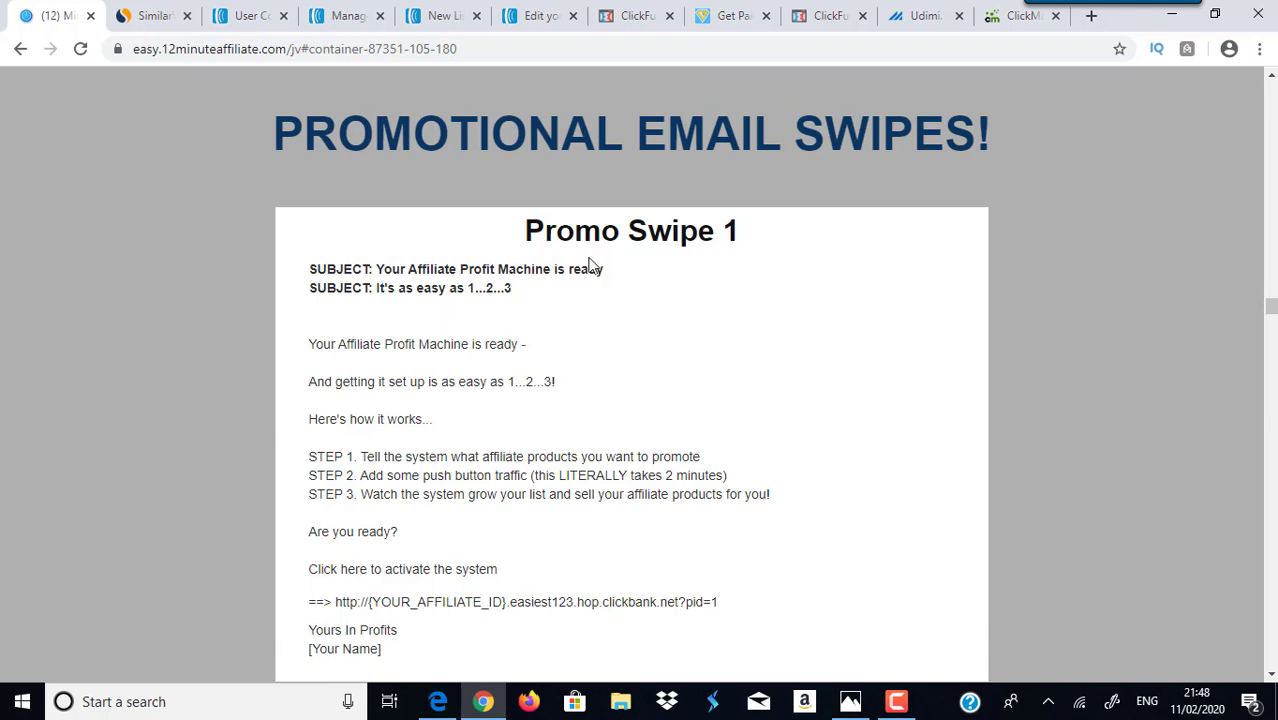
Copy Promo Swipe 1's subject "Your Affiliate Profit Machine is ready" into the AWeber message's subject line, closing the three surplus AWeber tabs
{"action": "left_click_drag", "start_coordinate": [611, 268], "coordinate": [381, 272]}
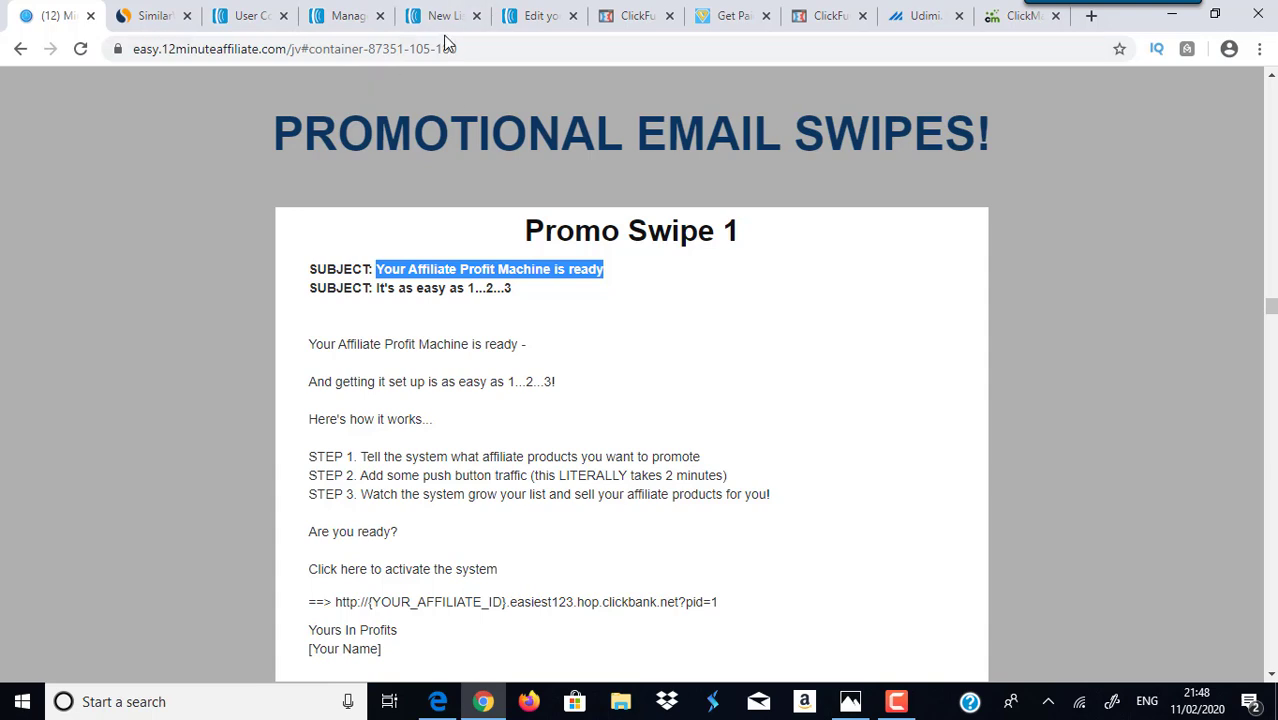
{"action": "left_click", "coordinate": [284, 16]}
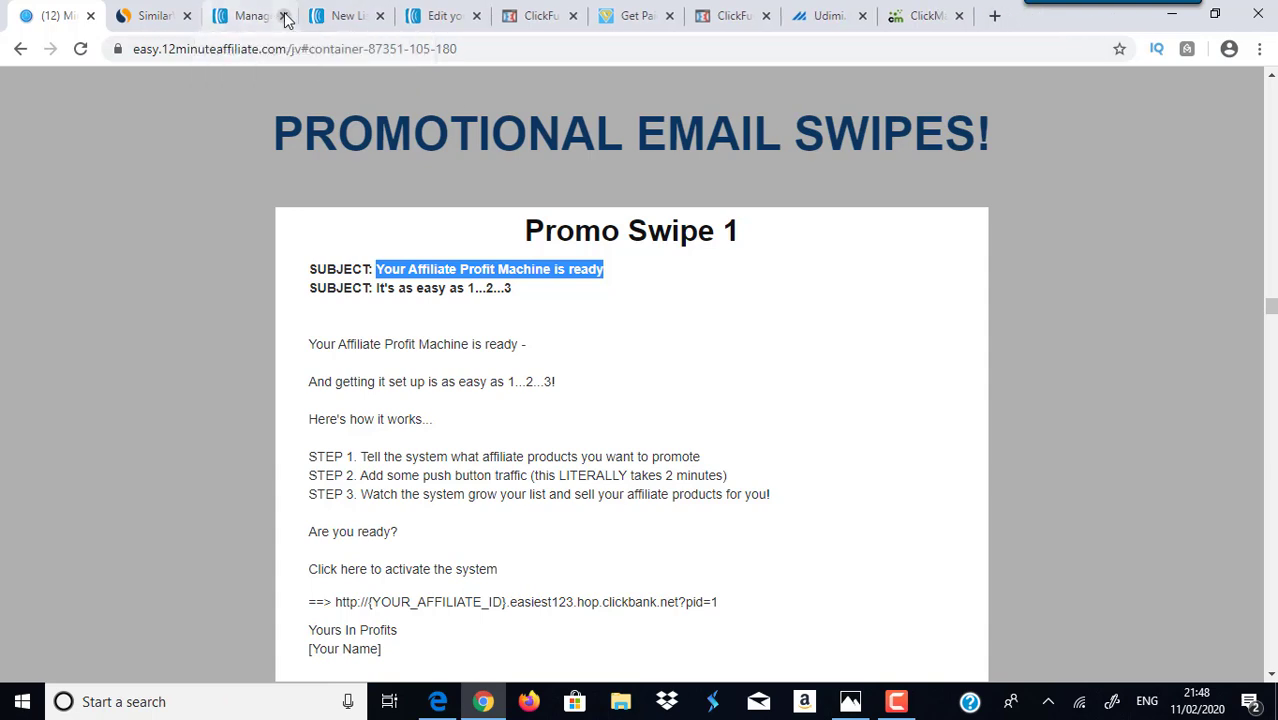
{"action": "left_click", "coordinate": [284, 16]}
{"action": "left_click", "coordinate": [284, 16]}
{"action": "left_click", "coordinate": [240, 16]}
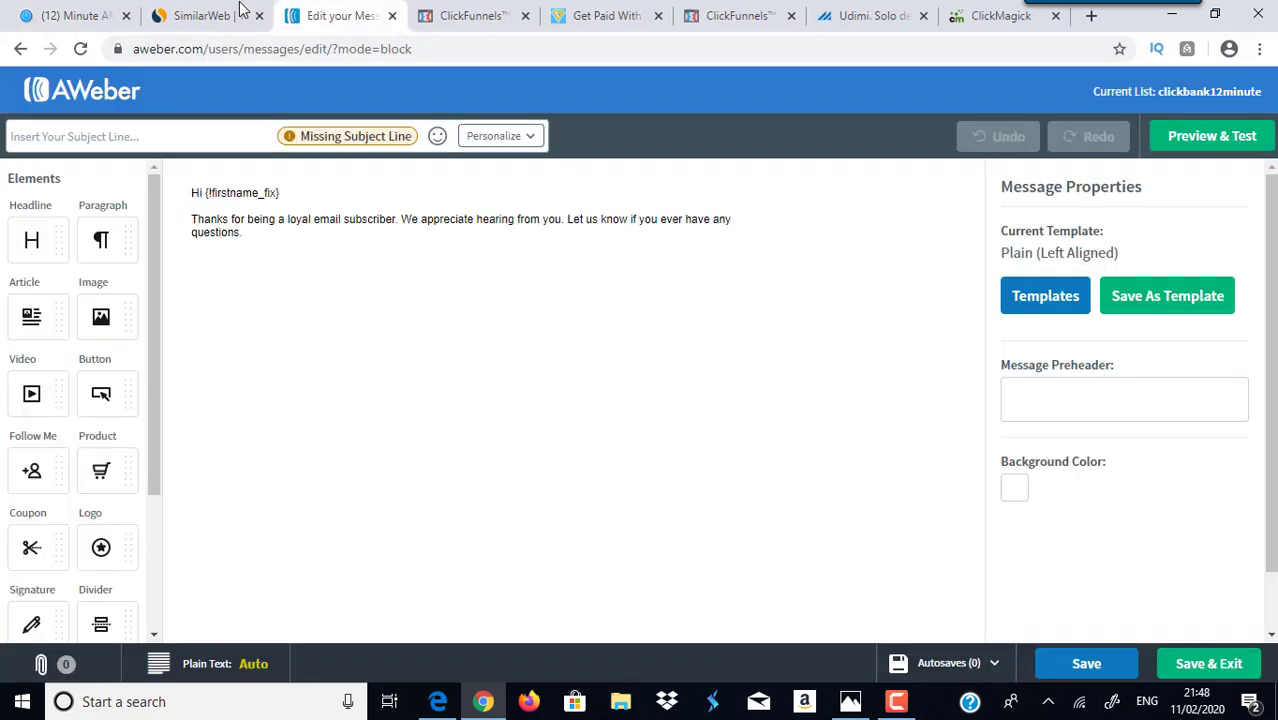
{"action": "left_click", "coordinate": [203, 141]}
{"action": "type", "text": "Your Affiliate Profit Machine is ready"}
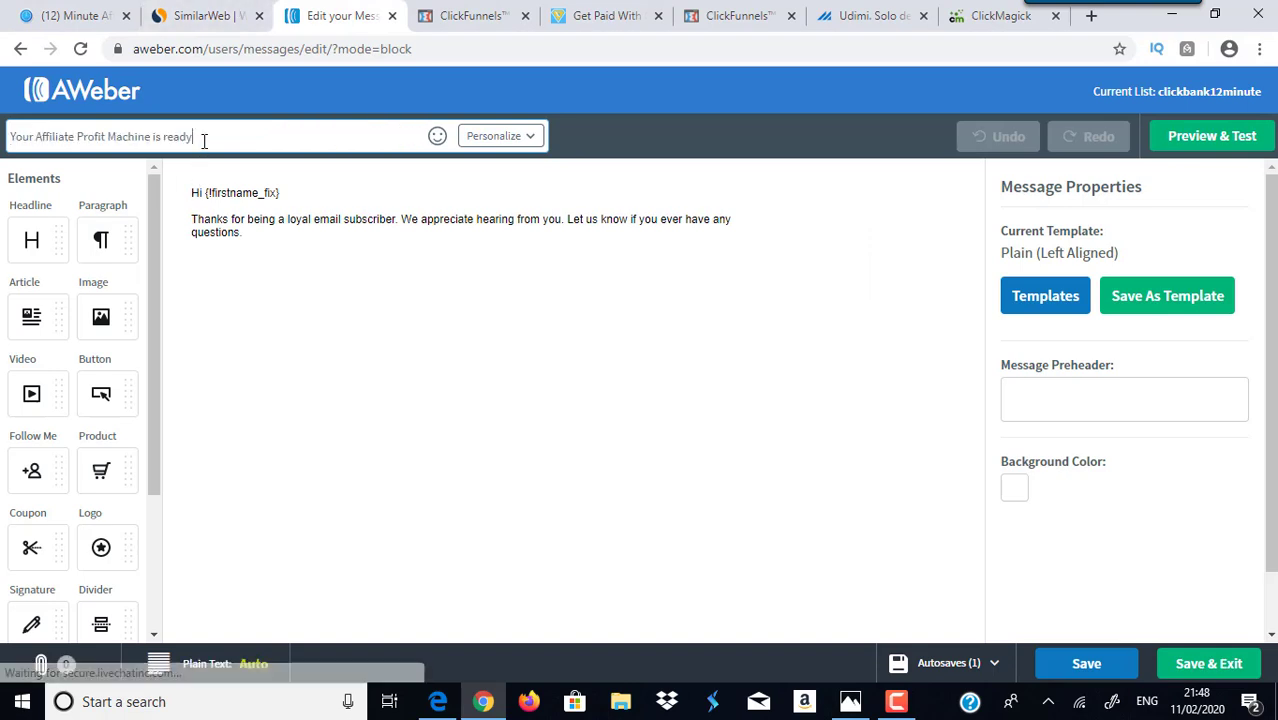
Copy the full body of Promo Swipe 1 and paste it over the default text of the AWeber message
{"action": "left_click", "coordinate": [90, 10]}
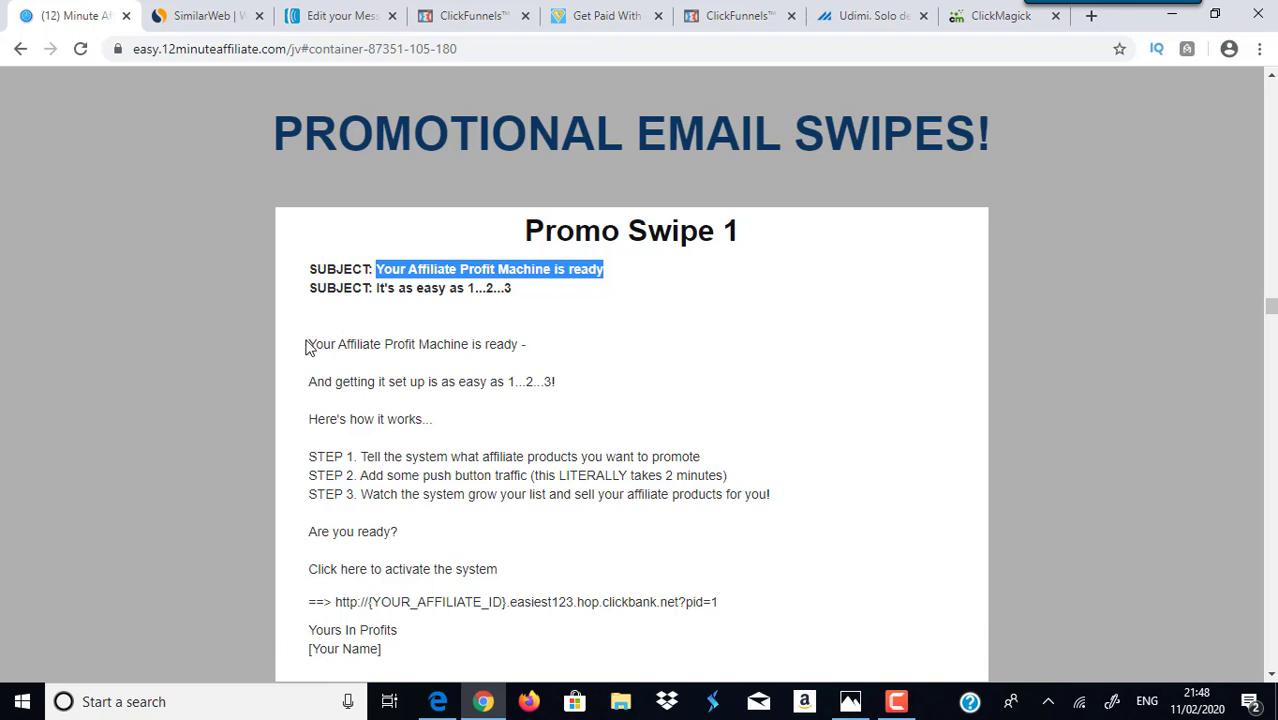
{"action": "left_click_drag", "start_coordinate": [308, 345], "coordinate": [478, 652]}
{"action": "key", "text": "ctrl+c"}
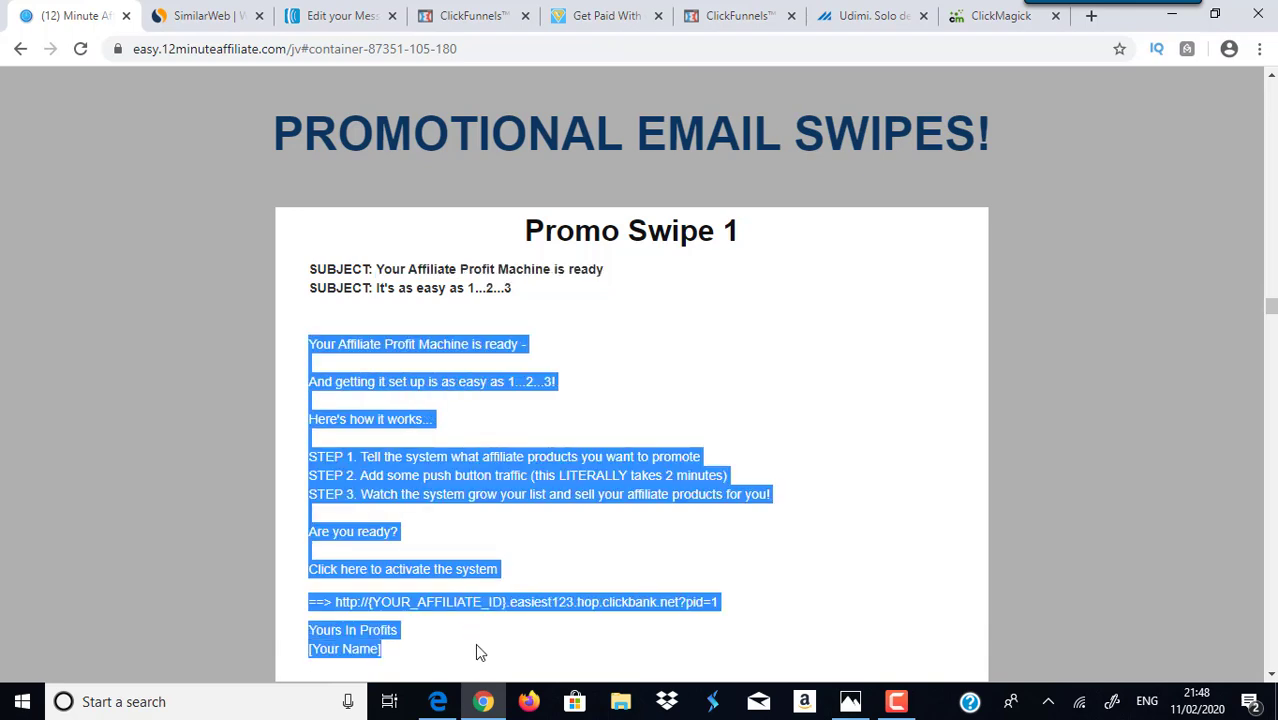
{"action": "left_click", "coordinate": [325, 14]}
{"action": "left_click_drag", "start_coordinate": [251, 237], "coordinate": [199, 197]}
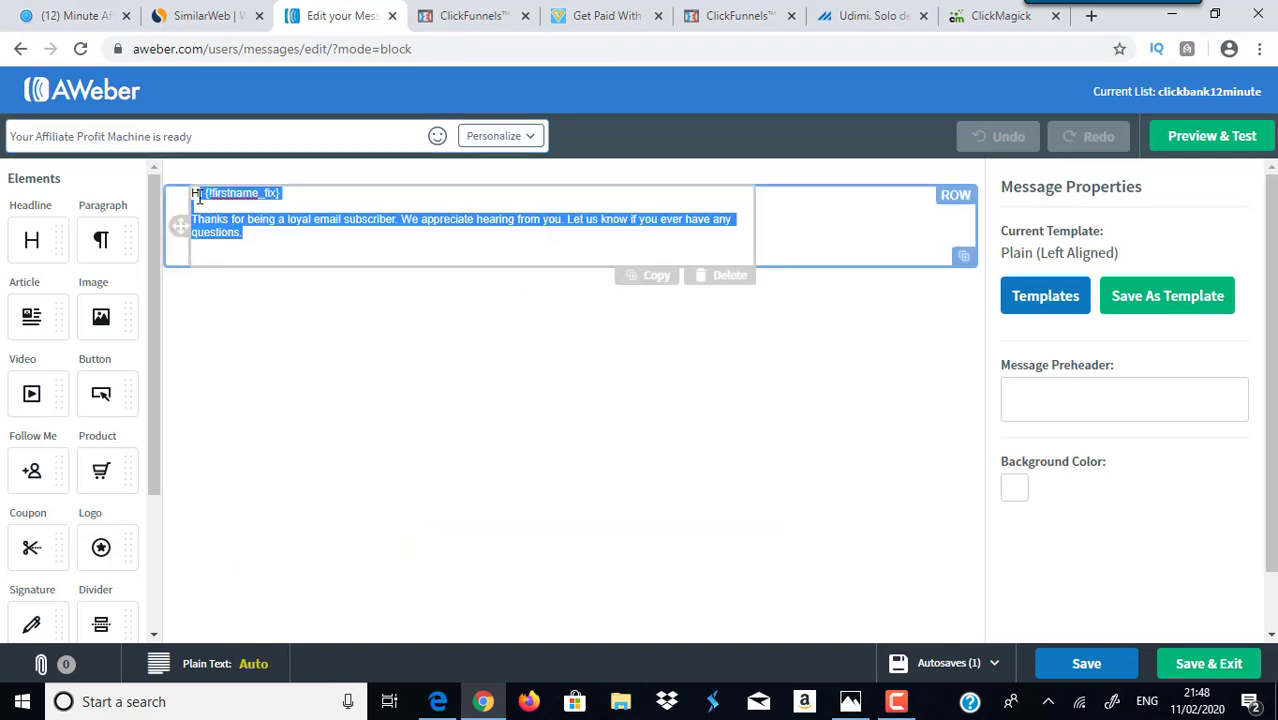
{"action": "key", "text": "ctrl+v"}
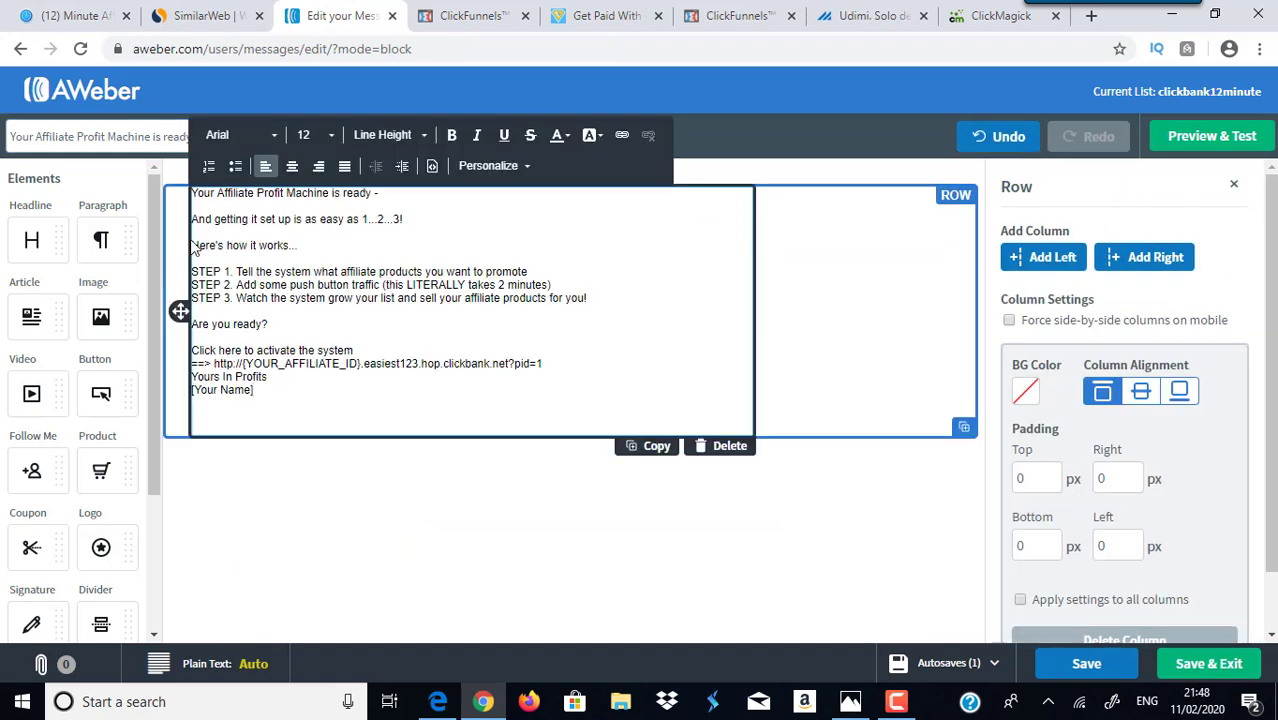
Add blank lines around the affiliate link and after "Yours In Profits", and replace the [Your Name] placeholder with the sender's first name
{"action": "left_click", "coordinate": [280, 377]}
{"action": "key", "text": "Return"}
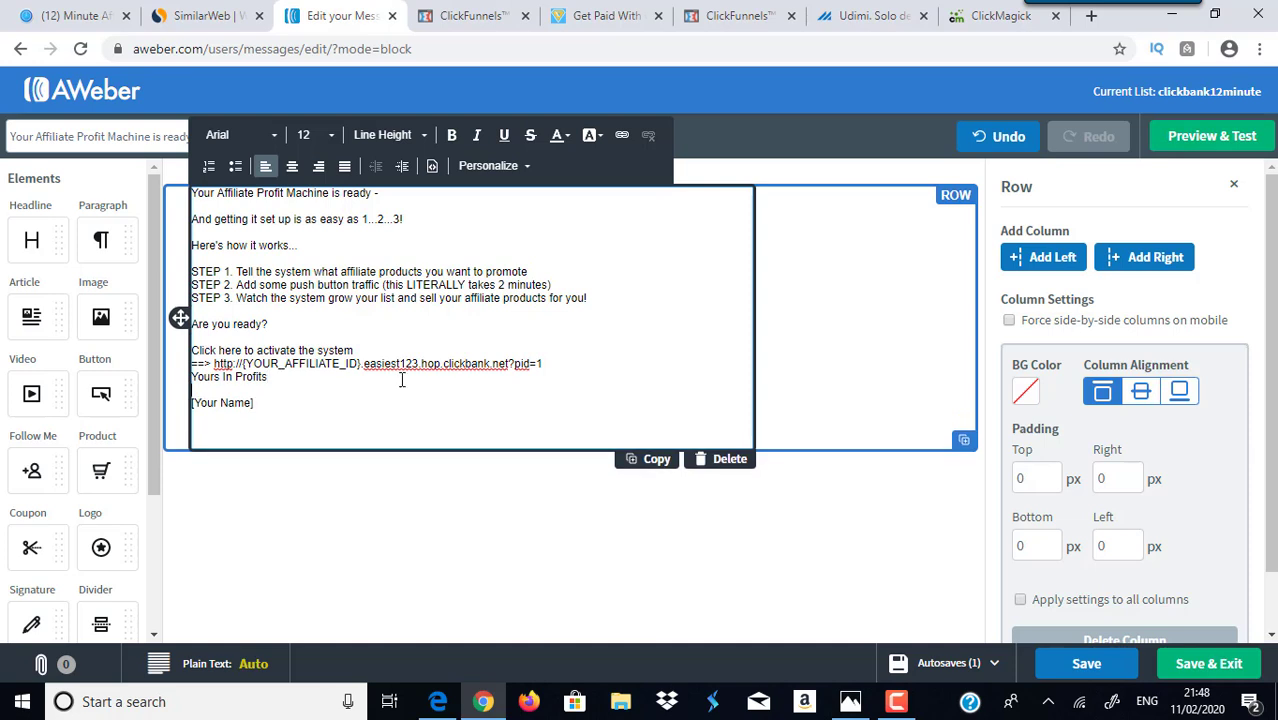
{"action": "key", "text": "Return"}
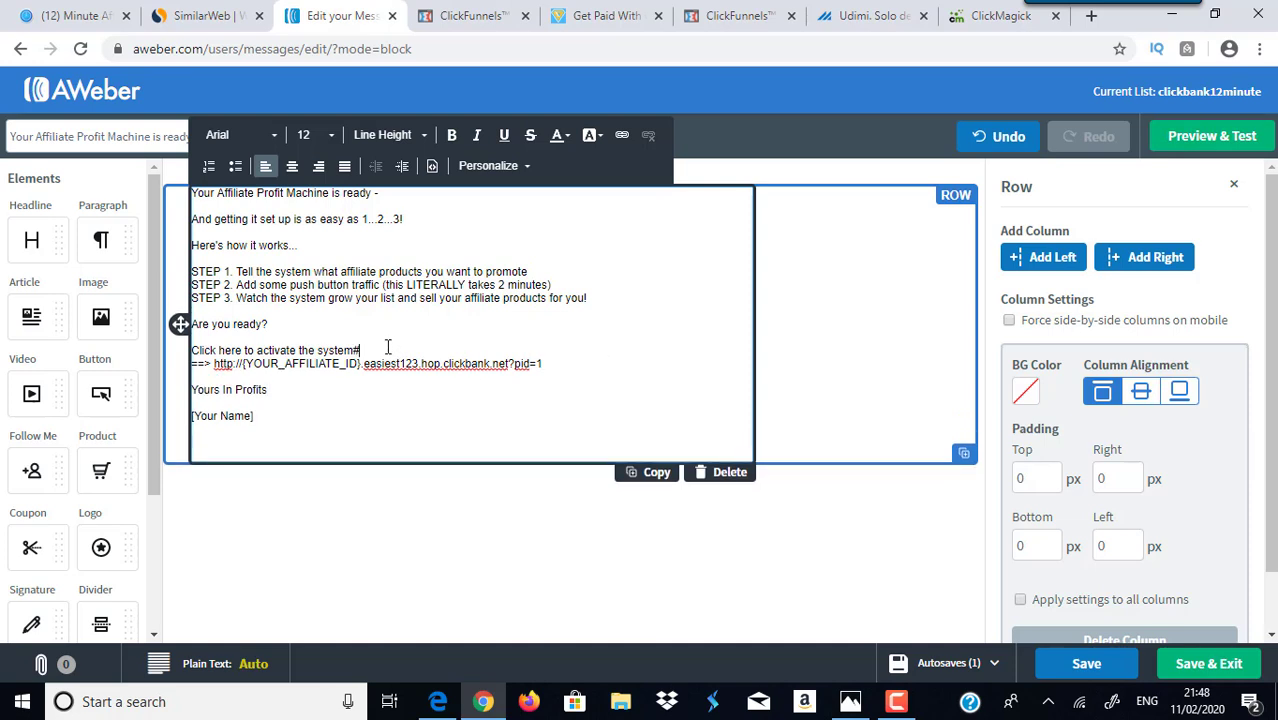
{"action": "key", "text": "Return"}
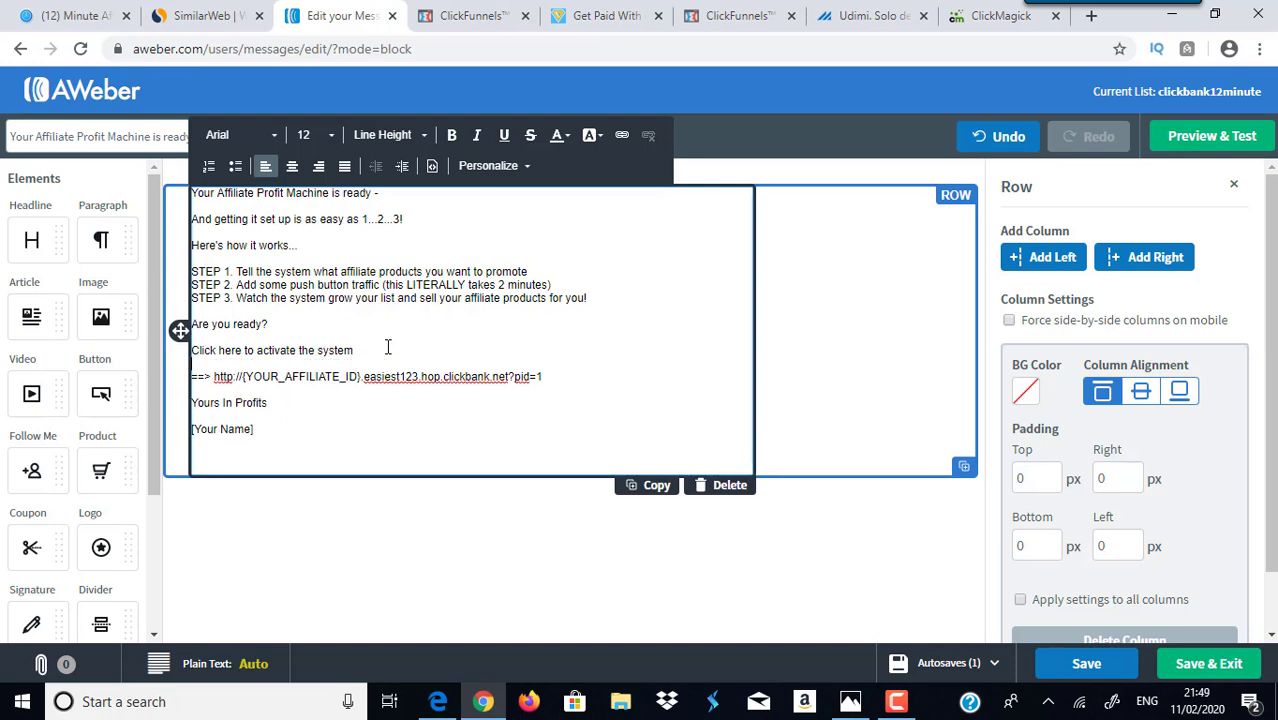
{"action": "left_click_drag", "start_coordinate": [256, 430], "coordinate": [193, 430]}
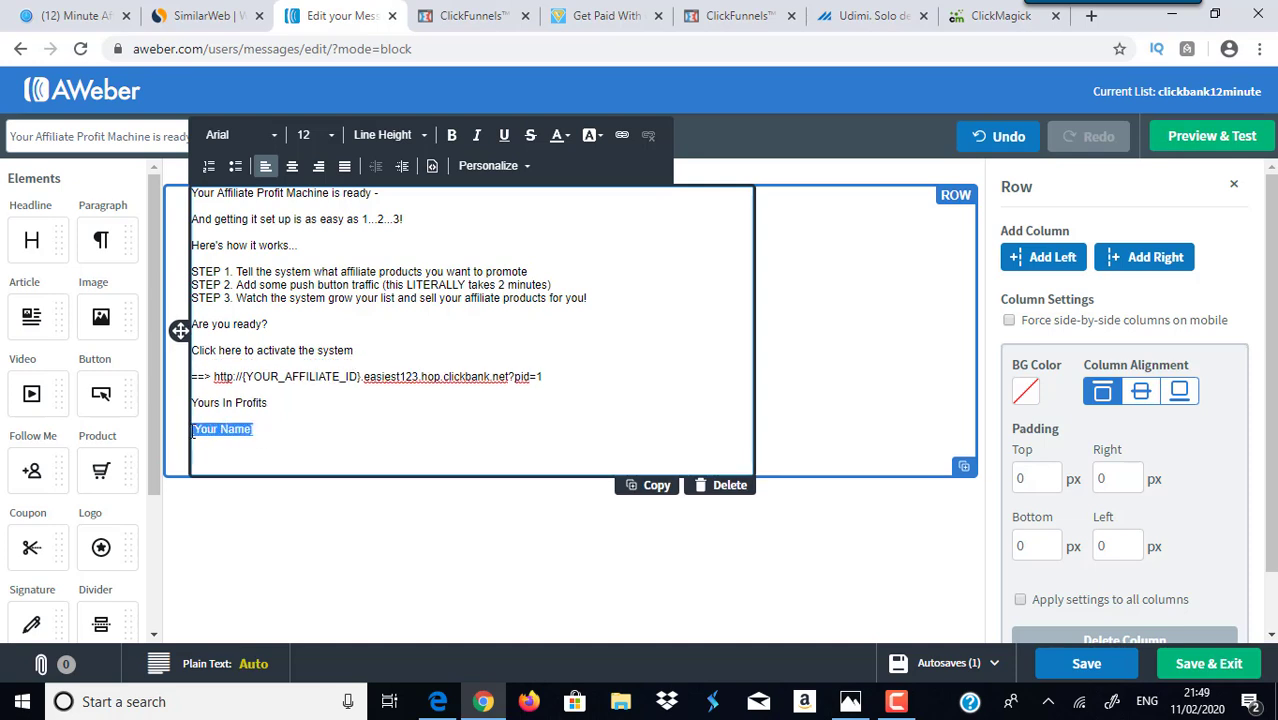
{"action": "type", "text": "P"}
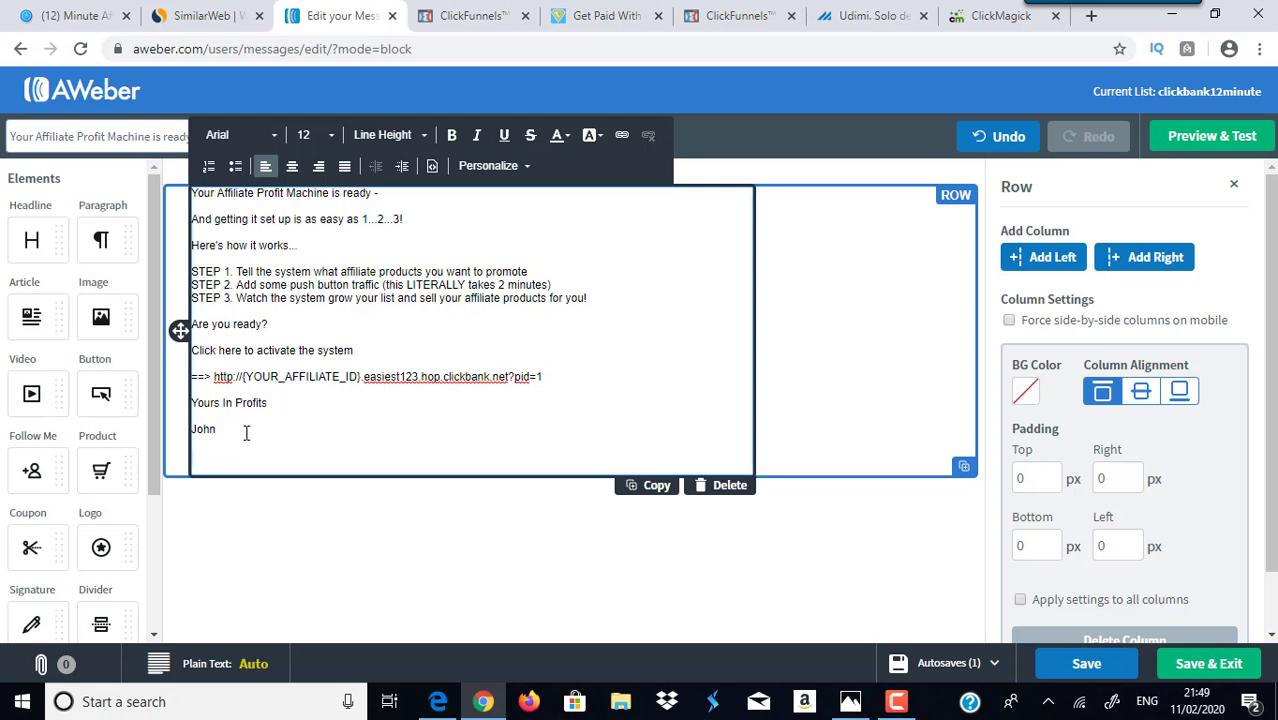
Set the font size of the whole message body to 15
{"action": "left_click_drag", "start_coordinate": [217, 432], "coordinate": [185, 192]}
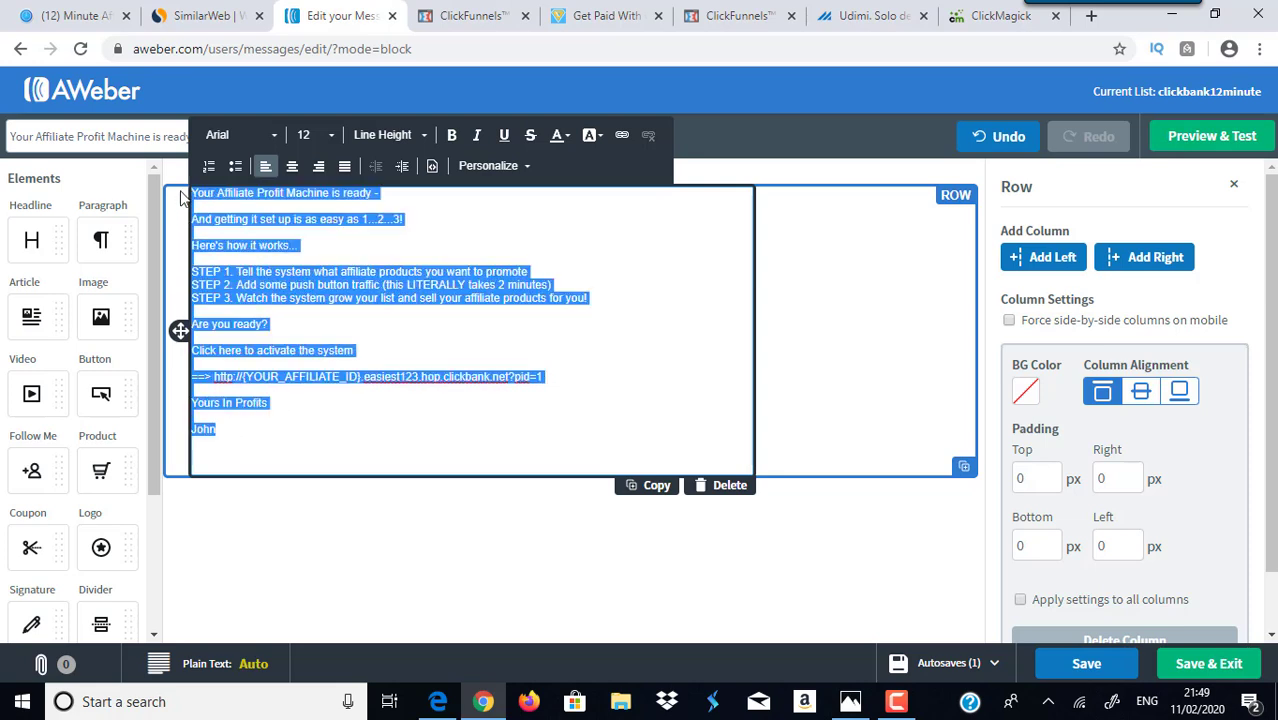
{"action": "left_click", "coordinate": [312, 138]}
{"action": "scroll", "coordinate": [408, 200], "scroll_direction": "down", "scroll_amount": 3}
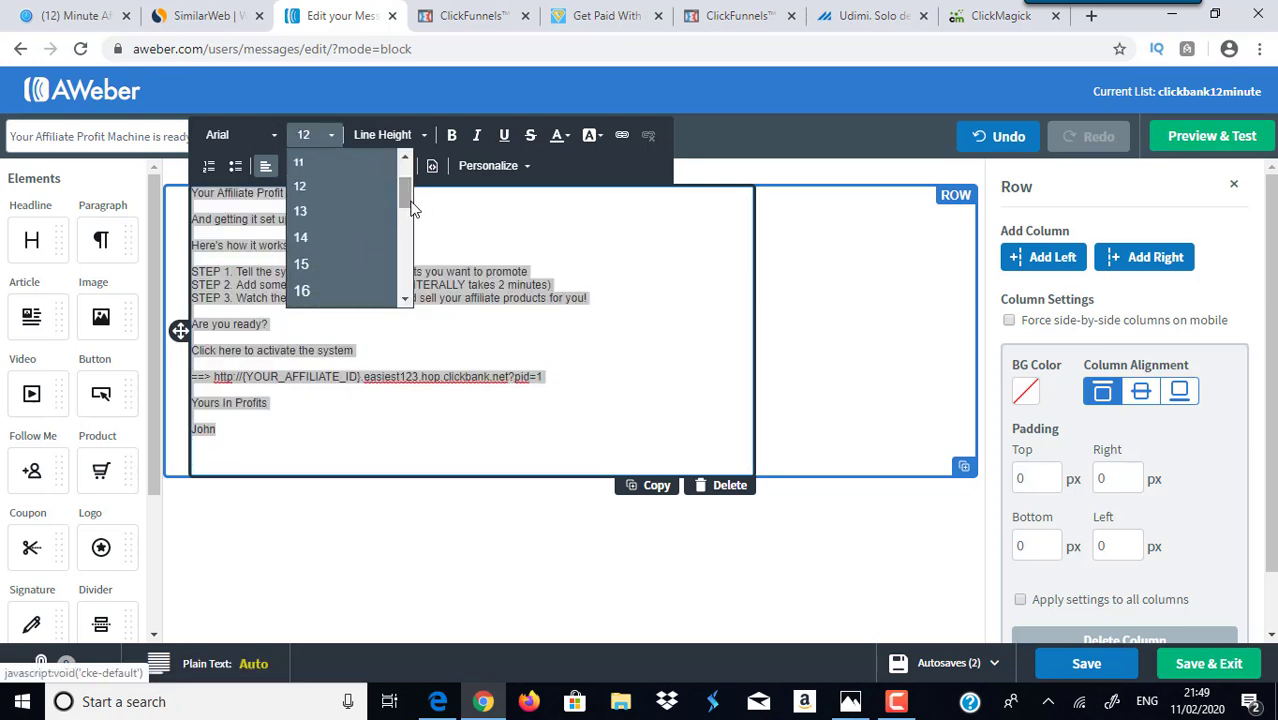
{"action": "left_click", "coordinate": [334, 275]}
{"action": "left_click", "coordinate": [571, 264]}
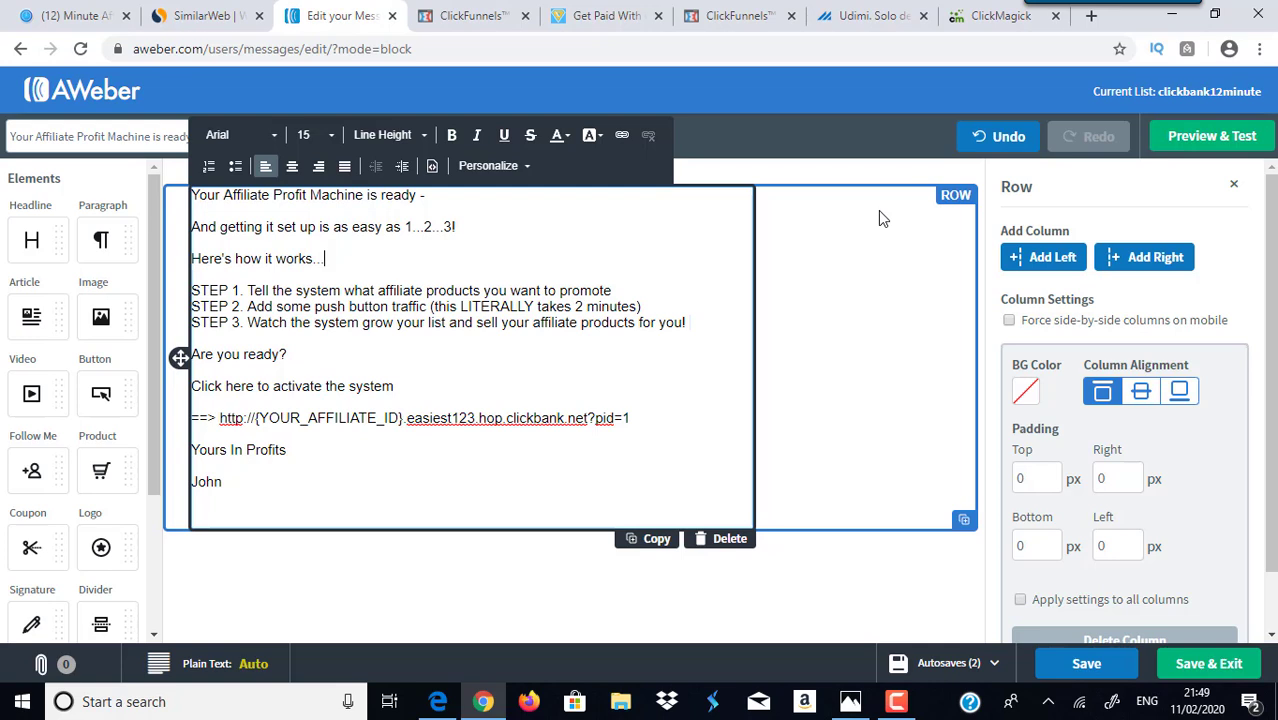
Open ClickBank's affiliate marketplace in a new tab and find The 12 Minute Affiliate System in the E-business & E-marketing category
{"action": "left_click", "coordinate": [1090, 16]}
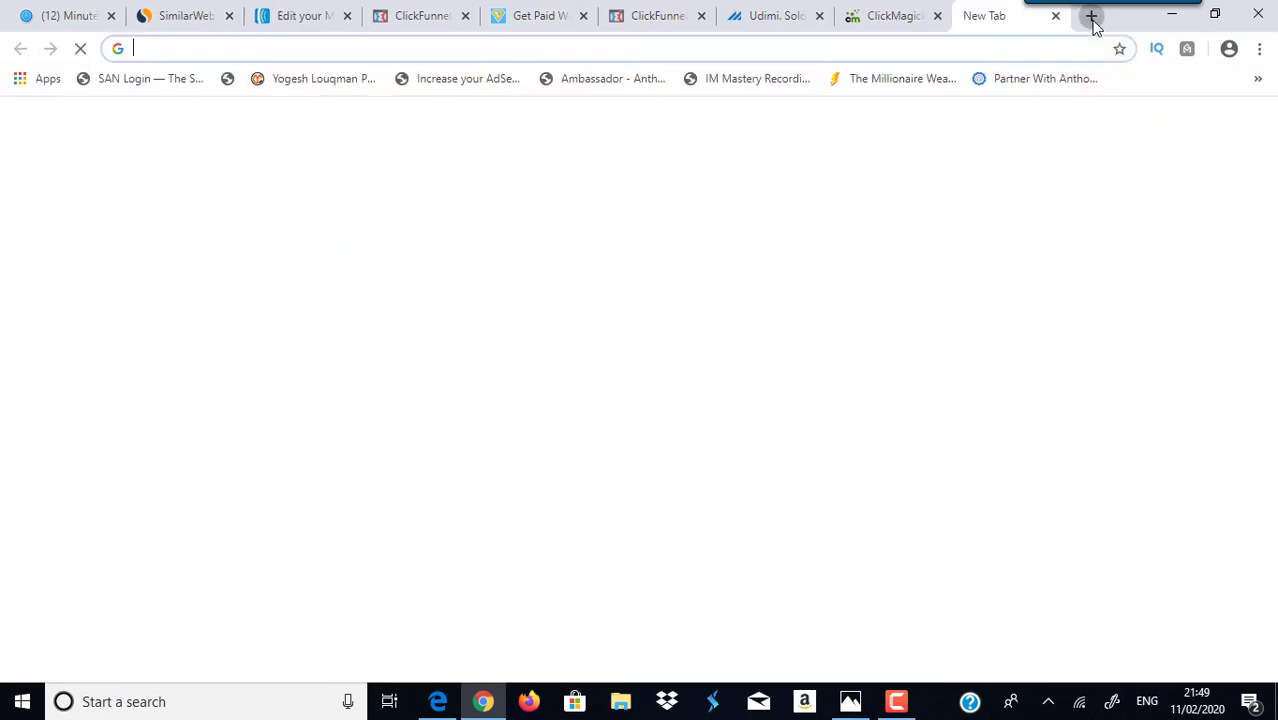
{"action": "type", "text": "cl"}
{"action": "key", "text": "Return"}
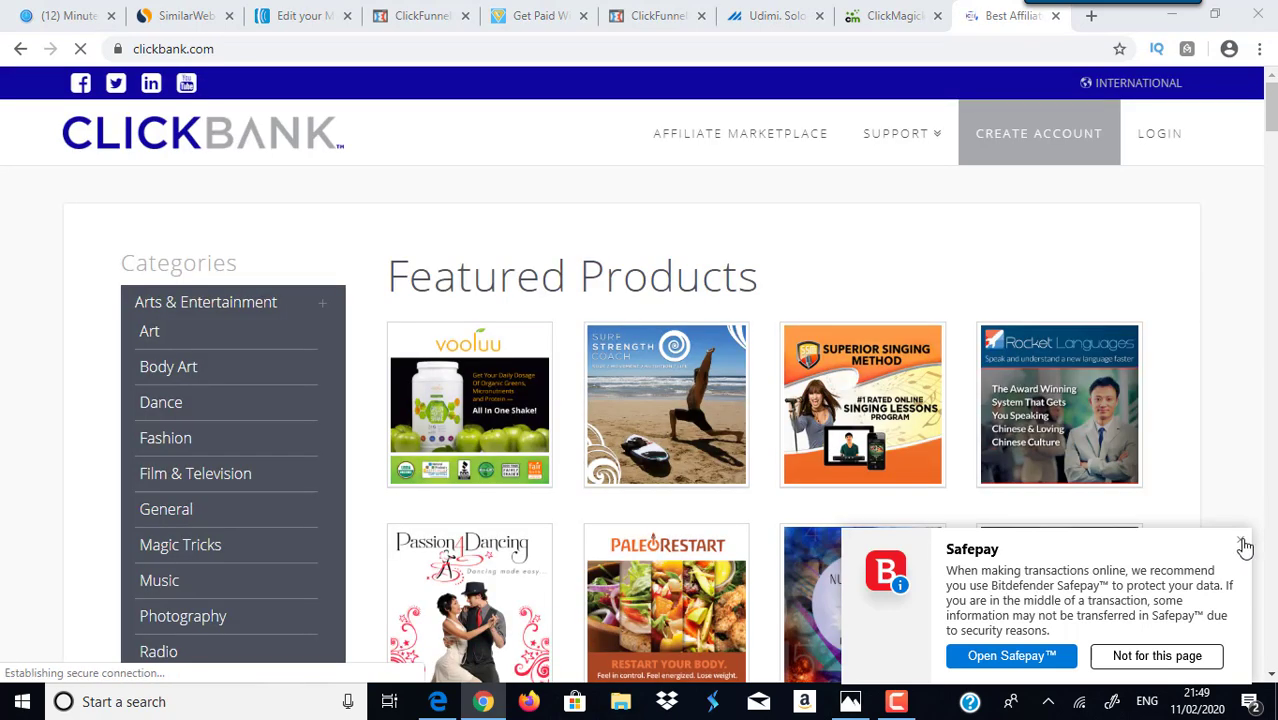
{"action": "left_click", "coordinate": [1240, 540]}
{"action": "left_click", "coordinate": [752, 136]}
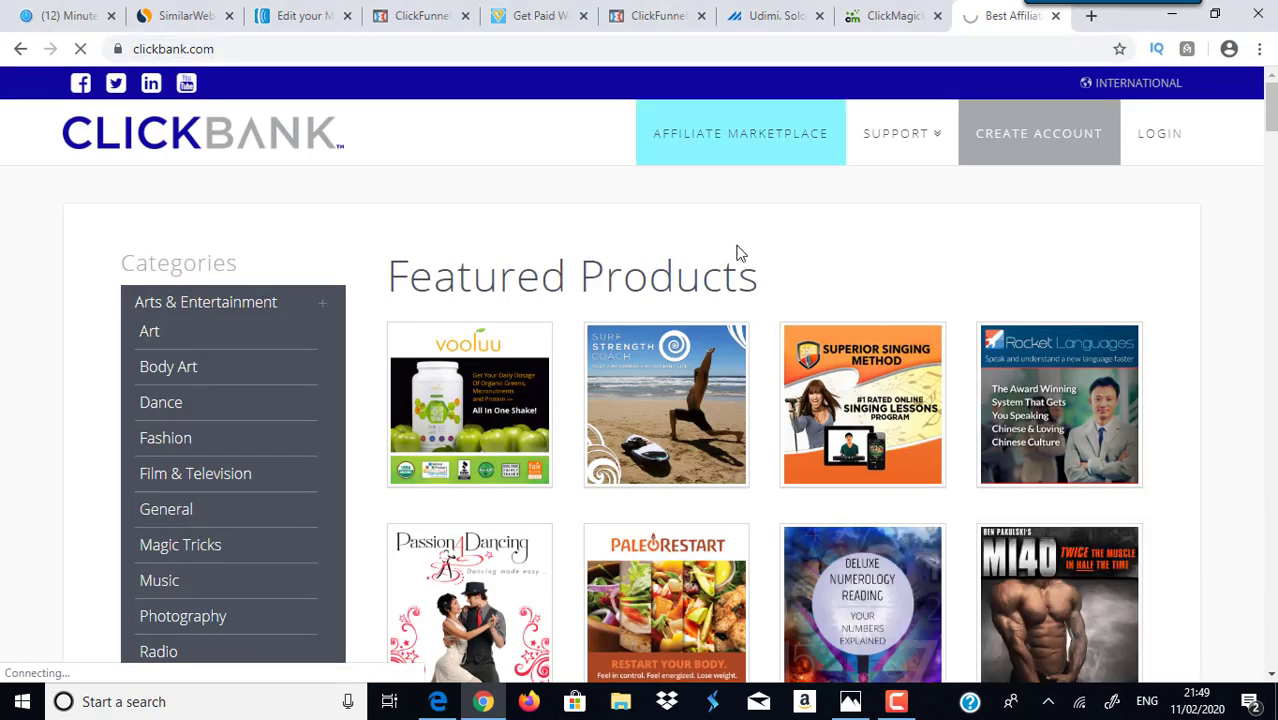
{"action": "scroll", "coordinate": [310, 75], "scroll_direction": "down", "scroll_amount": 3}
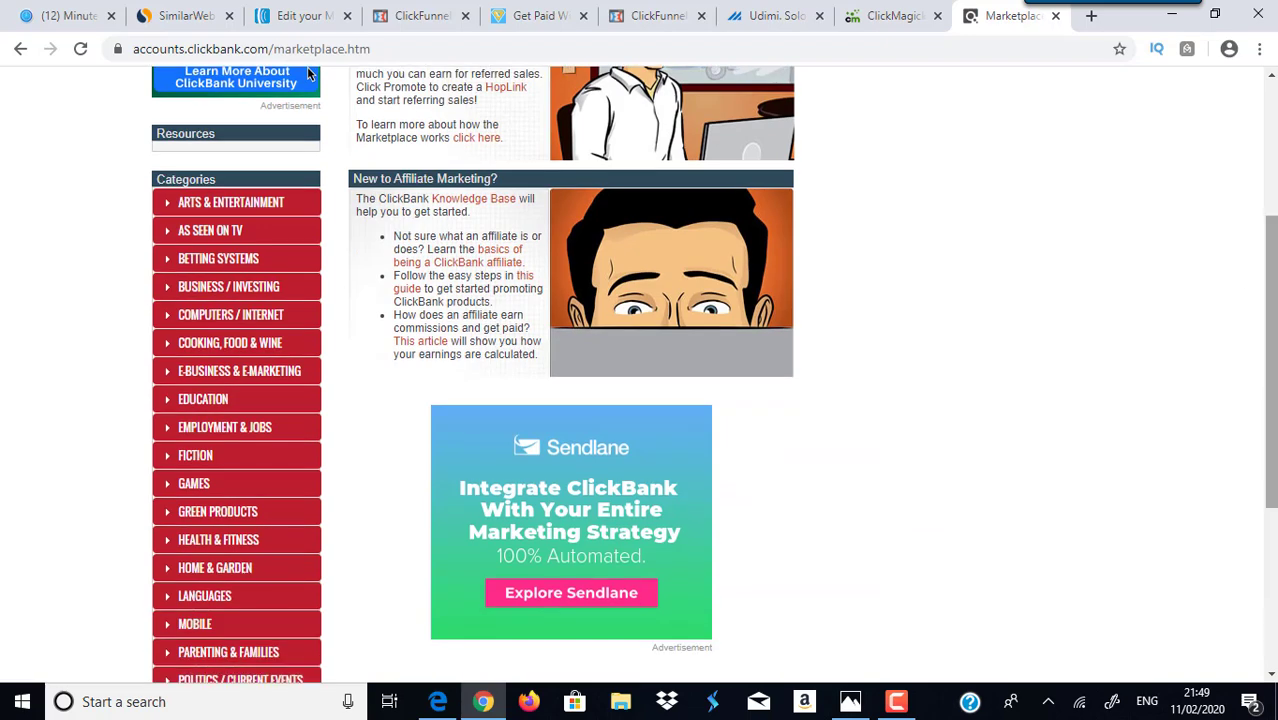
{"action": "left_click", "coordinate": [257, 373]}
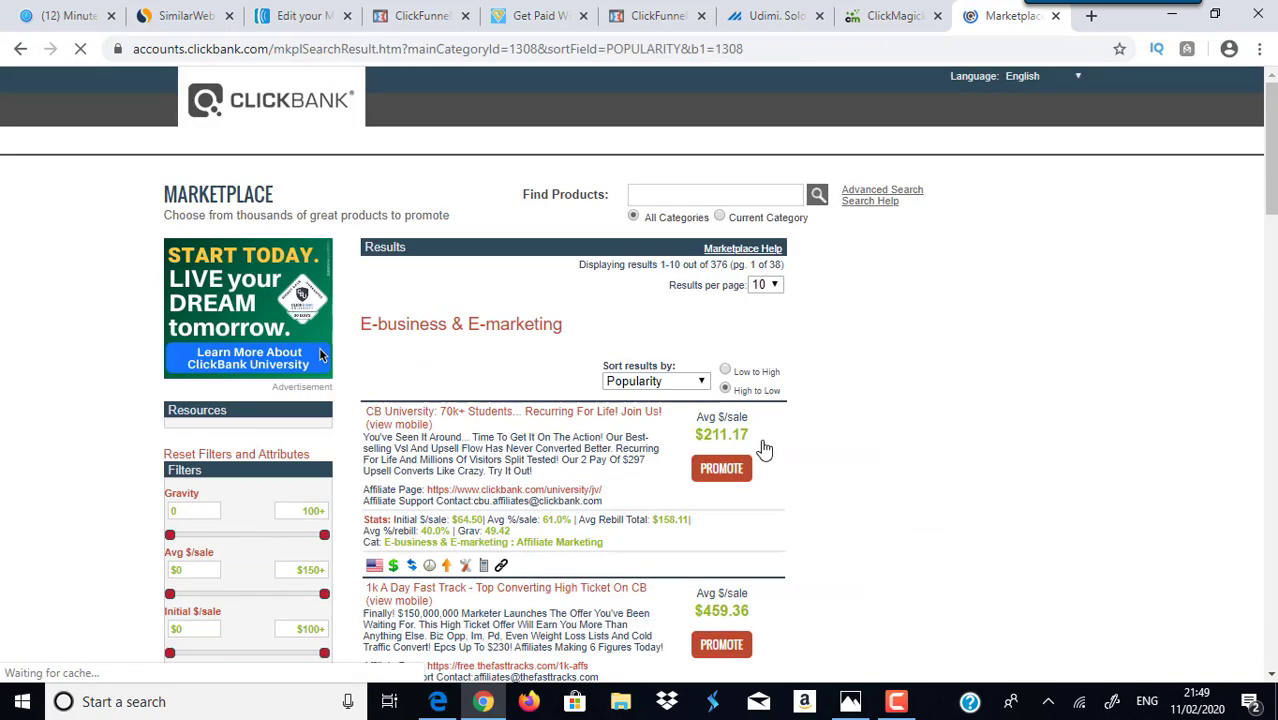
{"action": "scroll", "coordinate": [1010, 408], "scroll_direction": "down", "scroll_amount": 3}
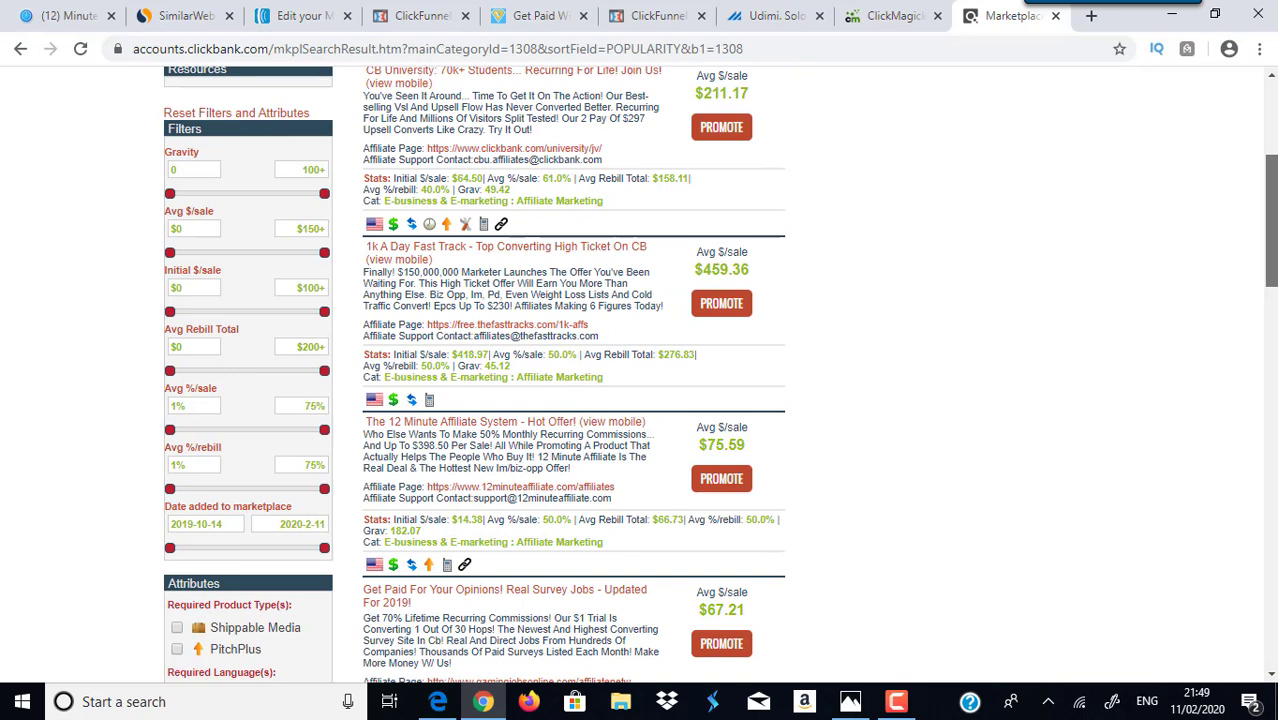
{"action": "scroll", "coordinate": [993, 234], "scroll_direction": "down", "scroll_amount": 1}
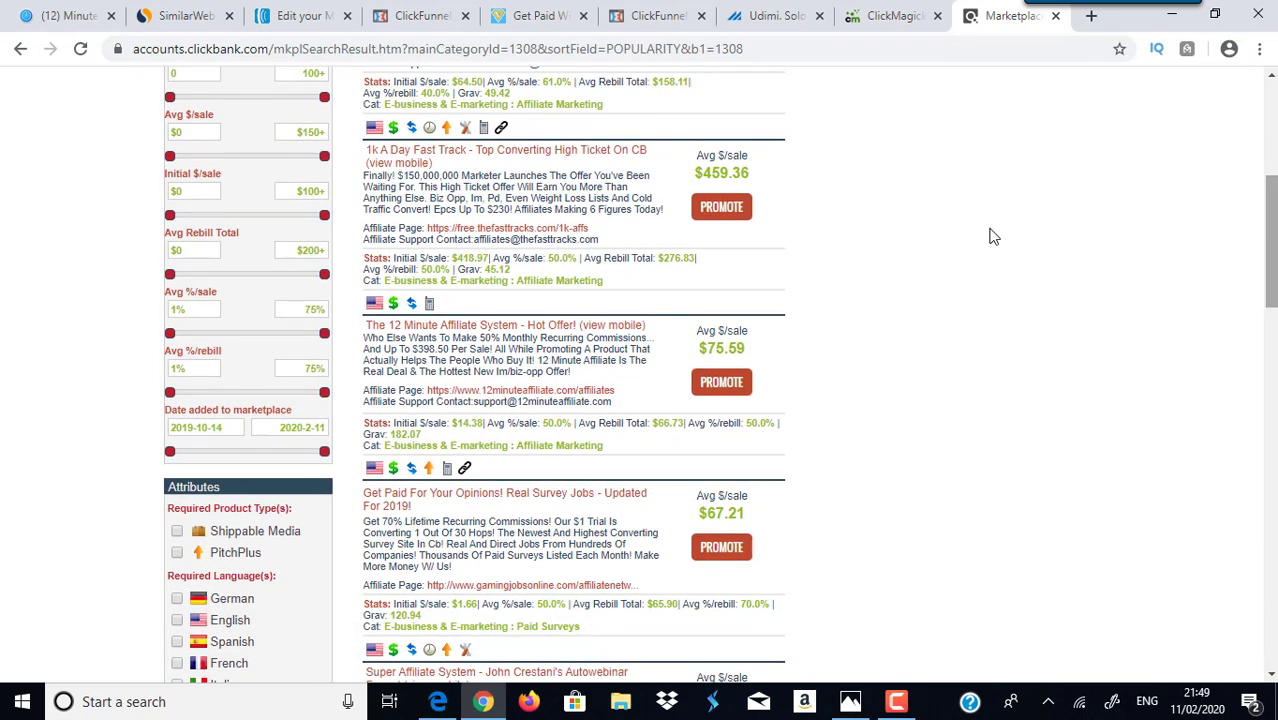
Generate a HopLink for The 12 Minute Affiliate System with tracking ID emailday1, copy it and close the generator
{"action": "left_click", "coordinate": [725, 385]}
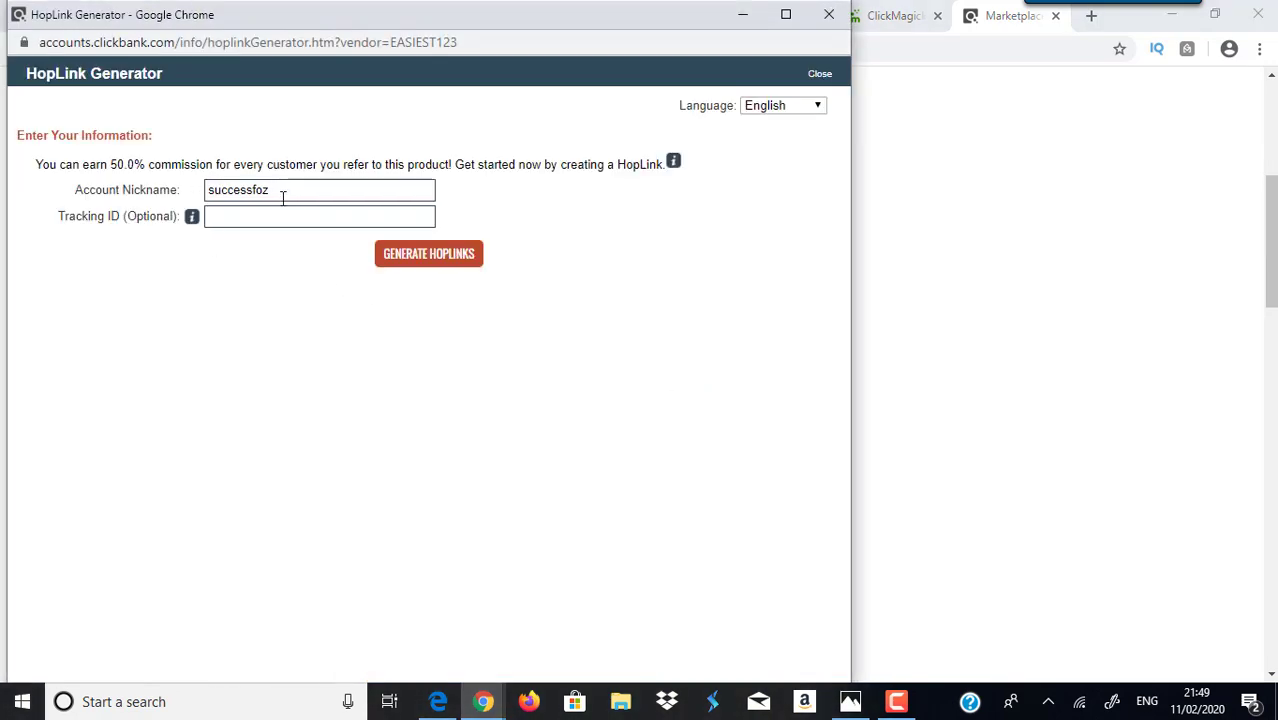
{"action": "left_click", "coordinate": [278, 218]}
{"action": "type", "text": "ema"}
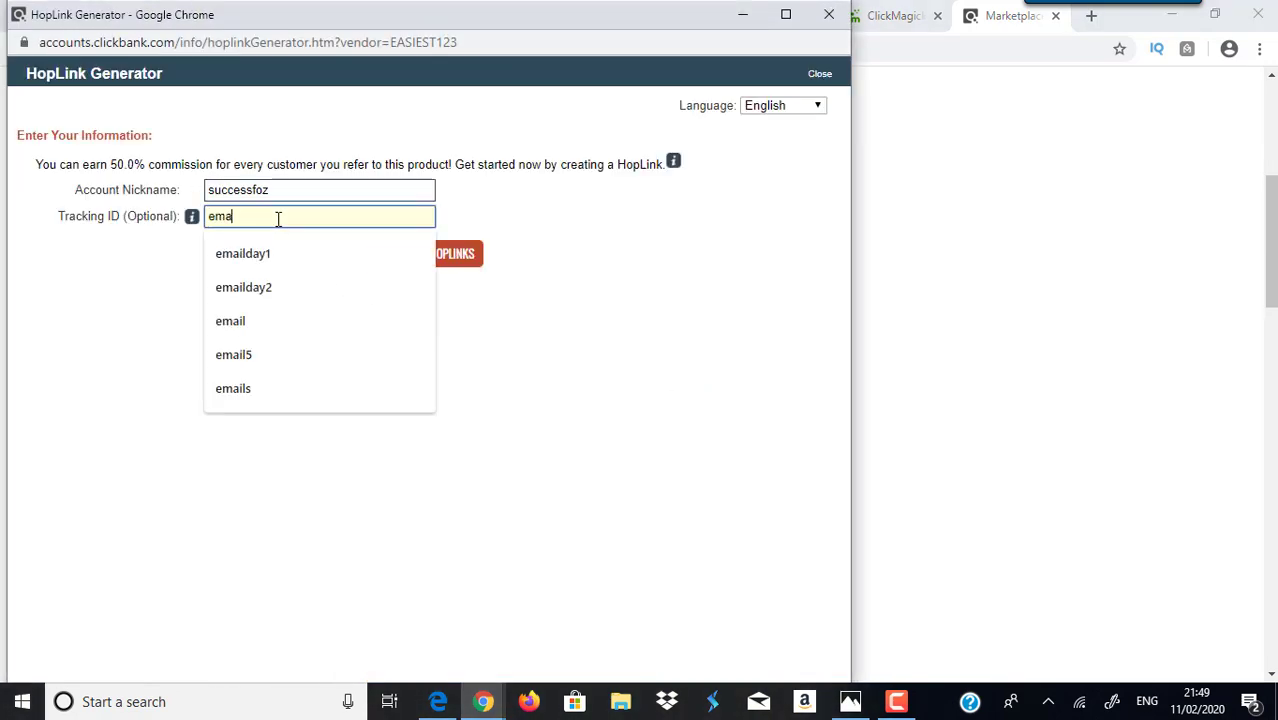
{"action": "type", "text": "ilday1"}
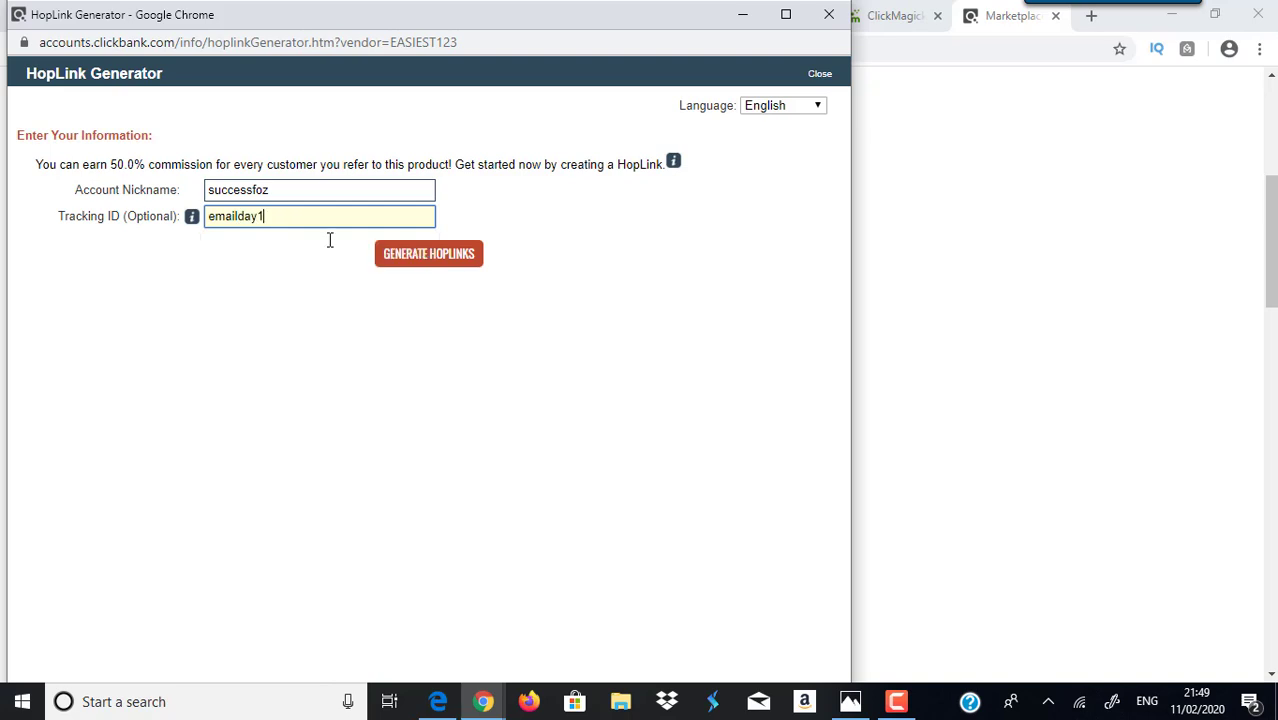
{"action": "left_click", "coordinate": [462, 263]}
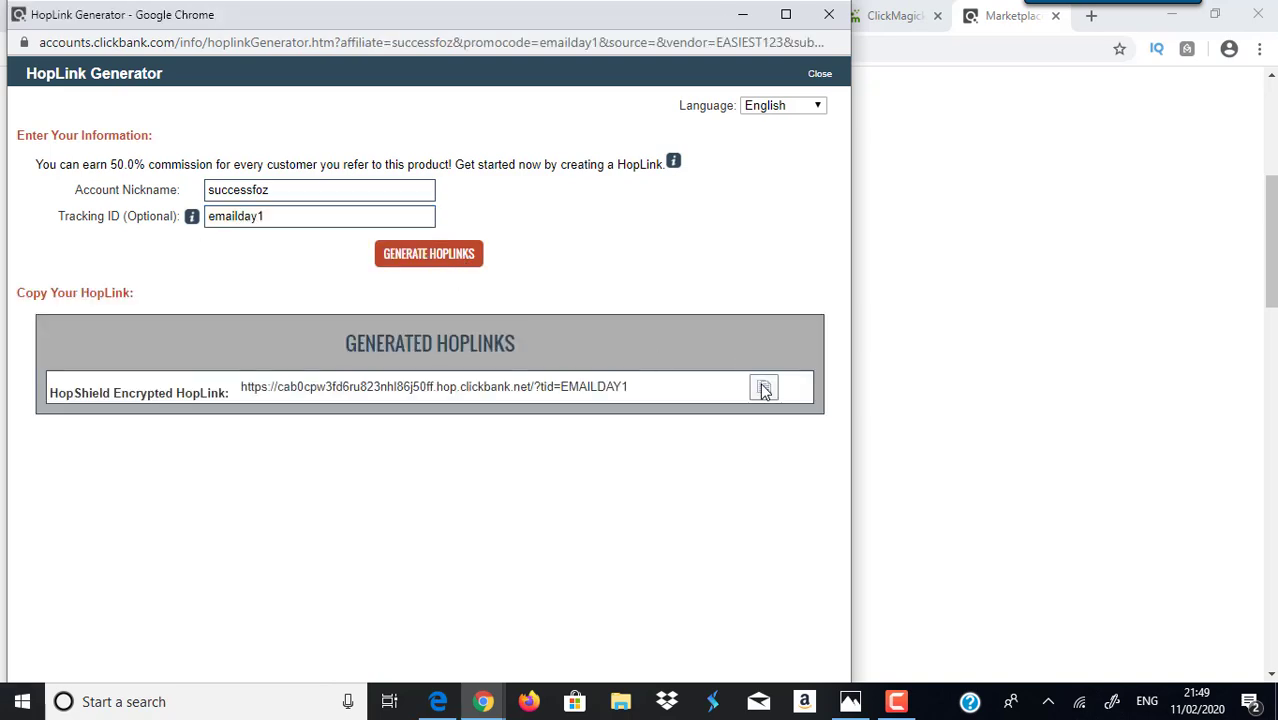
{"action": "left_click", "coordinate": [763, 388]}
{"action": "left_click", "coordinate": [828, 14]}
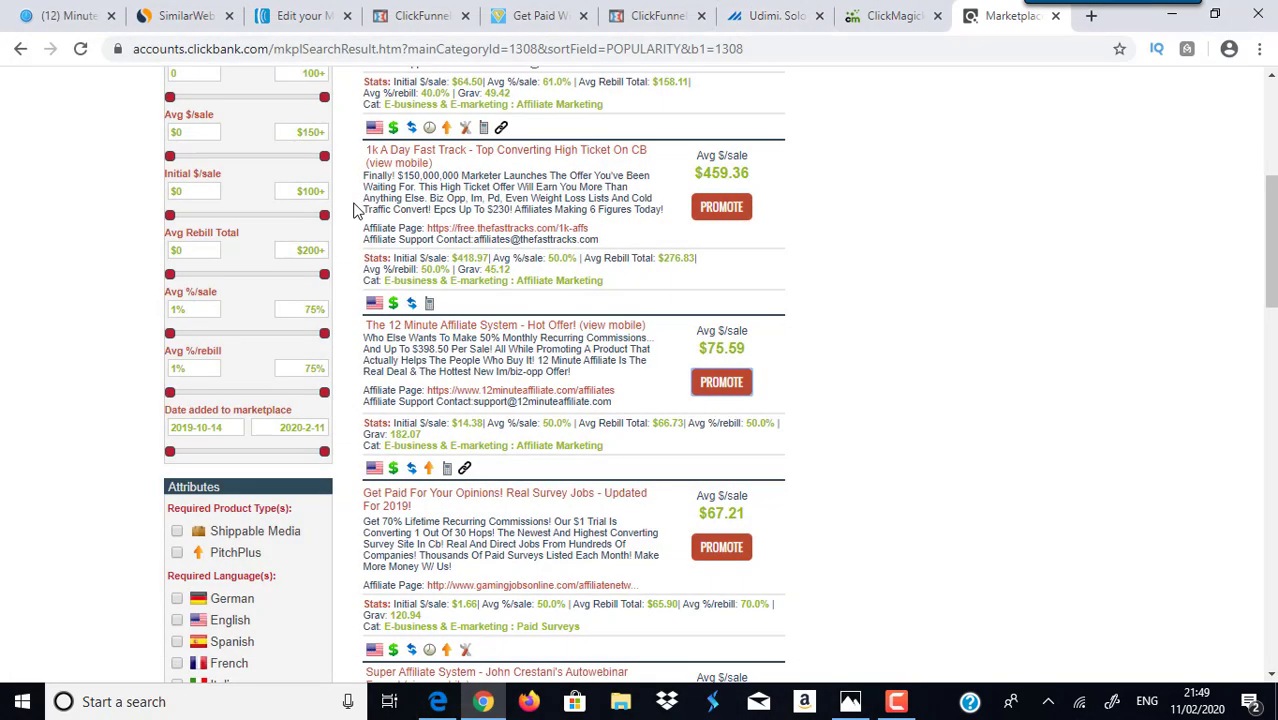
Back in the AWeber message, replace the placeholder affiliate URL after the arrow with "Click here to get started"
{"action": "left_click", "coordinate": [312, 14]}
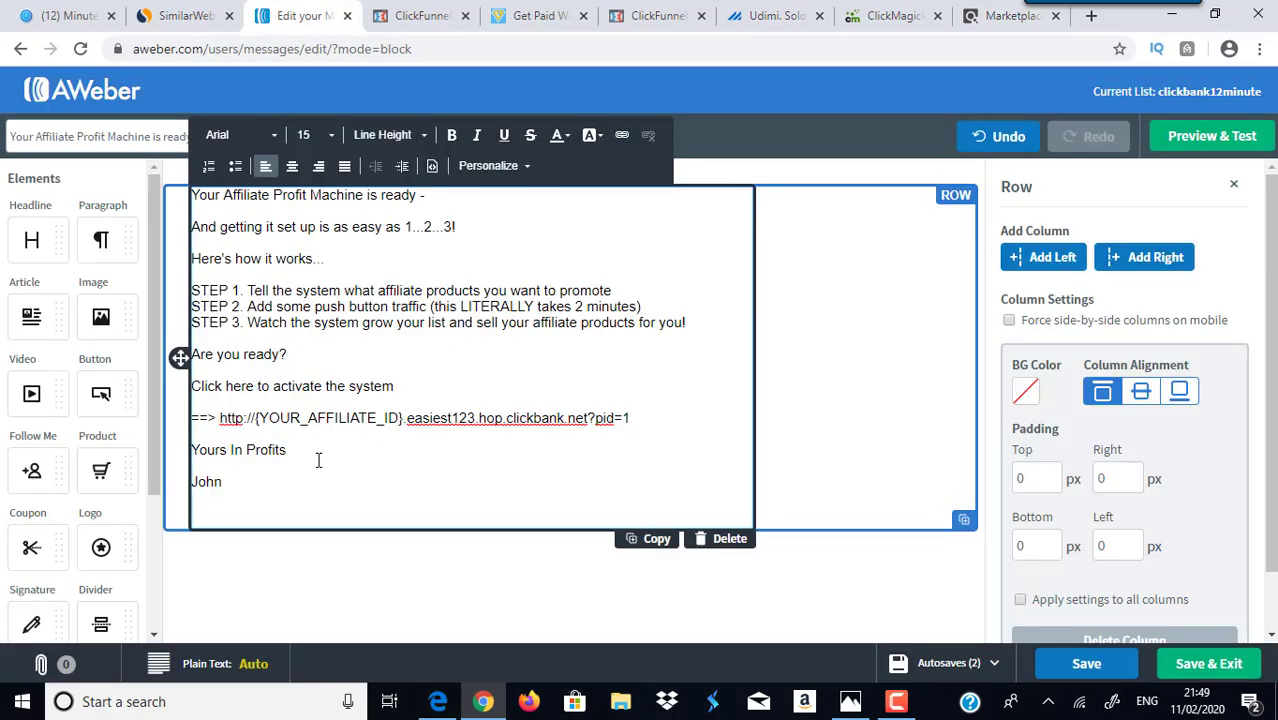
{"action": "left_click_drag", "start_coordinate": [641, 418], "coordinate": [232, 420]}
{"action": "key", "text": "BackSpace"}
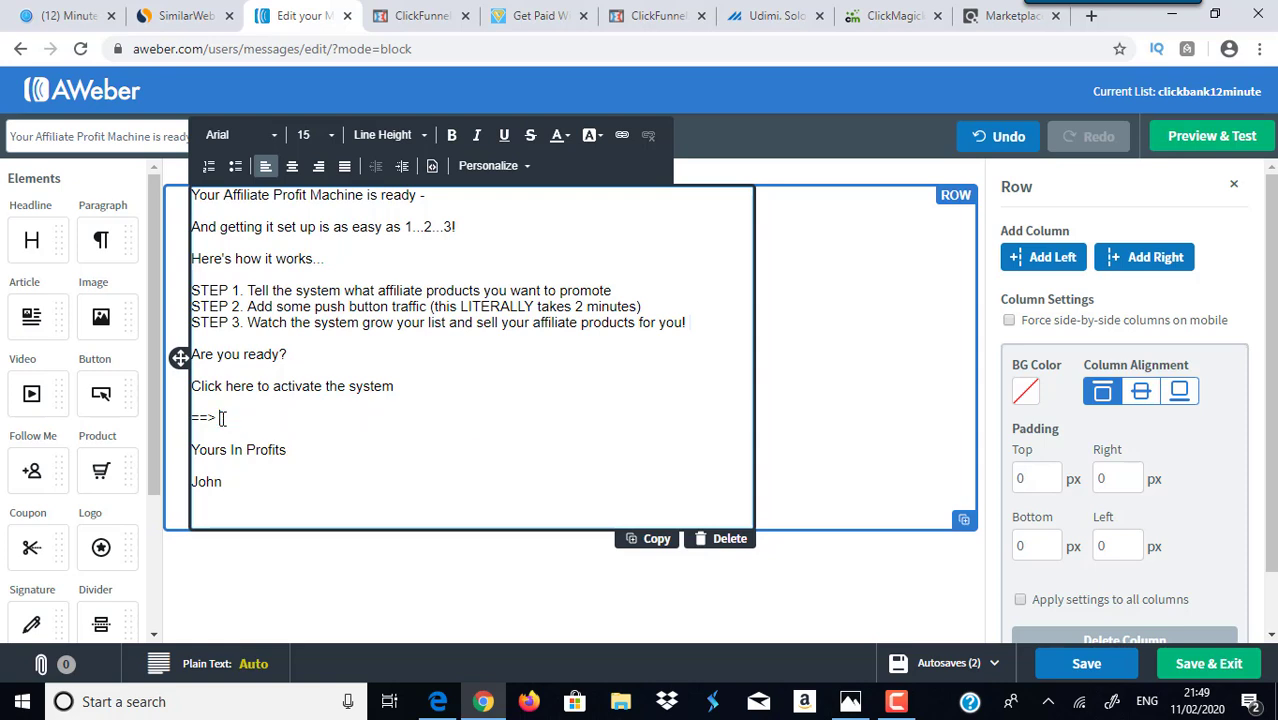
{"action": "type", "text": "Click here to get started"}
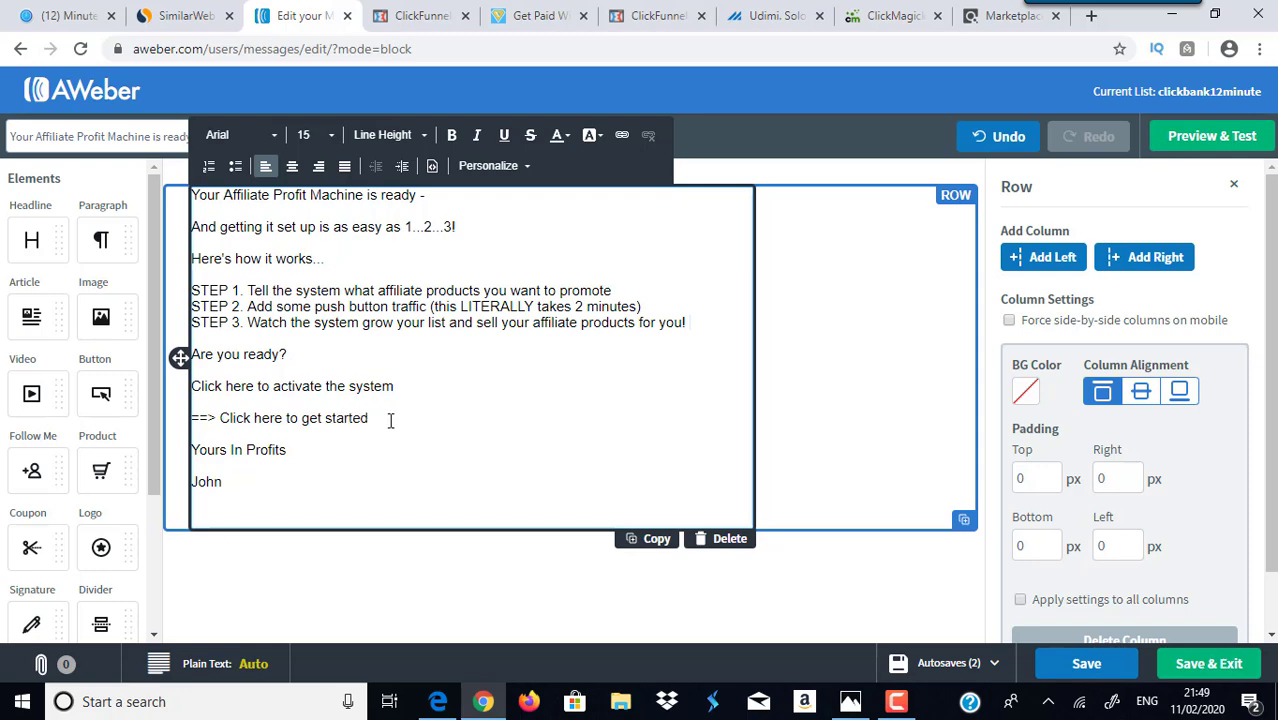
{"action": "left_click_drag", "start_coordinate": [390, 419], "coordinate": [221, 418]}
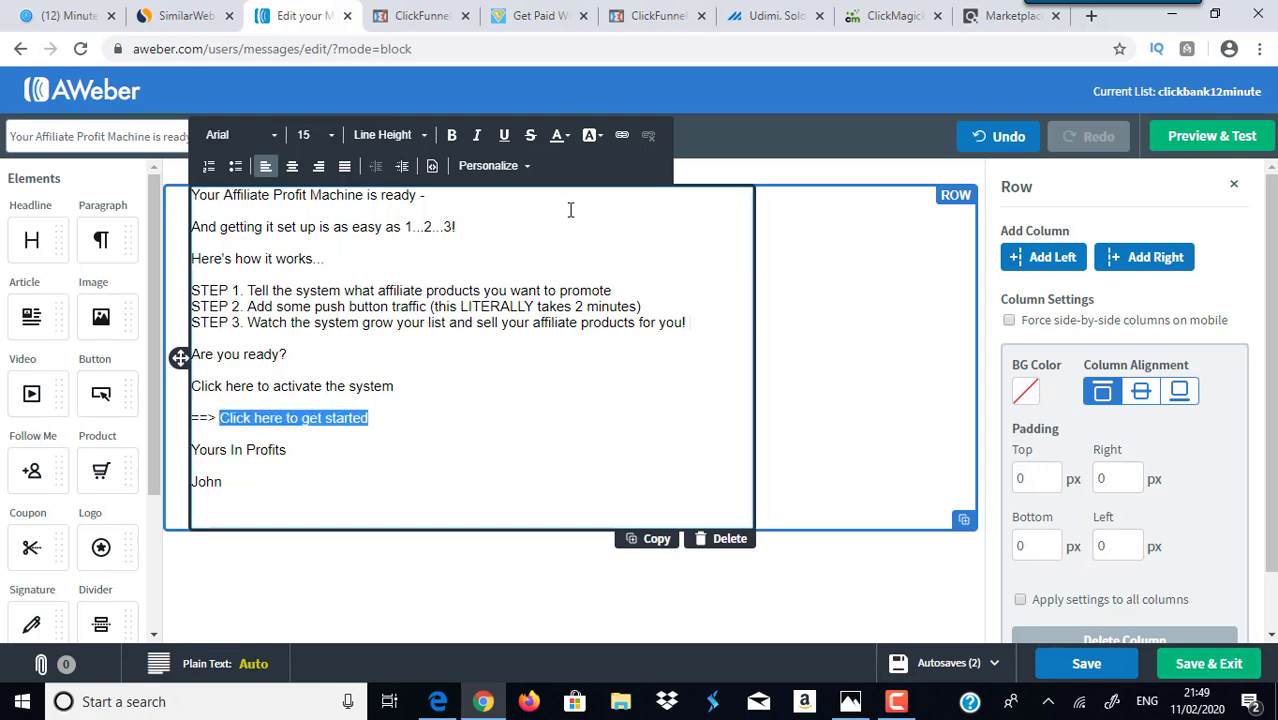
{"action": "left_click", "coordinate": [621, 135]}
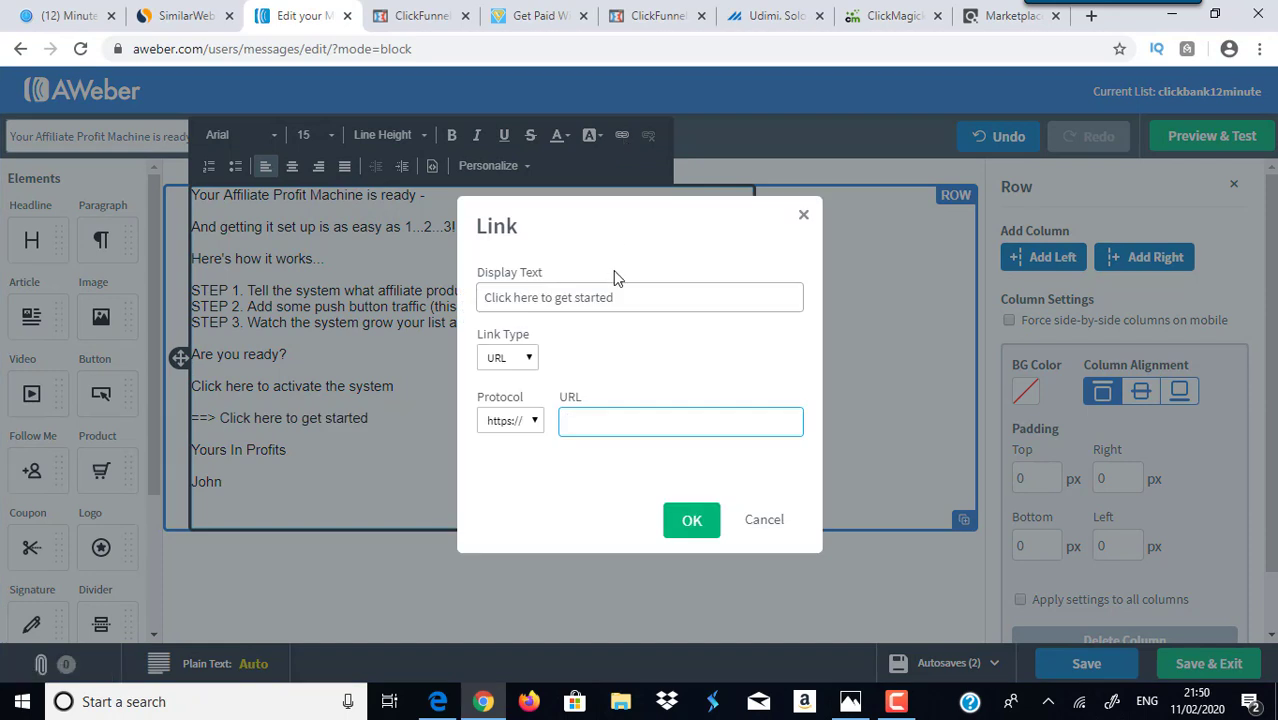
{"action": "key", "text": "ctrl+v"}
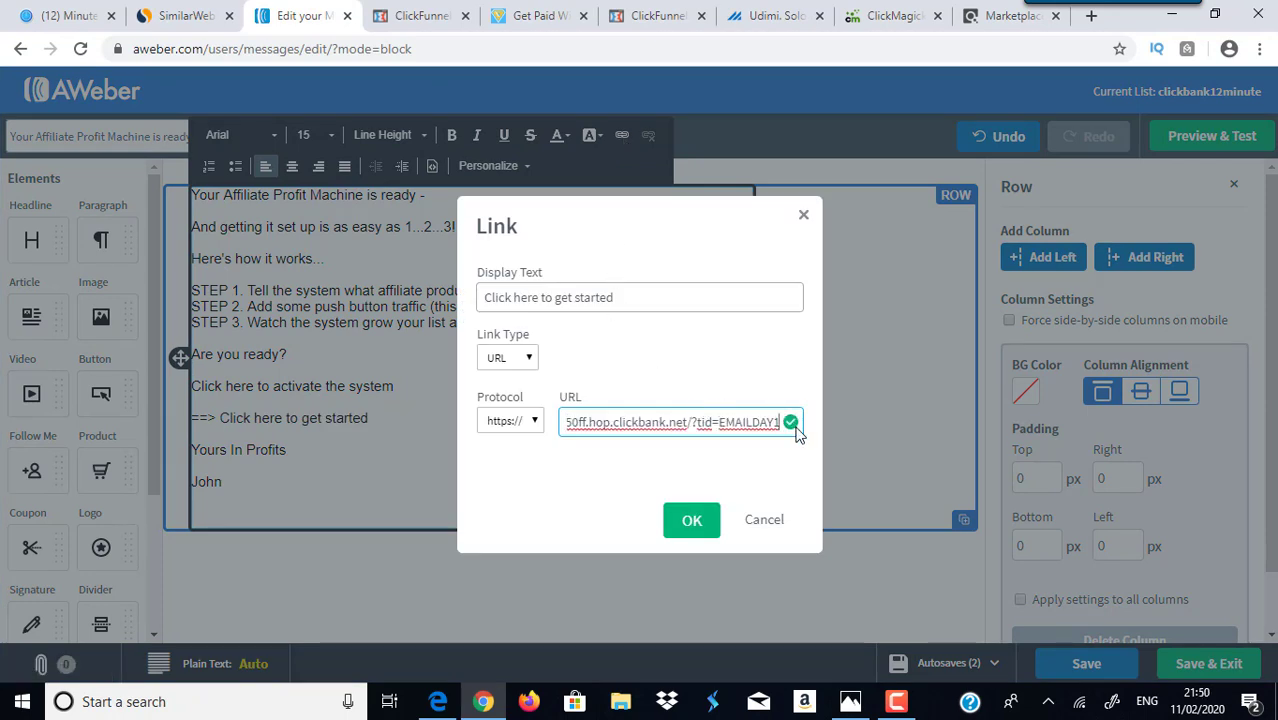
{"action": "left_click", "coordinate": [535, 421]}
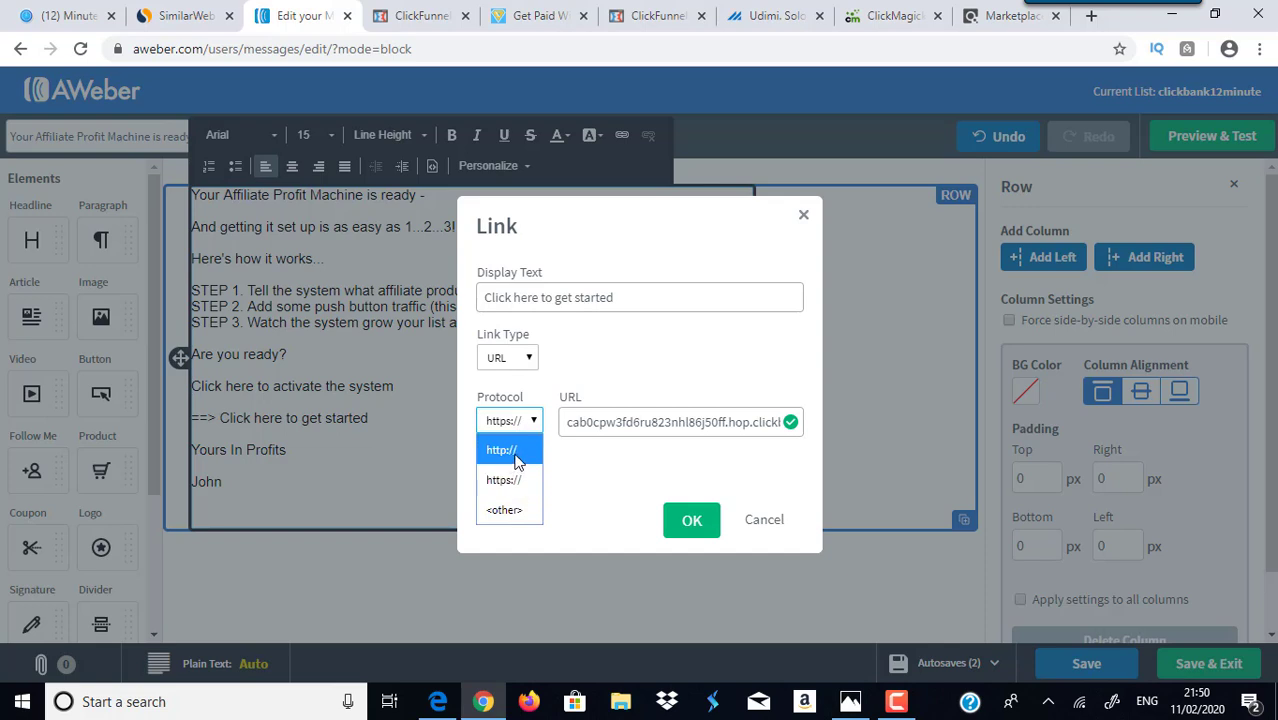
{"action": "left_click", "coordinate": [597, 463]}
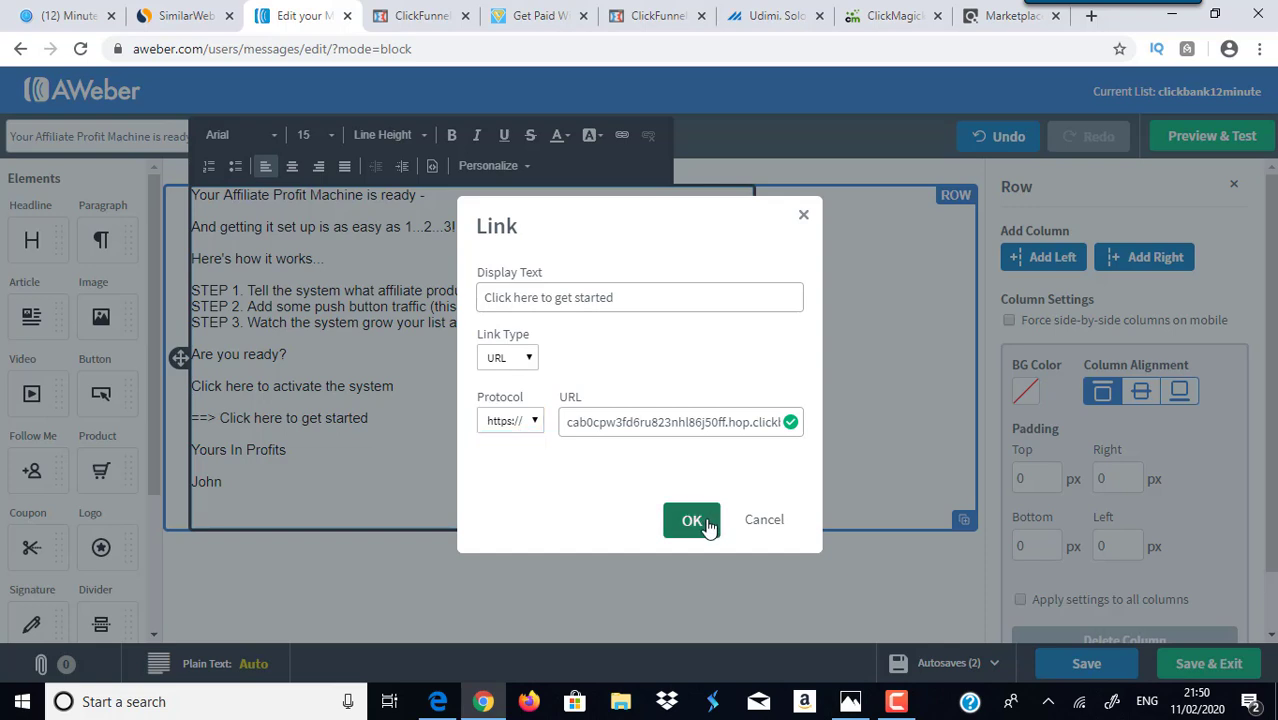
{"action": "left_click", "coordinate": [706, 524]}
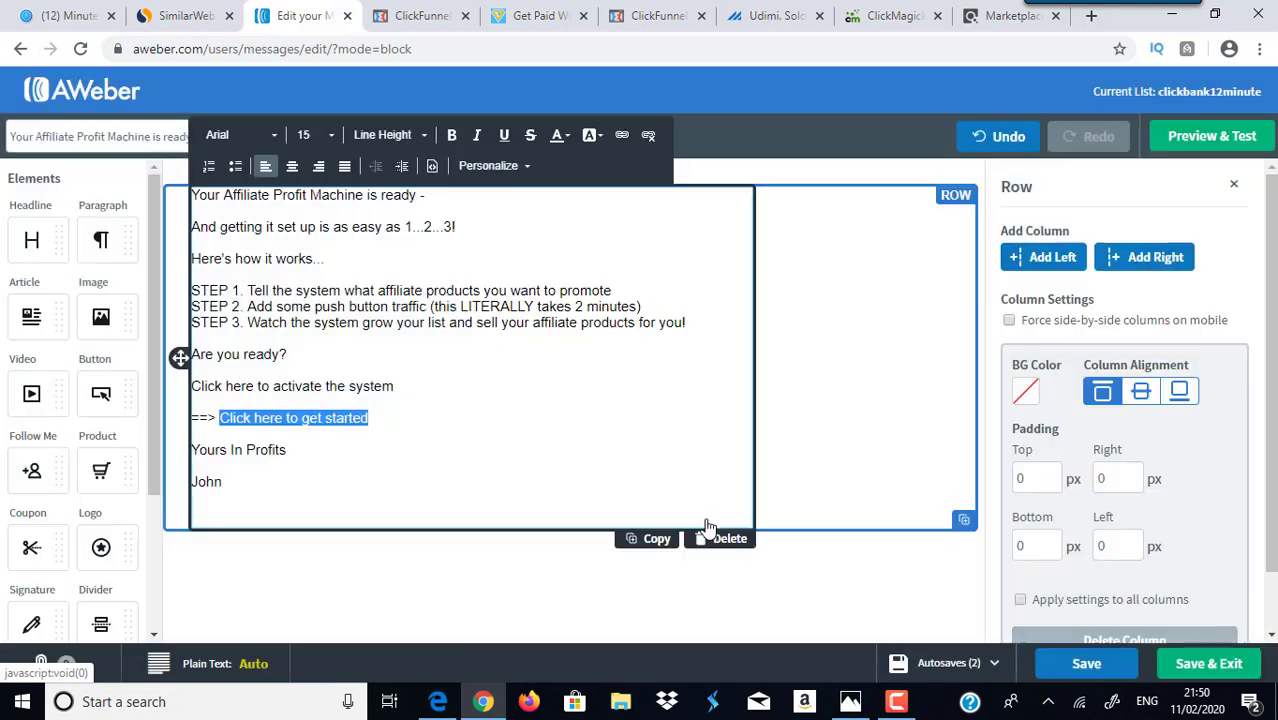
Make the "Click here to get started" link bold with font size 22, and leave the text block
{"action": "left_click", "coordinate": [451, 134]}
{"action": "left_click", "coordinate": [305, 134]}
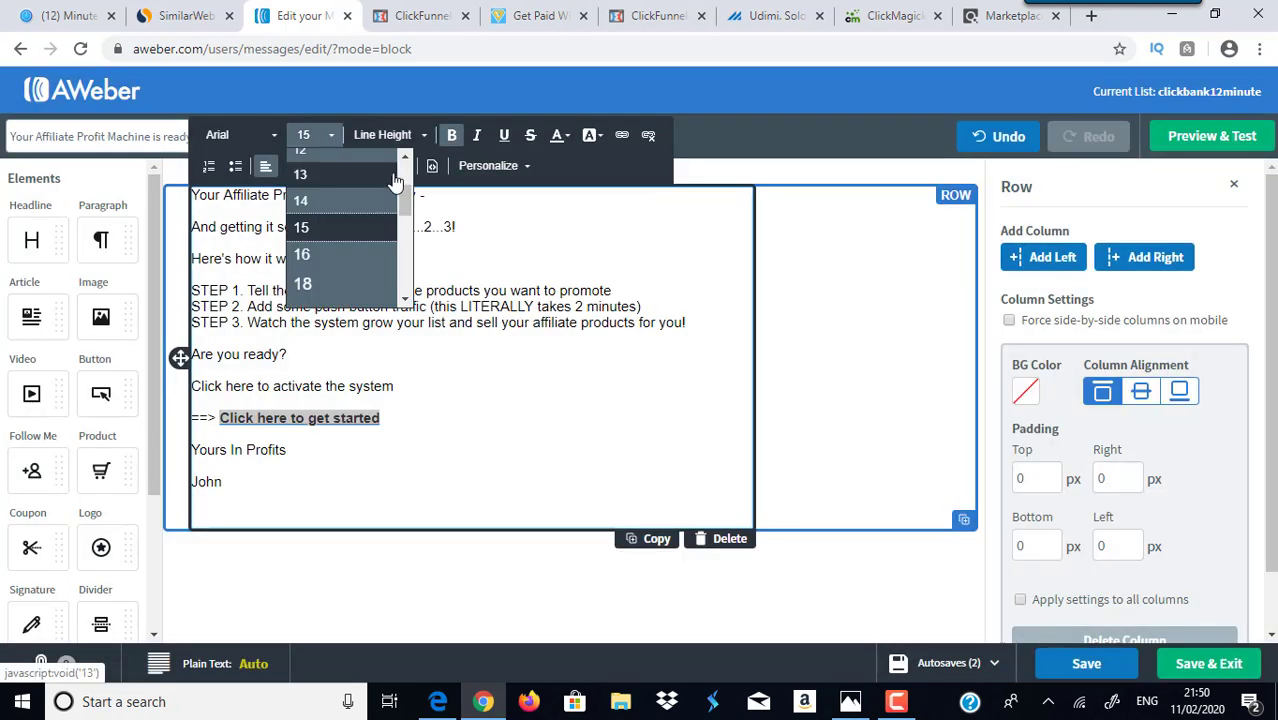
{"action": "scroll", "coordinate": [406, 222], "scroll_direction": "down", "scroll_amount": 1}
{"action": "scroll", "coordinate": [406, 222], "scroll_direction": "down", "scroll_amount": 1}
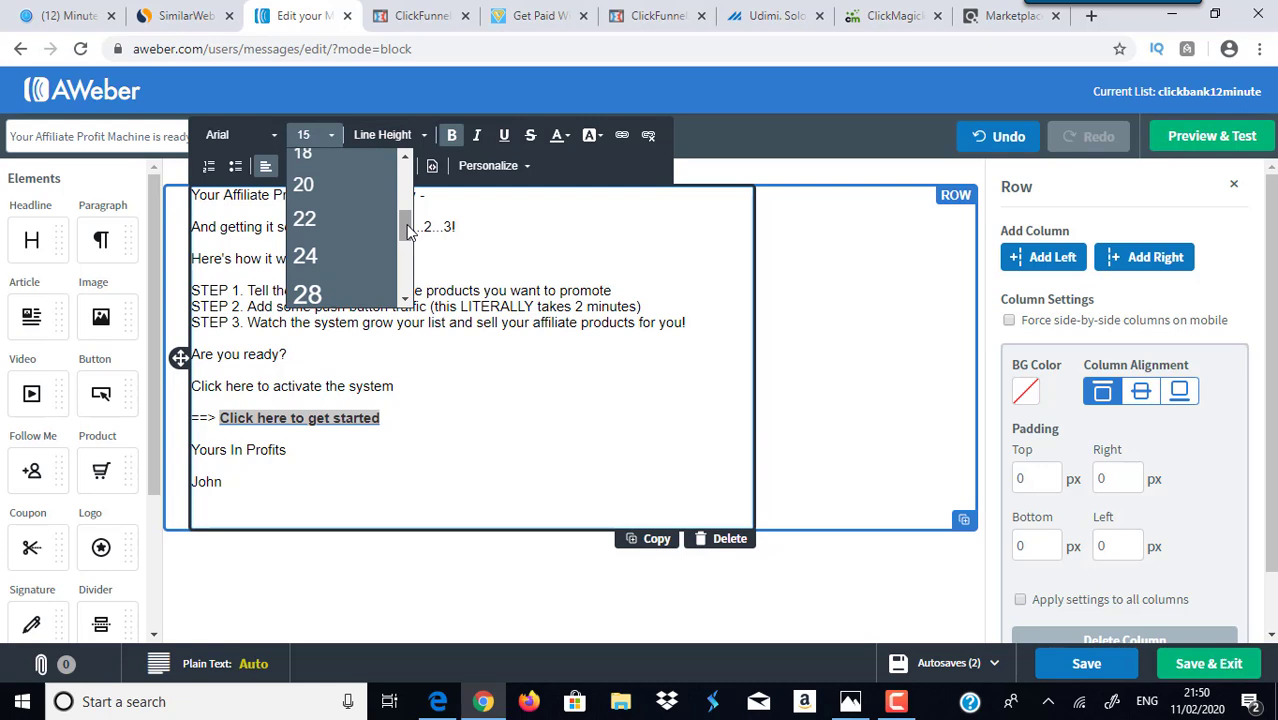
{"action": "left_click", "coordinate": [303, 220]}
{"action": "left_click", "coordinate": [440, 463]}
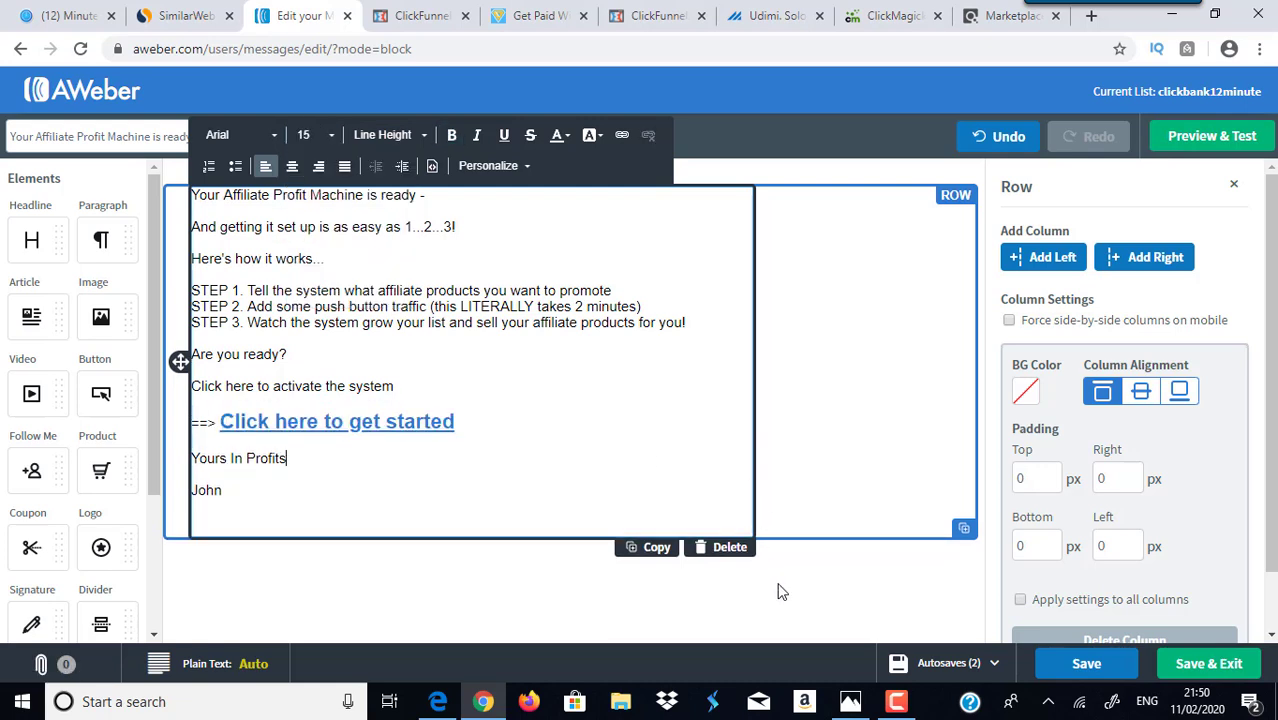
{"action": "left_click", "coordinate": [782, 592]}
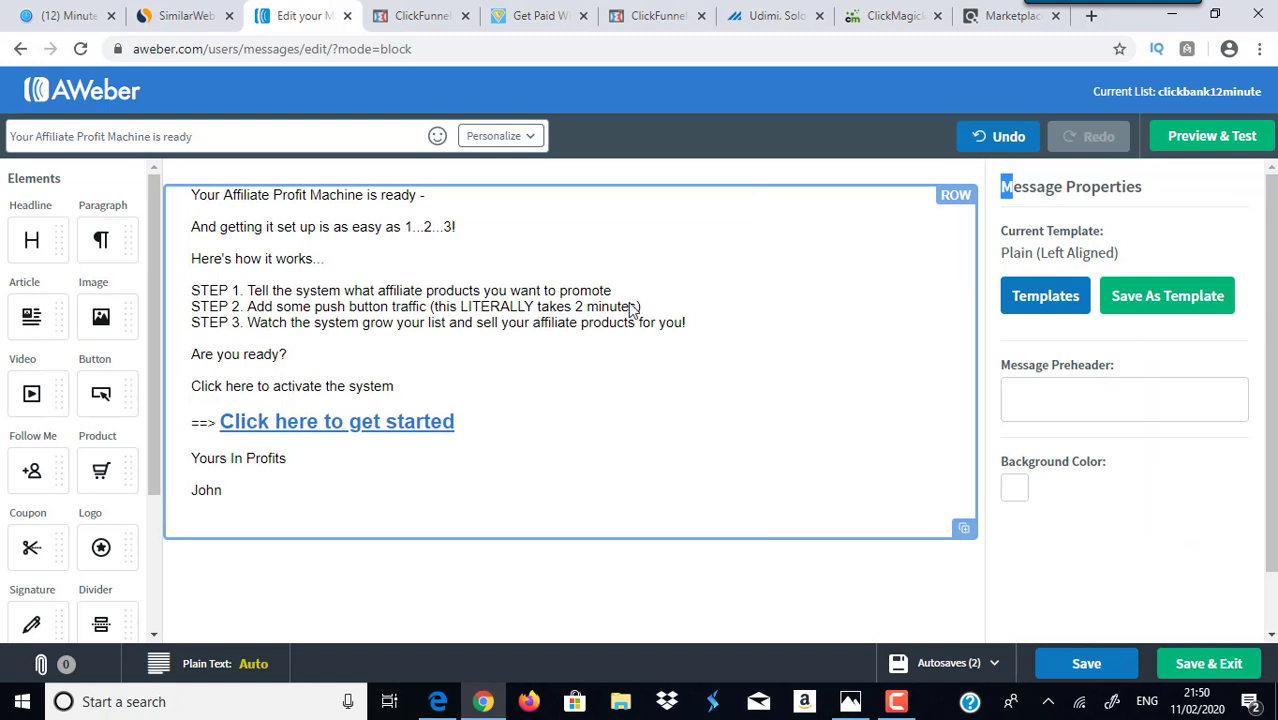
Check the Promo Swipe 1 page, and change the AWeber message's subject line to "Your $1k per day clickbank machine is ready"
{"action": "key", "text": "ctrl+1"}
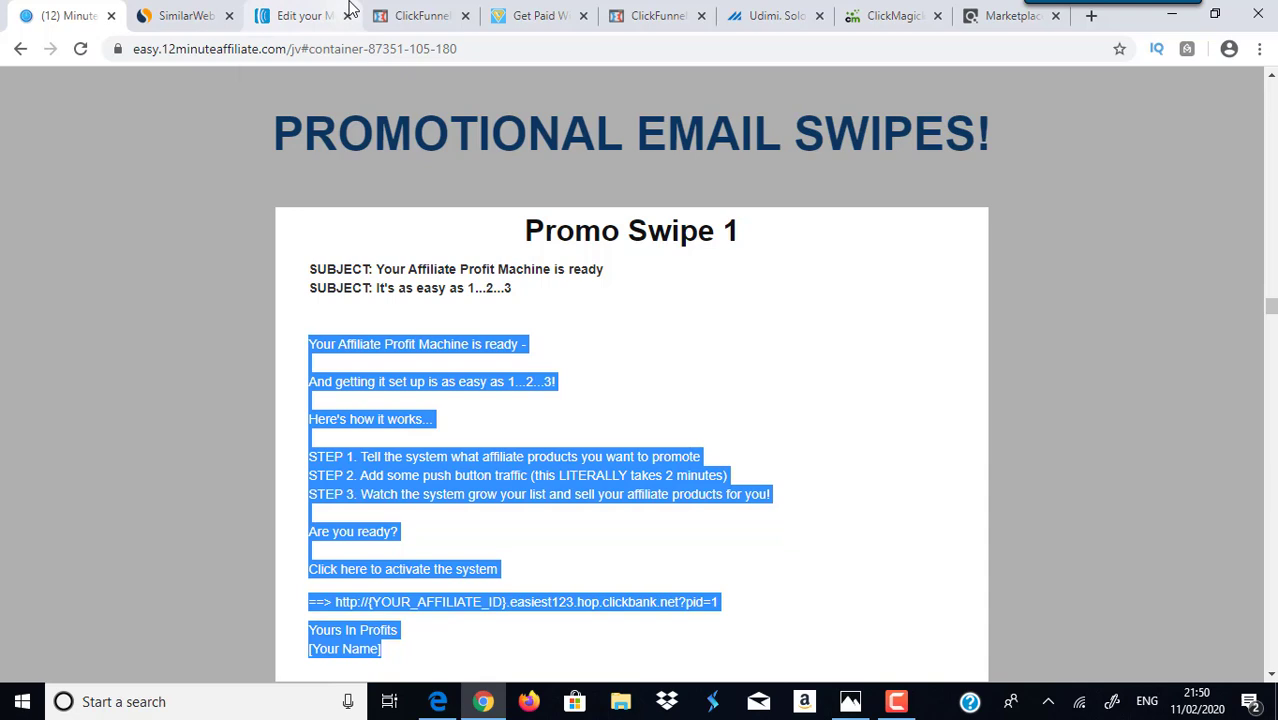
{"action": "left_click", "coordinate": [305, 13]}
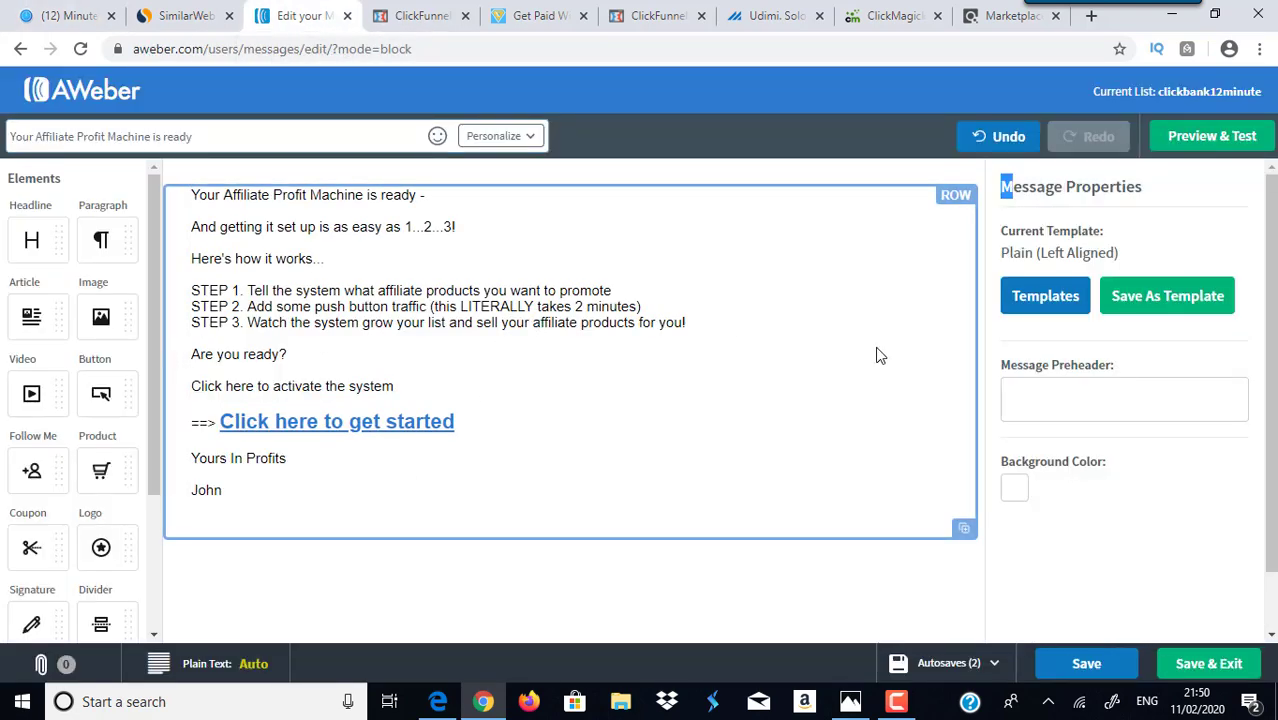
{"action": "left_click", "coordinate": [222, 133]}
{"action": "left_click_drag", "start_coordinate": [222, 133], "coordinate": [8, 122]}
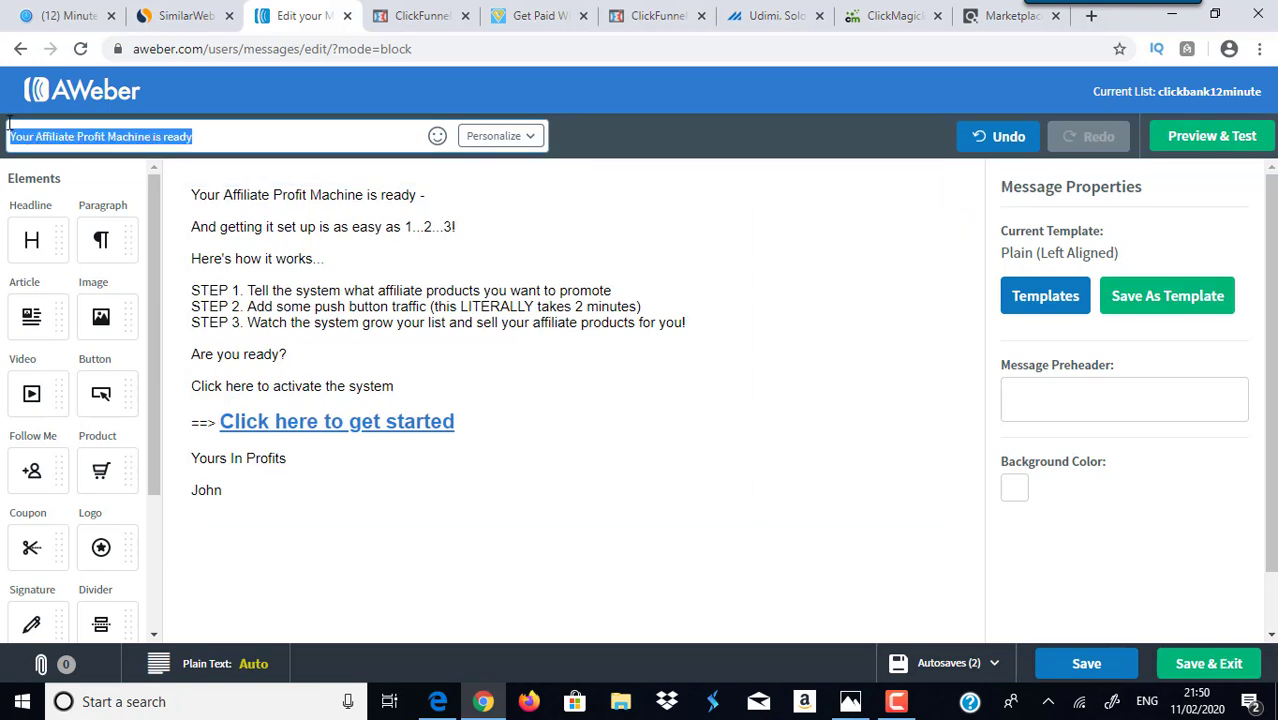
{"action": "left_click", "coordinate": [210, 135]}
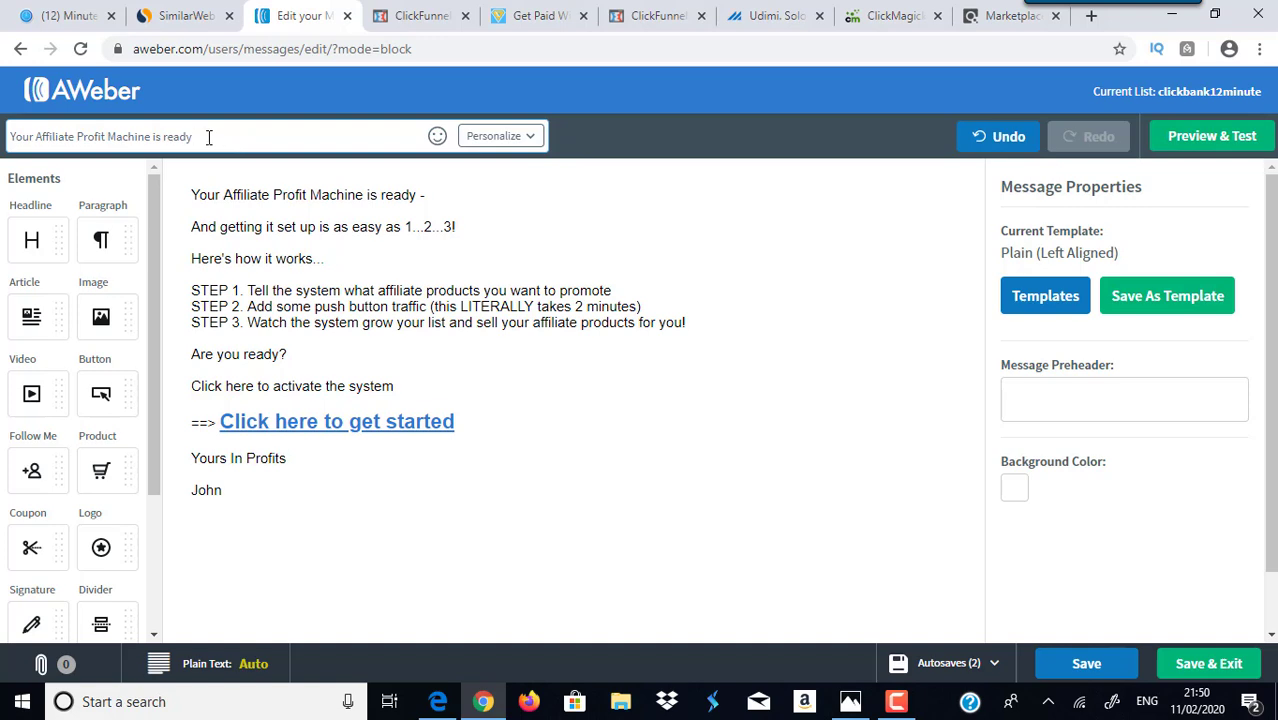
{"action": "left_click_drag", "start_coordinate": [209, 137], "coordinate": [38, 121]}
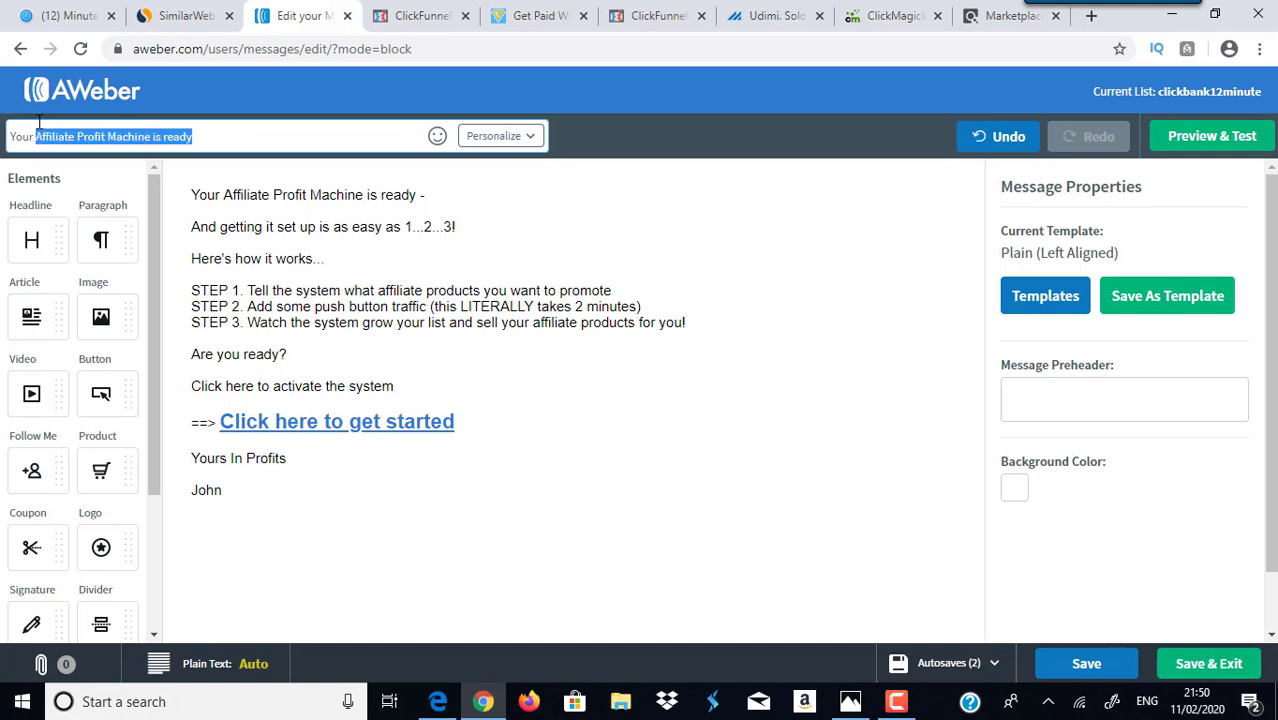
{"action": "key", "text": "BackSpace"}
{"action": "type", "text": "$1k per day cli"}
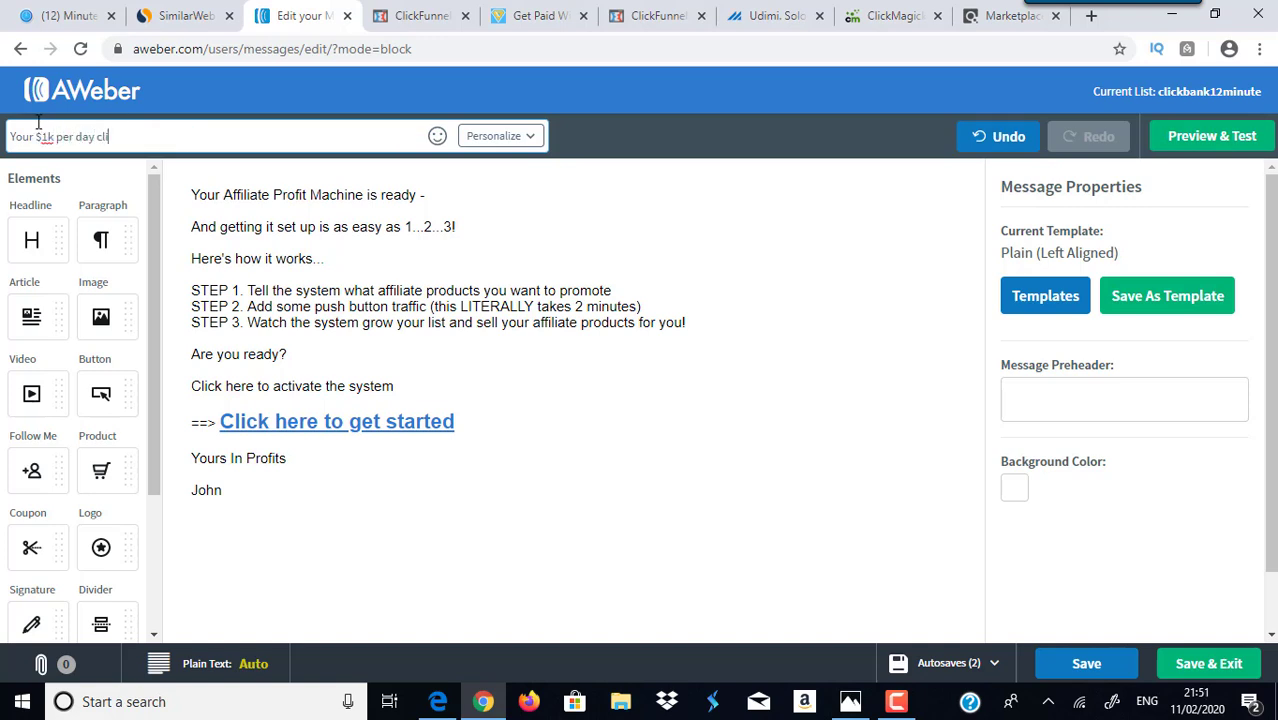
{"action": "type", "text": "ckbank machine is ready"}
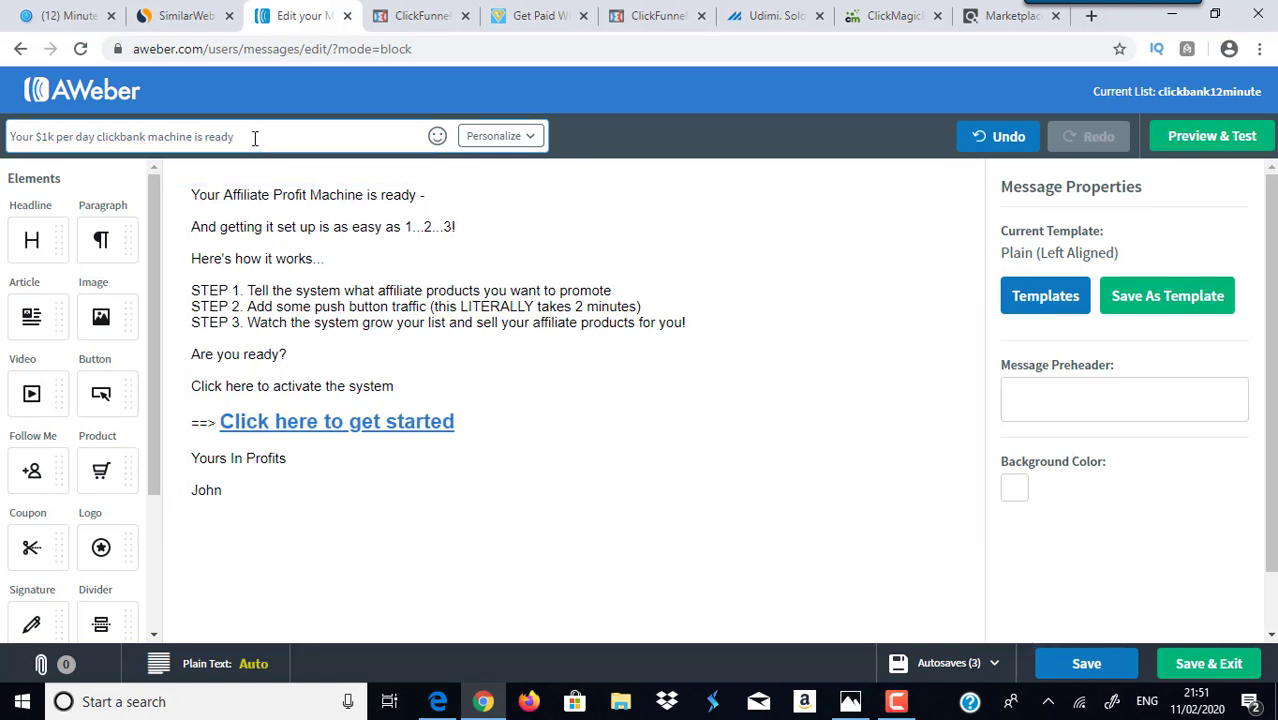
Save and exit the "Your $1k per day clickbank machine is ready" message, and add it to the follow up series
{"action": "left_click", "coordinate": [1088, 669]}
{"action": "left_click", "coordinate": [1193, 670]}
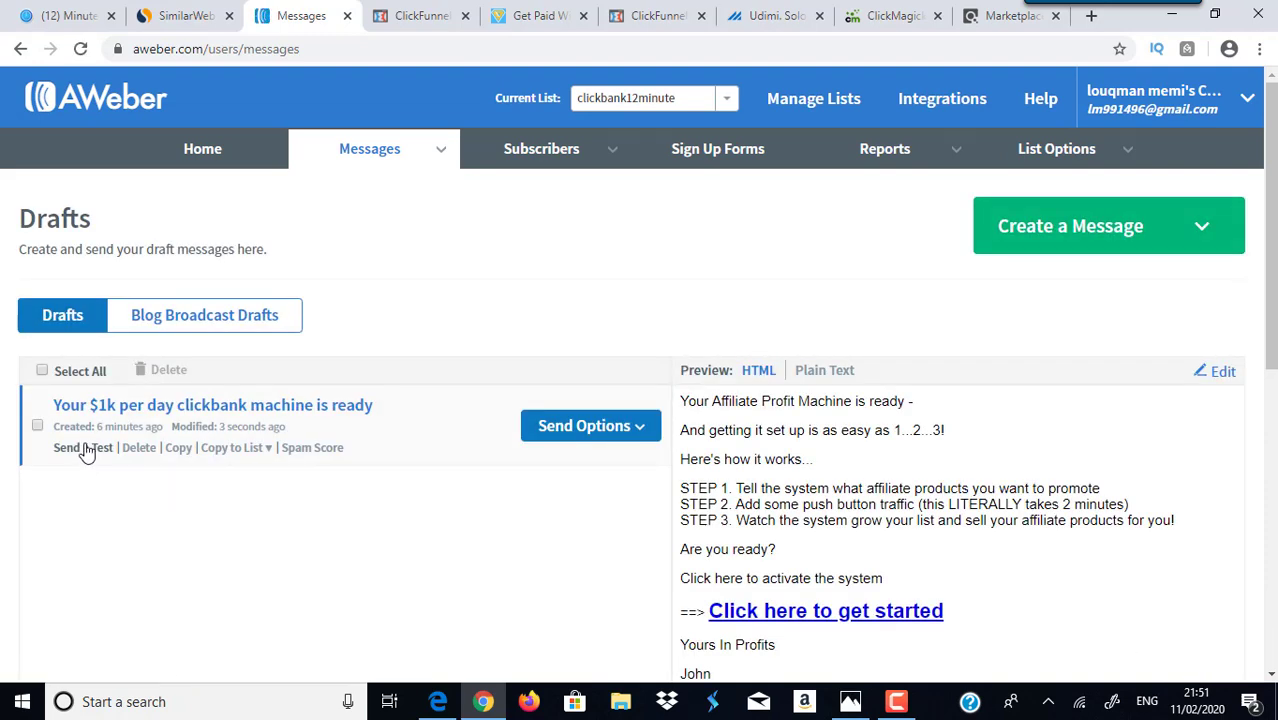
{"action": "left_click", "coordinate": [646, 427]}
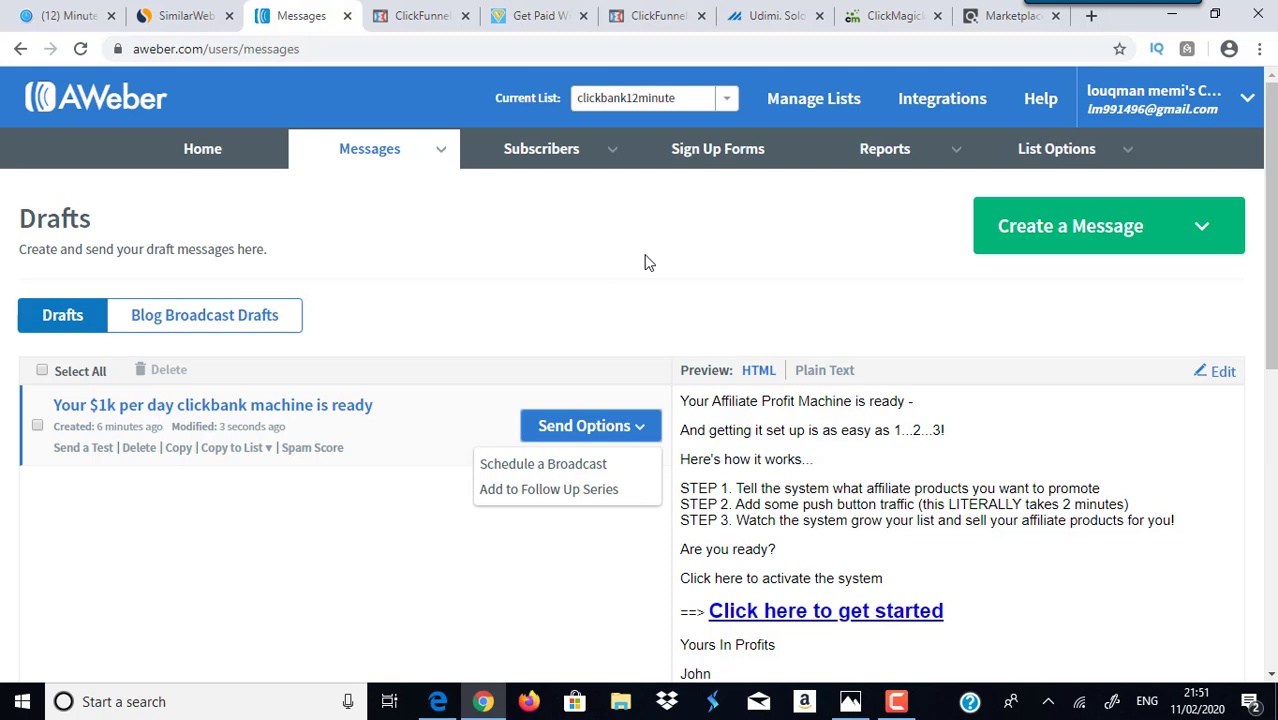
{"action": "left_click", "coordinate": [545, 493]}
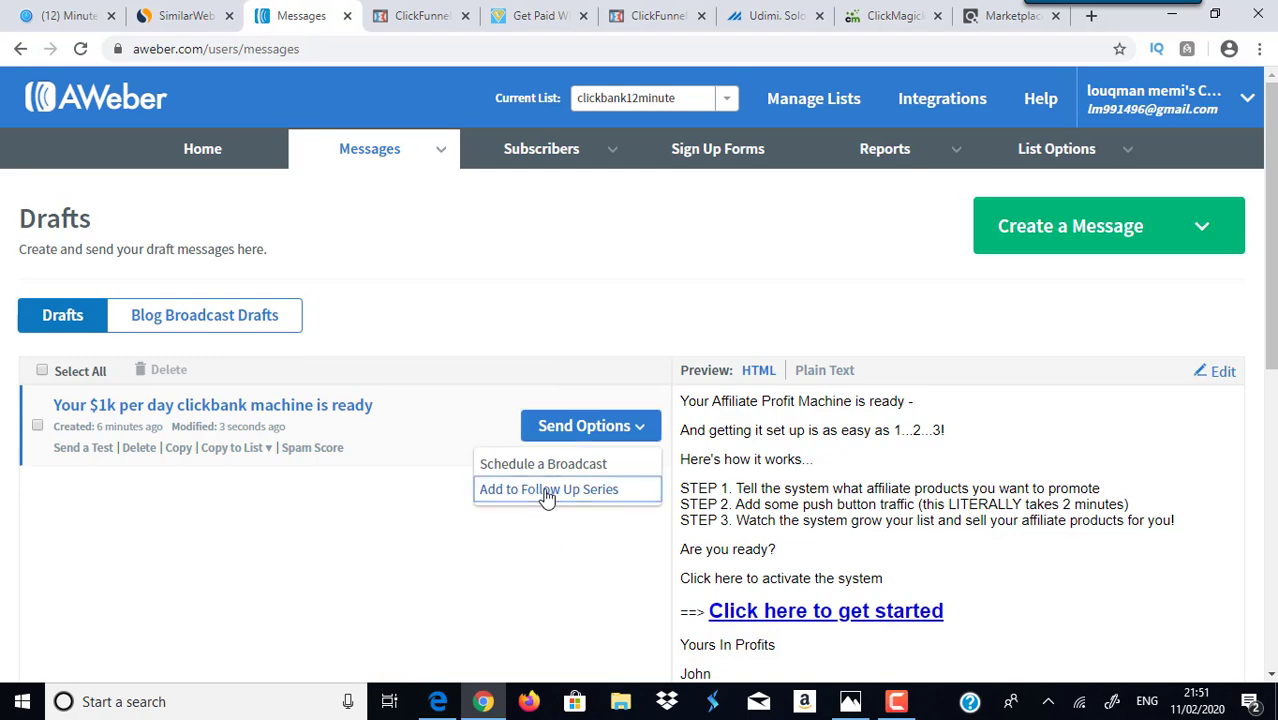
{"action": "left_click", "coordinate": [970, 428]}
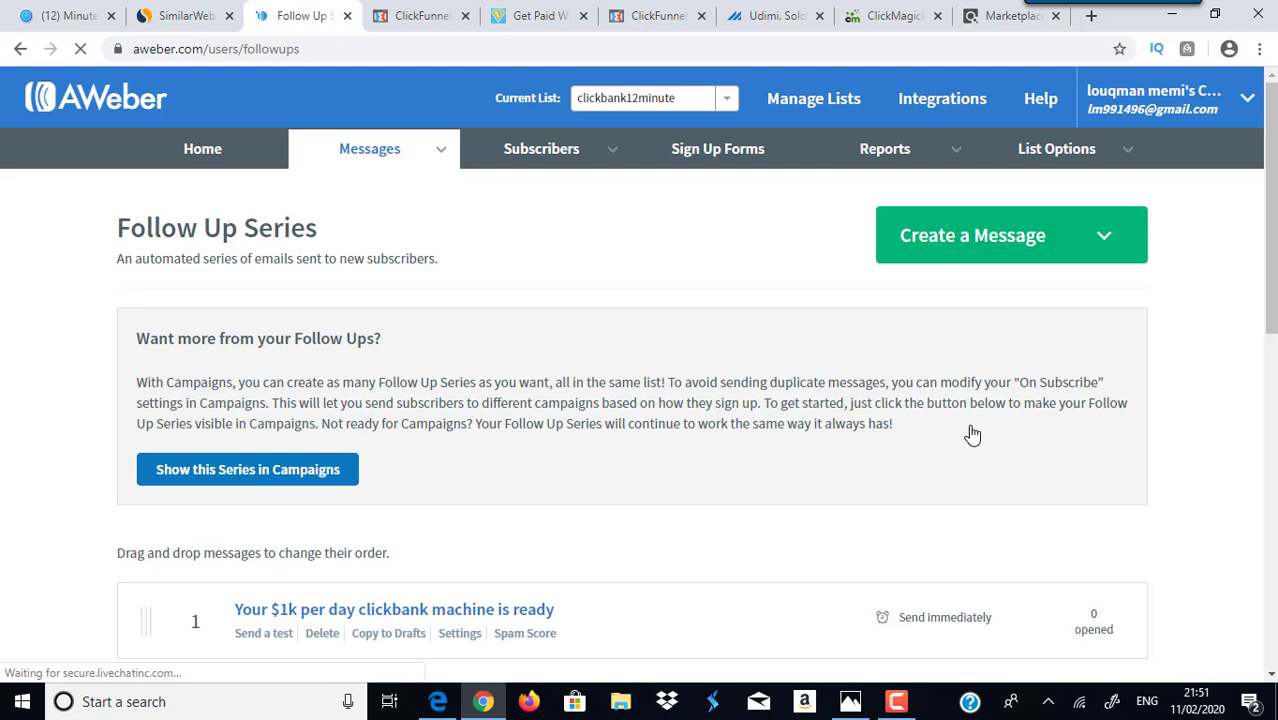
{"action": "scroll", "coordinate": [411, 278], "scroll_direction": "down", "scroll_amount": 2}
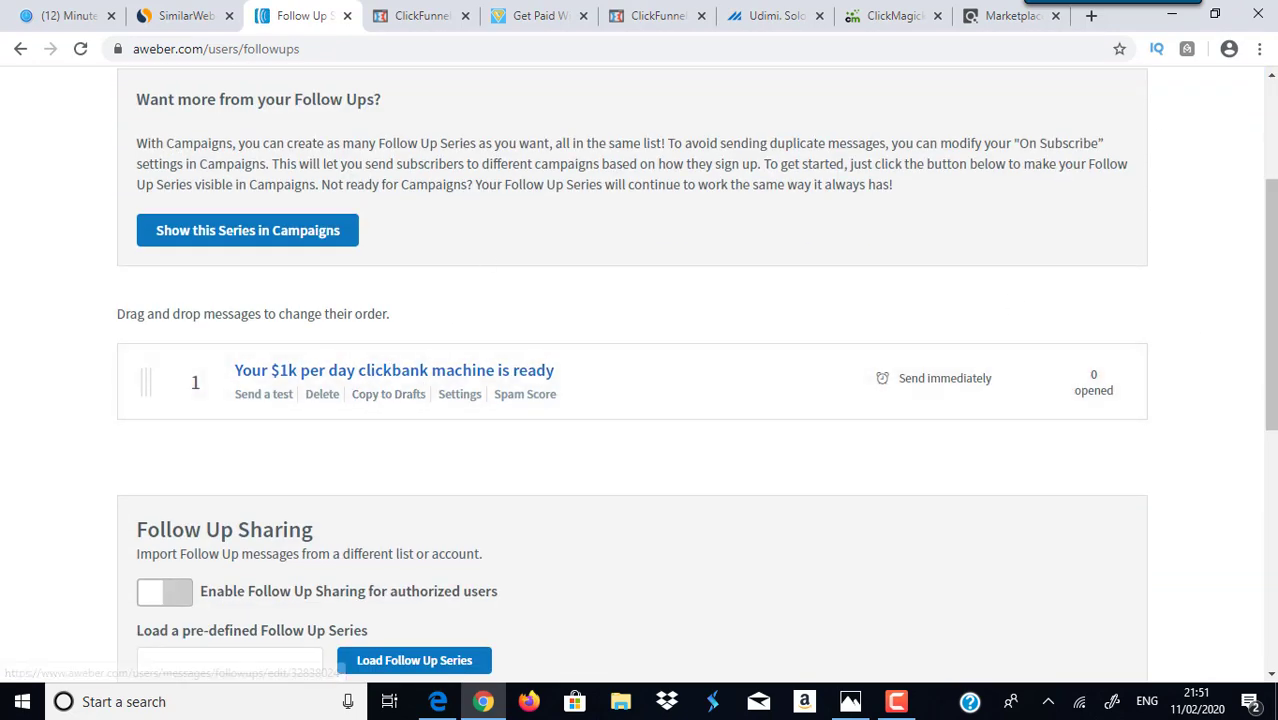
{"action": "scroll", "coordinate": [1270, 300], "scroll_direction": "up", "scroll_amount": 2}
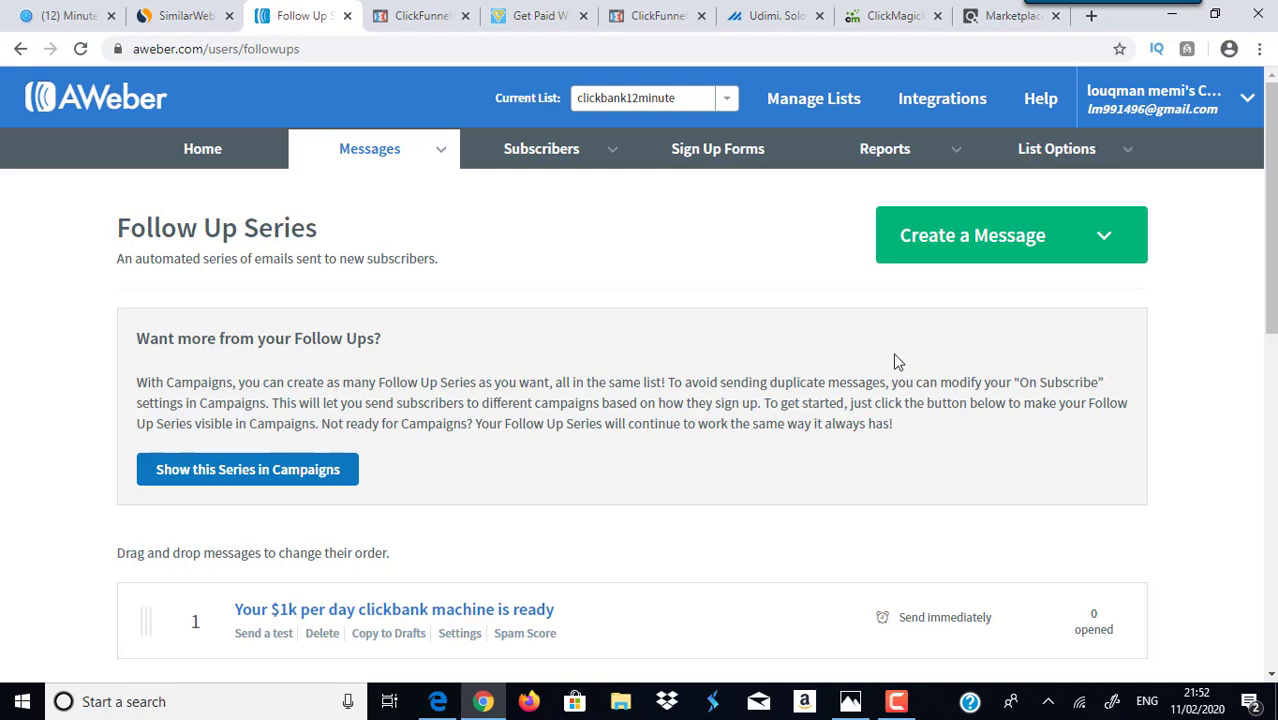
{"action": "left_click", "coordinate": [988, 18]}
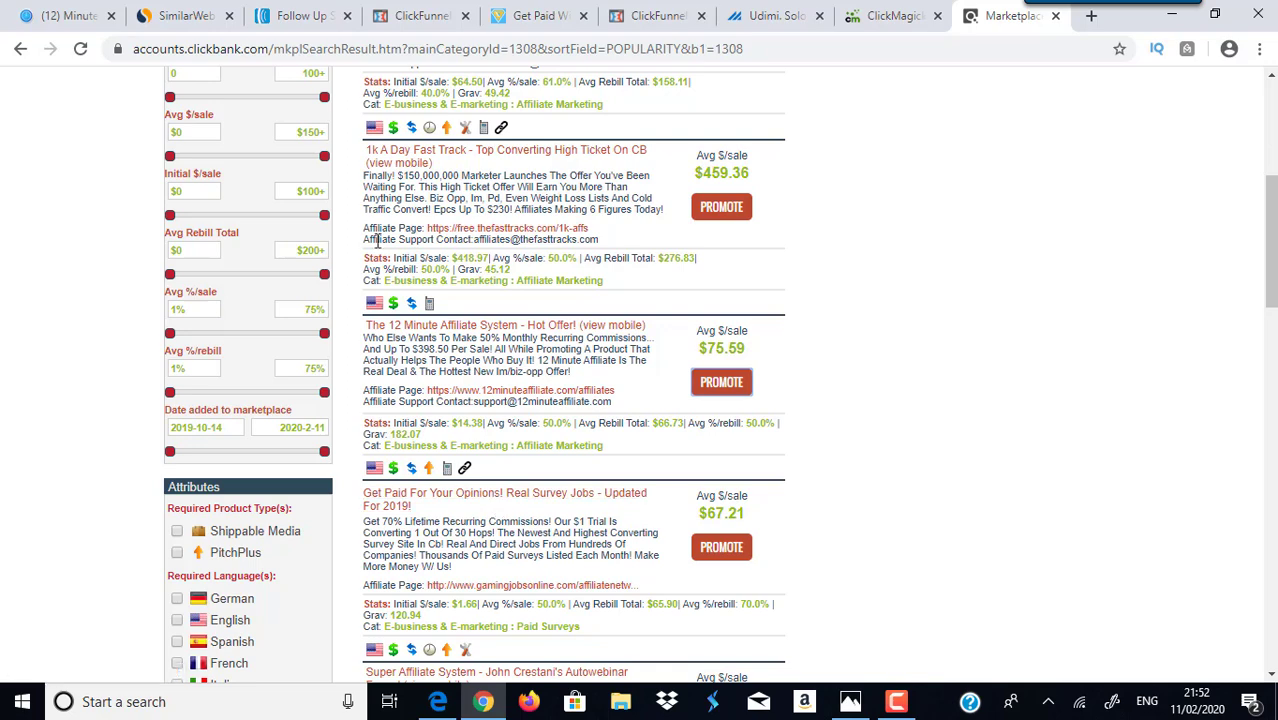
{"action": "left_click", "coordinate": [304, 10]}
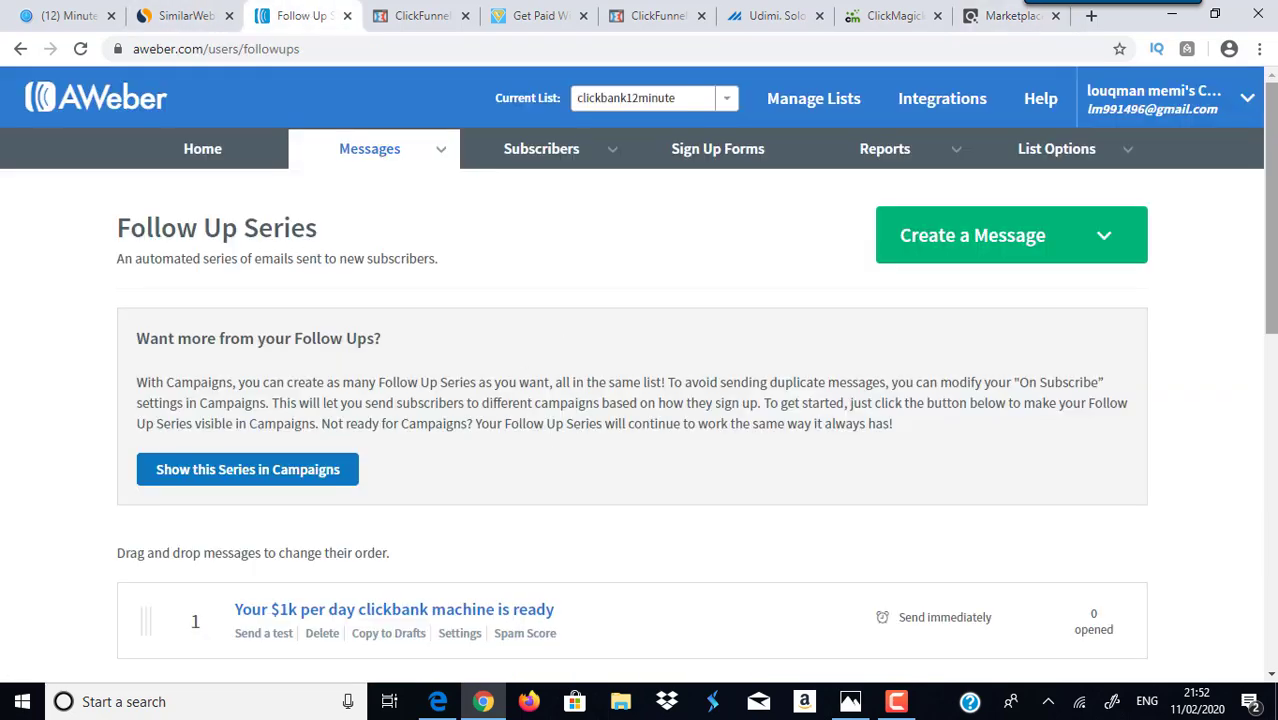
{"action": "scroll", "coordinate": [1269, 200], "scroll_direction": "down", "scroll_amount": 3}
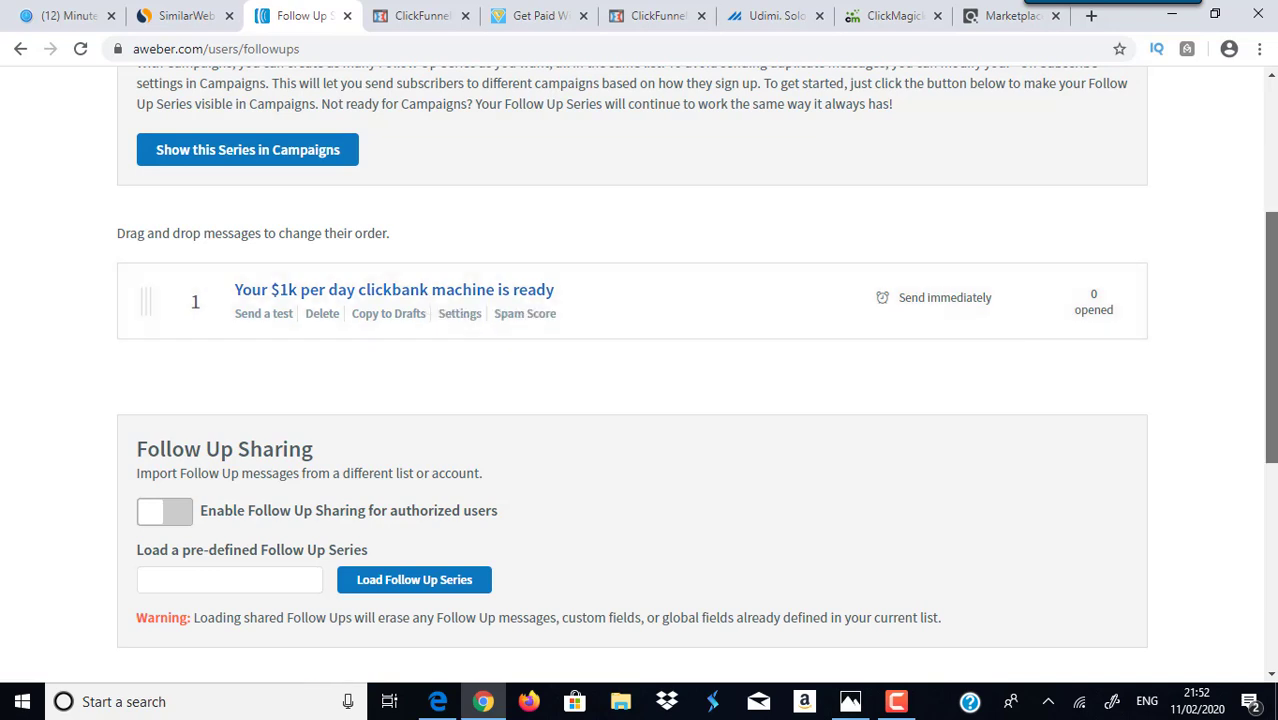
{"action": "scroll", "coordinate": [1122, 287], "scroll_direction": "up", "scroll_amount": 3}
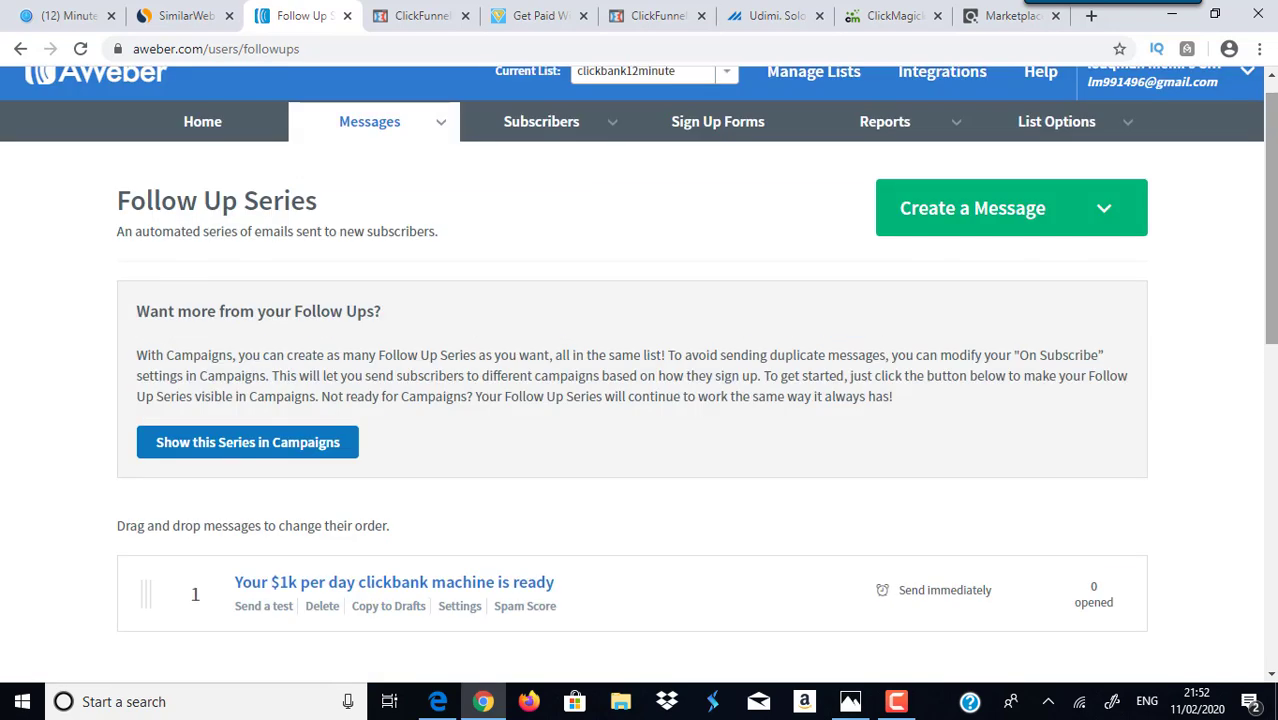
Start a new message for the list, and check Promo Swipe 2 on the 12 Minute Affiliate page before returning to AWeber
{"action": "left_click", "coordinate": [1129, 213]}
{"action": "left_click", "coordinate": [1014, 266]}
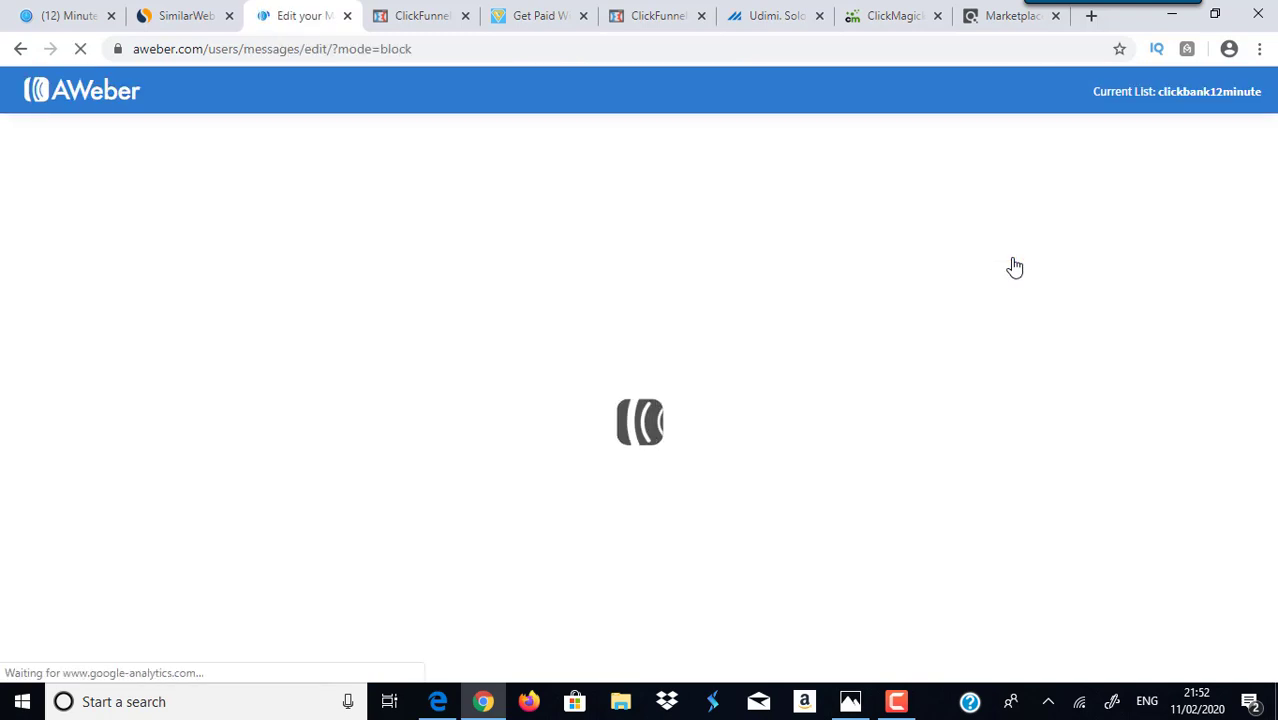
{"action": "left_click", "coordinate": [44, 8]}
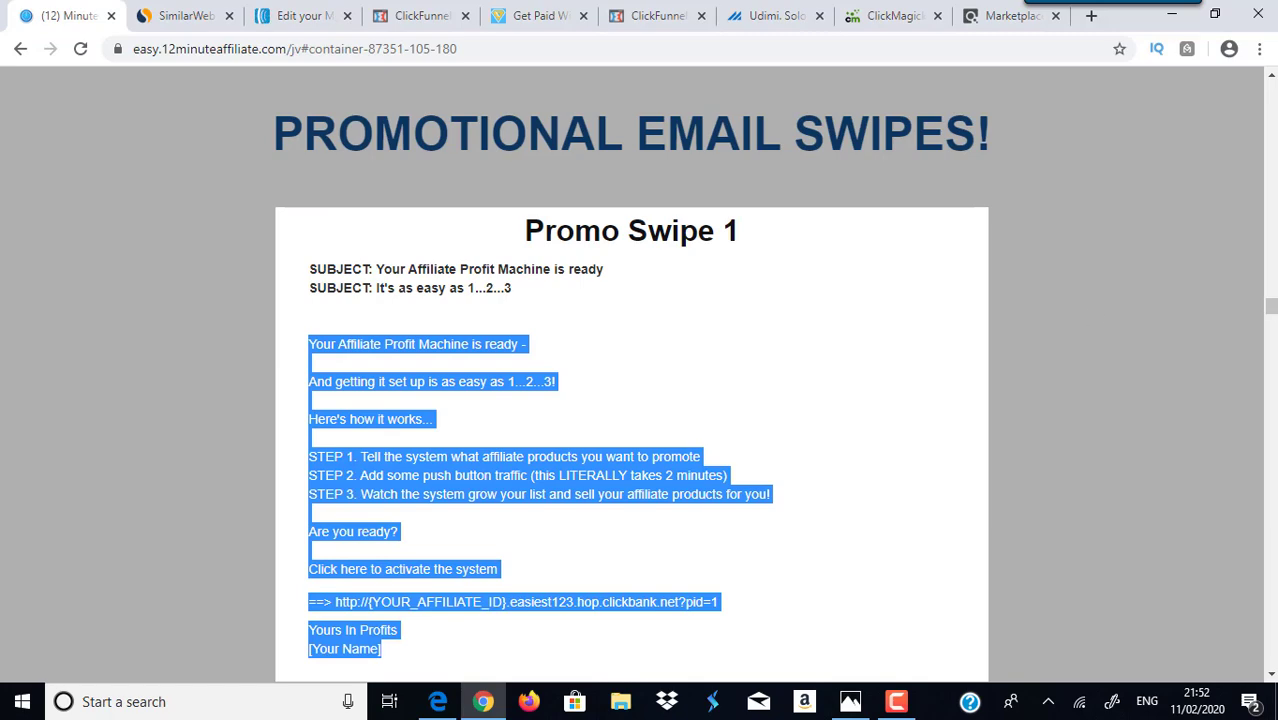
{"action": "left_click_drag", "start_coordinate": [1271, 308], "coordinate": [1272, 330]}
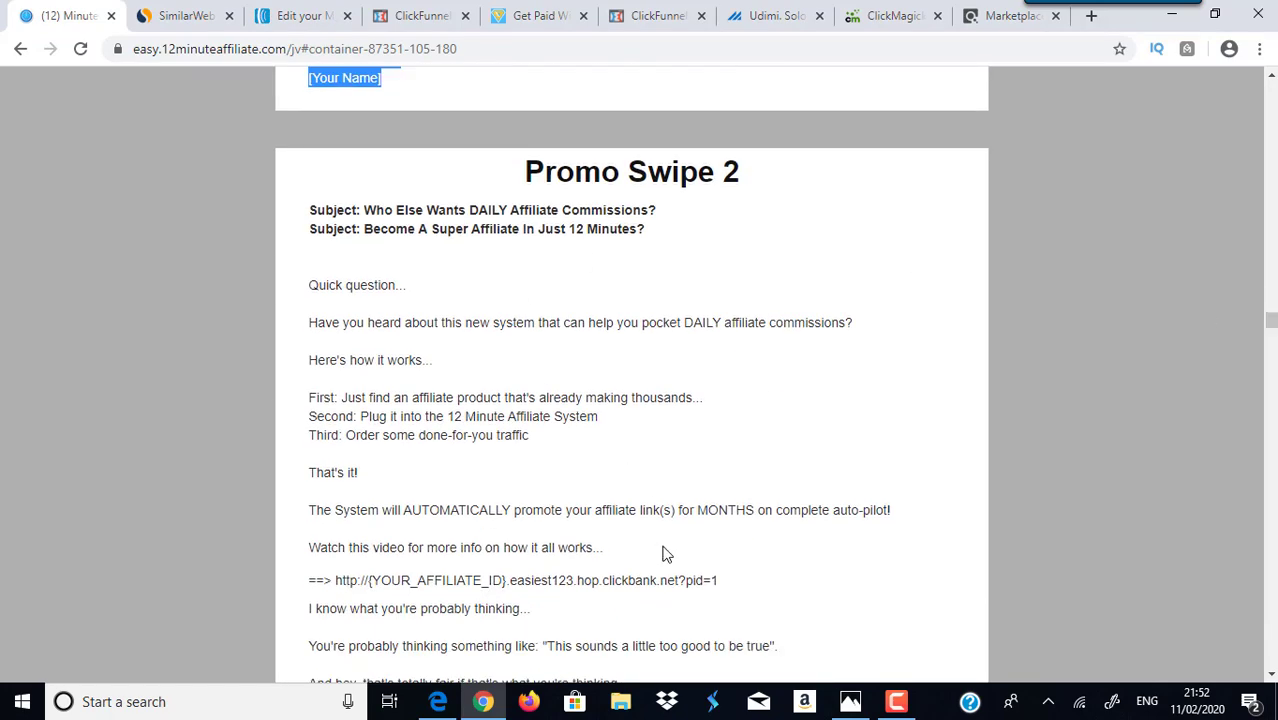
{"action": "left_click", "coordinate": [419, 215]}
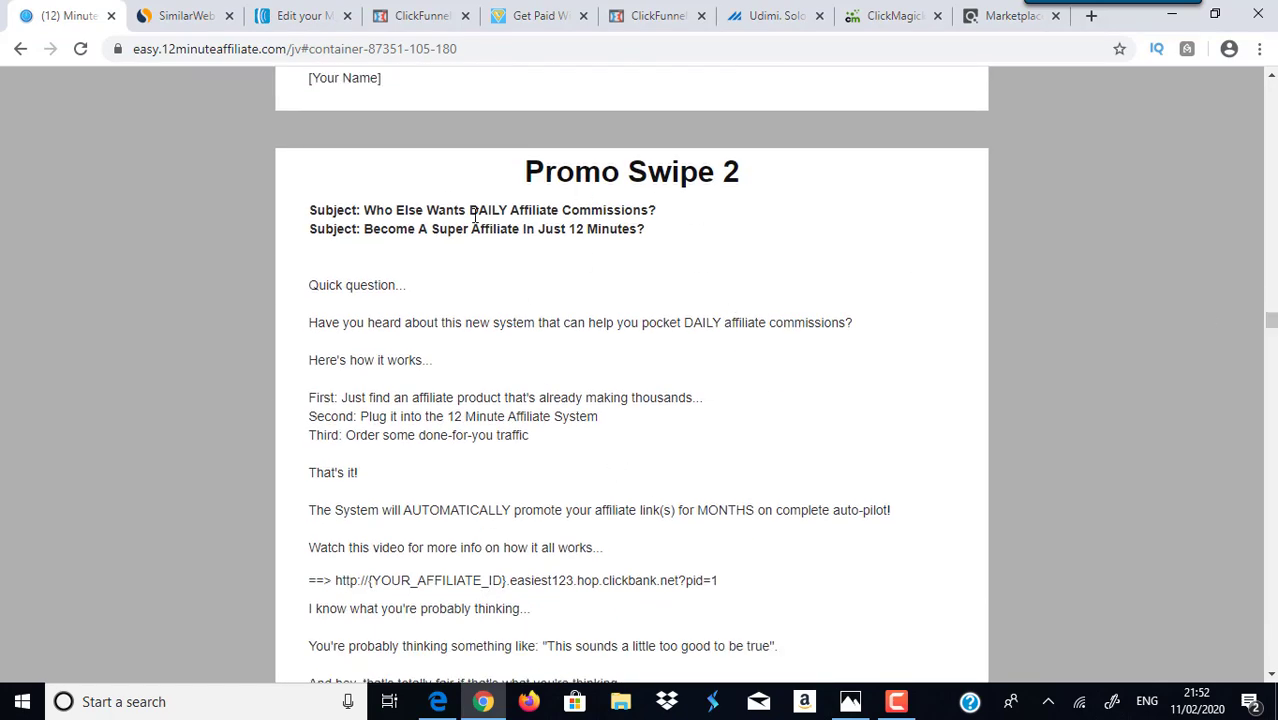
{"action": "right_click", "coordinate": [612, 211]}
{"action": "left_click", "coordinate": [321, 7]}
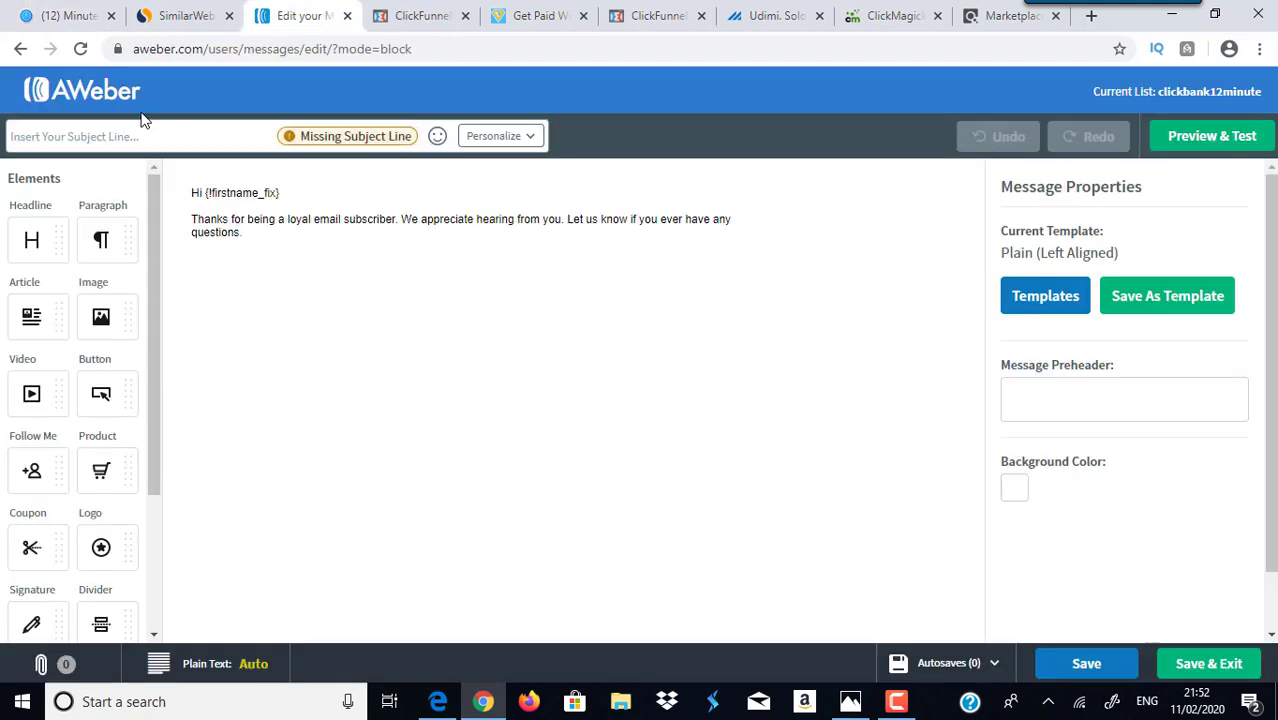
Set the new message's subject line to "are you ready?"
{"action": "left_click", "coordinate": [183, 135]}
{"action": "type", "text": "a"}
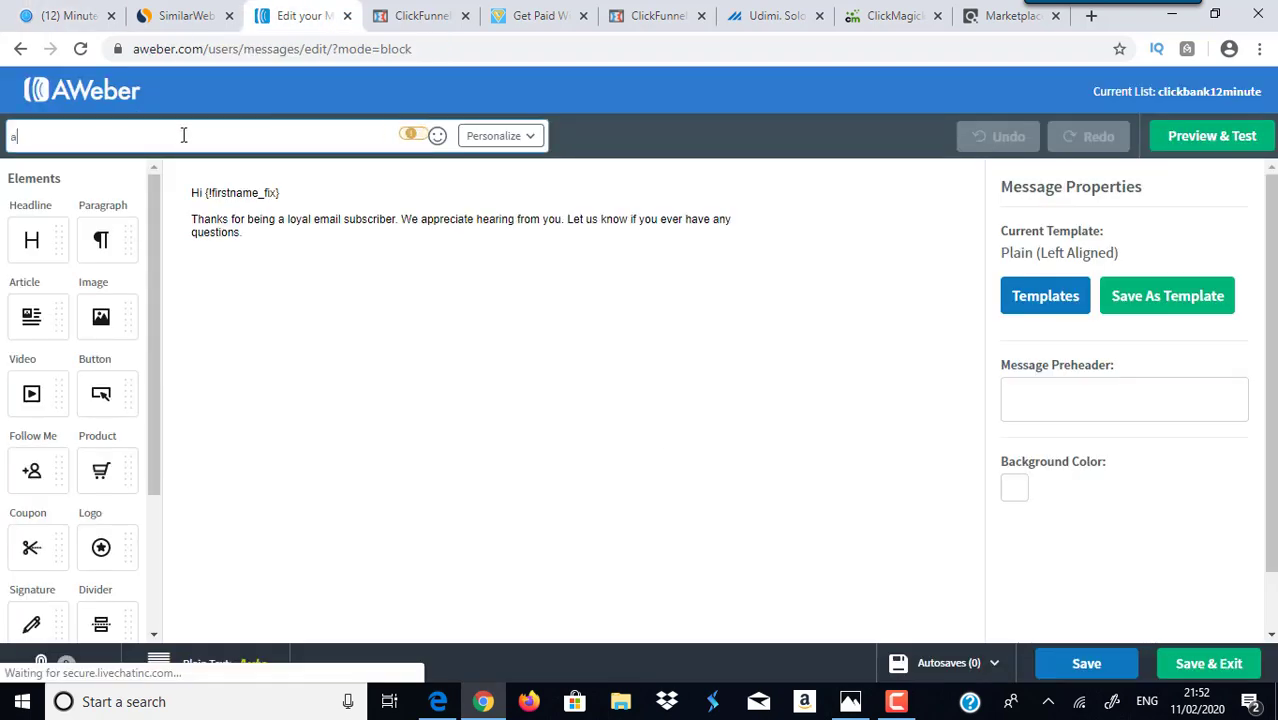
{"action": "type", "text": "re you ready?"}
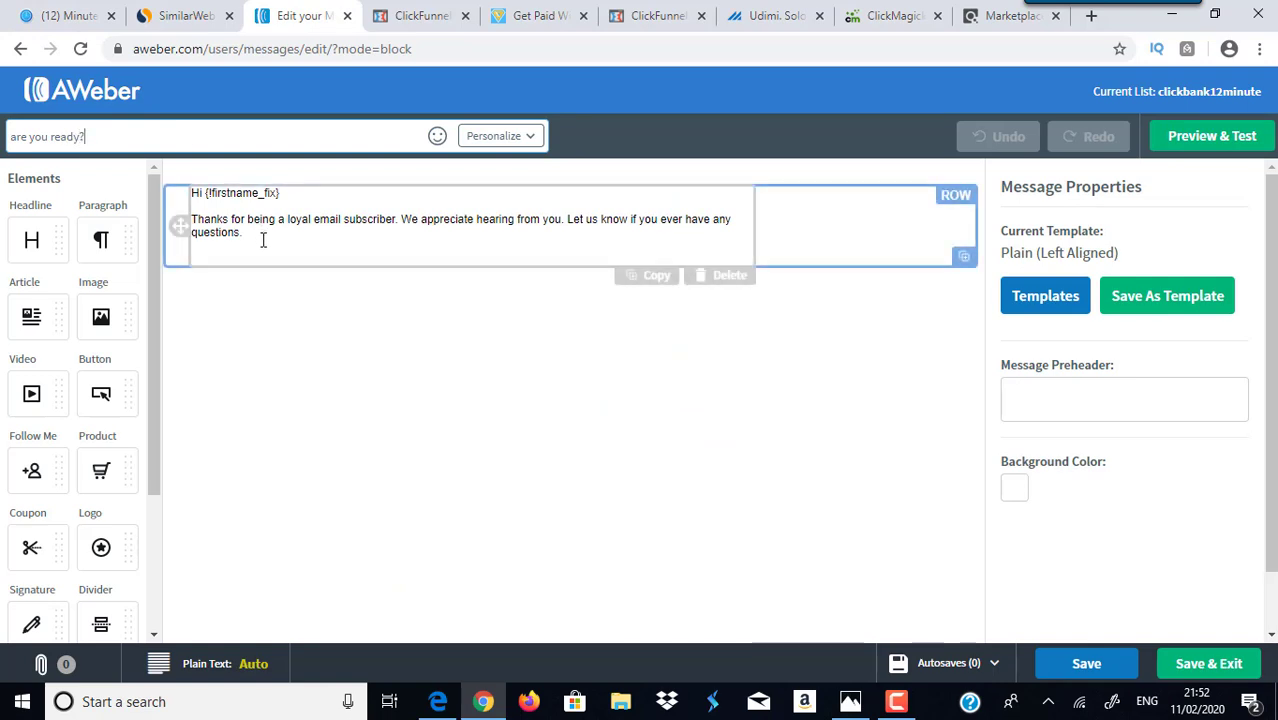
Replace the default body with the lines "gfjfkvgll;vllgvmv,bvlbv", "dhfkfllflkflf", "> click jhere to gets tarte d<M" and "Regards"
{"action": "left_click_drag", "start_coordinate": [263, 240], "coordinate": [195, 196]}
{"action": "key", "text": "BackSpace"}
{"action": "type", "text": "gjfkvgll;vllgvmv,bvlbv"}
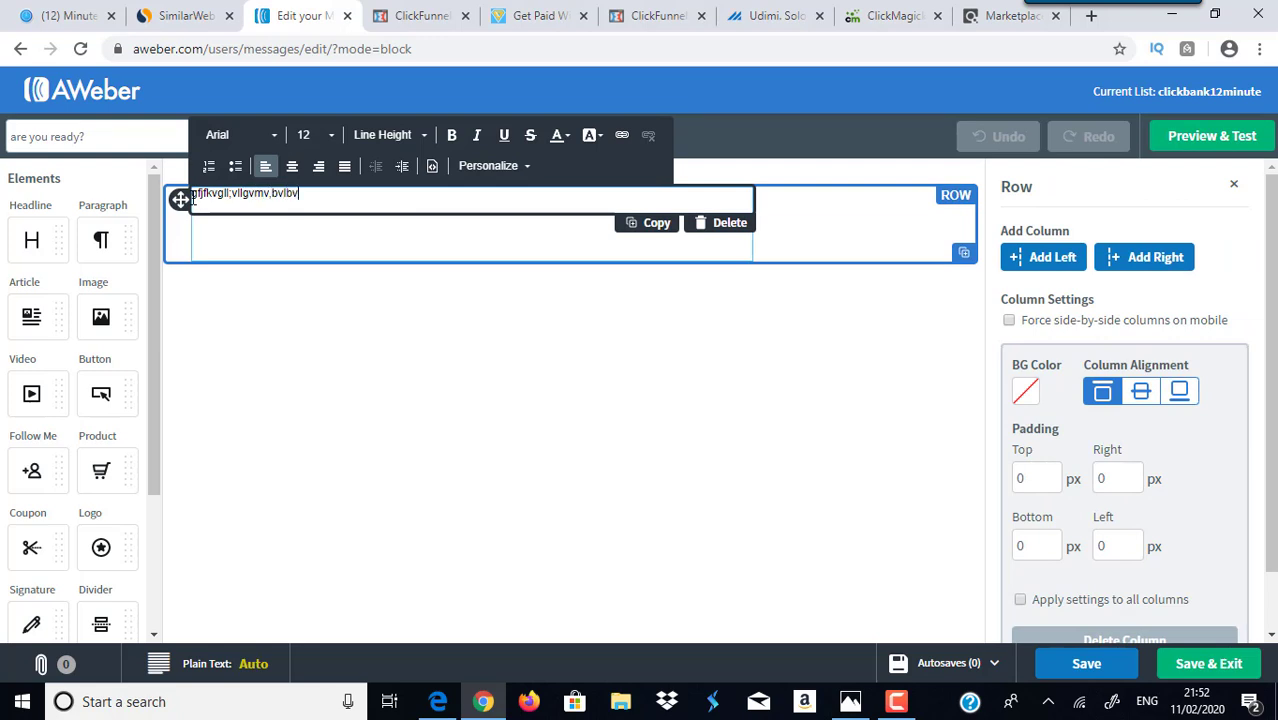
{"action": "key", "text": "Return"}
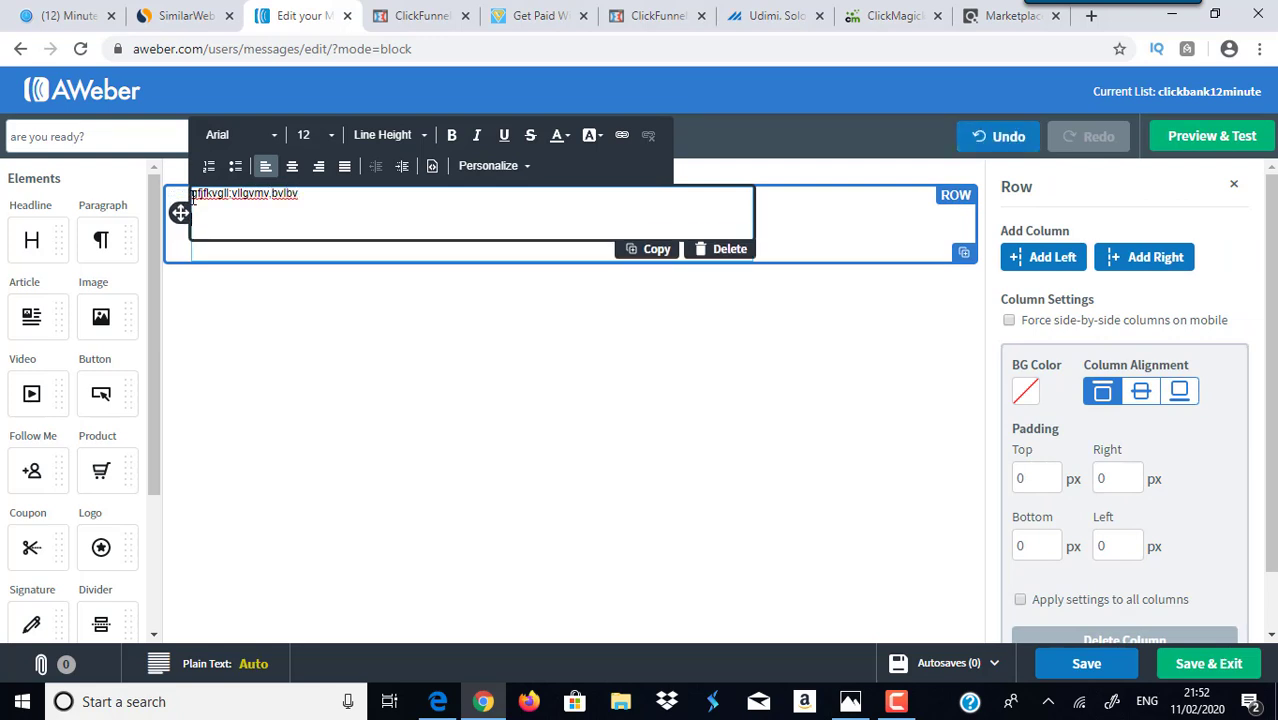
{"action": "type", "text": "dhfkflflkflf"}
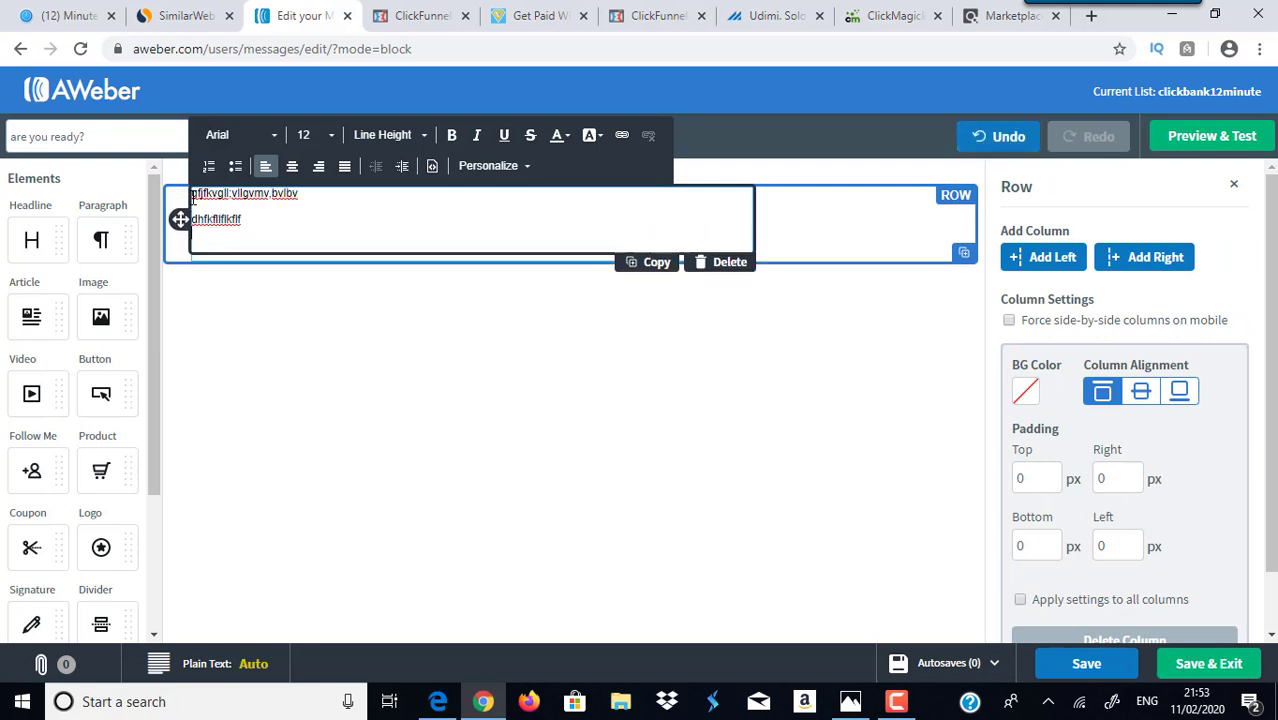
{"action": "key", "text": "Return"}
{"action": "type", "text": "> clic"}
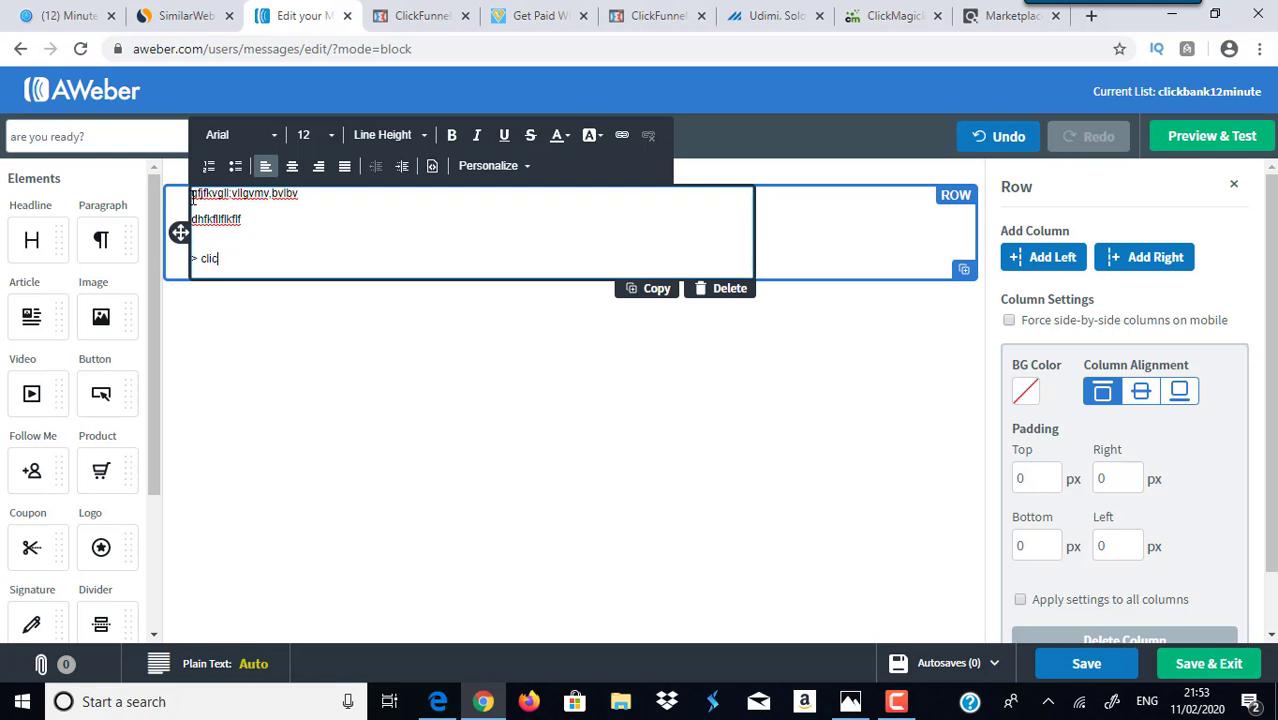
{"action": "type", "text": "k jhere to gets tarte d"}
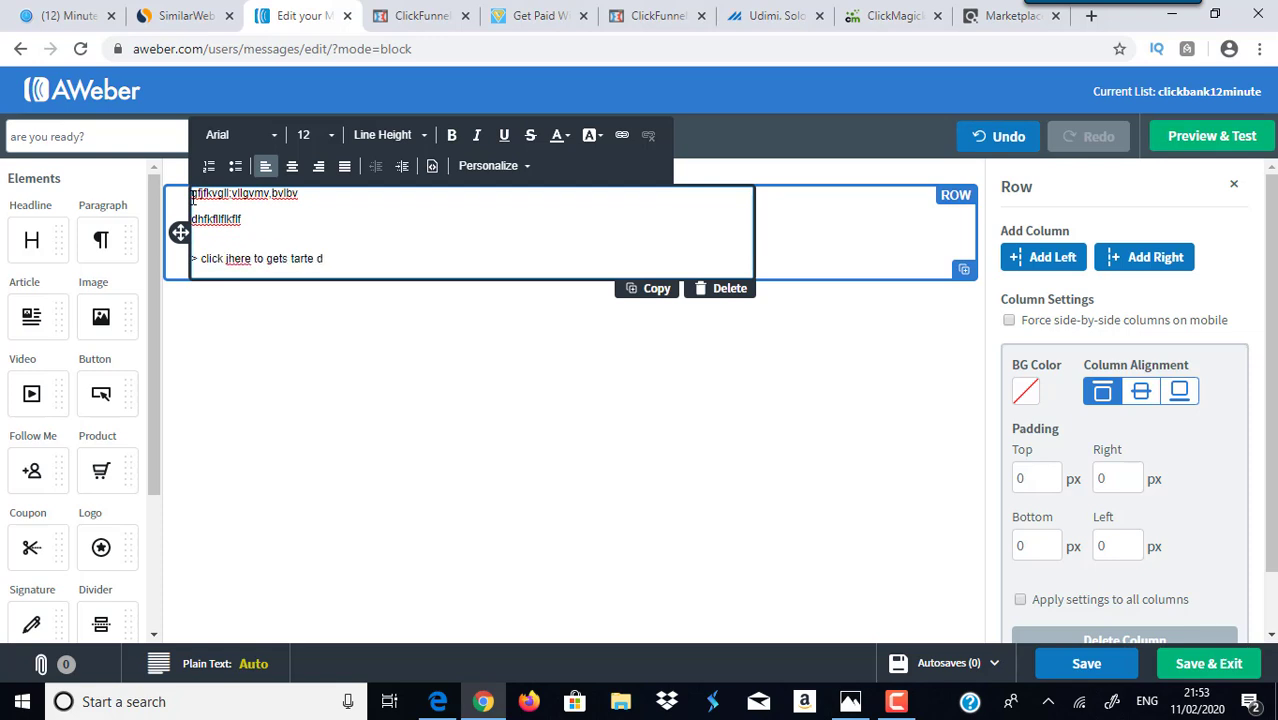
{"action": "type", "text": "<M"}
{"action": "key", "text": "Return"}
{"action": "type", "text": "Regards"}
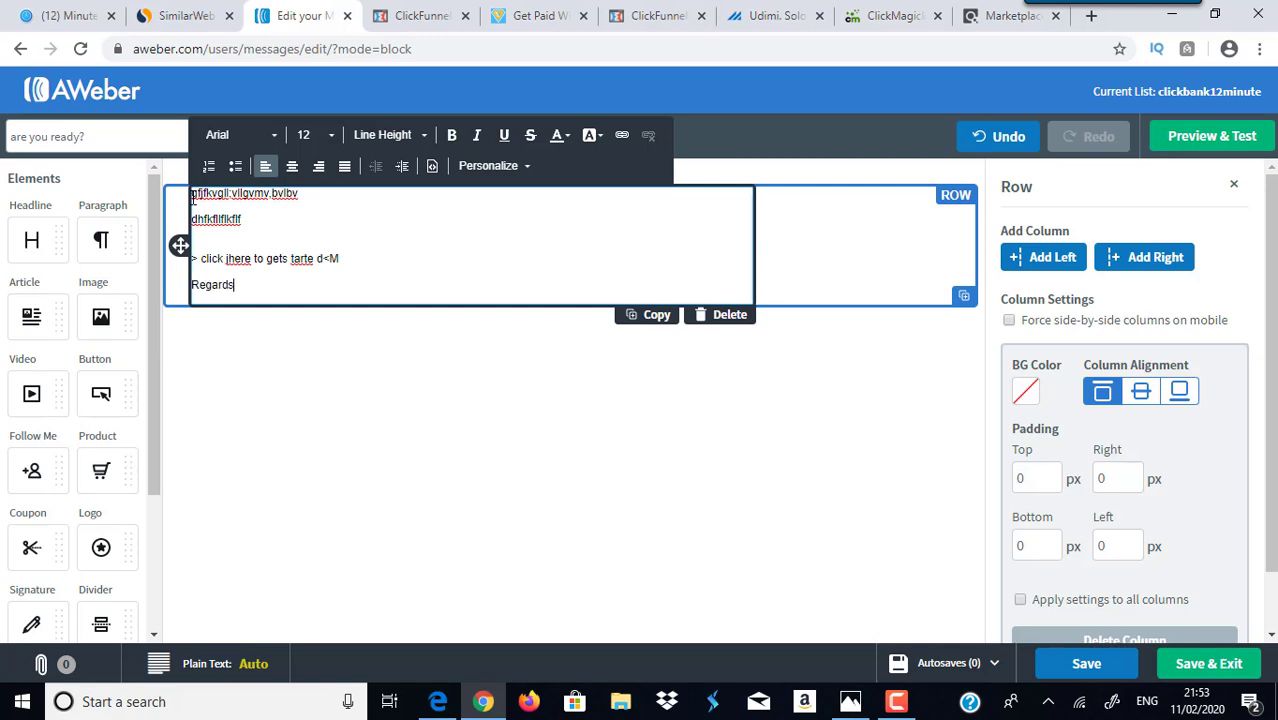
{"action": "left_click_drag", "start_coordinate": [339, 259], "coordinate": [204, 260]}
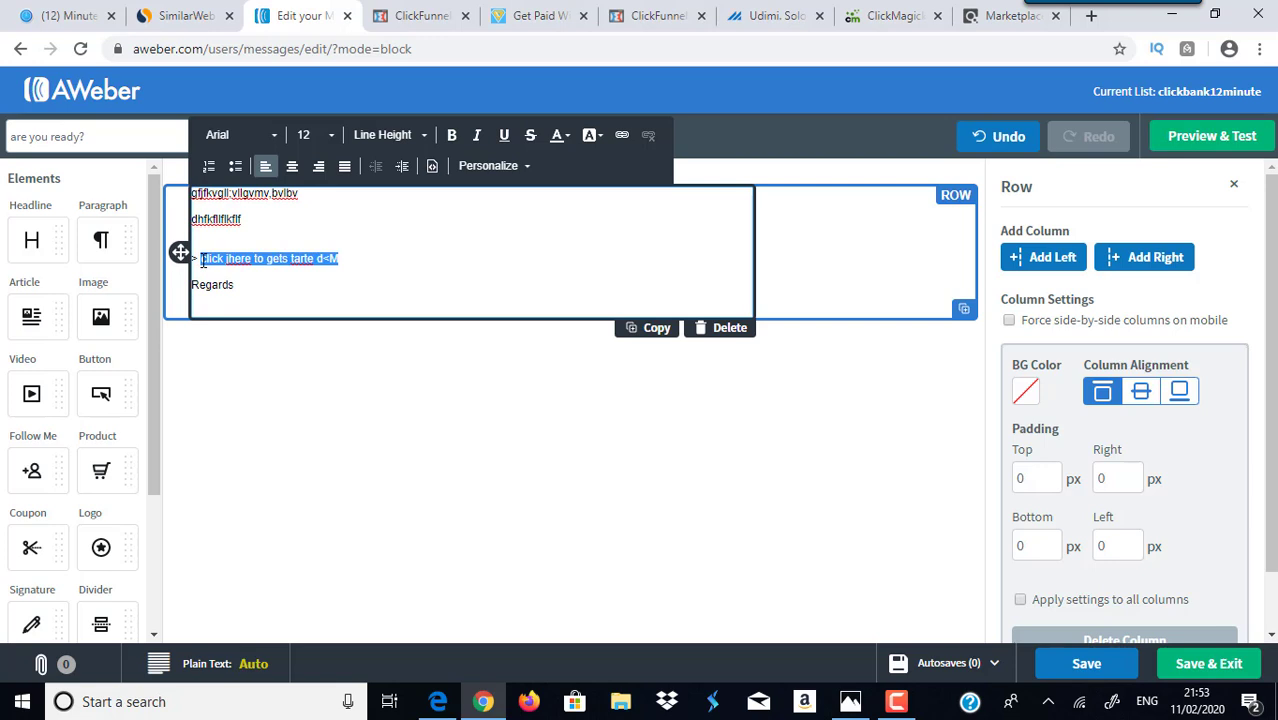
{"action": "left_click", "coordinate": [622, 136]}
{"action": "type", "text": "cli"}
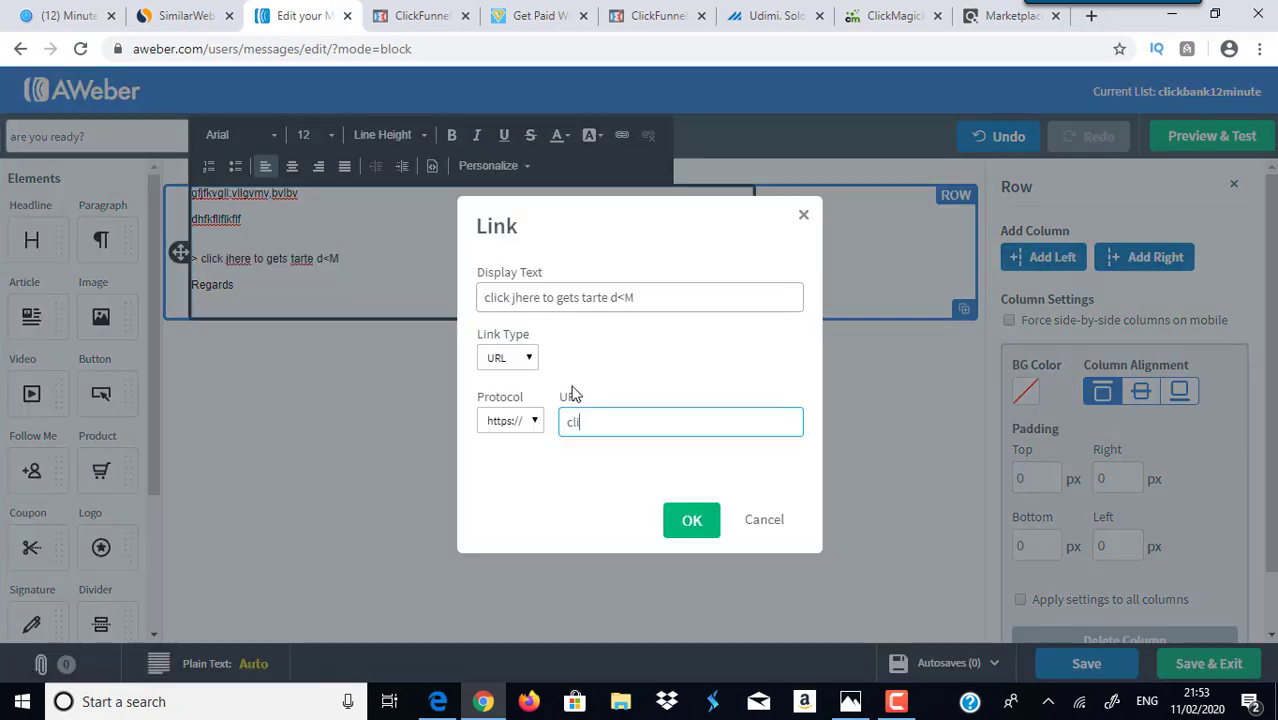
{"action": "type", "text": "ckbank.com"}
{"action": "left_click", "coordinate": [686, 521]}
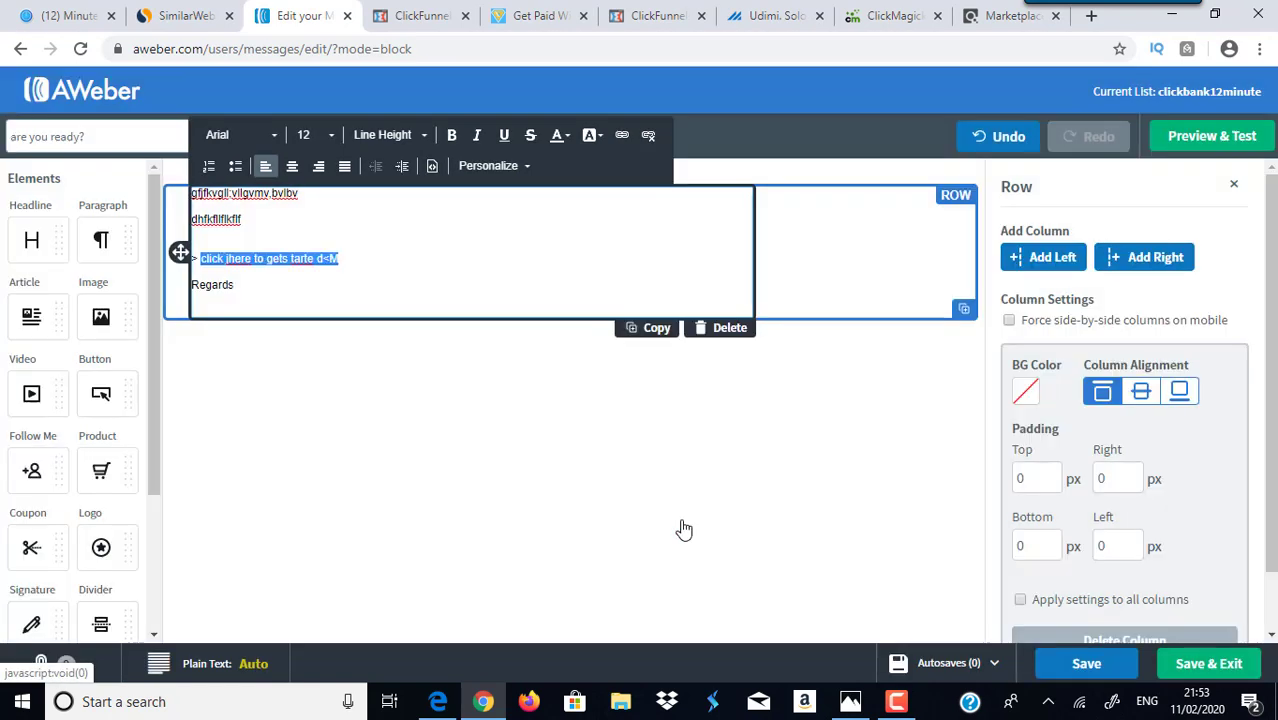
{"action": "left_click", "coordinate": [337, 264]}
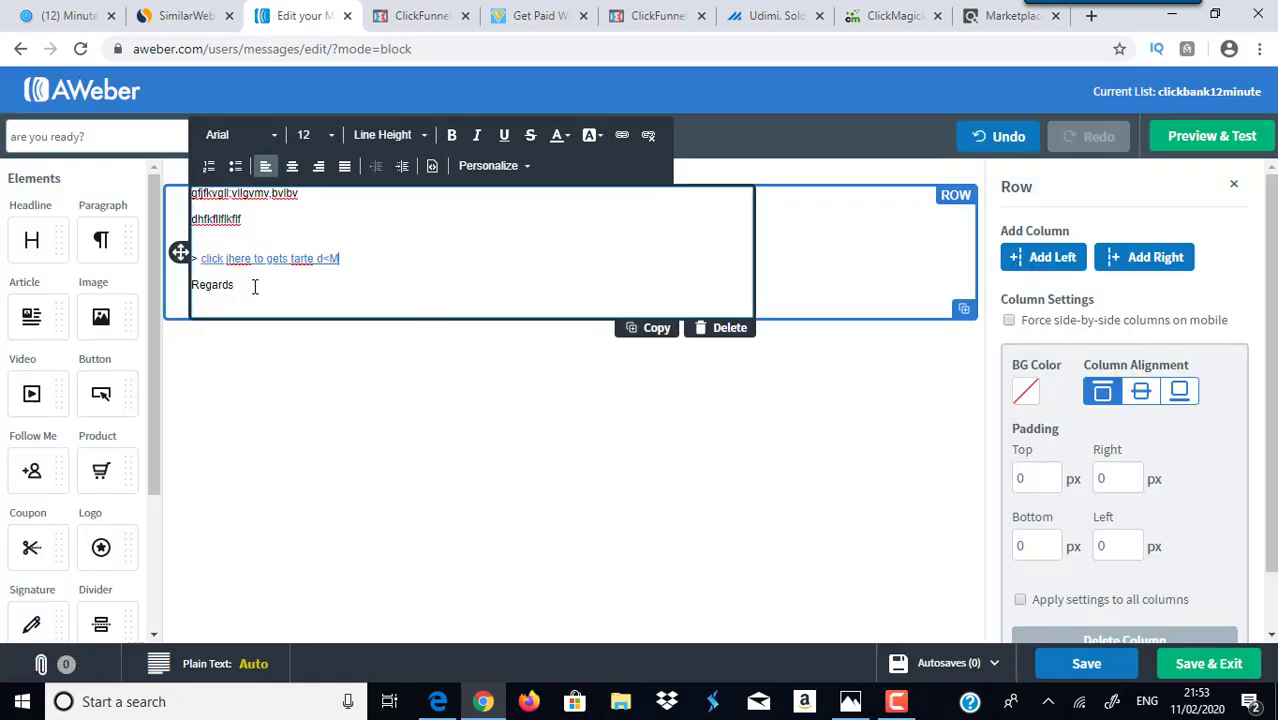
Set the whole message body to font size 15 and the linked line to size 22, and leave the text block
{"action": "left_click_drag", "start_coordinate": [254, 285], "coordinate": [183, 188]}
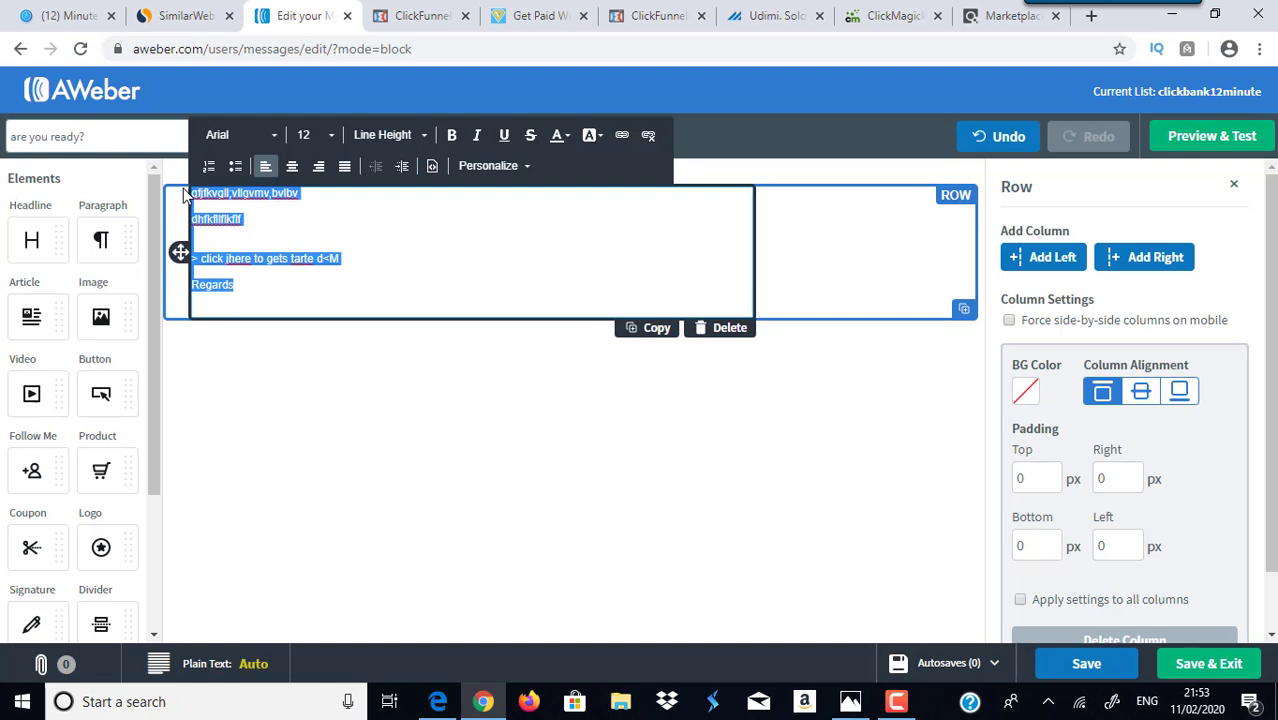
{"action": "left_click", "coordinate": [322, 137]}
{"action": "scroll", "coordinate": [341, 262], "scroll_direction": "down", "scroll_amount": 1}
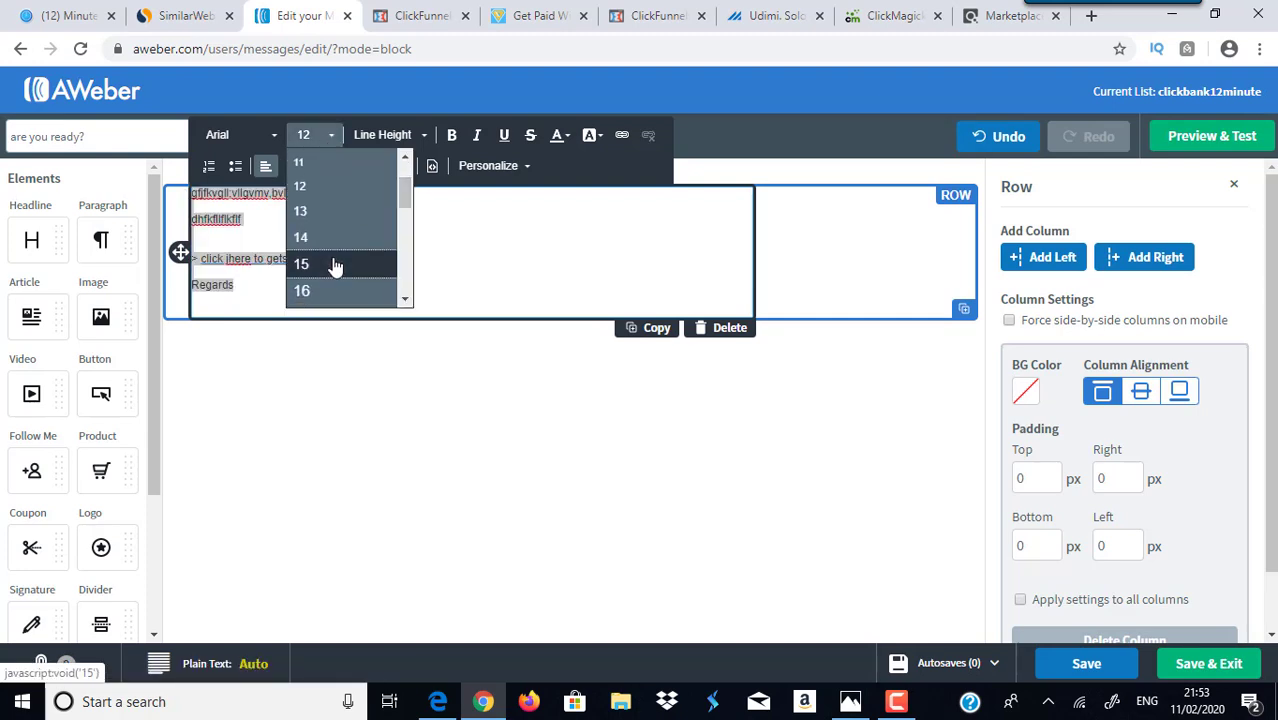
{"action": "left_click", "coordinate": [338, 263]}
{"action": "left_click_drag", "start_coordinate": [395, 273], "coordinate": [206, 280]}
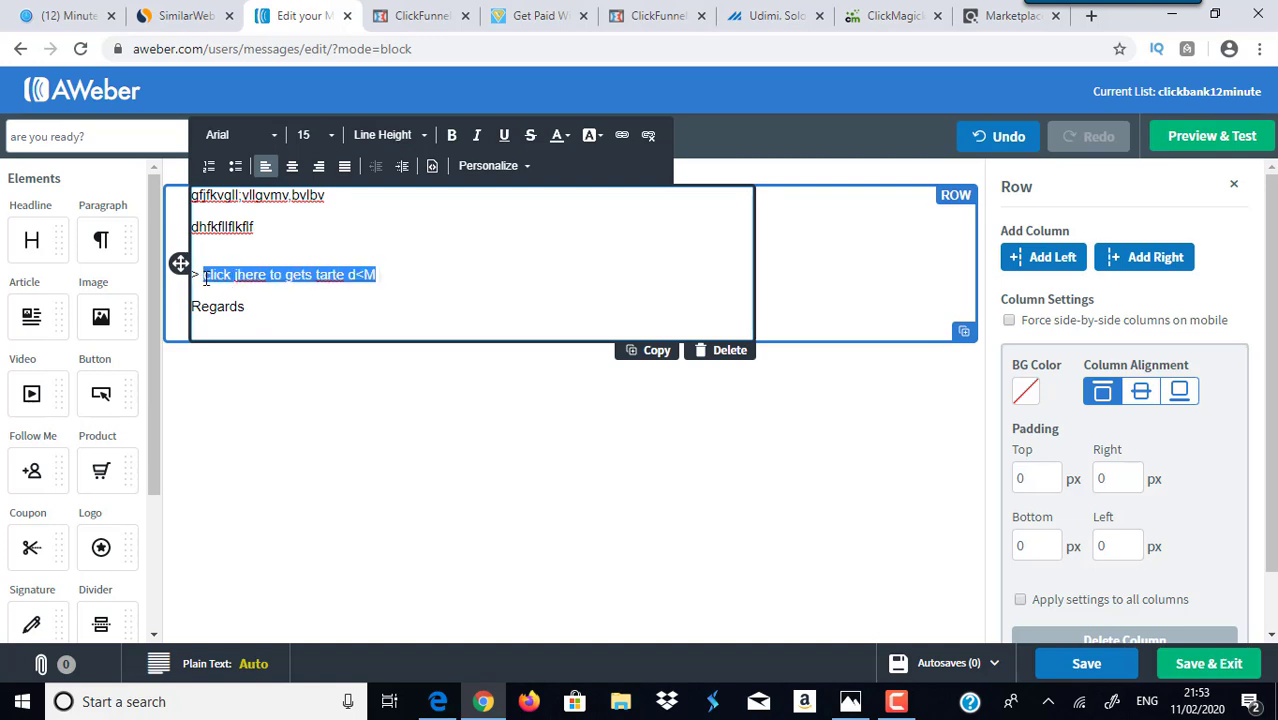
{"action": "left_click", "coordinate": [321, 135]}
{"action": "left_click_drag", "start_coordinate": [408, 203], "coordinate": [410, 222]}
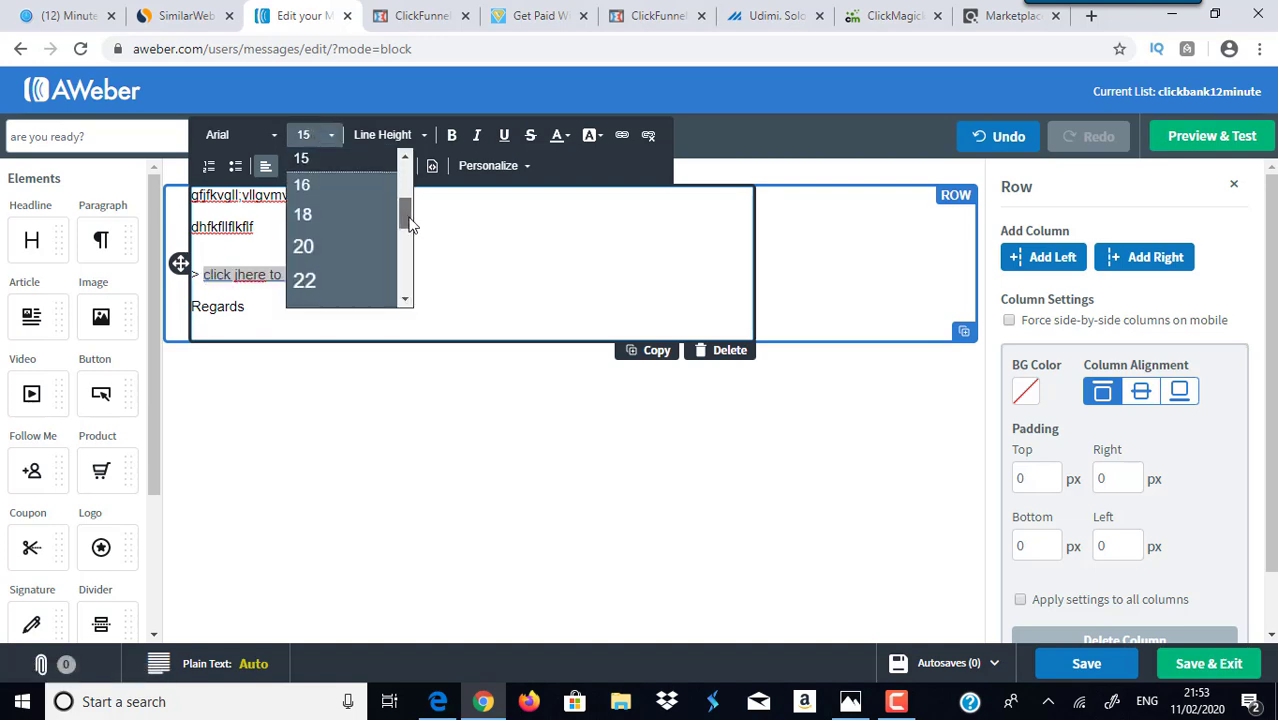
{"action": "left_click", "coordinate": [337, 255]}
{"action": "left_click", "coordinate": [534, 428]}
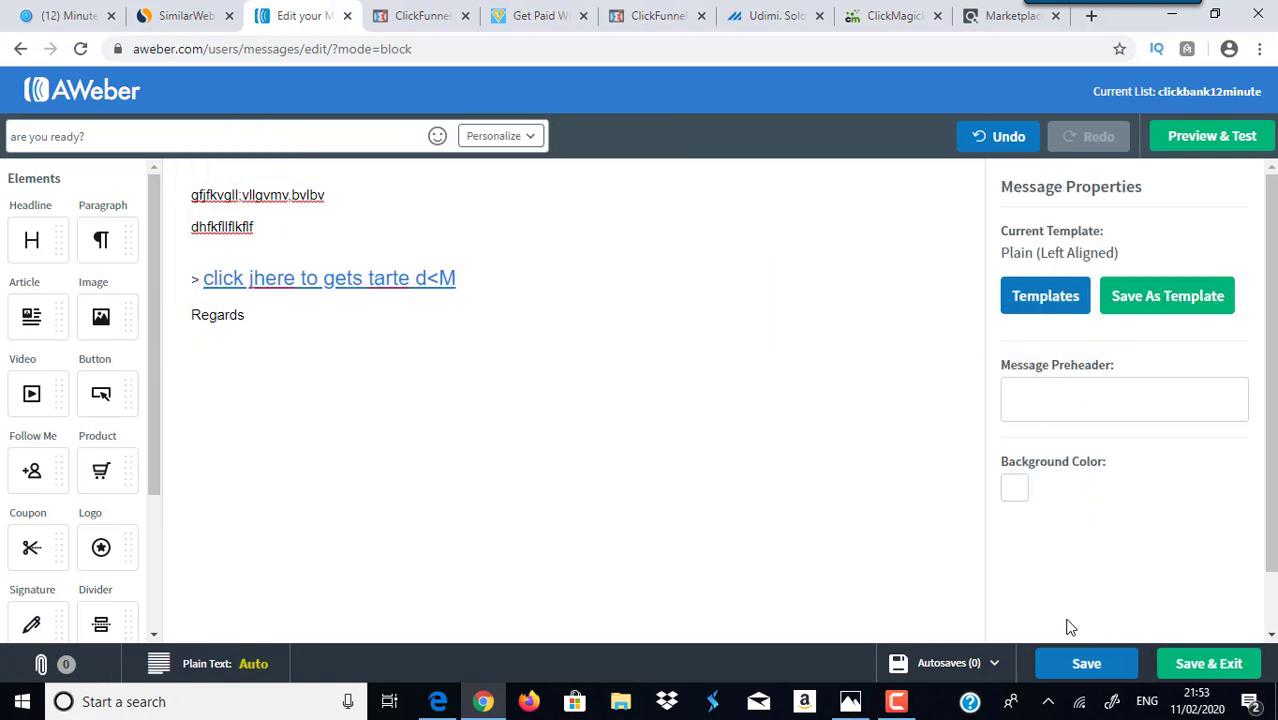
Save and exit the "are you ready?" message, and add it to the follow up series, sent 1 day after the previous one
{"action": "left_click", "coordinate": [1076, 665]}
{"action": "left_click", "coordinate": [1210, 673]}
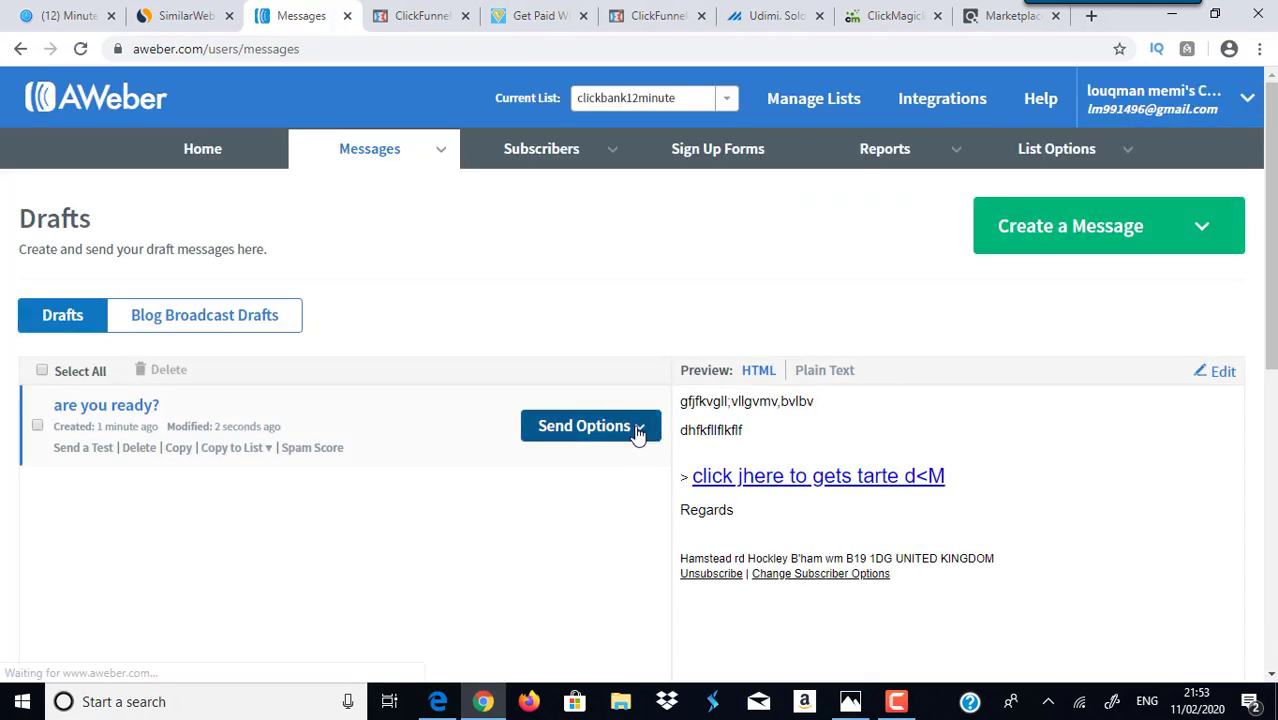
{"action": "left_click", "coordinate": [637, 428]}
{"action": "left_click", "coordinate": [538, 498]}
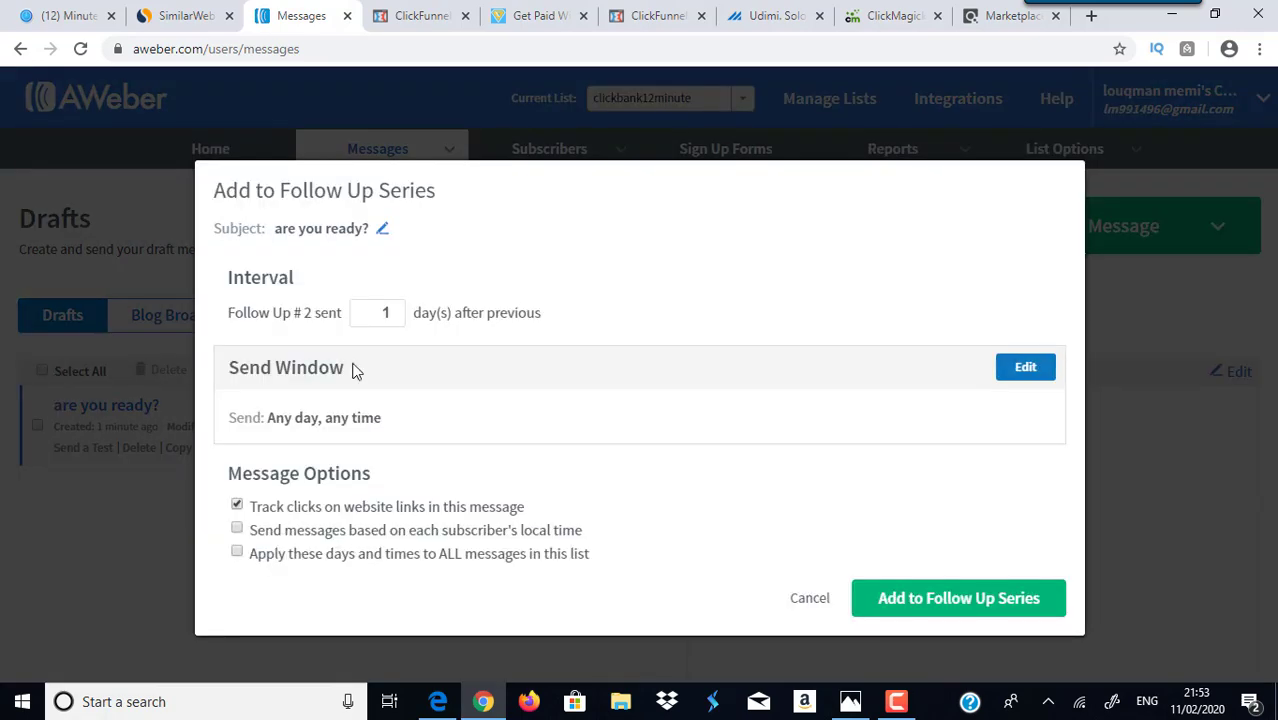
{"action": "left_click", "coordinate": [940, 597]}
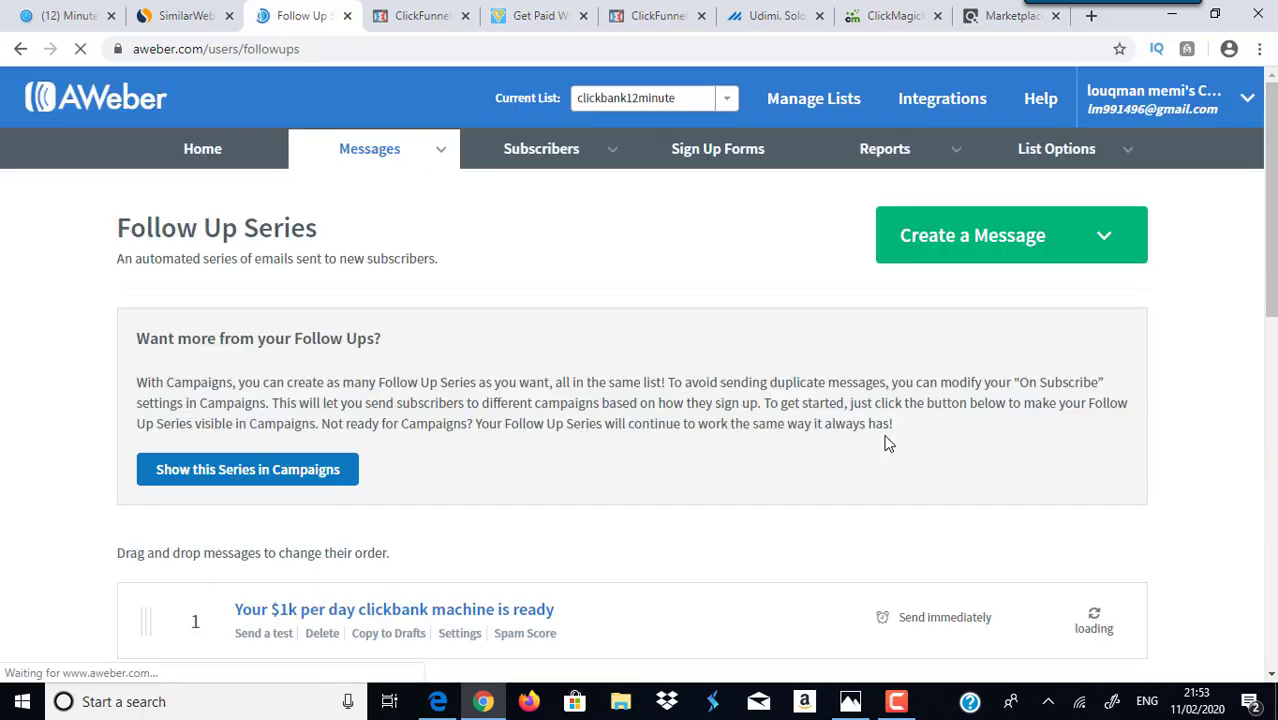
Review the AWeber follow up series alongside the ClickFunnels opt-in page preview and the 12 Minute Affiliate promo swipes
{"action": "scroll", "coordinate": [598, 289], "scroll_direction": "down", "scroll_amount": 3}
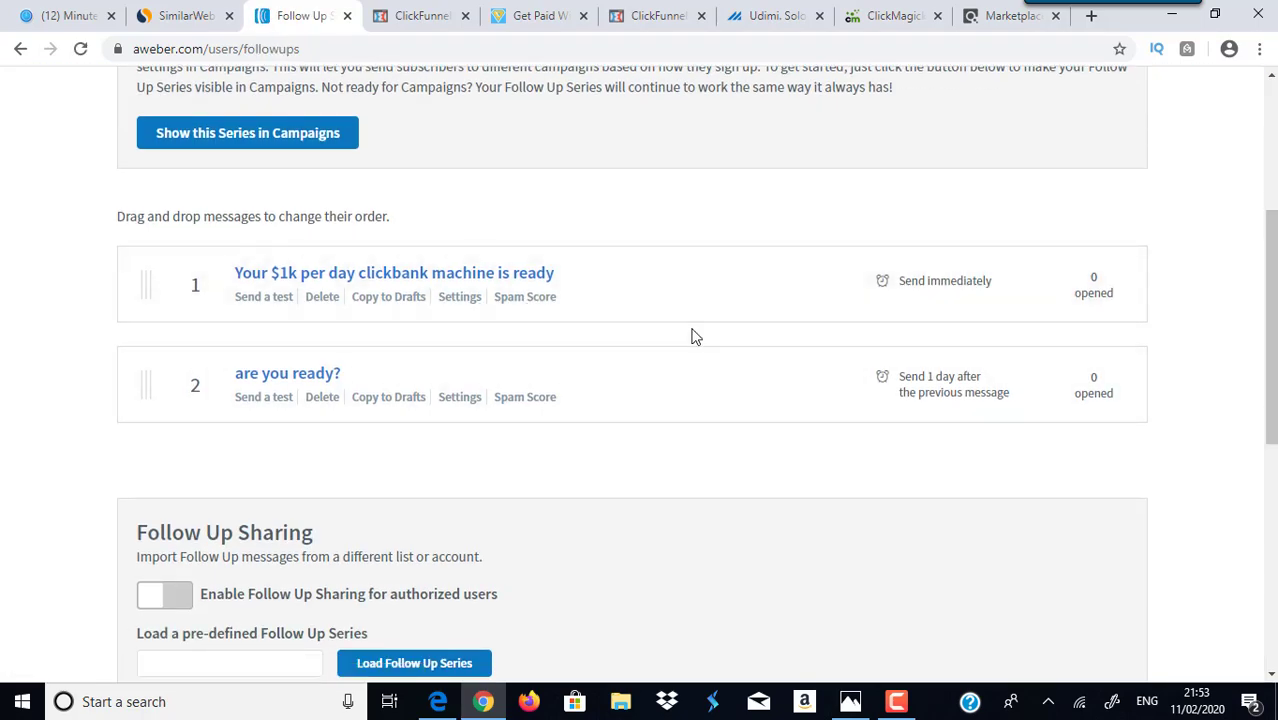
{"action": "left_click", "coordinate": [539, 12]}
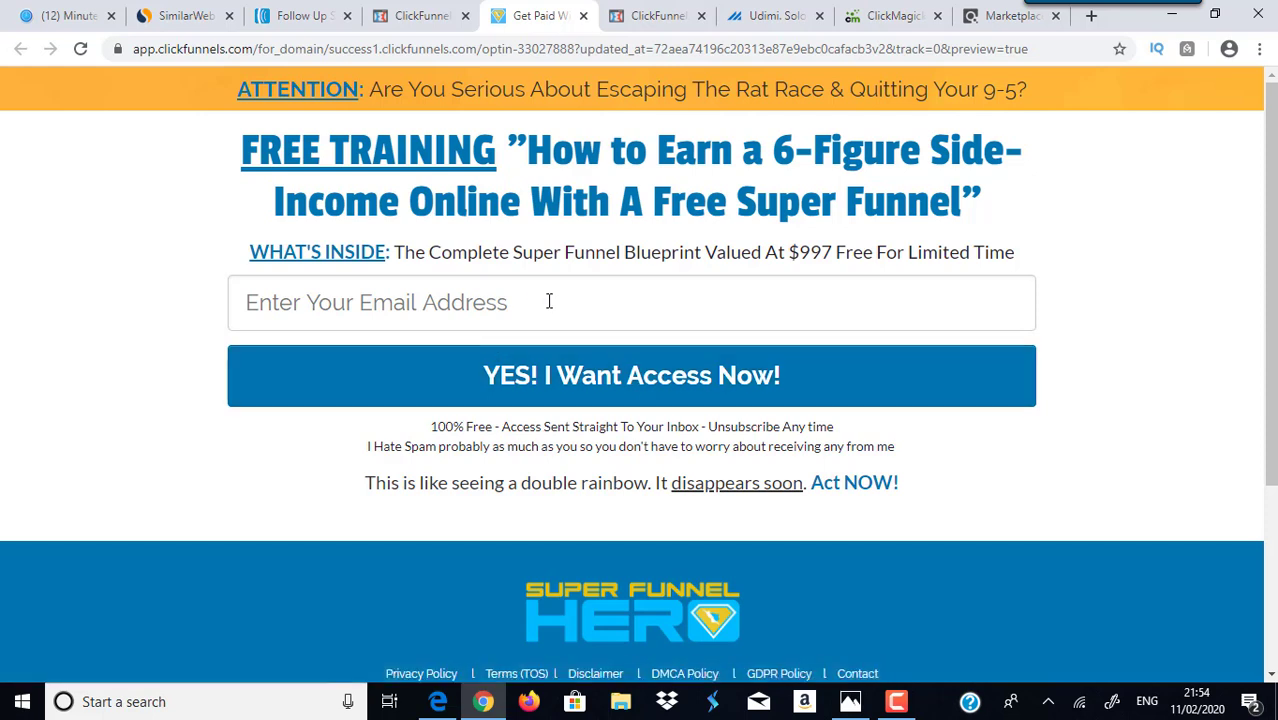
{"action": "left_click", "coordinate": [274, 12]}
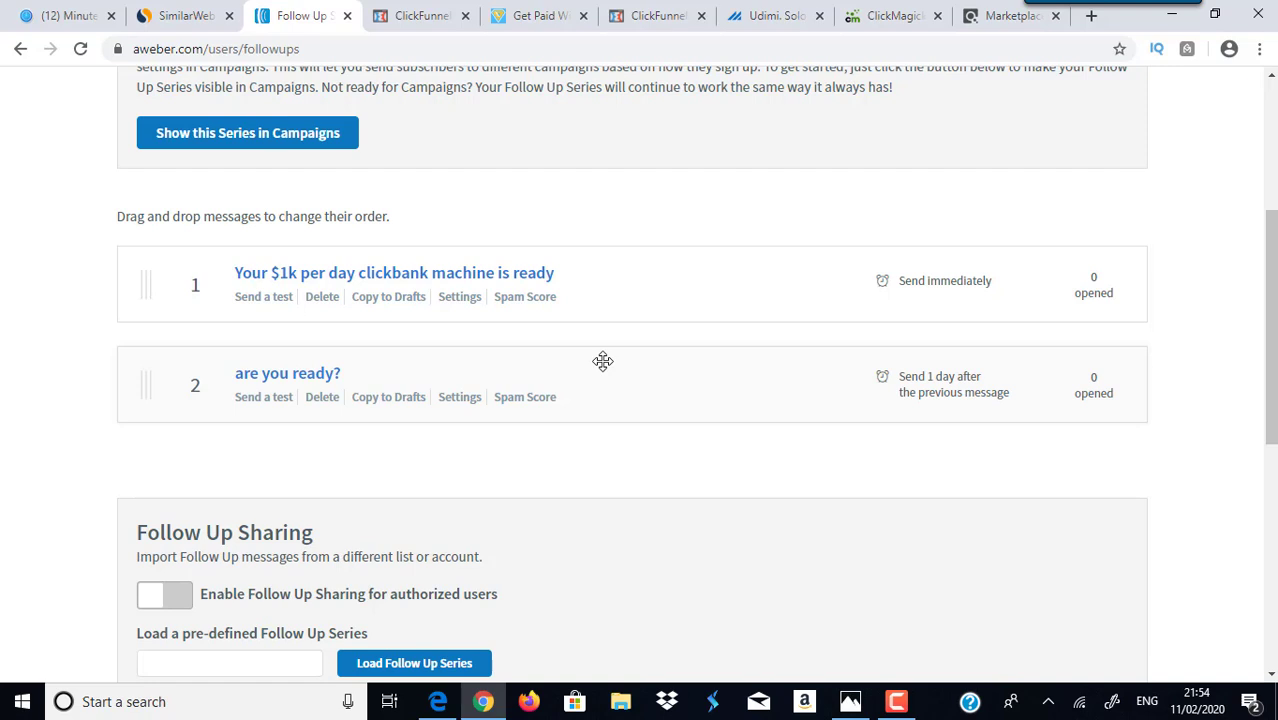
{"action": "left_click", "coordinate": [540, 10]}
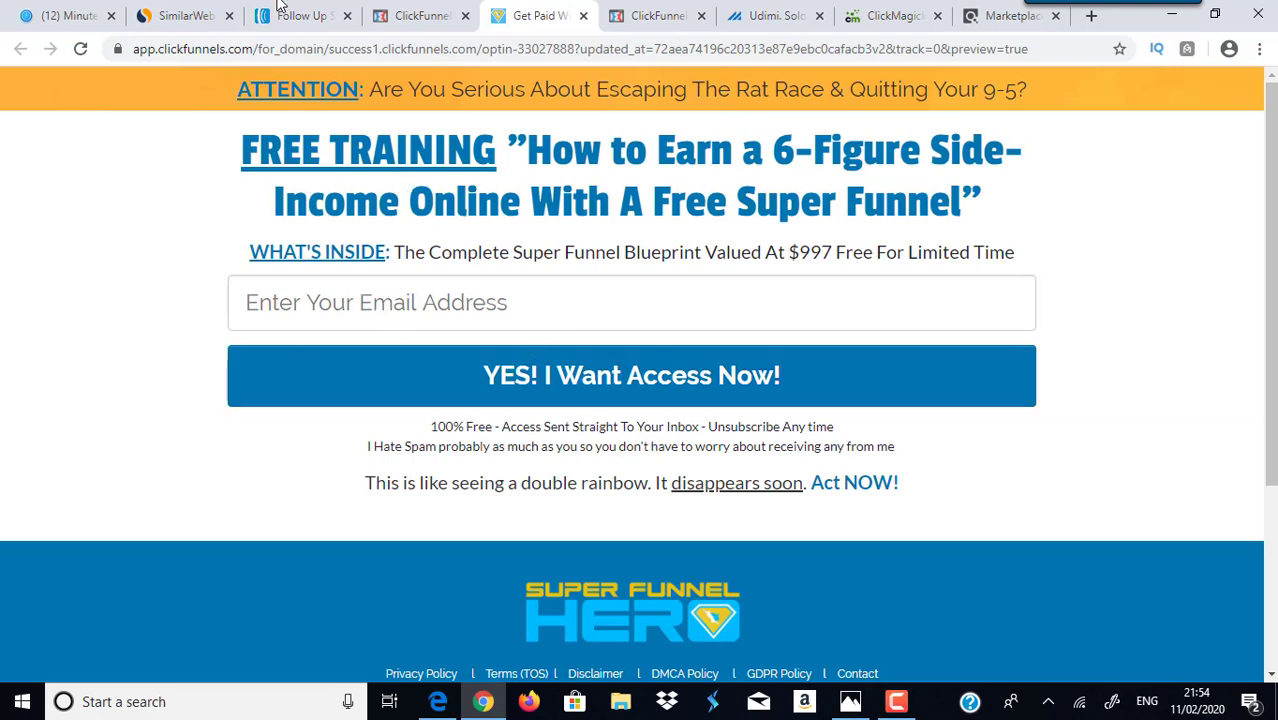
{"action": "left_click", "coordinate": [303, 13]}
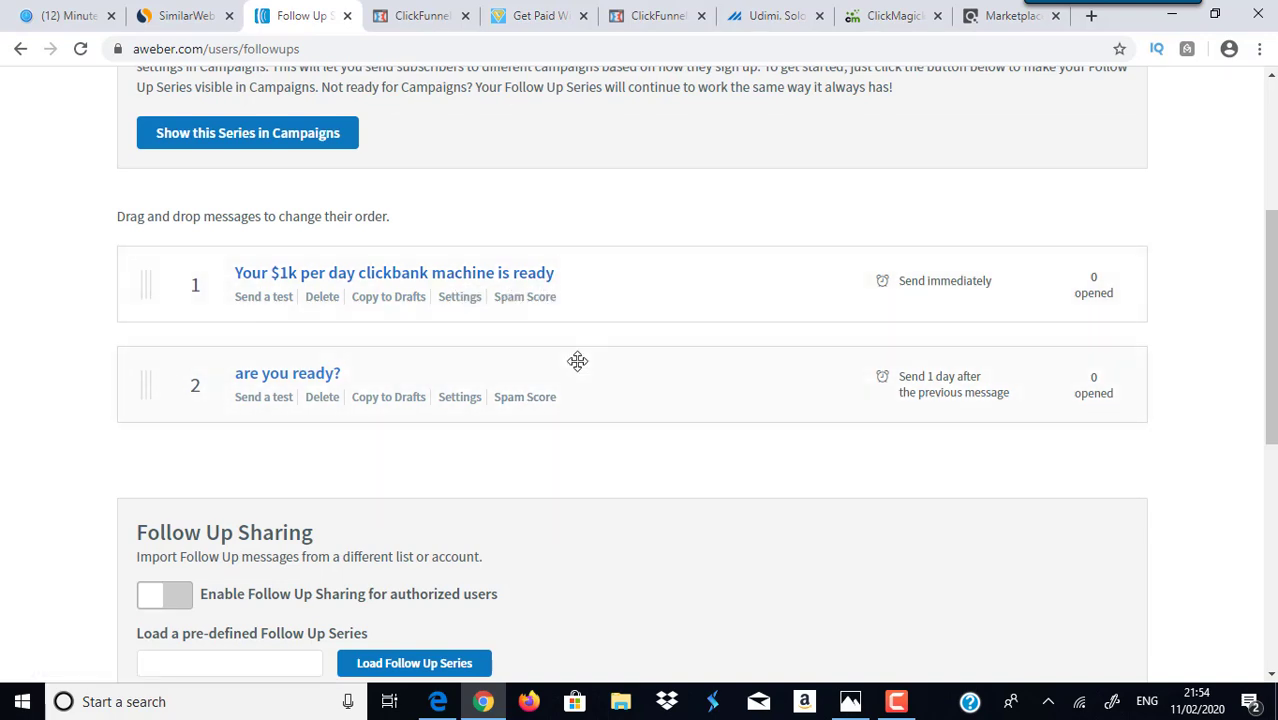
{"action": "left_click", "coordinate": [541, 14]}
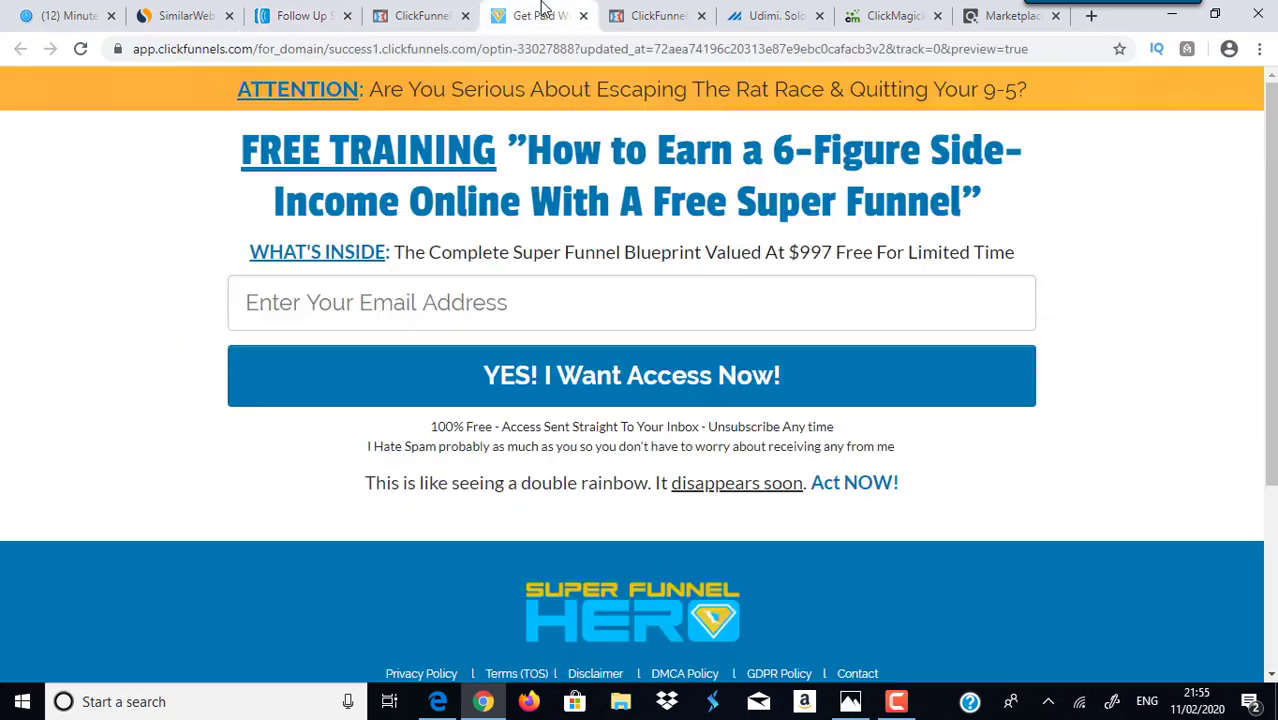
{"action": "left_click", "coordinate": [330, 20]}
{"action": "key", "text": "ctrl+1"}
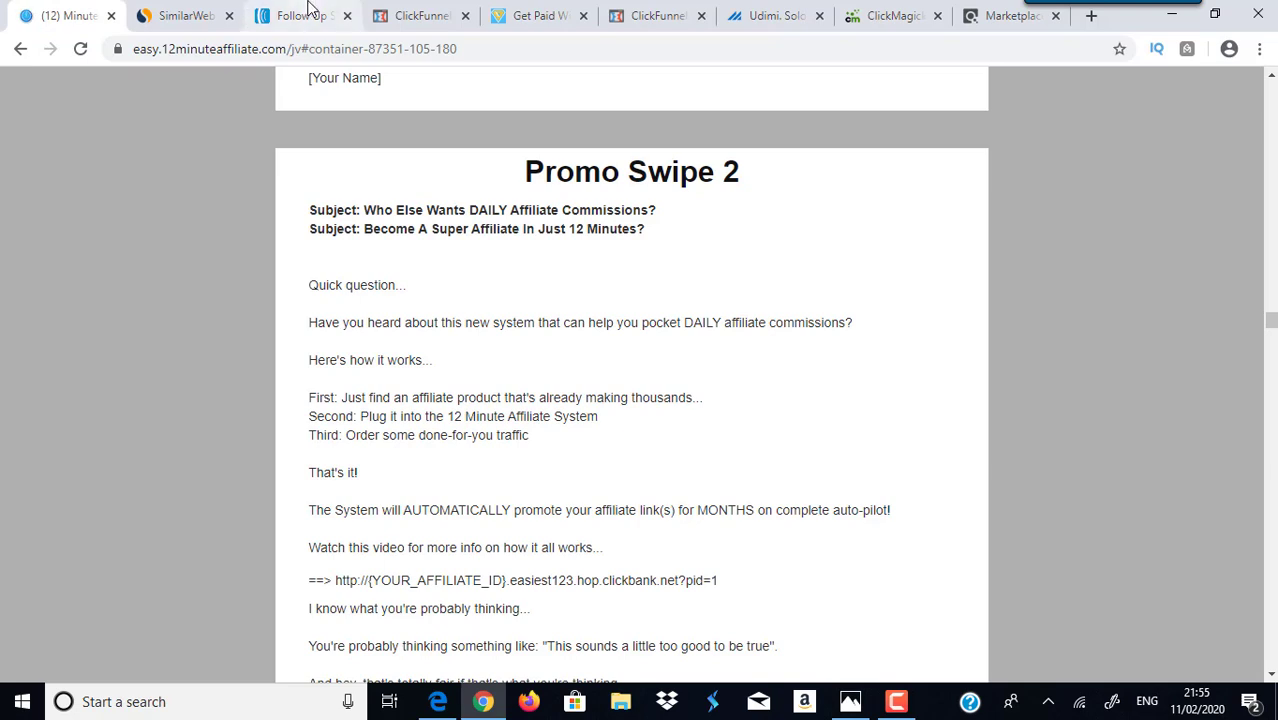
{"action": "left_click", "coordinate": [310, 15]}
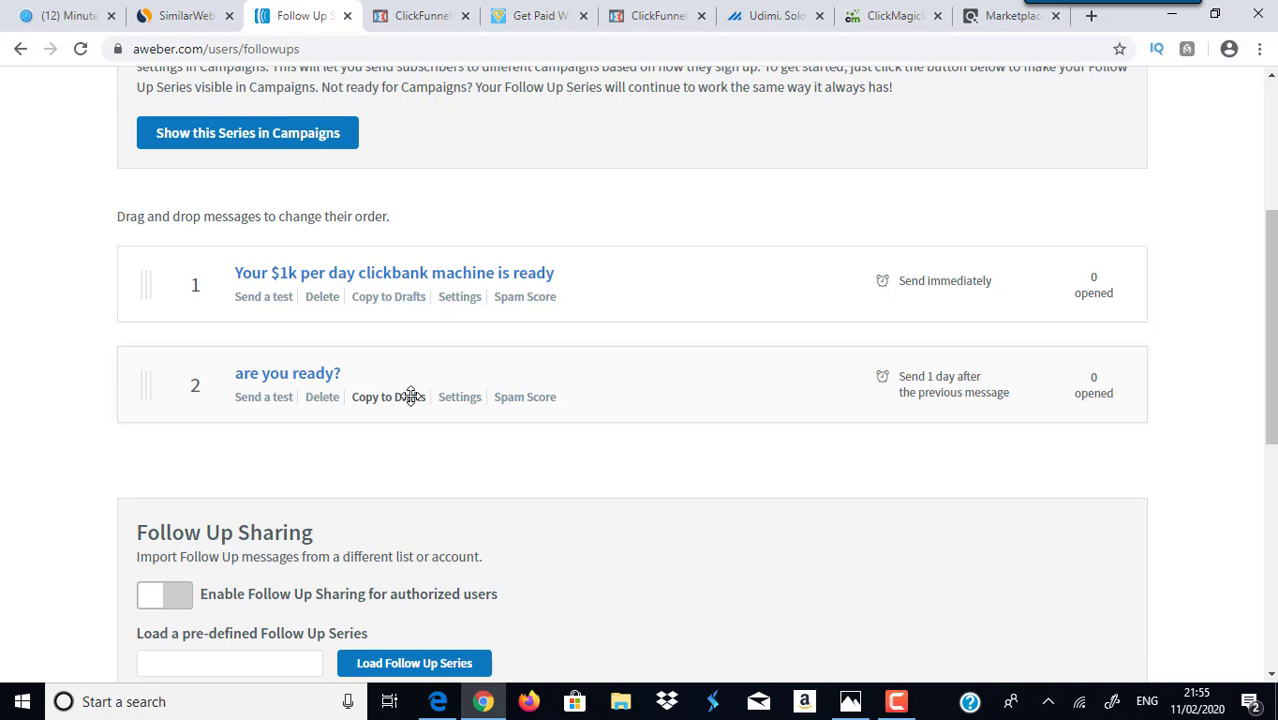
{"action": "left_click_drag", "start_coordinate": [1270, 296], "coordinate": [1270, 155]}
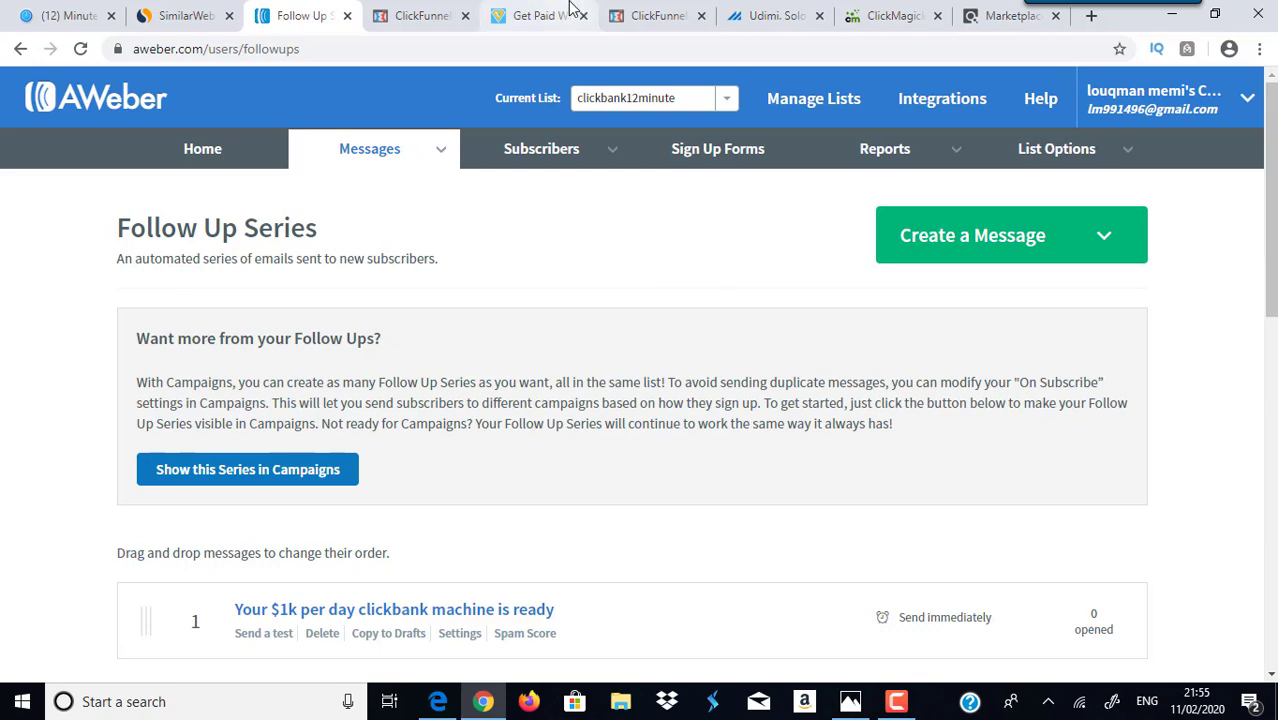
{"action": "left_click", "coordinate": [568, 12]}
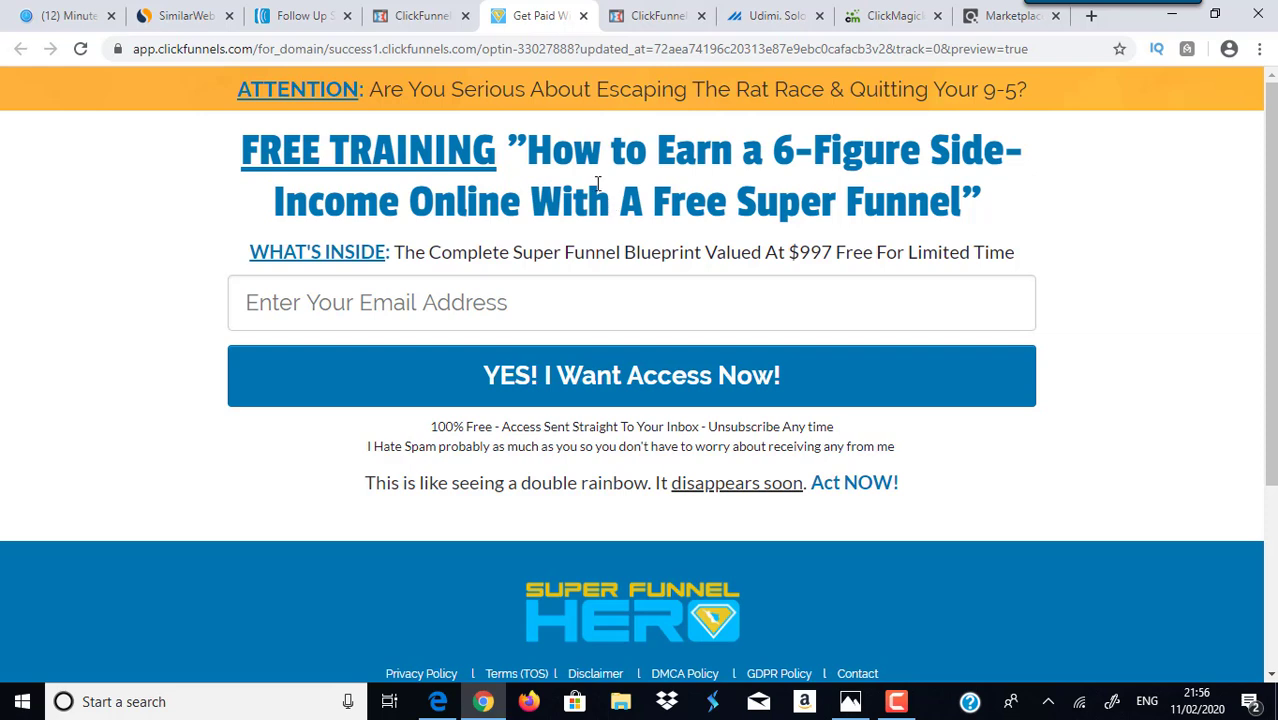
Switch to the Super Funnel Hero funnel in ClickFunnels, examine its list of funnel steps, and preview the Optin 33027888 page
{"action": "left_click", "coordinate": [430, 16]}
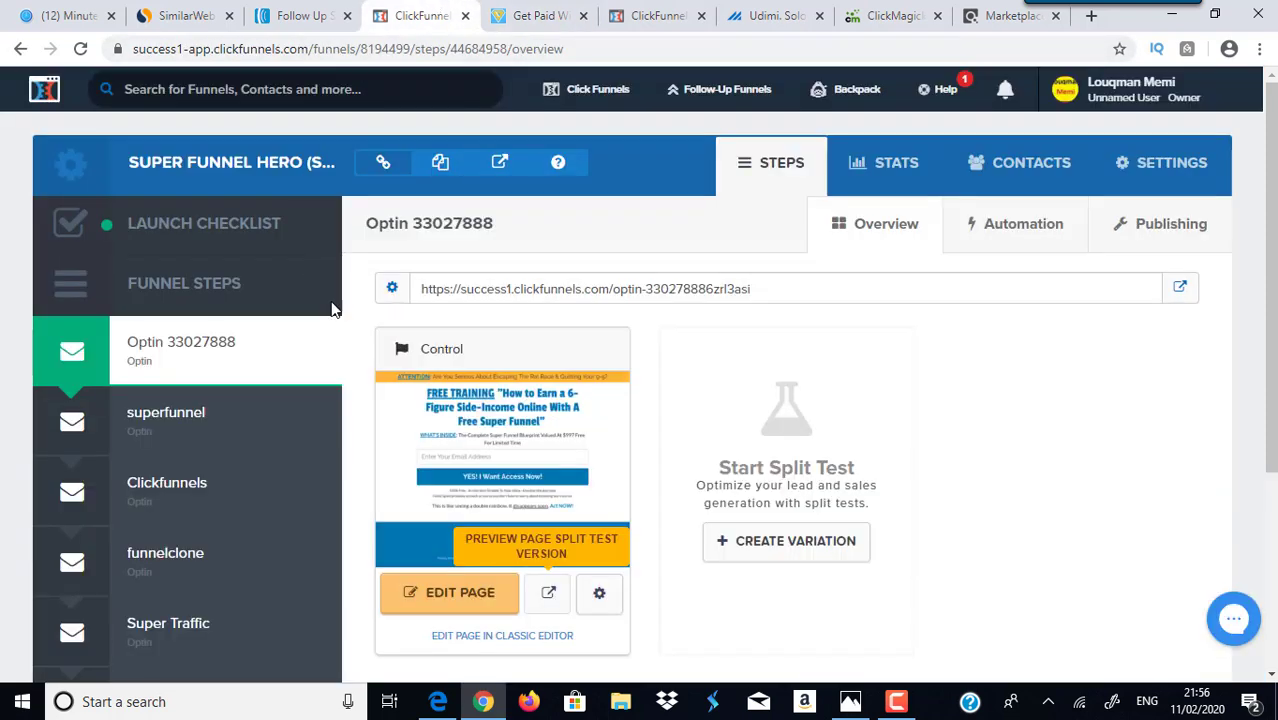
{"action": "scroll", "coordinate": [1270, 350], "scroll_direction": "down", "scroll_amount": 2}
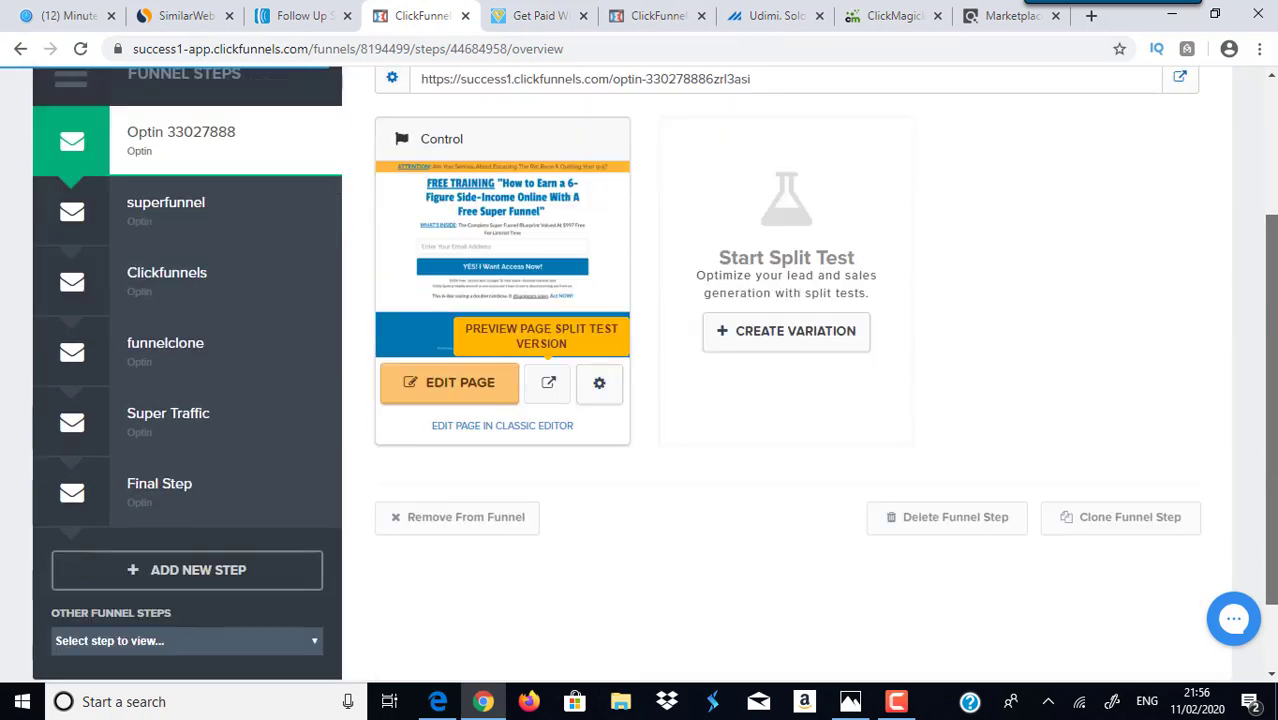
{"action": "scroll", "coordinate": [800, 400], "scroll_direction": "down", "scroll_amount": 1}
{"action": "scroll", "coordinate": [800, 400], "scroll_direction": "up", "scroll_amount": 3}
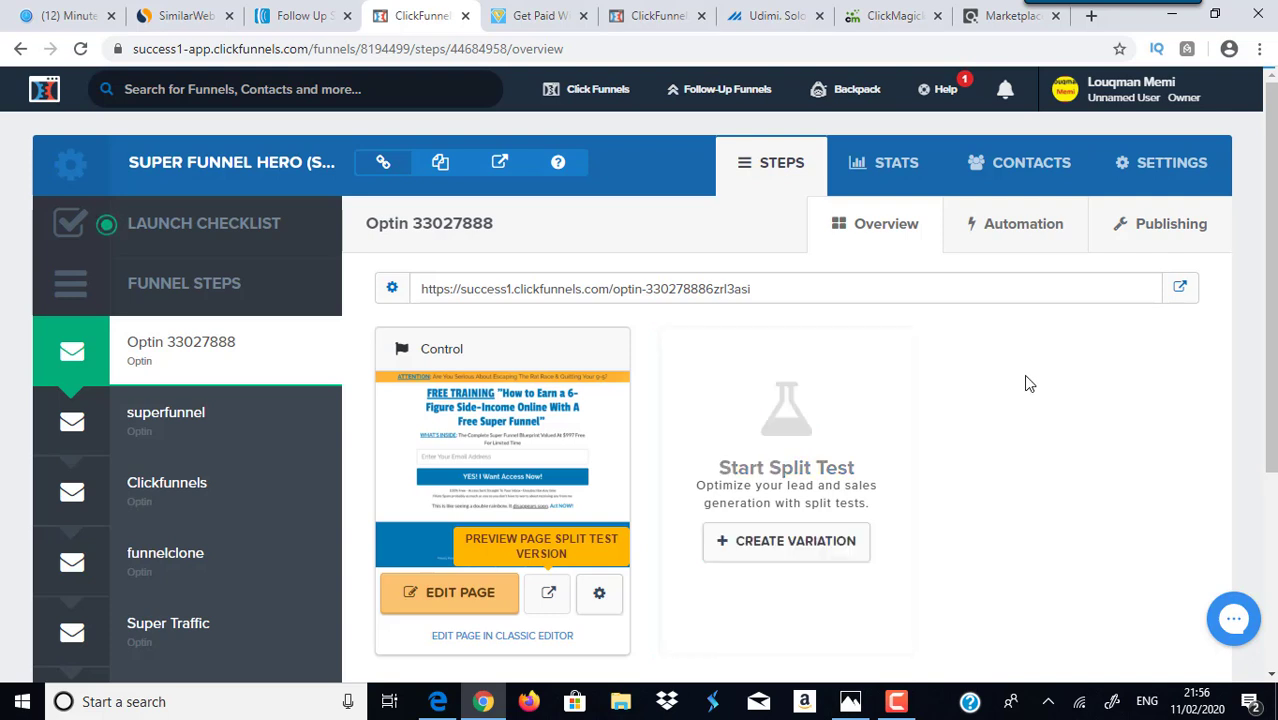
{"action": "scroll", "coordinate": [1025, 378], "scroll_direction": "down", "scroll_amount": 1}
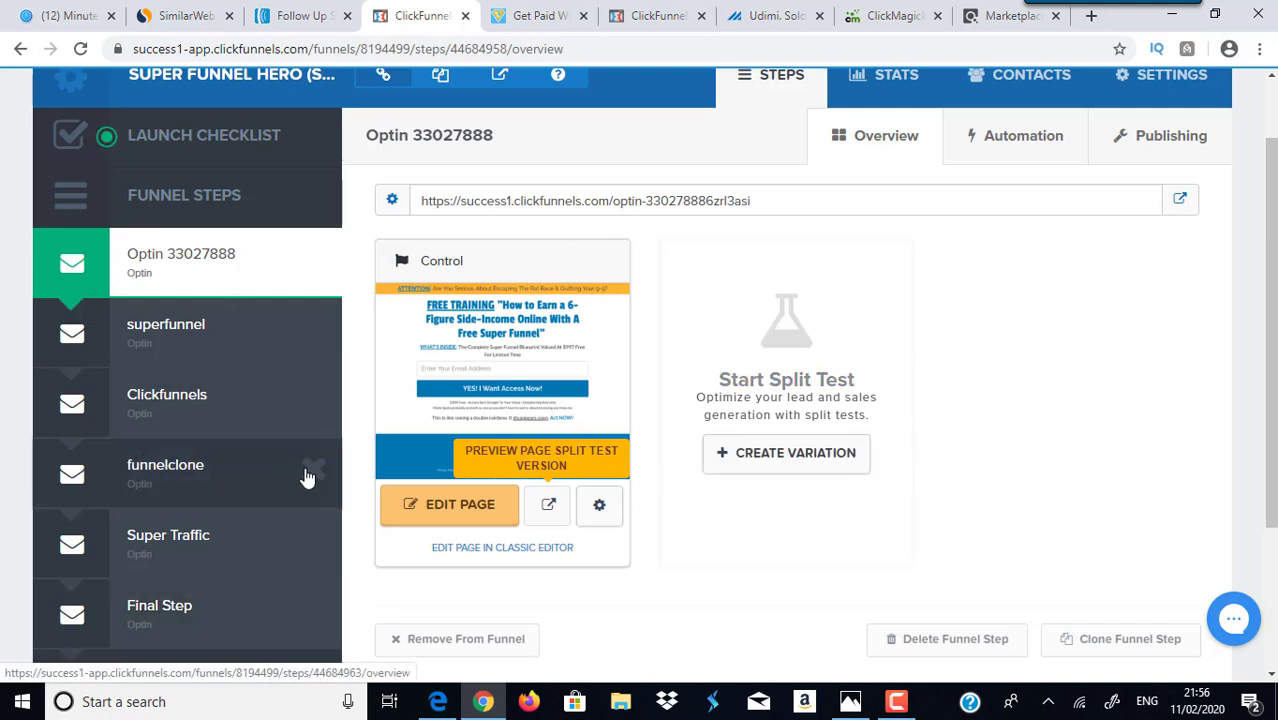
{"action": "scroll", "coordinate": [640, 400], "scroll_direction": "up", "scroll_amount": 2}
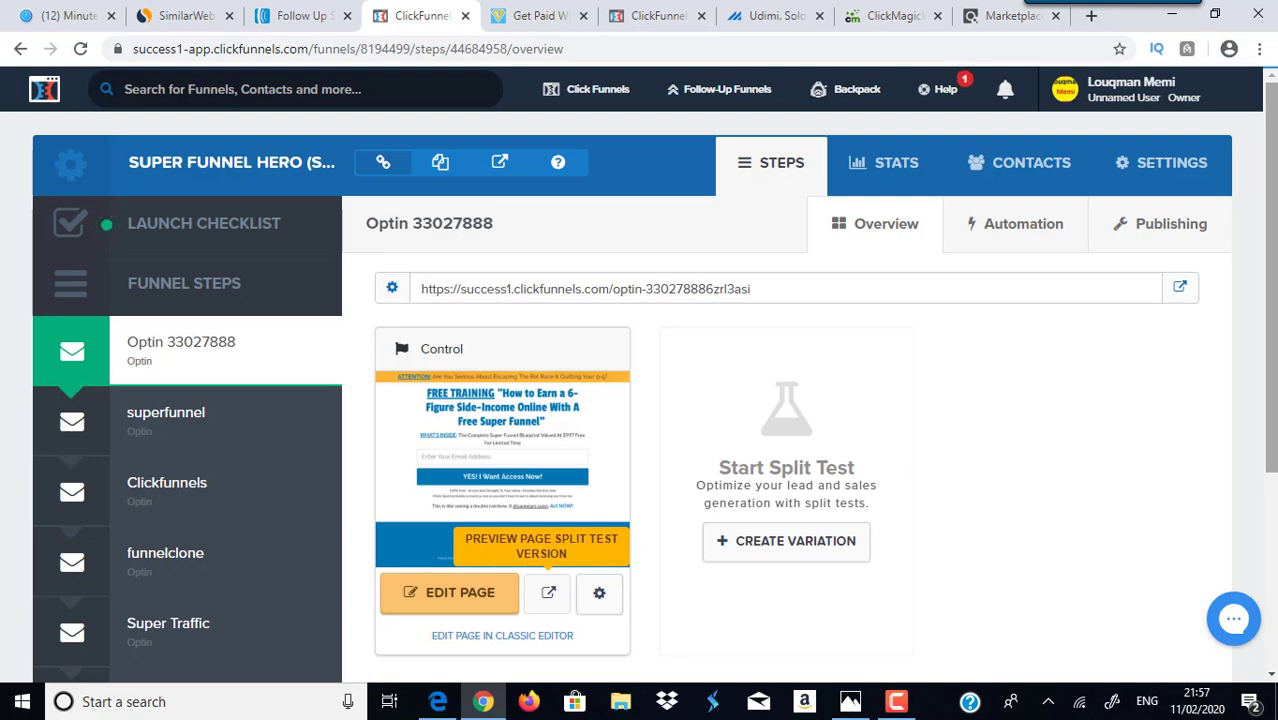
{"action": "left_click", "coordinate": [548, 592]}
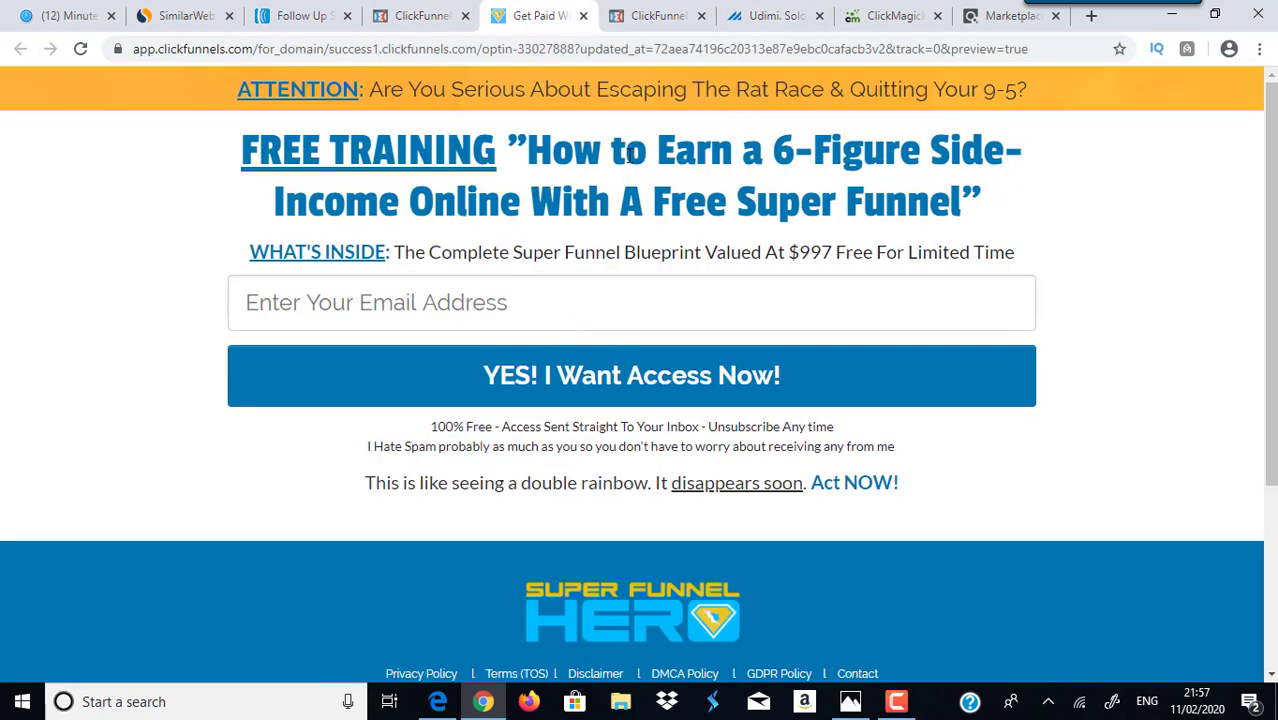
From the ClickFunnels account settings, start adding a new integration and examine the available services, including Aweber
{"action": "left_click", "coordinate": [312, 14]}
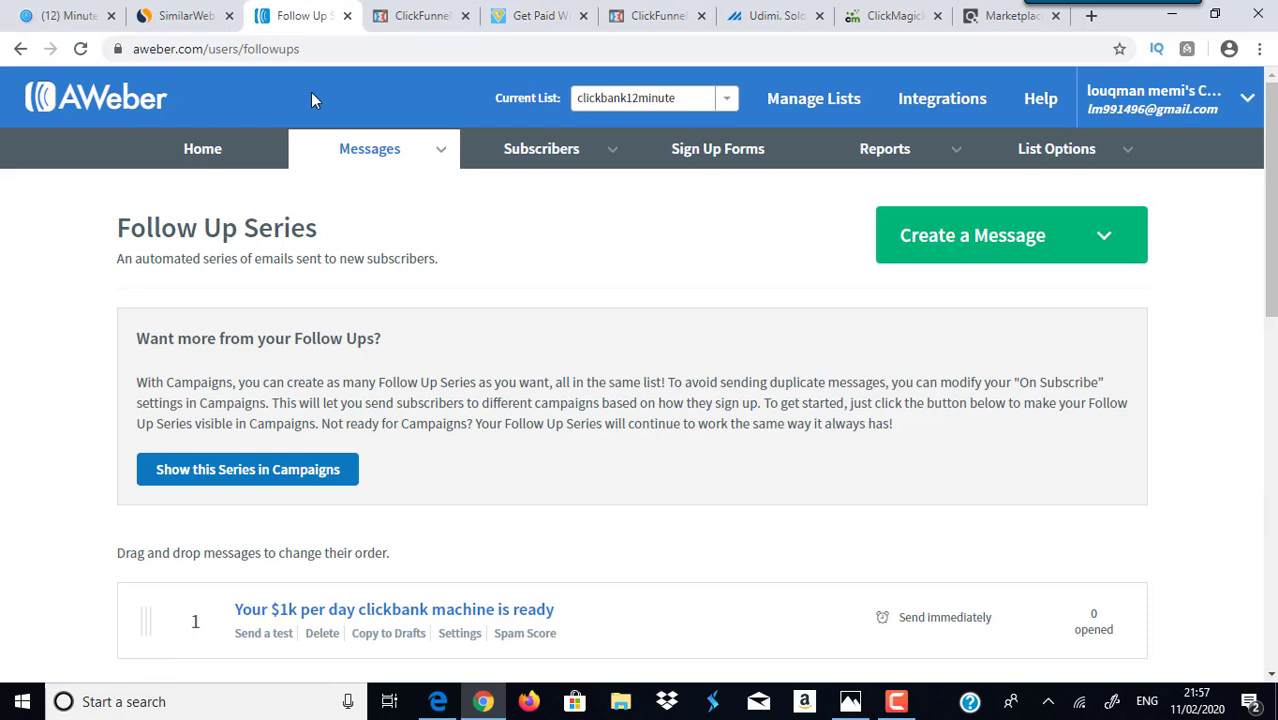
{"action": "left_click", "coordinate": [535, 15]}
{"action": "left_click", "coordinate": [420, 15]}
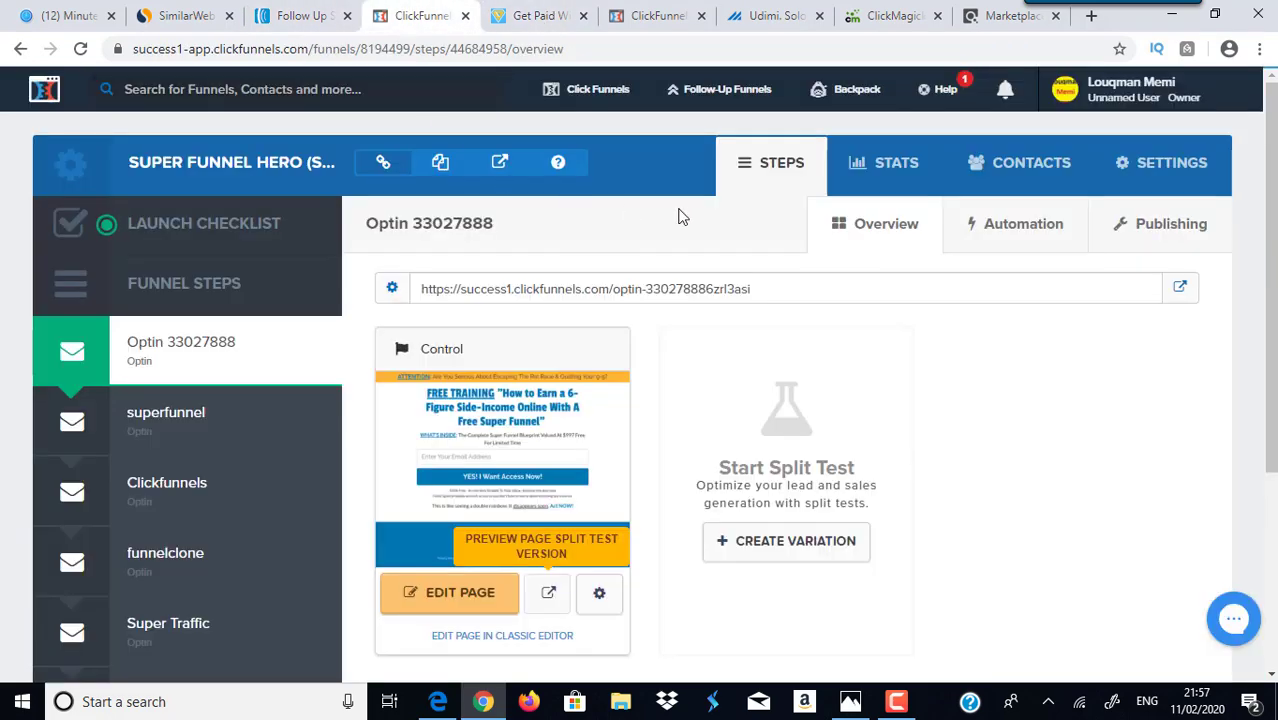
{"action": "left_click", "coordinate": [1150, 100]}
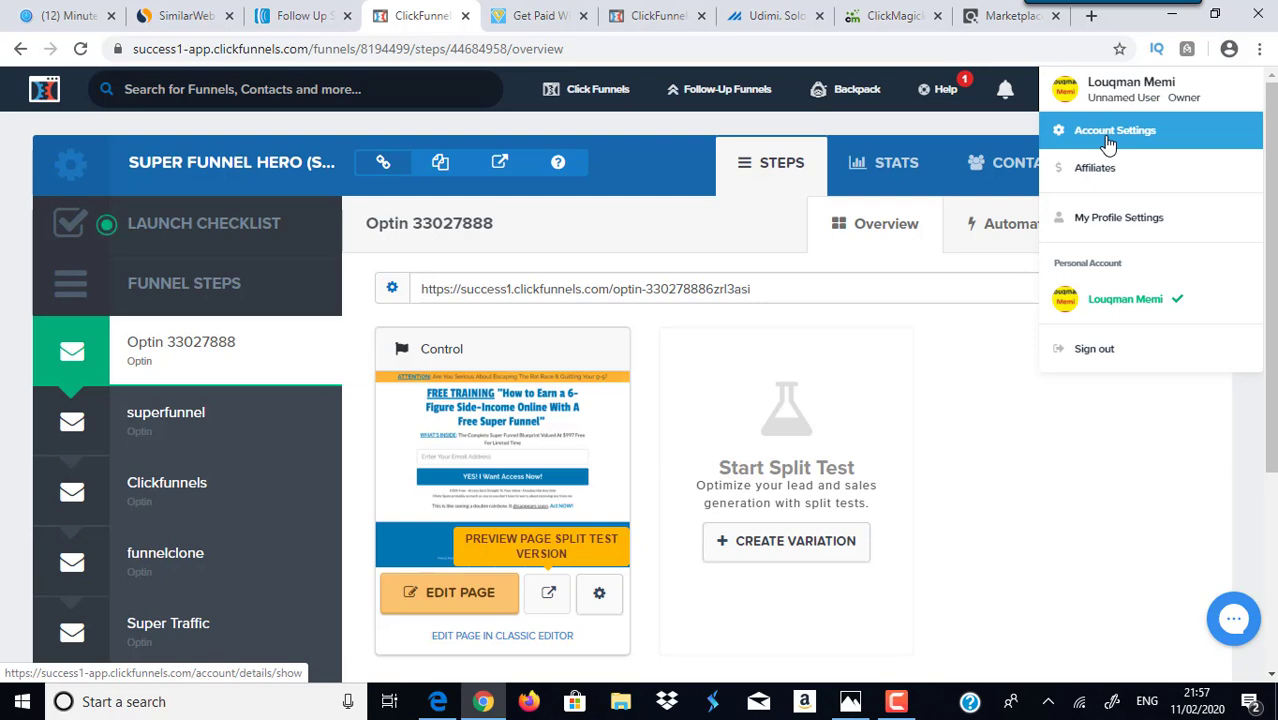
{"action": "left_click", "coordinate": [1108, 140]}
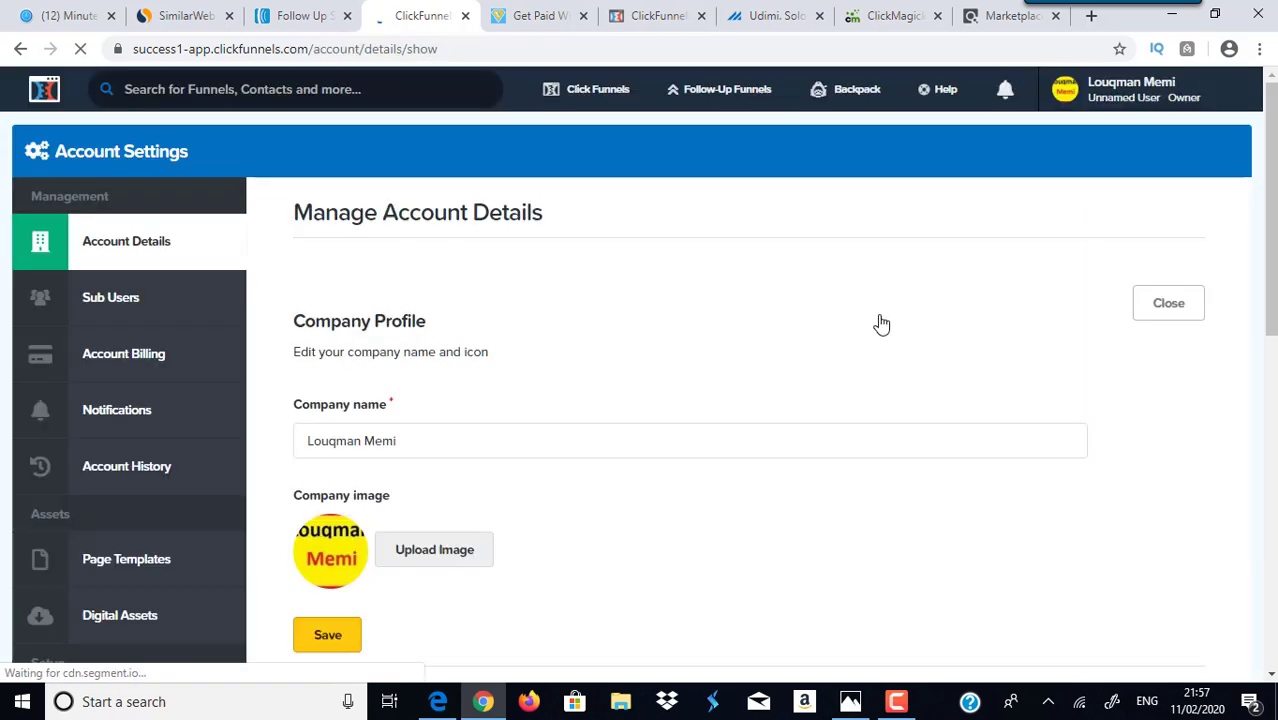
{"action": "scroll", "coordinate": [881, 322], "scroll_direction": "down", "scroll_amount": 1}
{"action": "scroll", "coordinate": [640, 400], "scroll_direction": "down", "scroll_amount": 1}
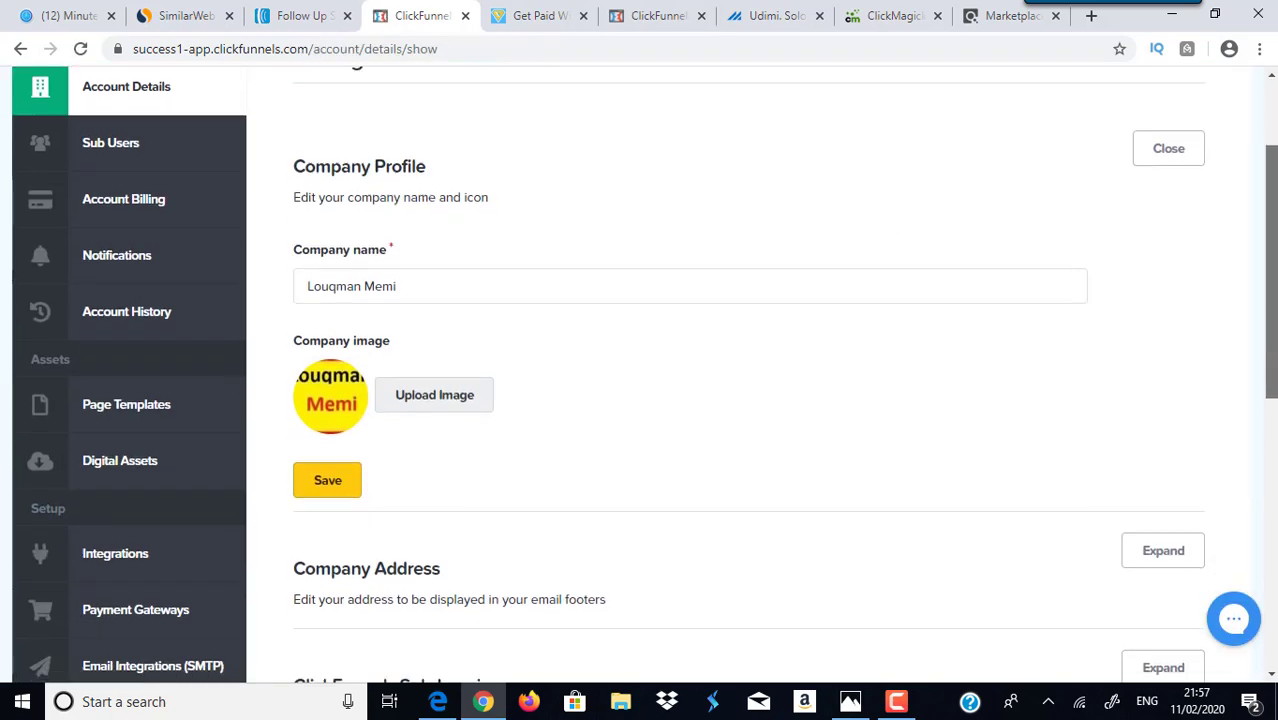
{"action": "left_click", "coordinate": [91, 557]}
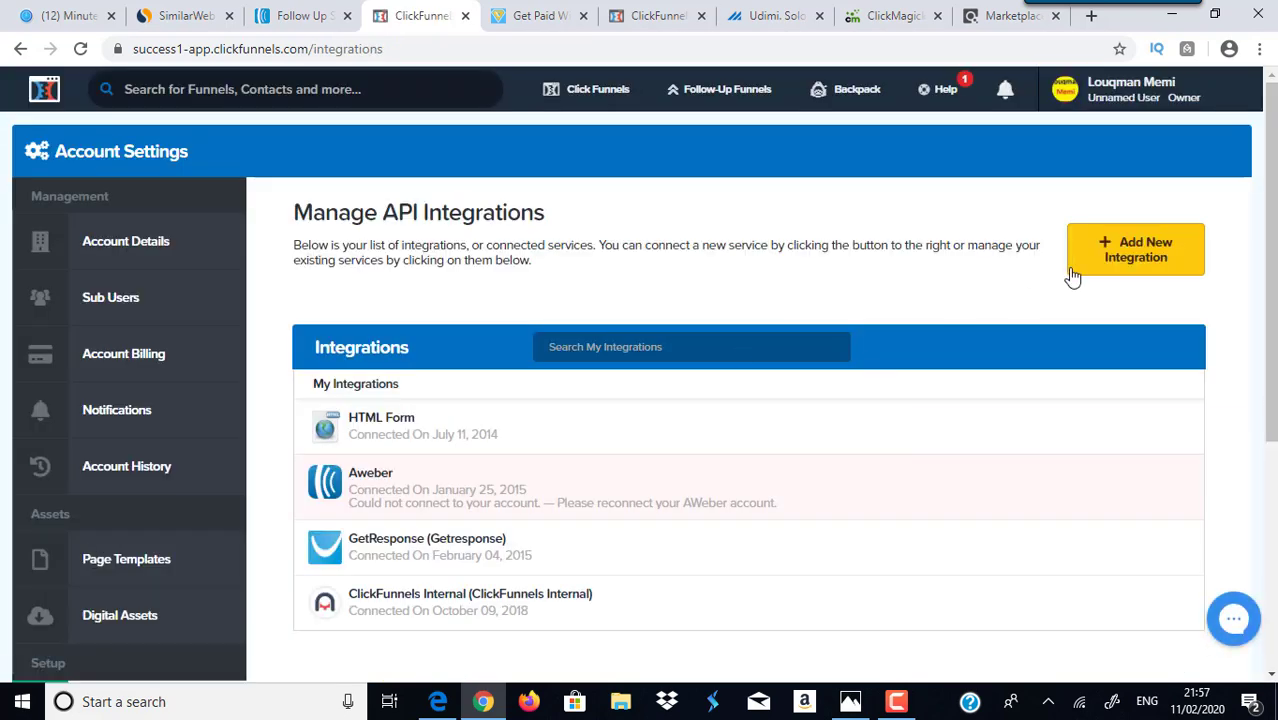
{"action": "left_click", "coordinate": [1160, 256]}
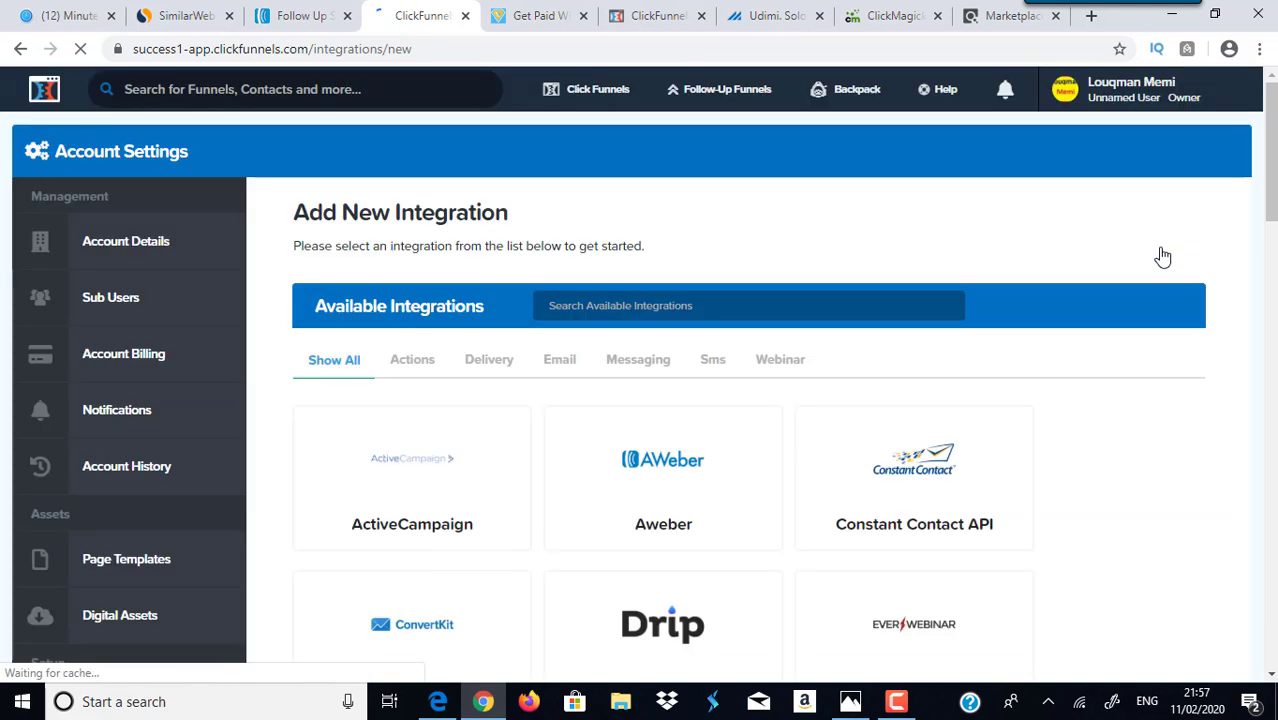
{"action": "scroll", "coordinate": [1158, 254], "scroll_direction": "down", "scroll_amount": 1}
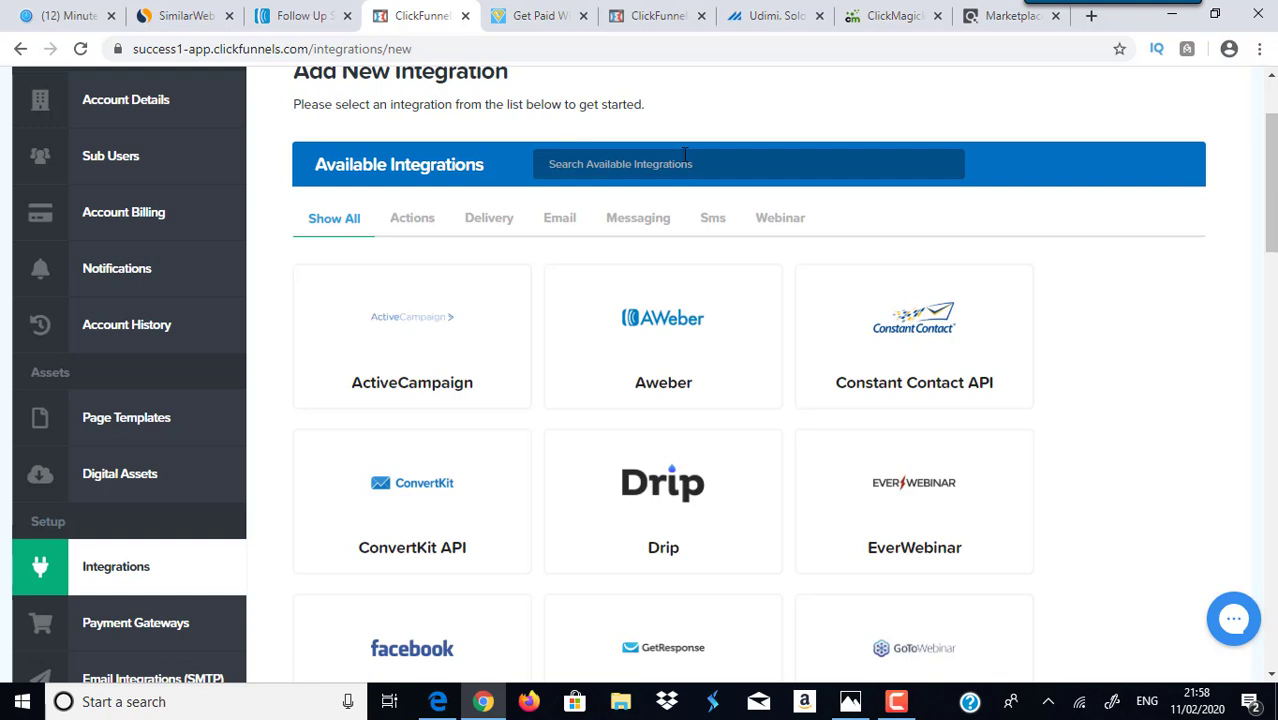
{"action": "scroll", "coordinate": [670, 184], "scroll_direction": "up", "scroll_amount": 2}
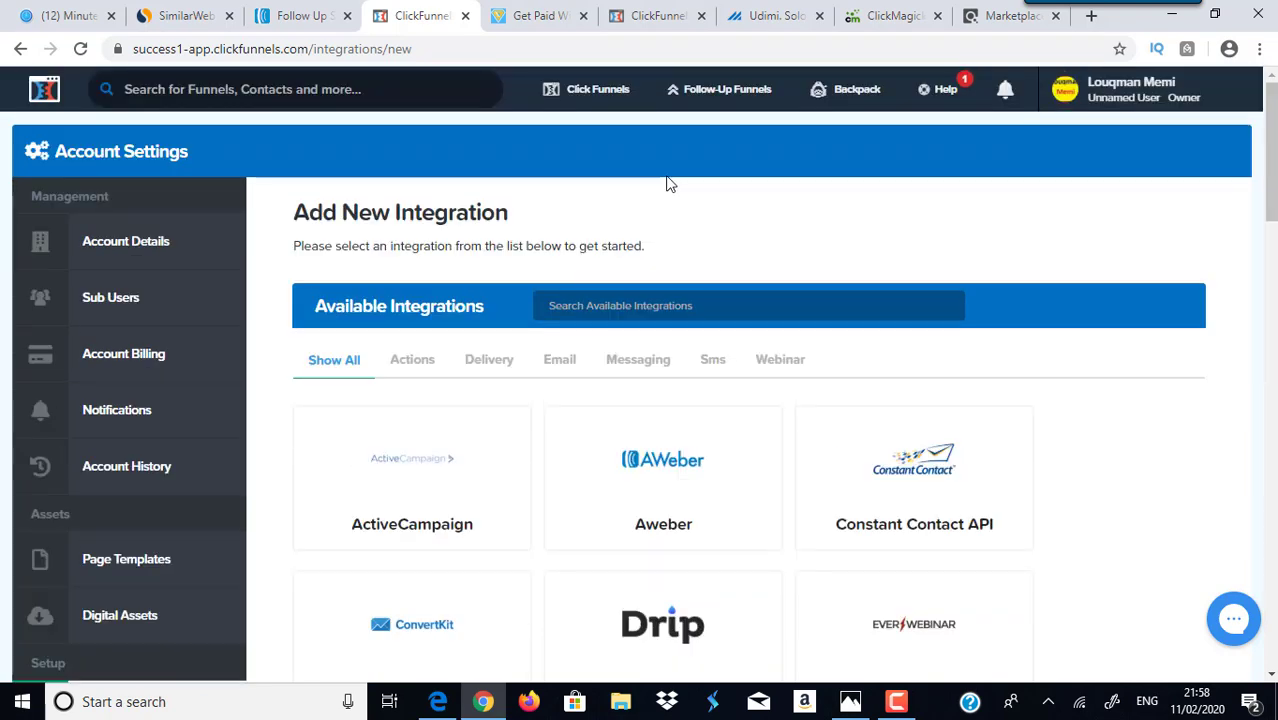
Return to the Super Funnel Hero funnel, open the superfunnel step, and select its page URL
{"action": "left_click", "coordinate": [19, 49]}
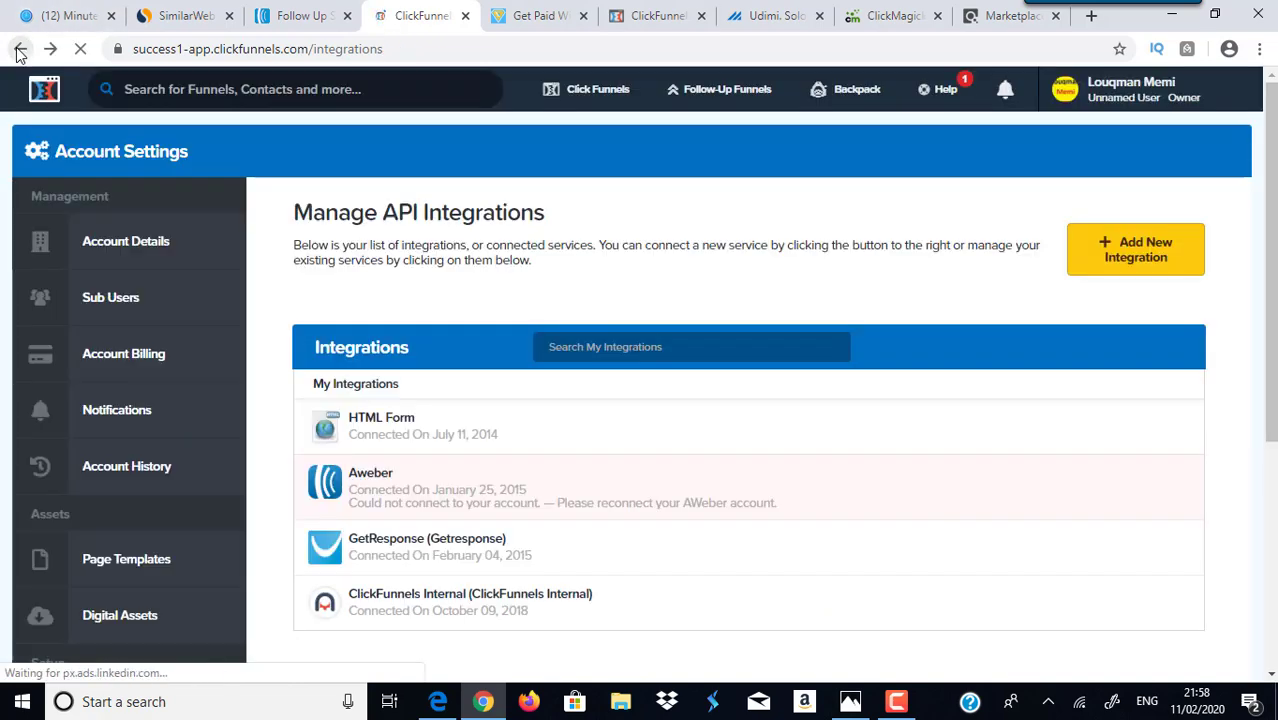
{"action": "left_click", "coordinate": [19, 49]}
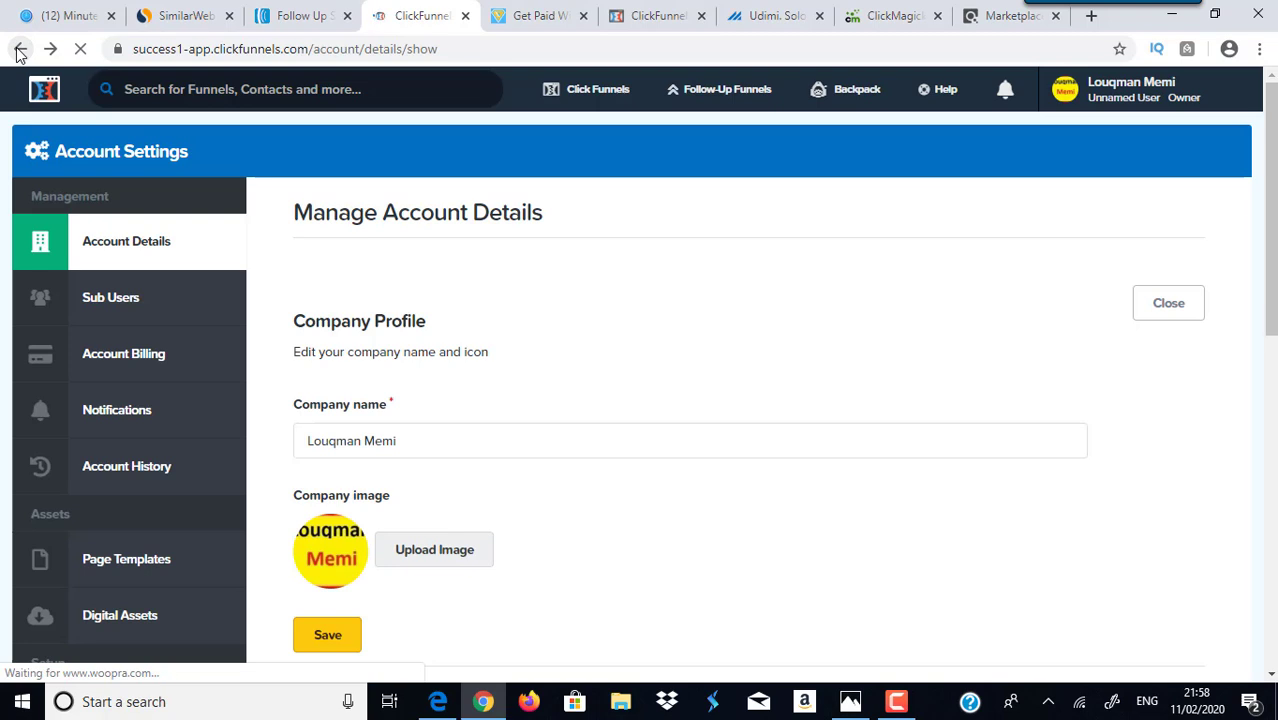
{"action": "left_click", "coordinate": [19, 49]}
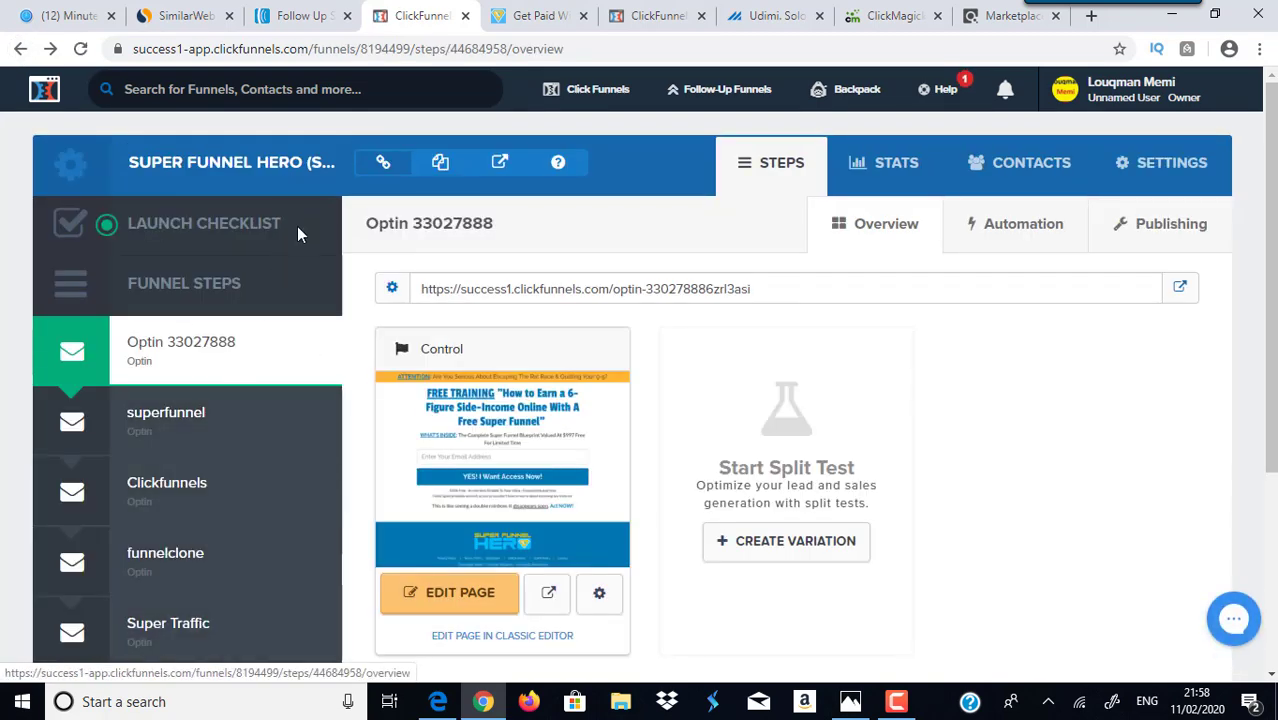
{"action": "scroll", "coordinate": [640, 400], "scroll_direction": "down", "scroll_amount": 1}
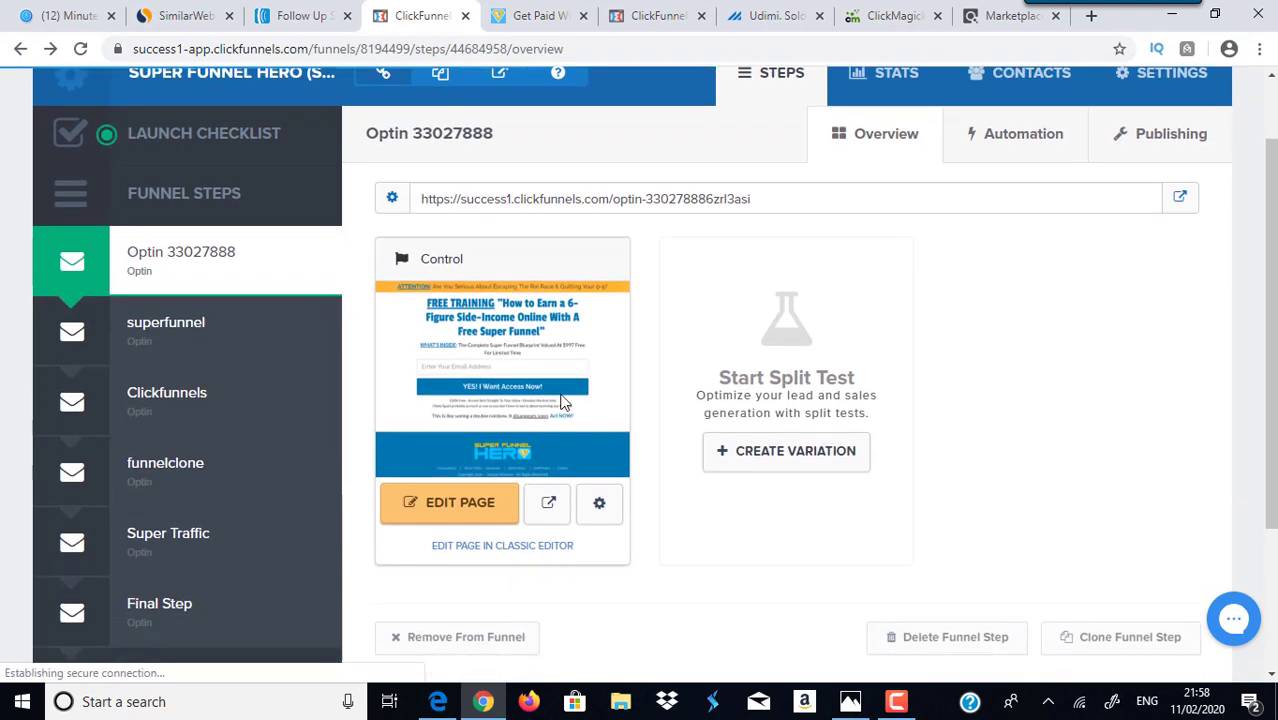
{"action": "left_click", "coordinate": [183, 346]}
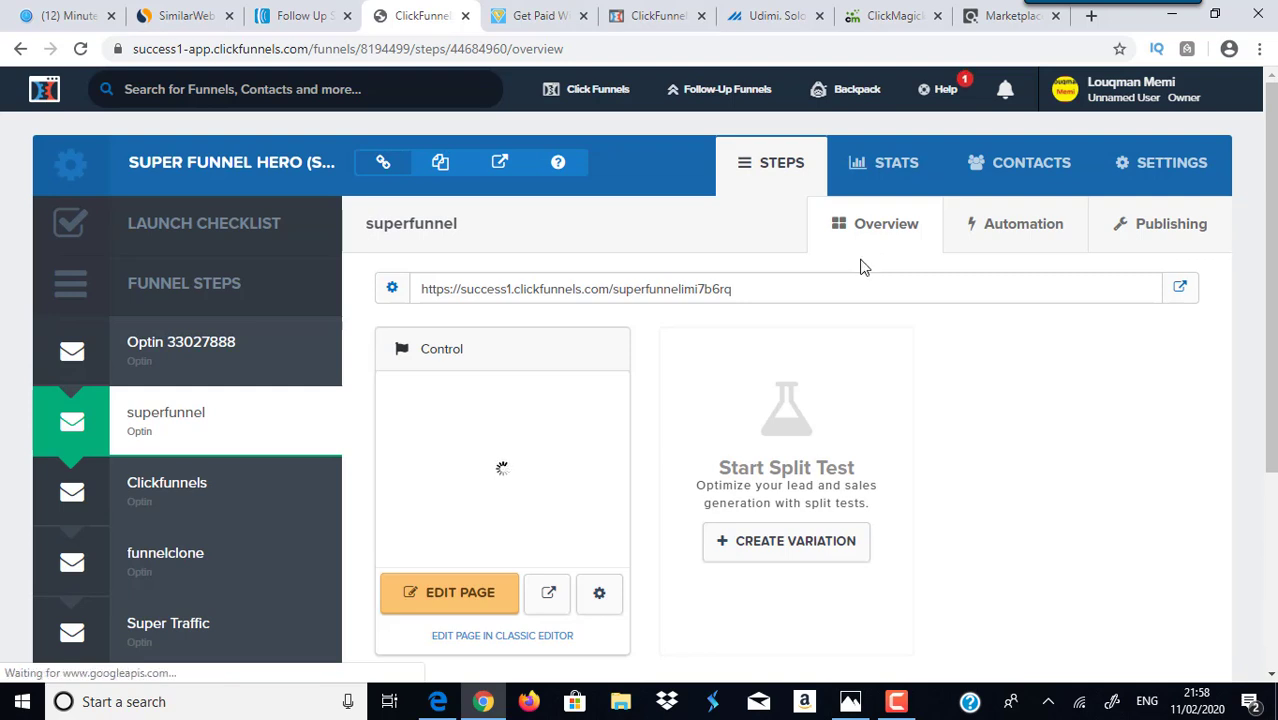
{"action": "left_click_drag", "start_coordinate": [730, 291], "coordinate": [419, 294]}
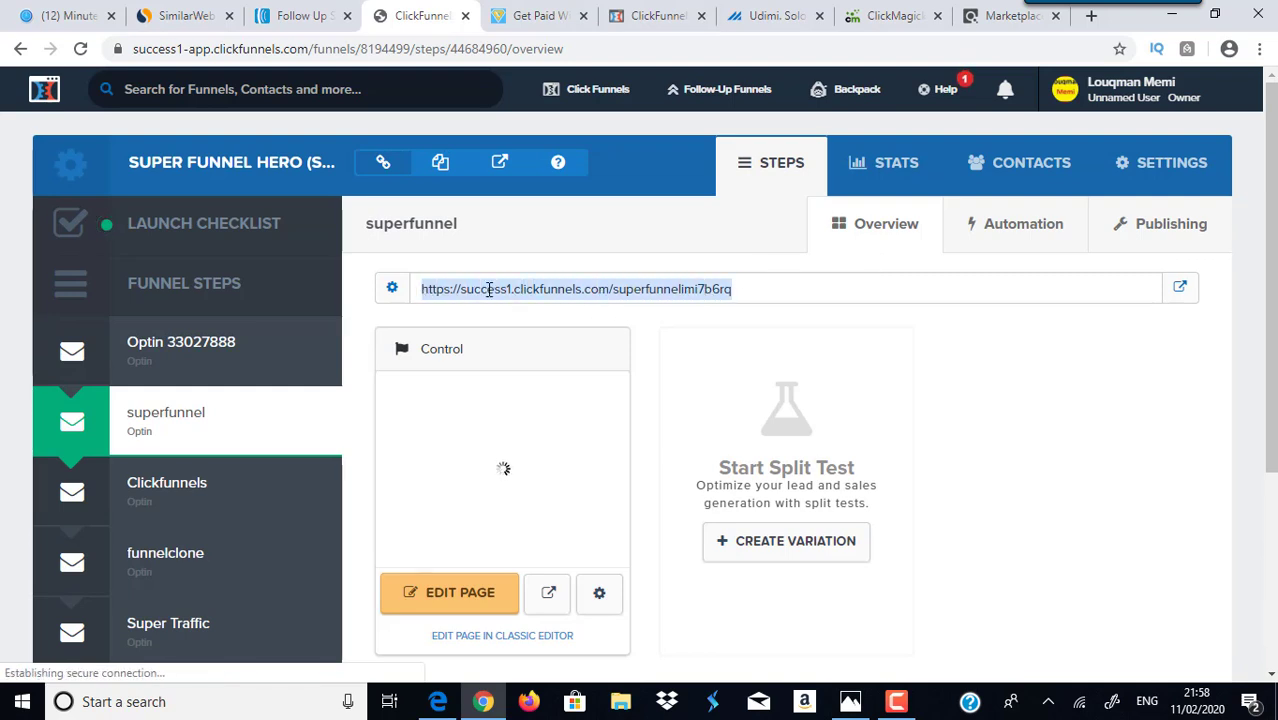
Open the Optin 33027888 page in the page editor and bring up its email integration settings
{"action": "left_click", "coordinate": [174, 358]}
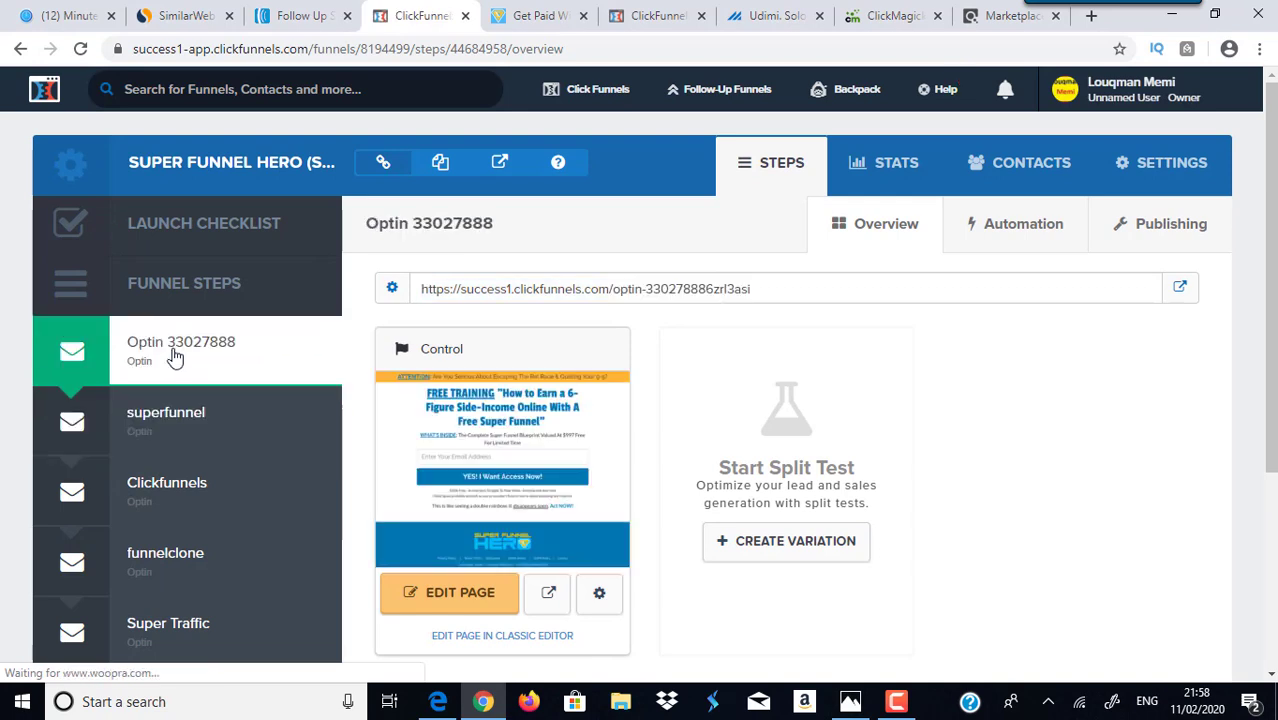
{"action": "left_click", "coordinate": [482, 590]}
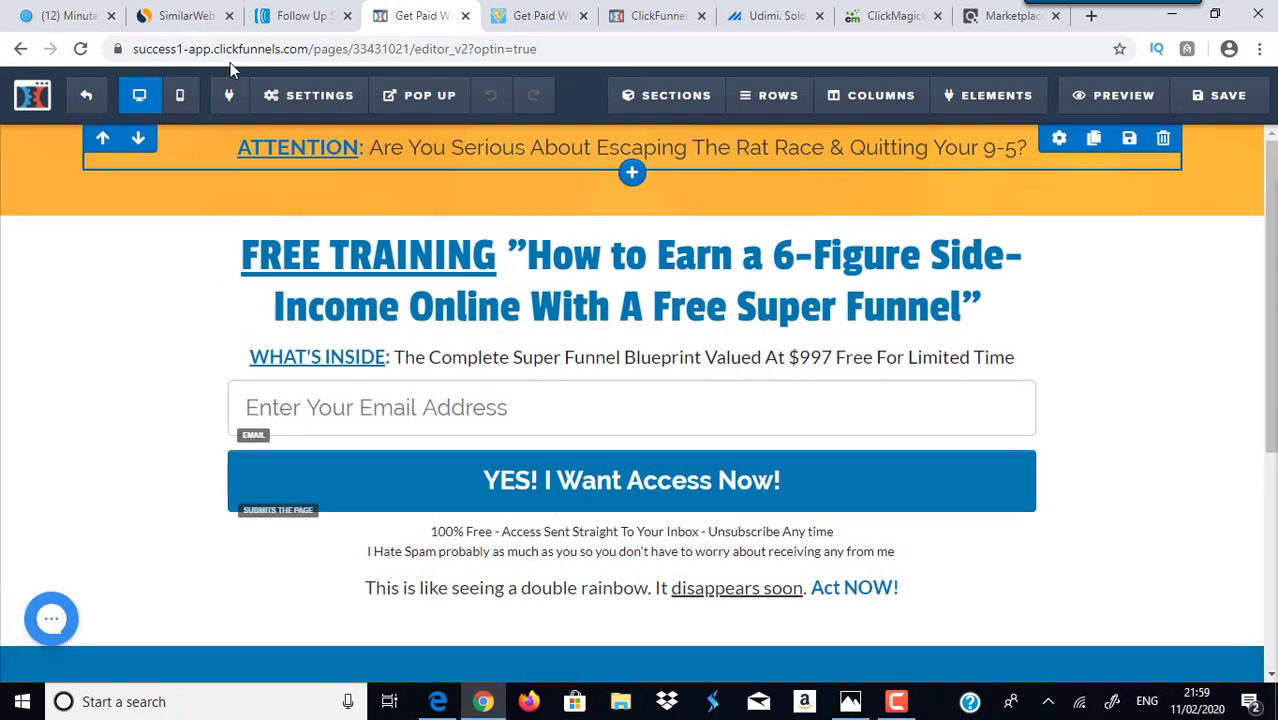
{"action": "mouse_move", "coordinate": [350, 105]}
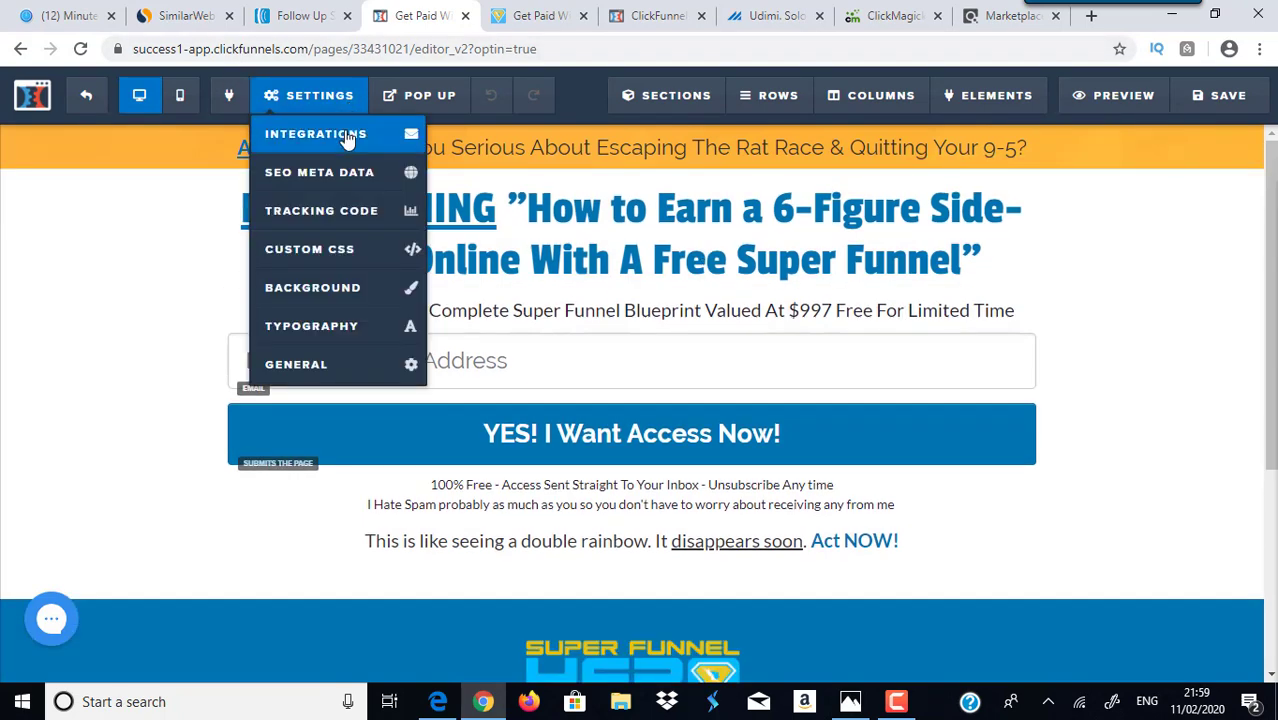
{"action": "left_click", "coordinate": [347, 138]}
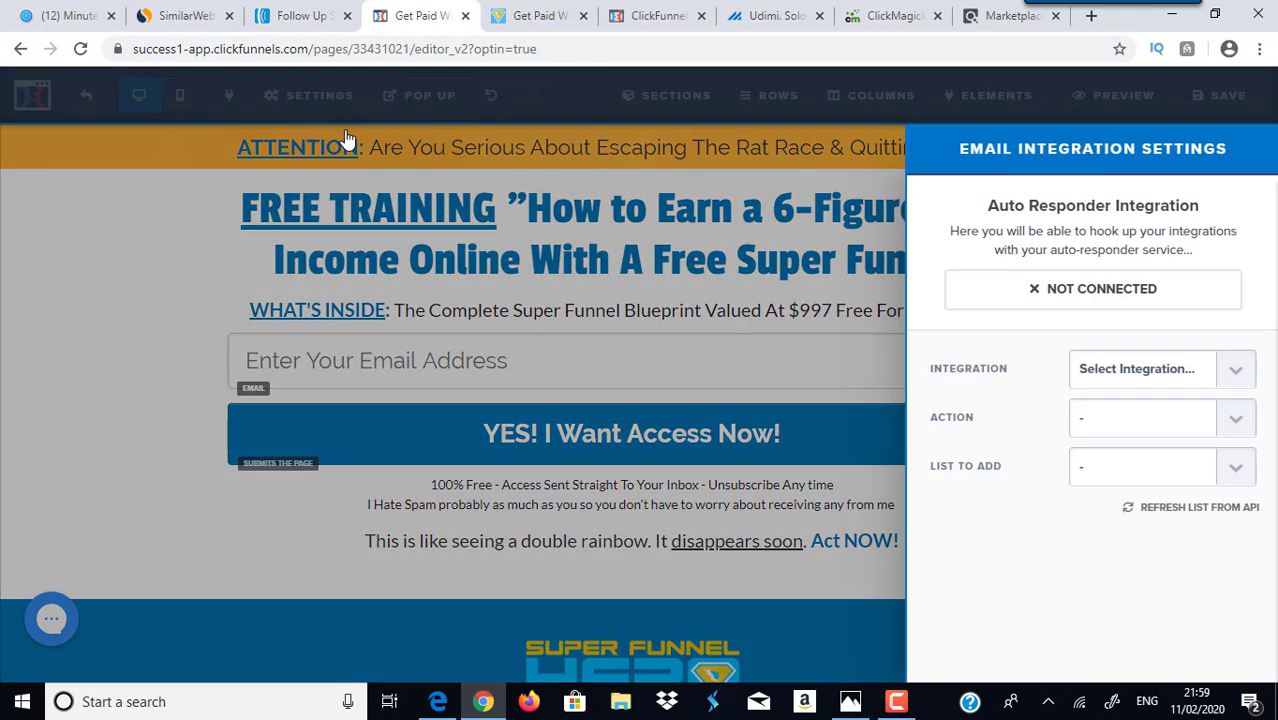
Set the opt-in page's email integration to null (Aweber) with the action Integrate Existing Form
{"action": "left_click", "coordinate": [1161, 380]}
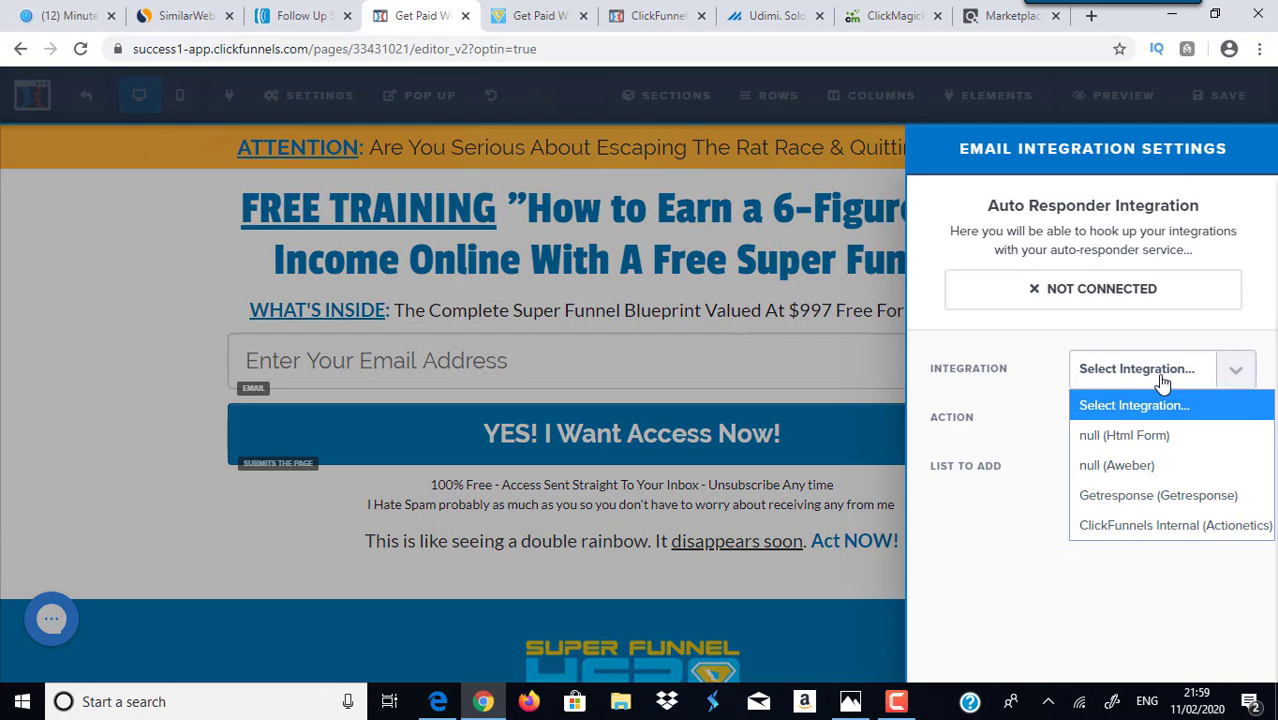
{"action": "left_click", "coordinate": [1147, 466]}
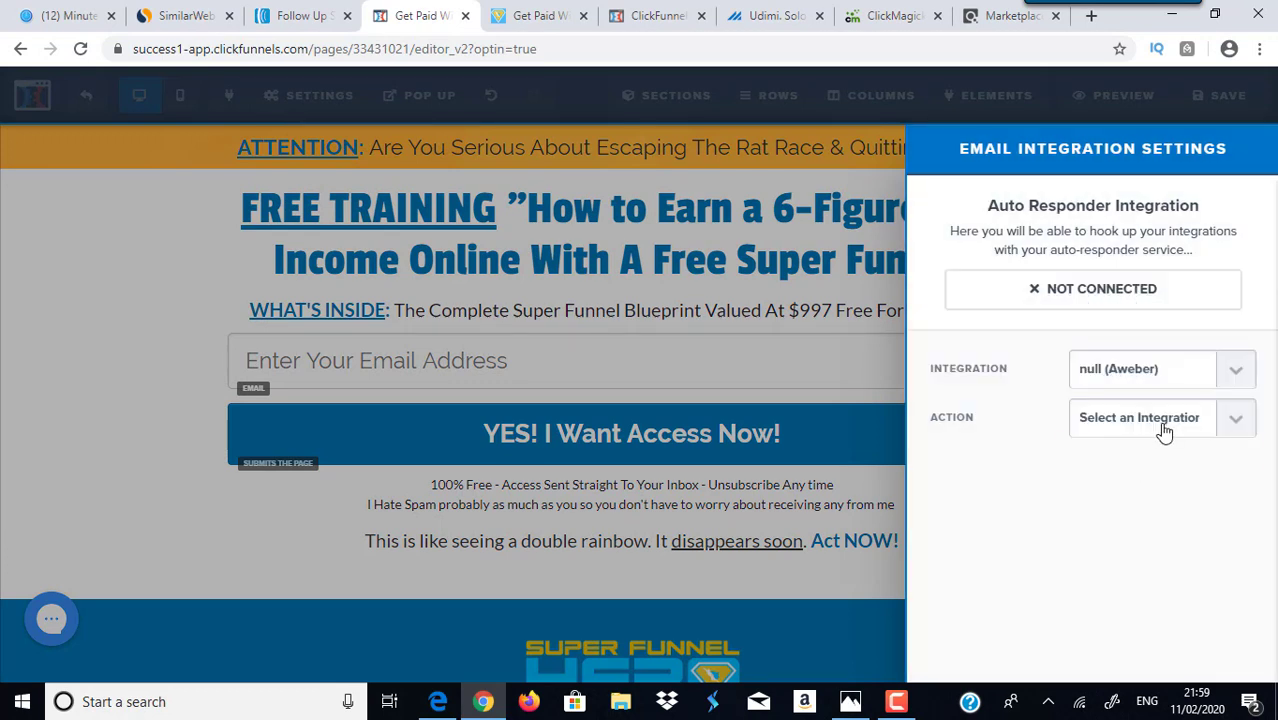
{"action": "left_click", "coordinate": [1161, 428]}
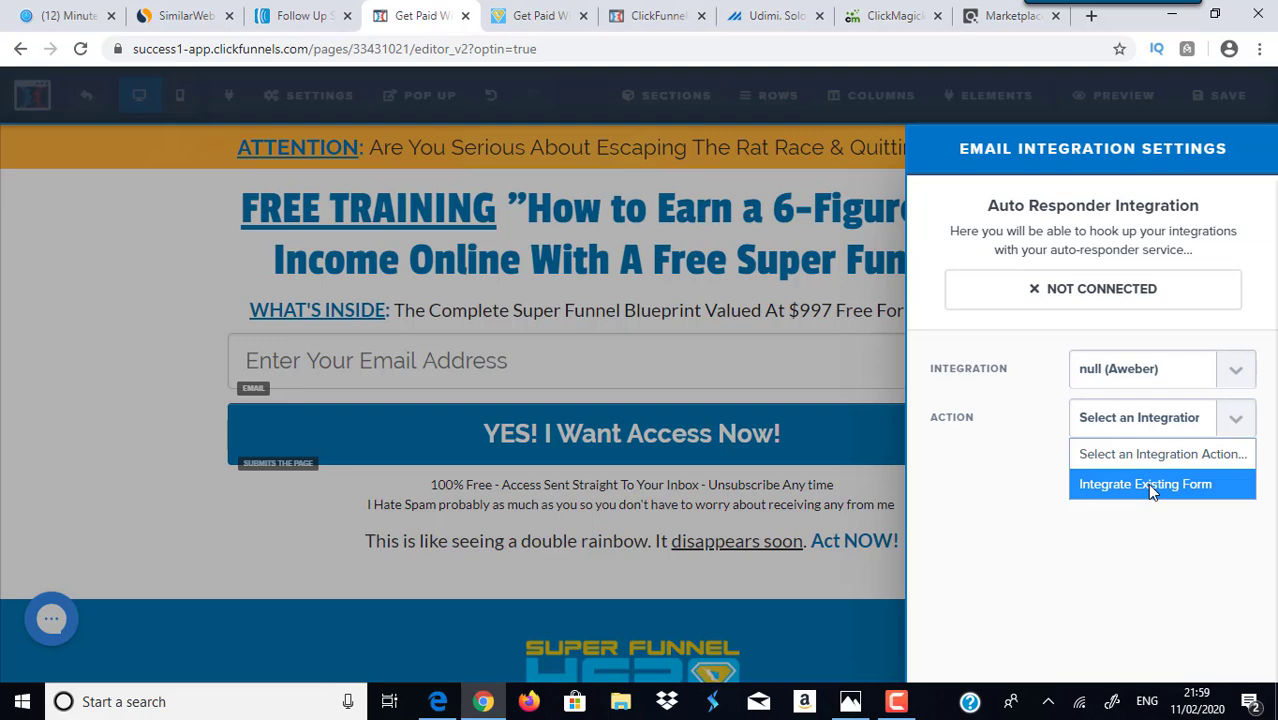
{"action": "left_click", "coordinate": [1147, 483]}
Check the current list name in AWeber, set the list to add to clickbank12minute, and save the opt-in page
{"action": "left_click", "coordinate": [1160, 468]}
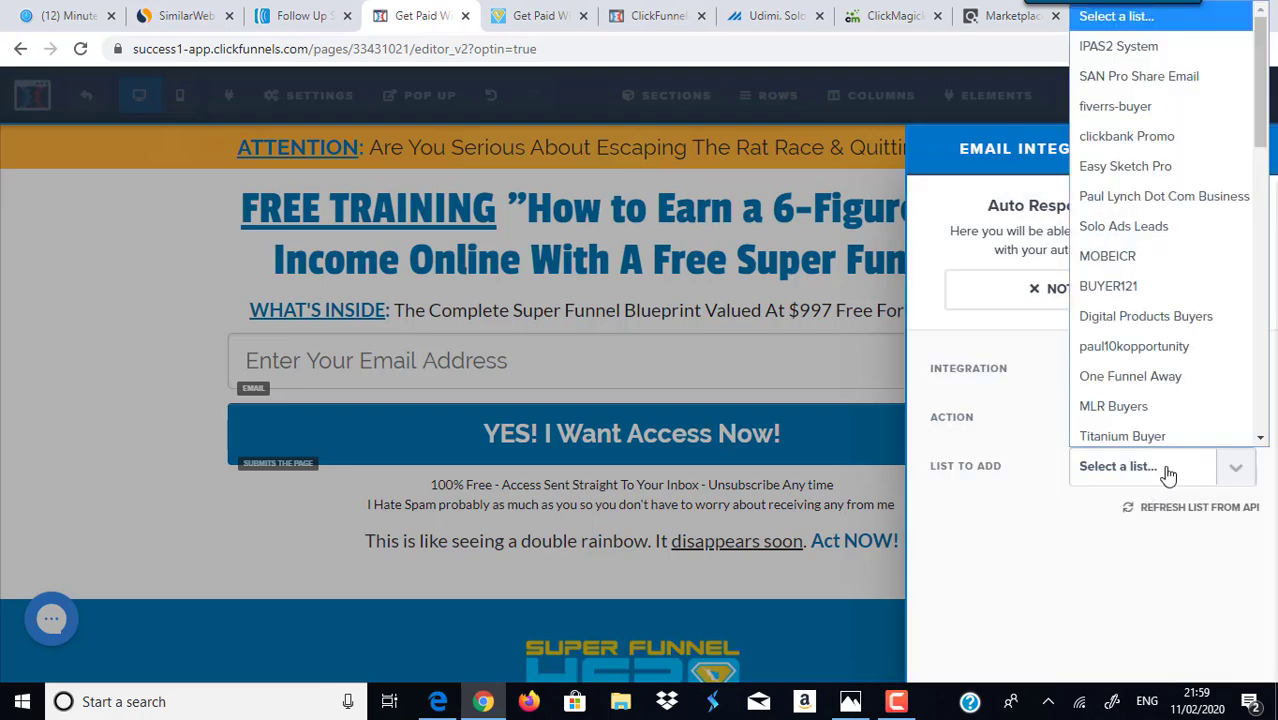
{"action": "left_click", "coordinate": [300, 15]}
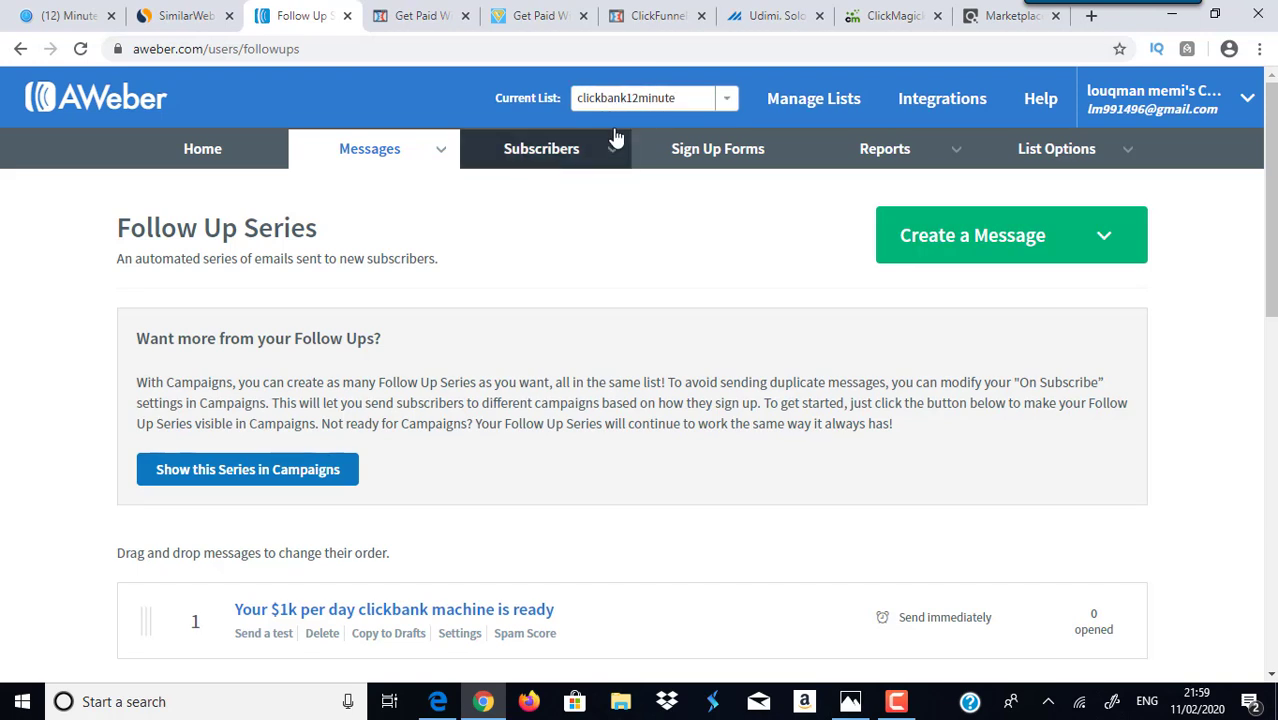
{"action": "left_click", "coordinate": [420, 15]}
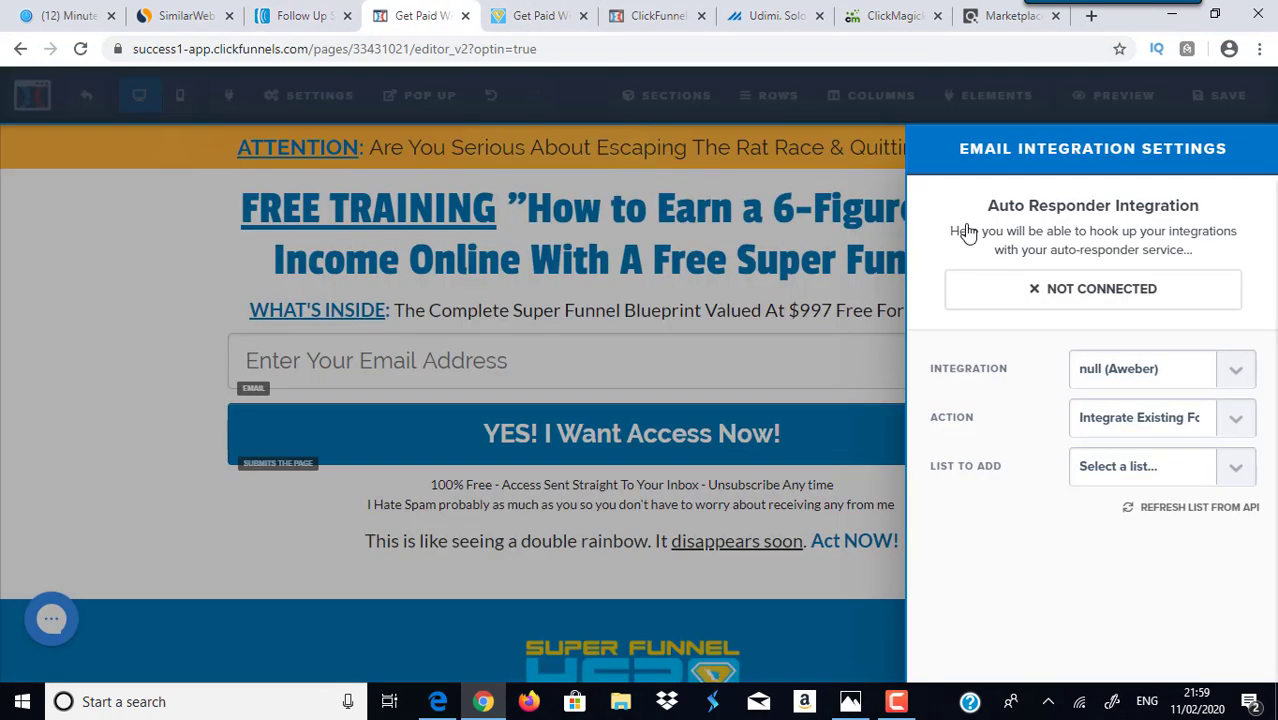
{"action": "left_click", "coordinate": [1150, 468]}
{"action": "left_click_drag", "start_coordinate": [1260, 108], "coordinate": [1260, 393]}
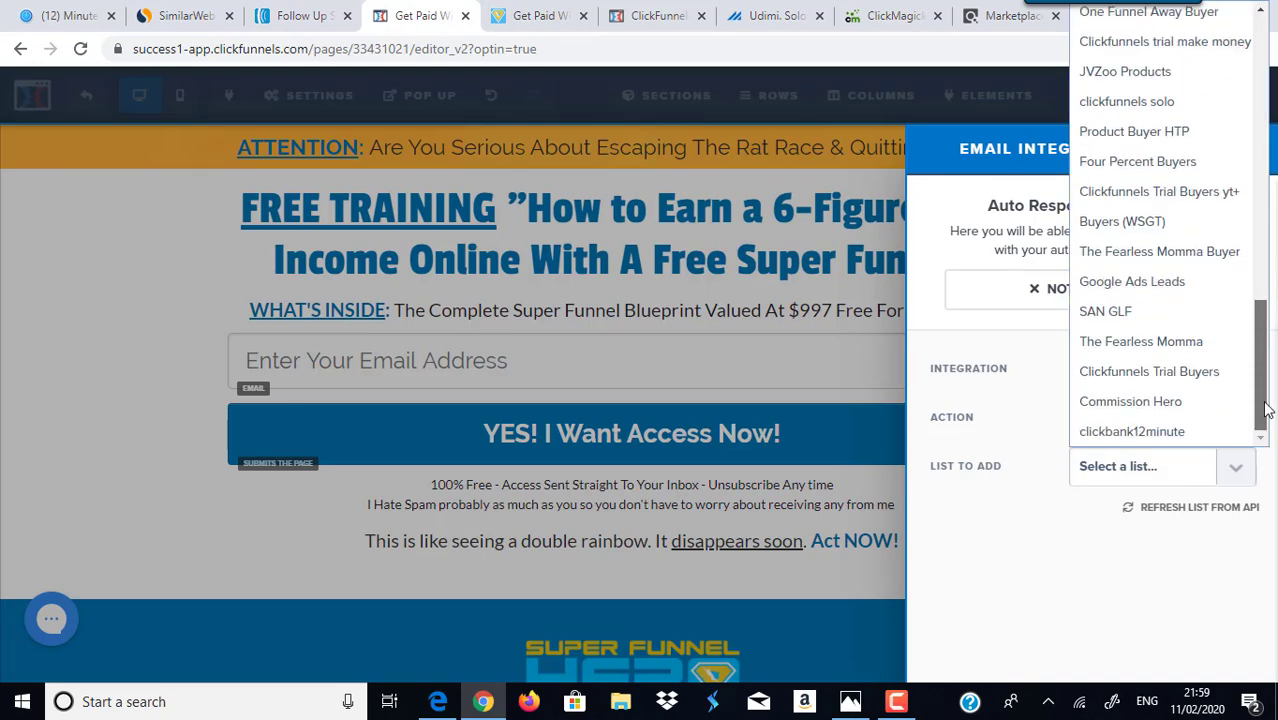
{"action": "left_click", "coordinate": [1158, 437]}
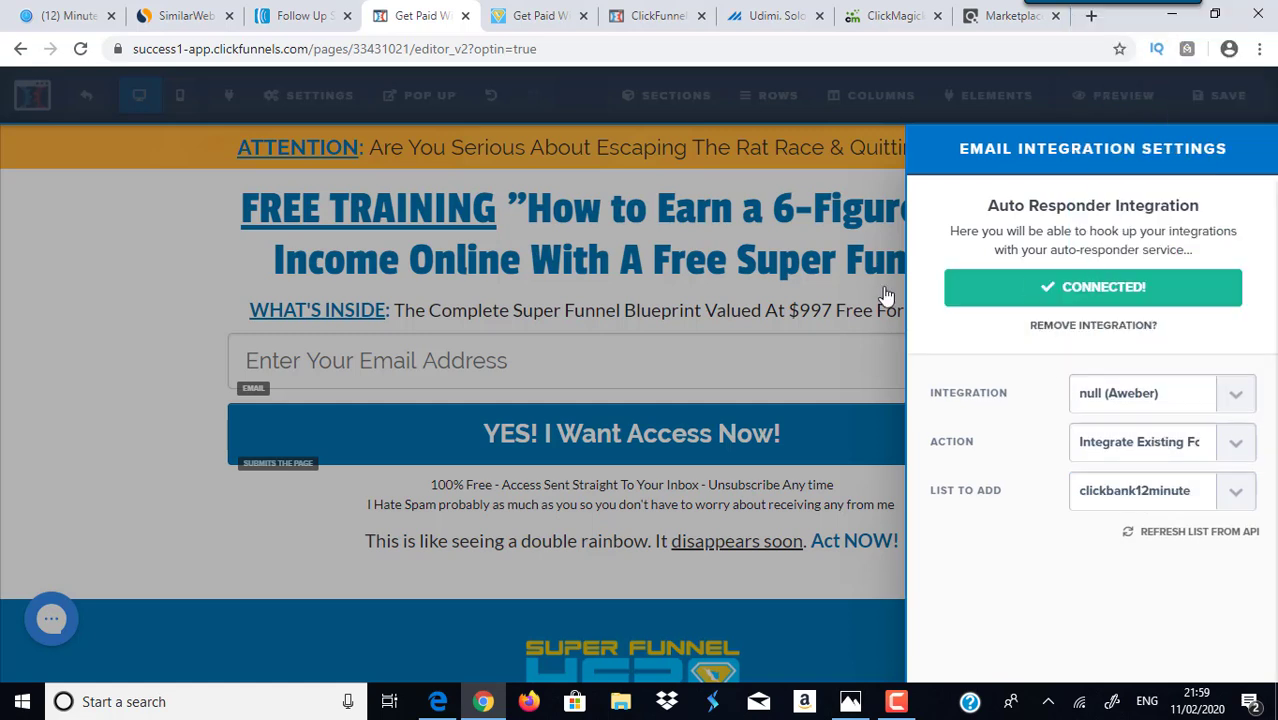
{"action": "left_click", "coordinate": [593, 254]}
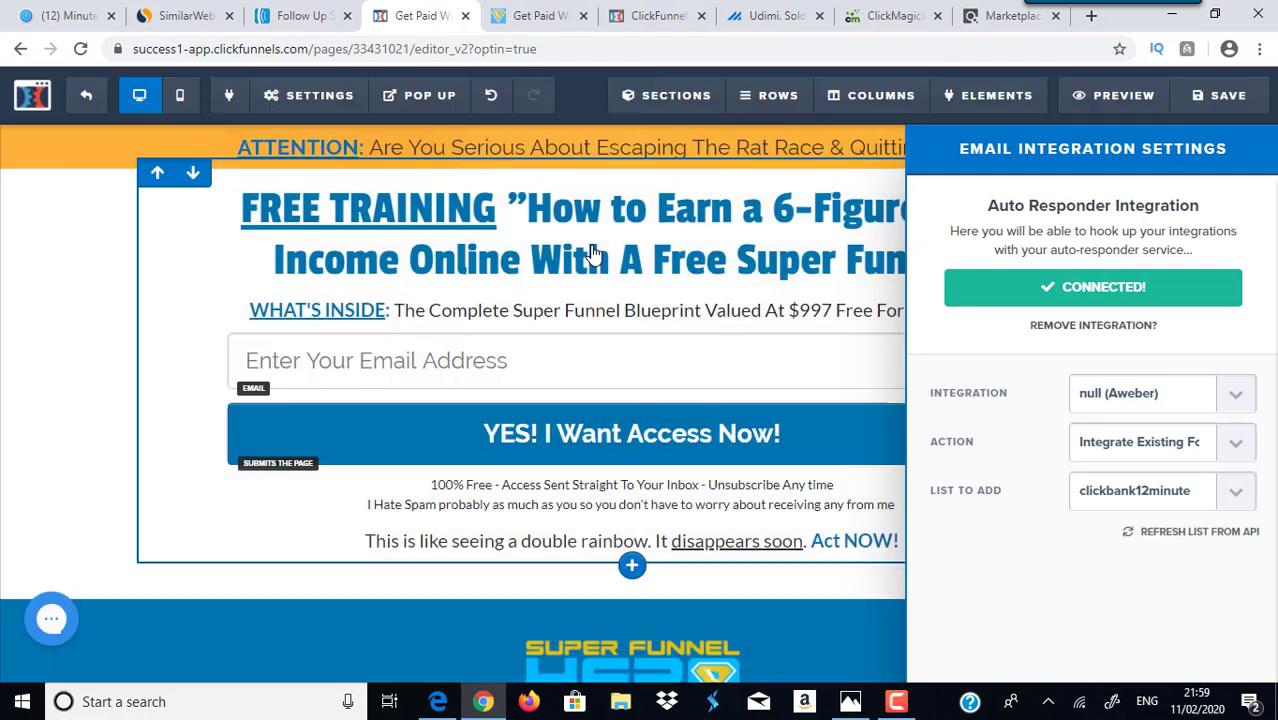
{"action": "left_click", "coordinate": [1232, 104]}
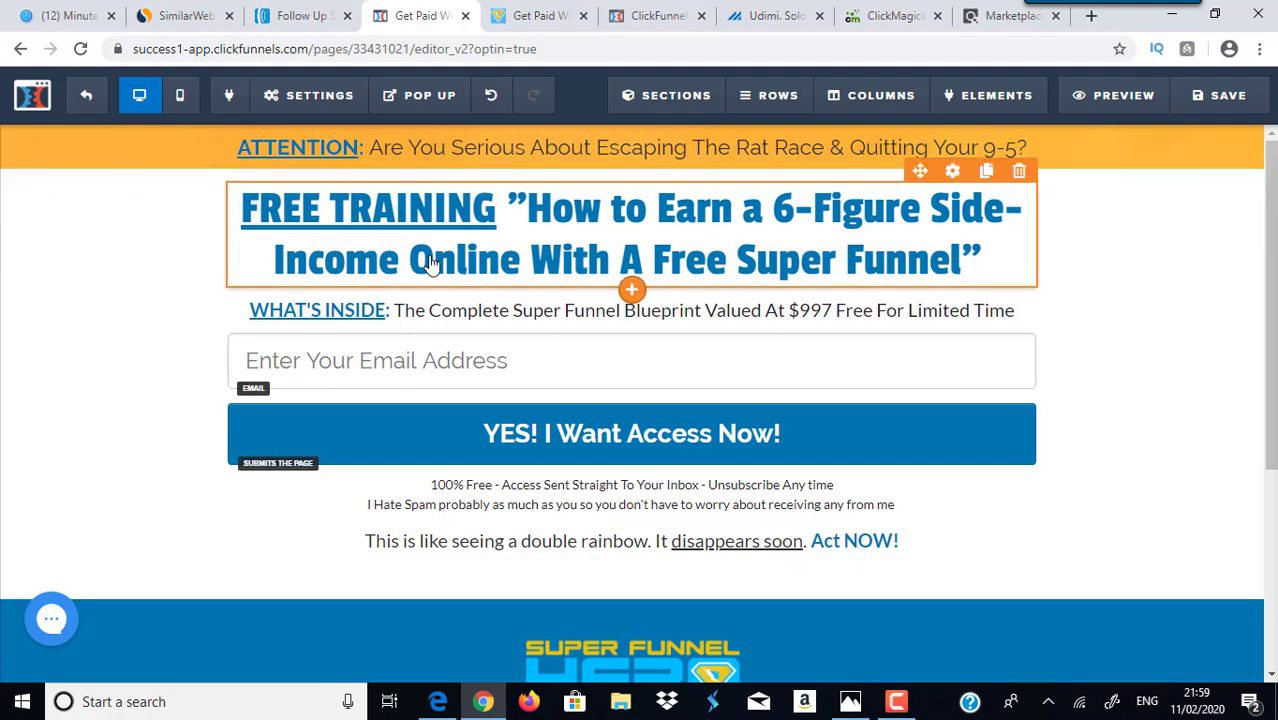
From the ClickFunnels dashboard, open the Super Funnel Hero (Share) funnel and go to its superfunnel step
{"action": "left_click", "coordinate": [352, 97]}
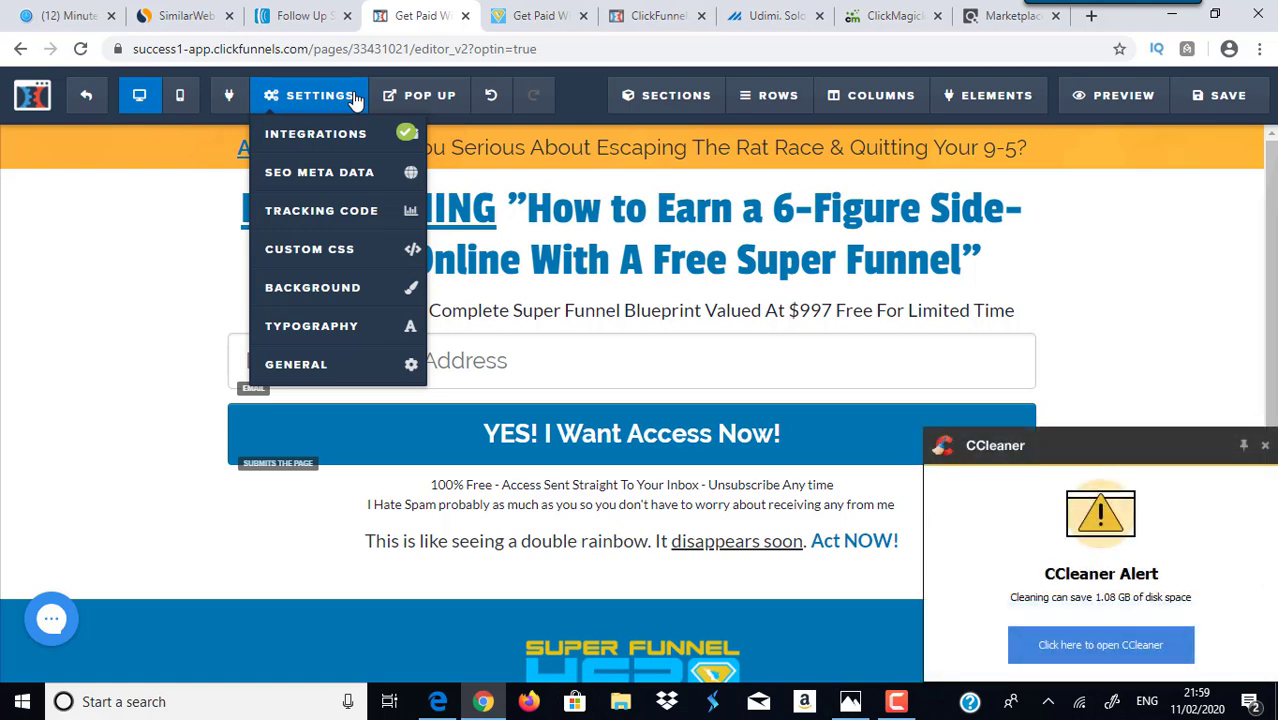
{"action": "left_click", "coordinate": [632, 15]}
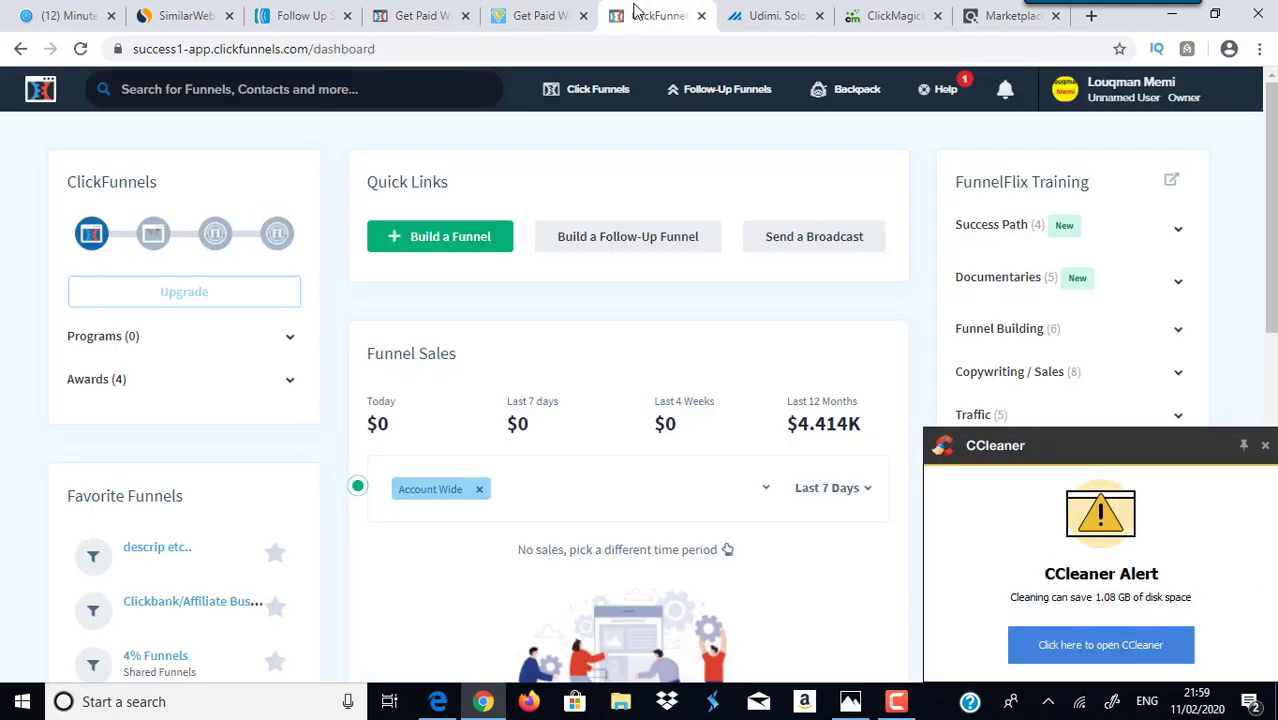
{"action": "mouse_move", "coordinate": [600, 96]}
{"action": "left_click", "coordinate": [575, 128]}
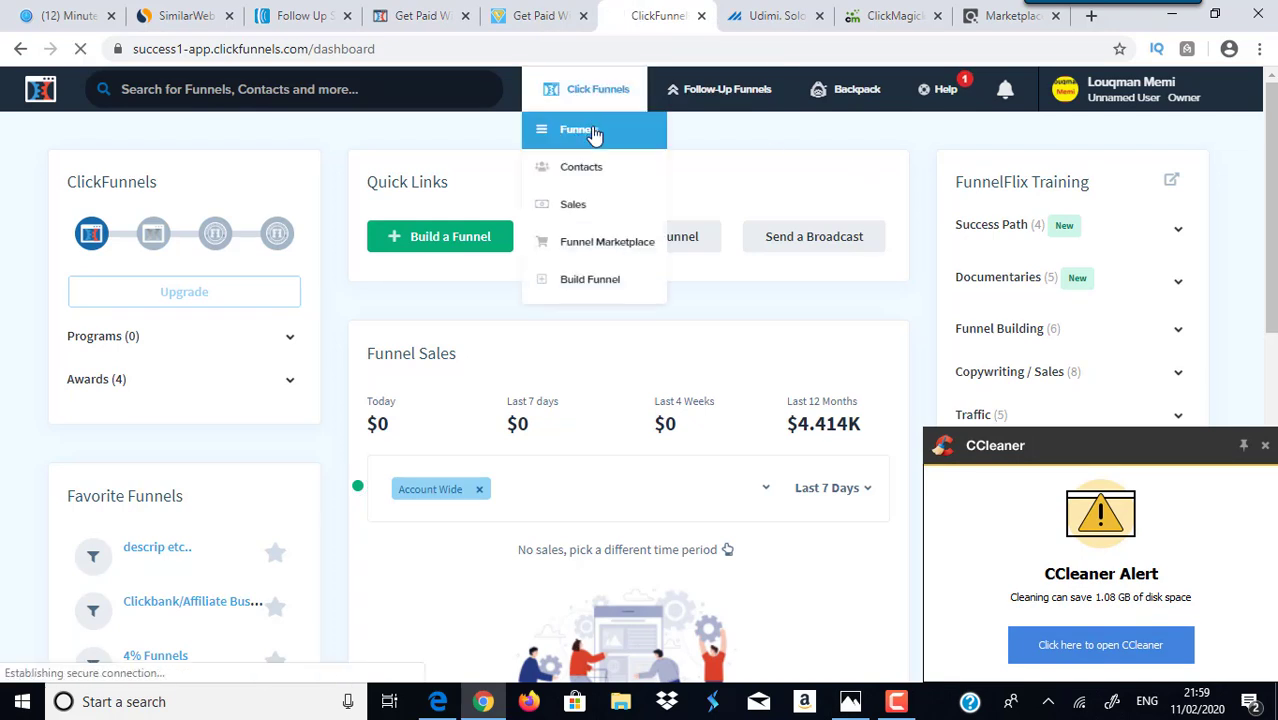
{"action": "left_click", "coordinate": [1265, 446]}
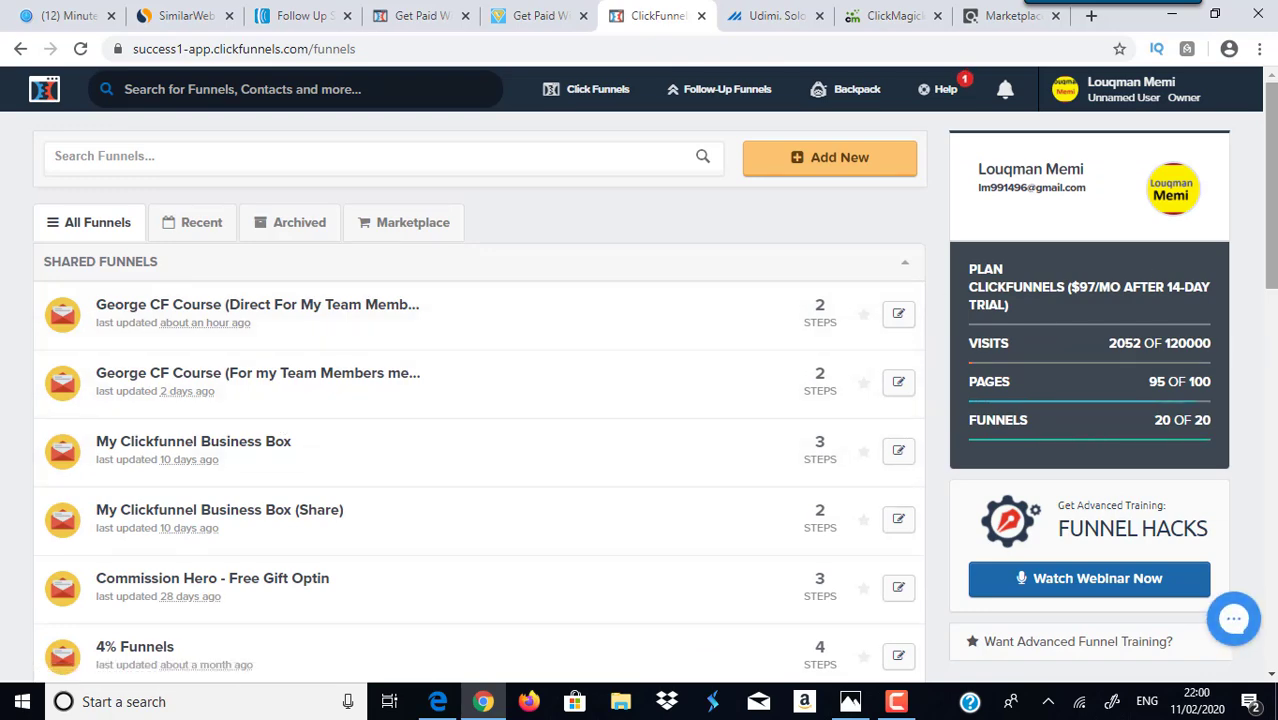
{"action": "scroll", "coordinate": [365, 453], "scroll_direction": "down", "scroll_amount": 2}
{"action": "scroll", "coordinate": [356, 322], "scroll_direction": "down", "scroll_amount": 1}
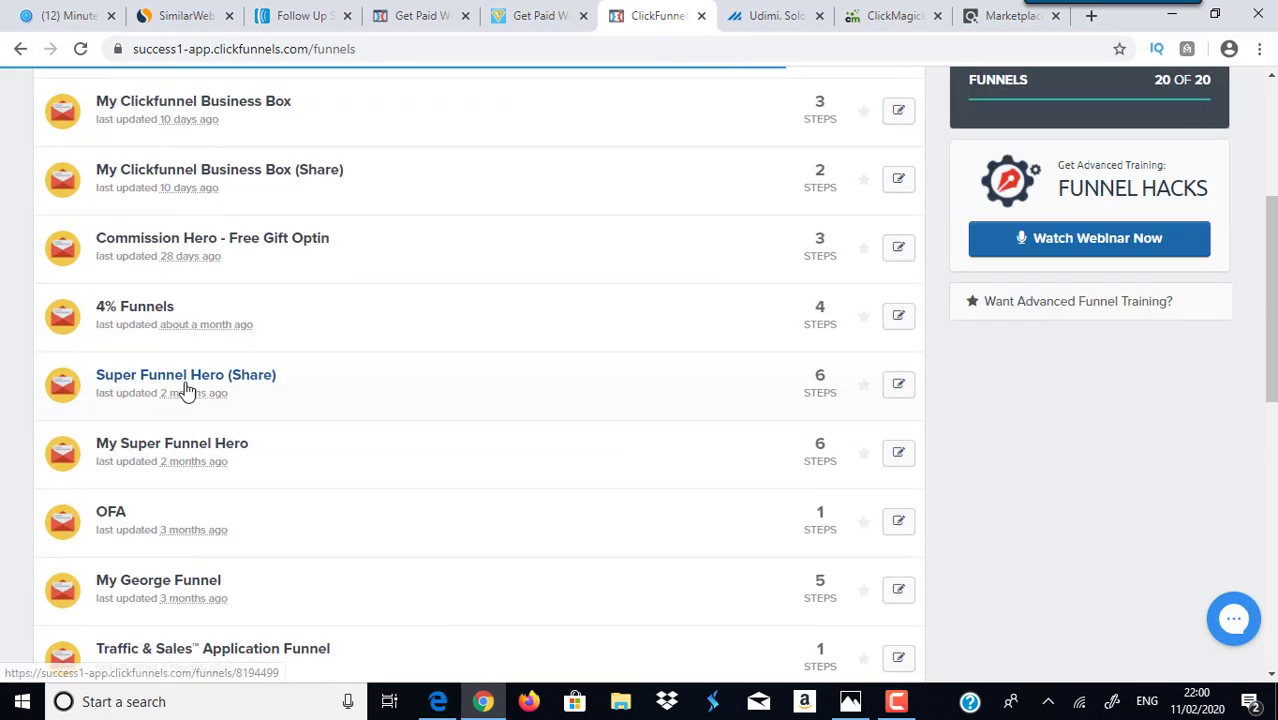
{"action": "left_click", "coordinate": [185, 388]}
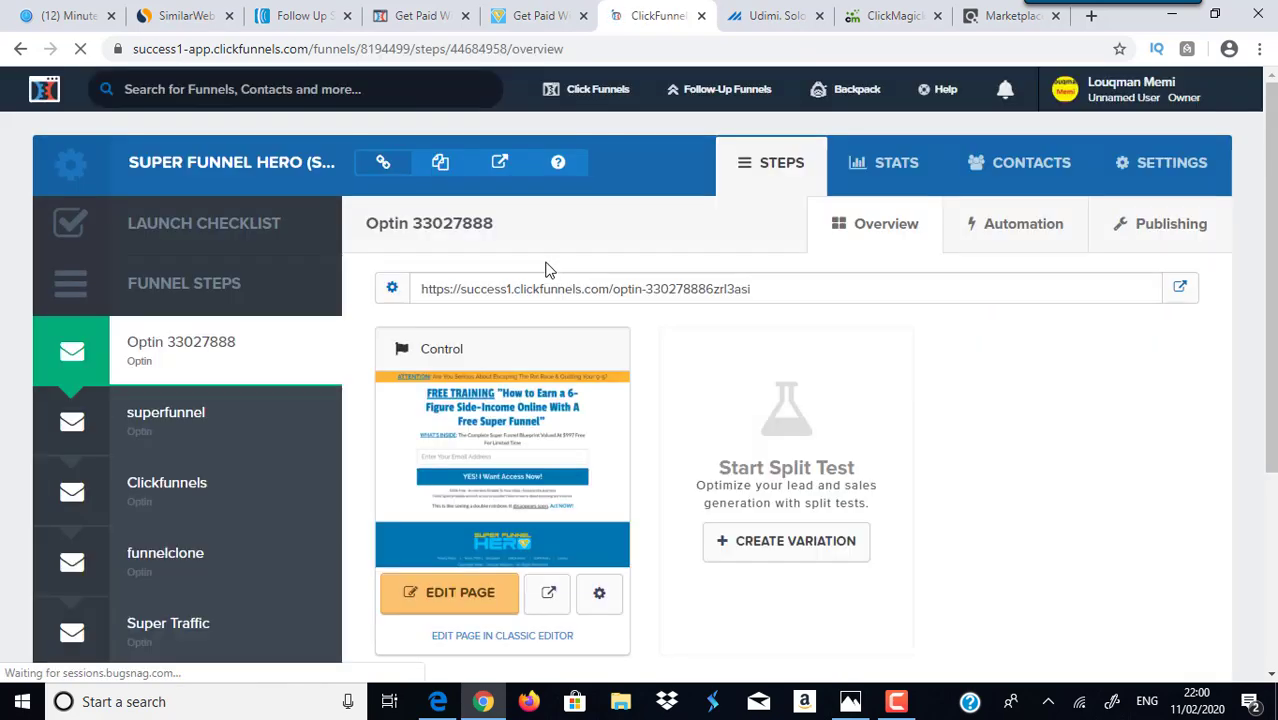
{"action": "left_click", "coordinate": [215, 415]}
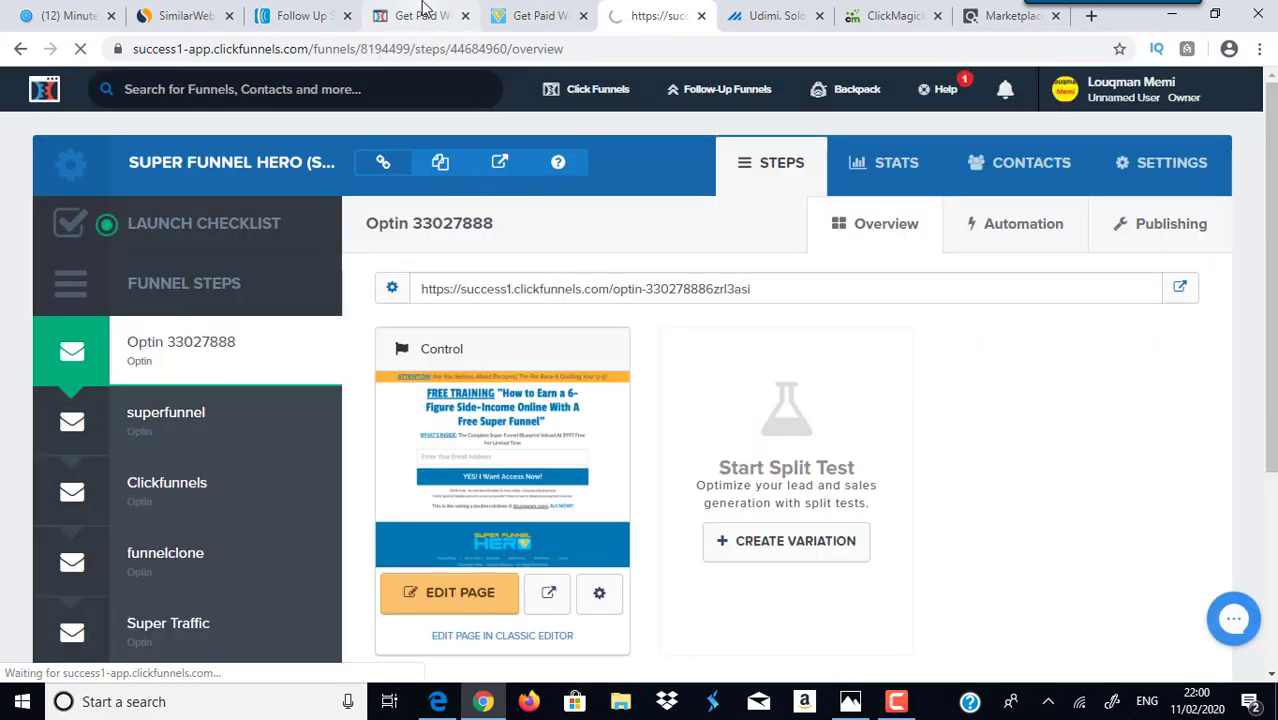
Return to the opt-in page editor and open the On Submit Go To address in its general settings for editing
{"action": "left_click", "coordinate": [423, 12]}
{"action": "mouse_move", "coordinate": [290, 98]}
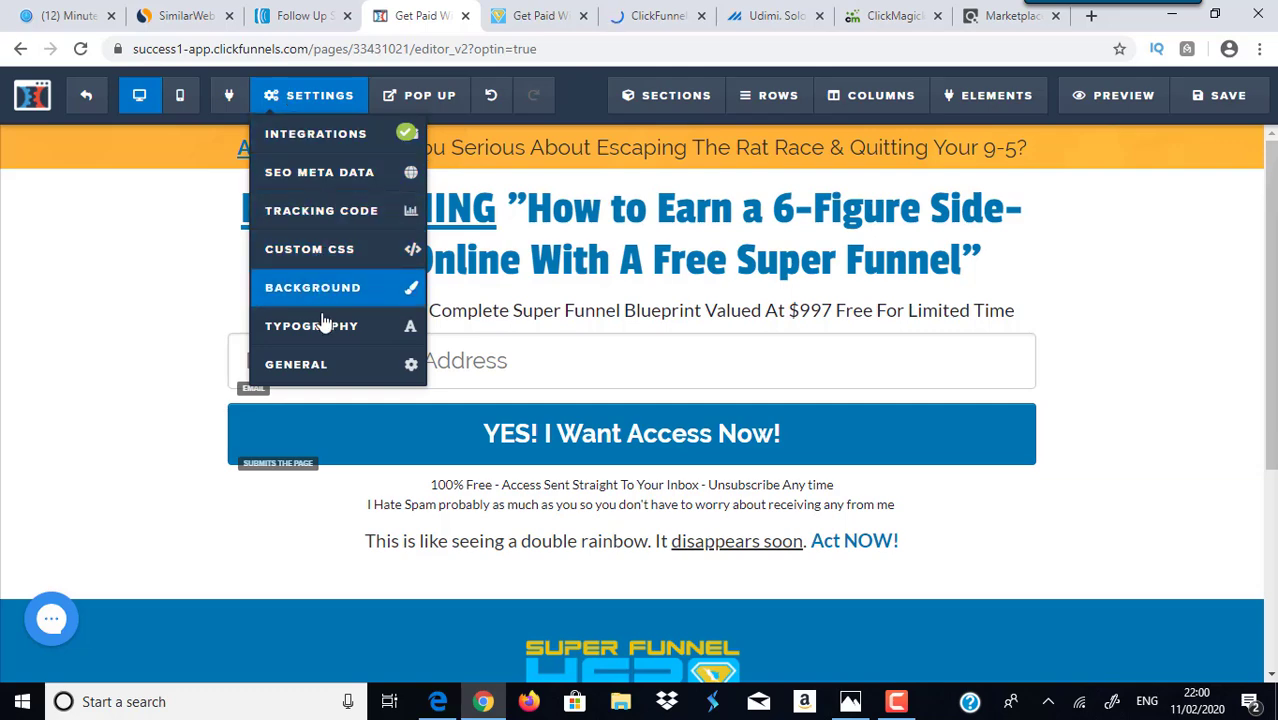
{"action": "left_click", "coordinate": [320, 368]}
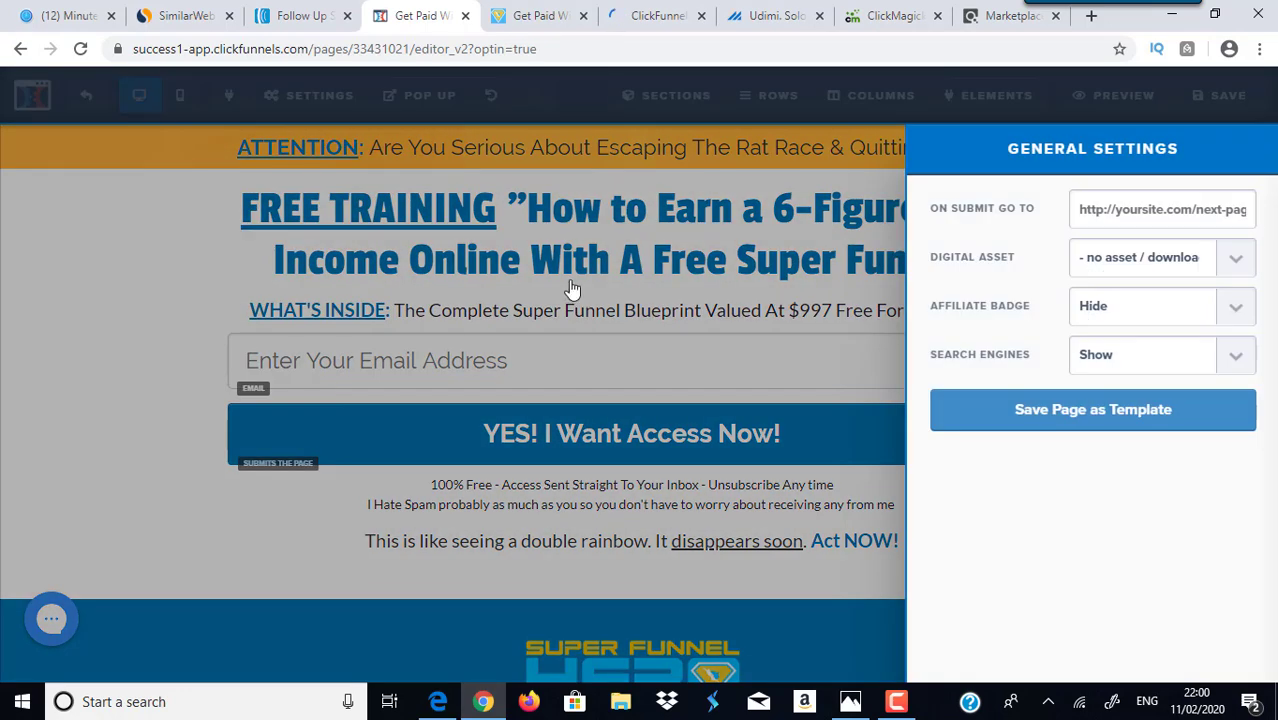
{"action": "left_click", "coordinate": [1115, 208]}
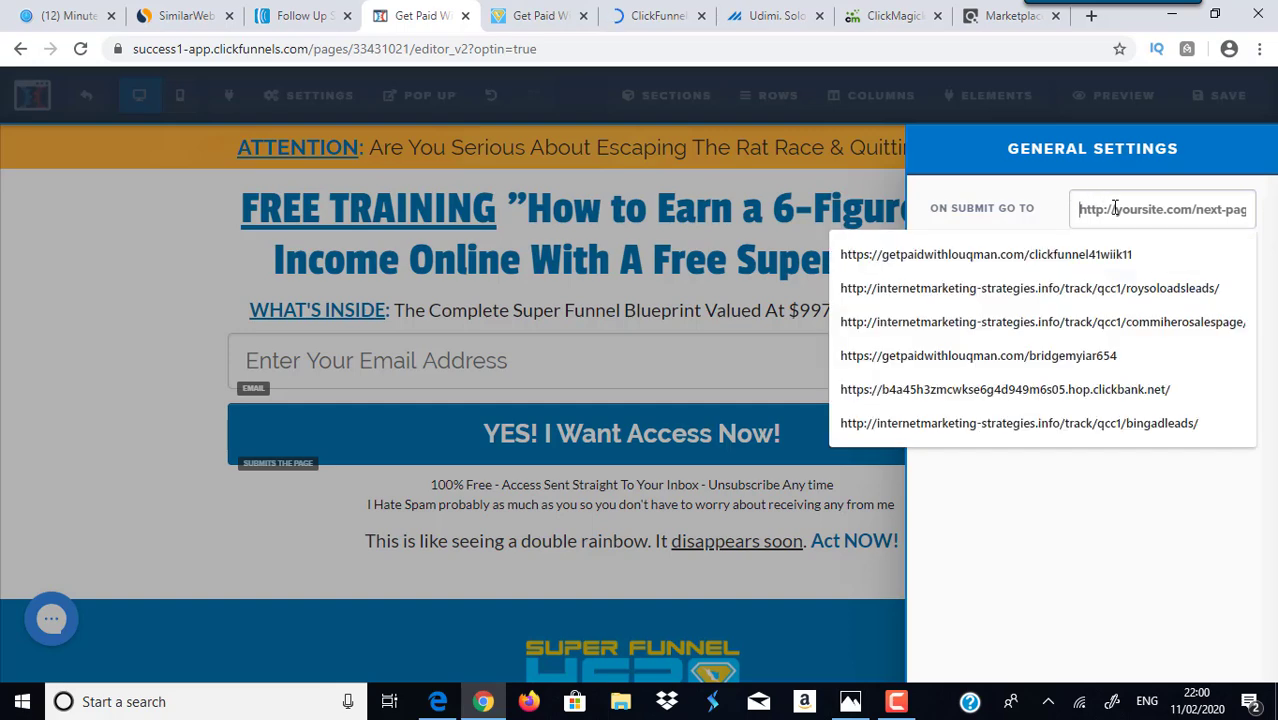
Select the superfunnel step's page URL in the funnel overview and return to the opt-in page's general settings
{"action": "left_click", "coordinate": [665, 15]}
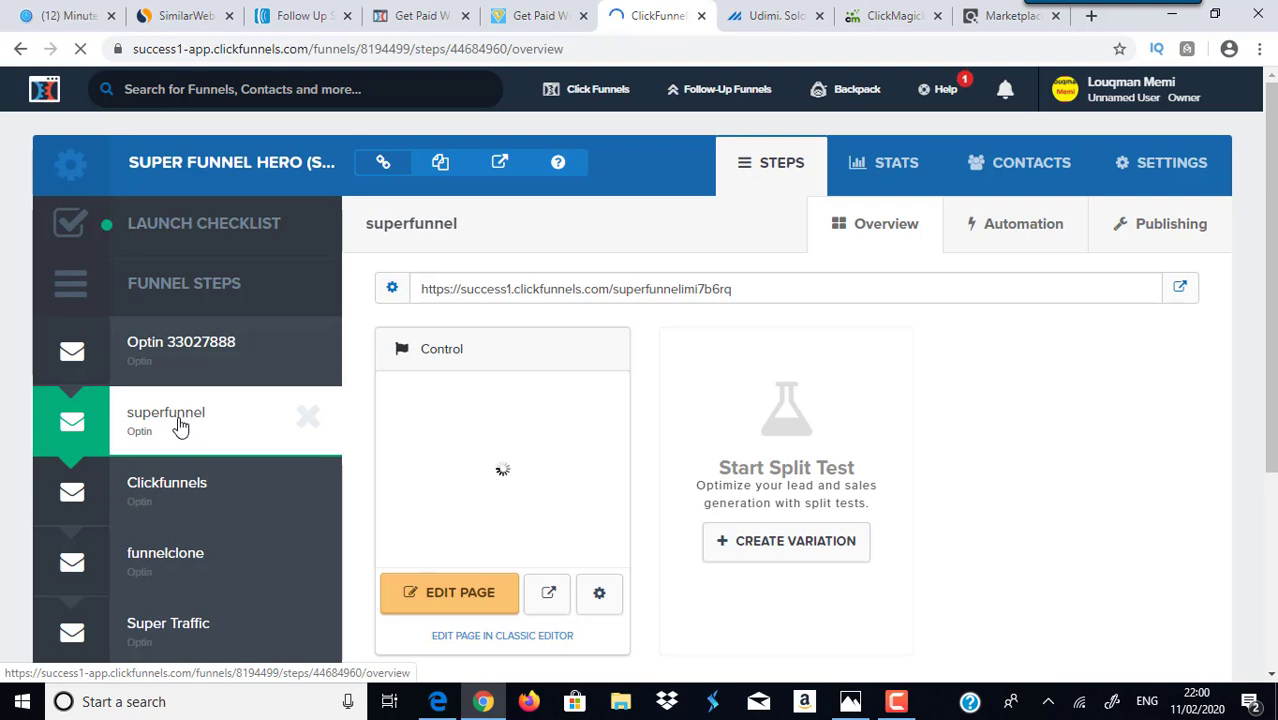
{"action": "left_click_drag", "start_coordinate": [757, 298], "coordinate": [418, 302]}
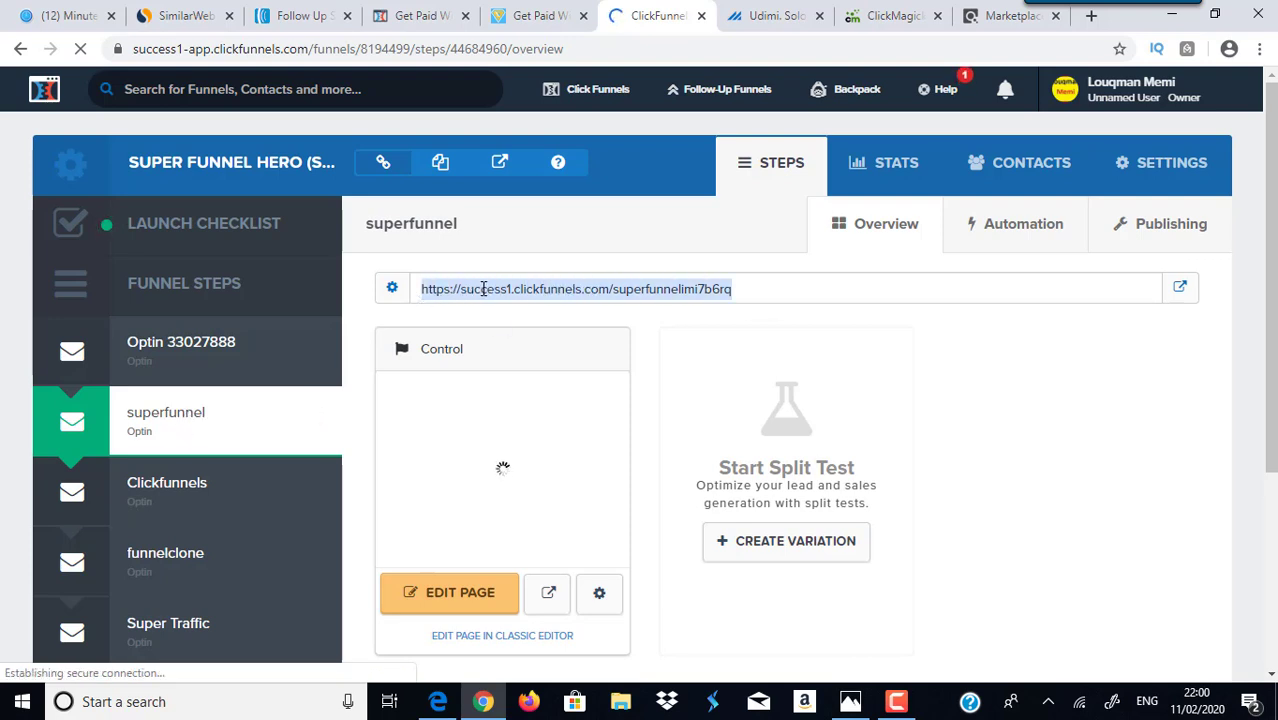
{"action": "left_click", "coordinate": [420, 15]}
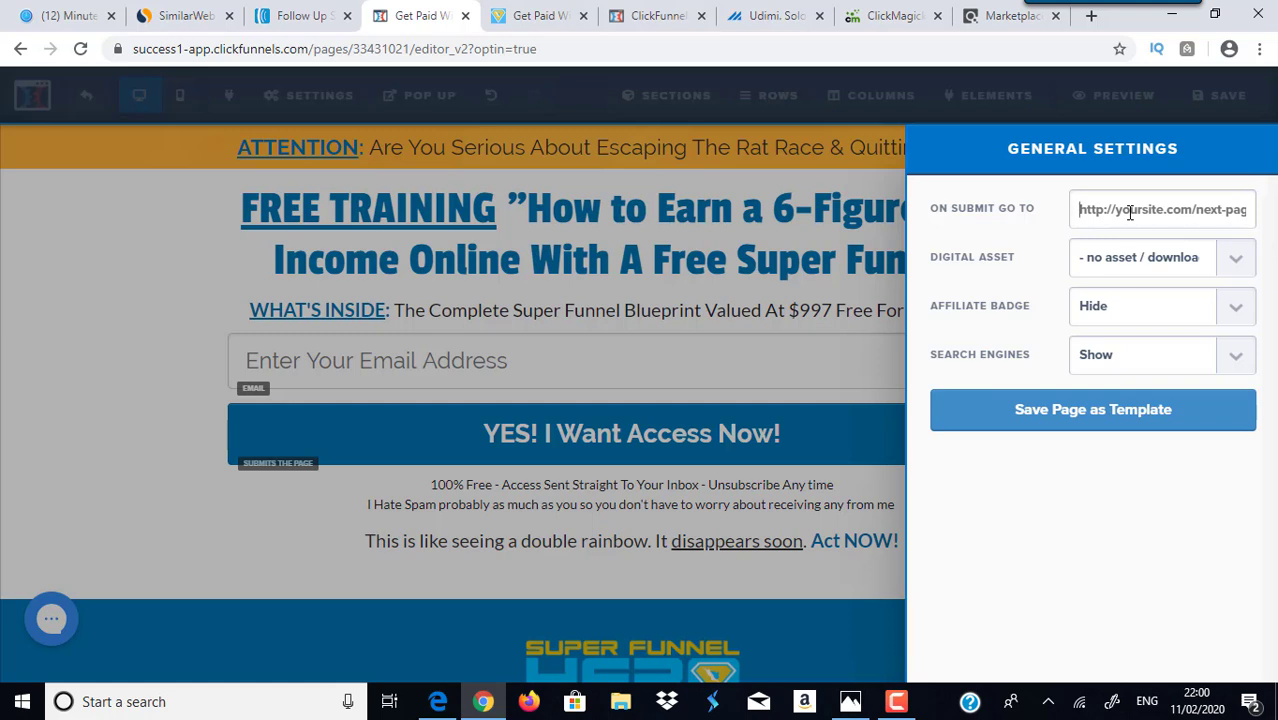
Examine the funnel's list of steps and the superfunnel URL alongside the opt-in page's On Submit Go To setting
{"action": "left_click", "coordinate": [655, 15]}
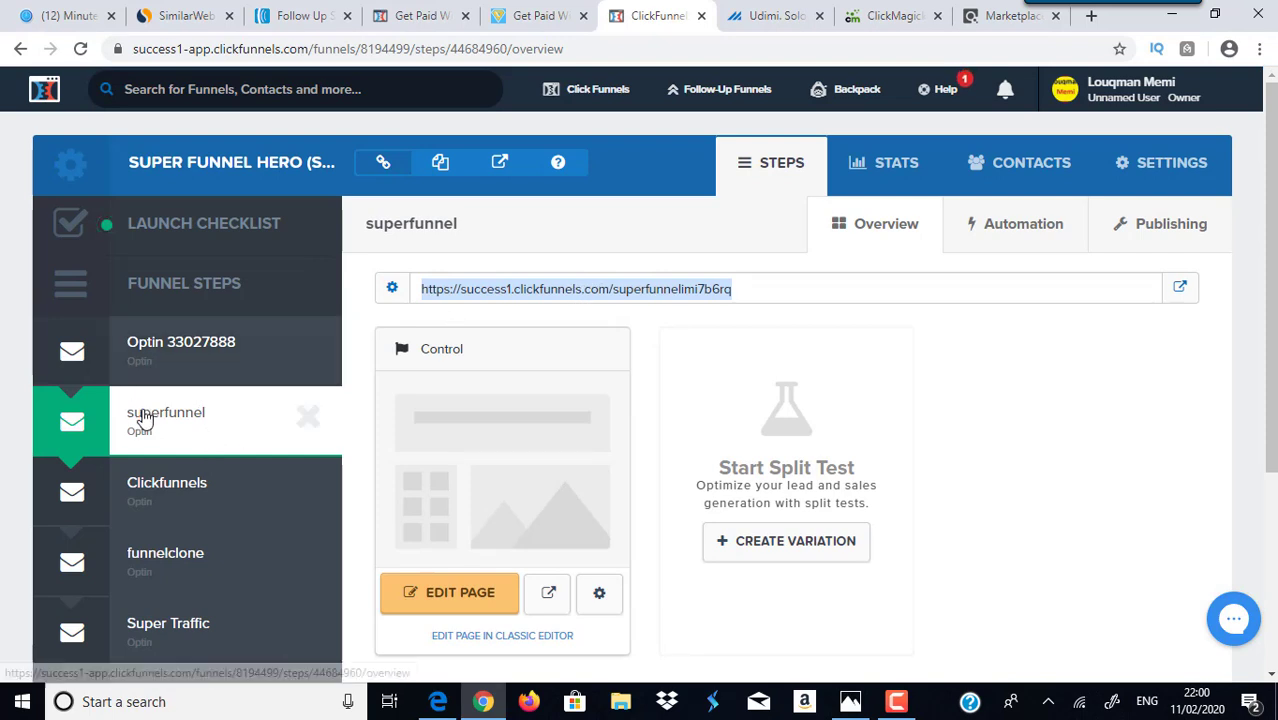
{"action": "left_click", "coordinate": [420, 15]}
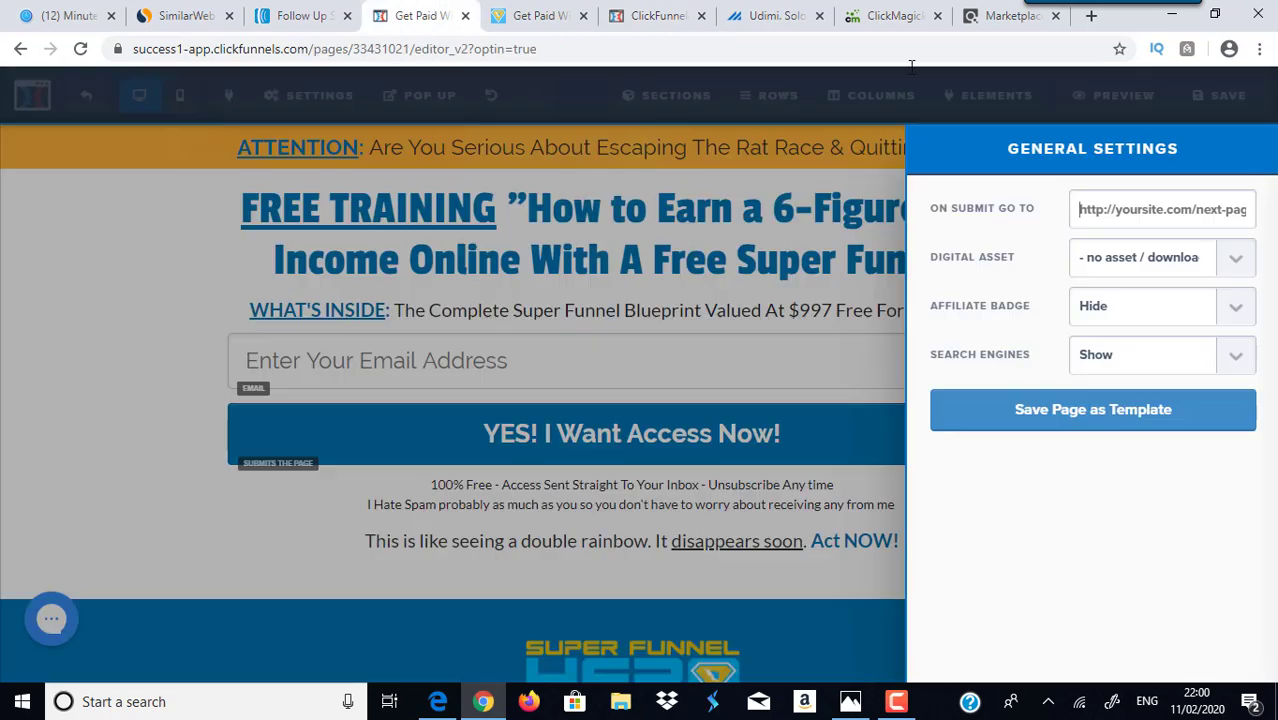
{"action": "left_click", "coordinate": [652, 15]}
{"action": "scroll", "coordinate": [1027, 306], "scroll_direction": "down", "scroll_amount": 1}
{"action": "scroll", "coordinate": [710, 252], "scroll_direction": "down", "scroll_amount": 1}
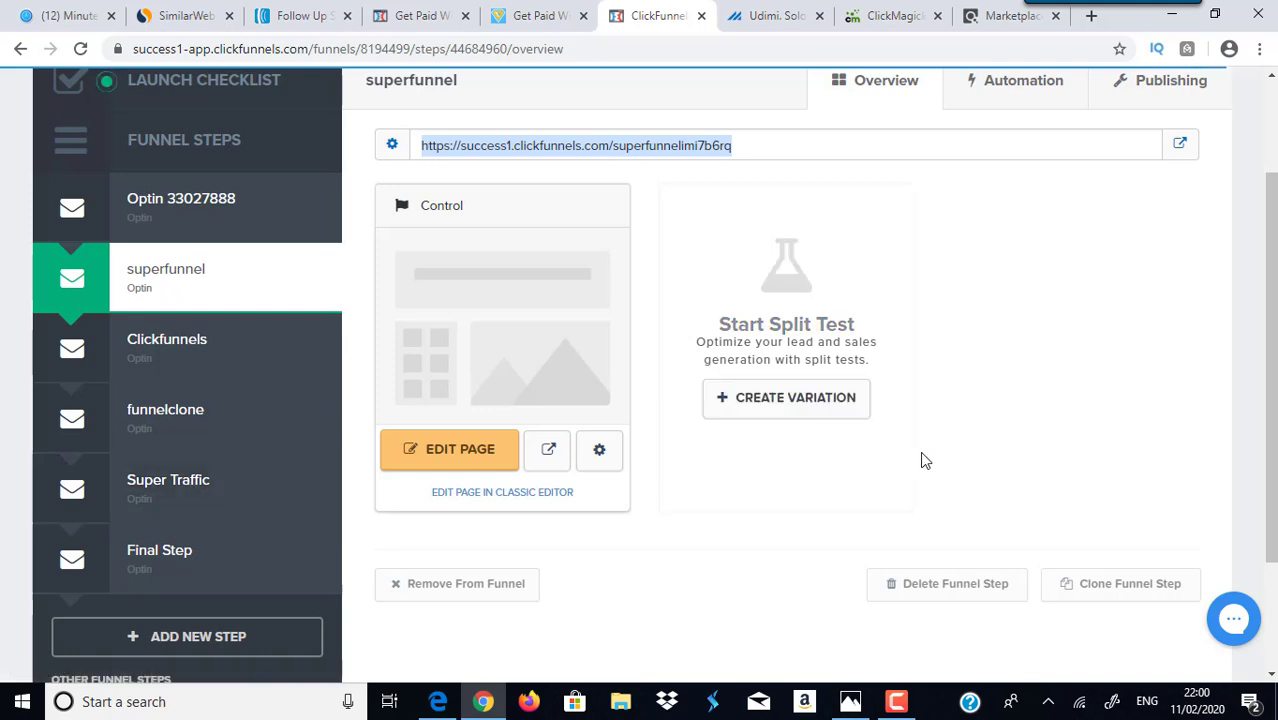
{"action": "scroll", "coordinate": [633, 205], "scroll_direction": "up", "scroll_amount": 2}
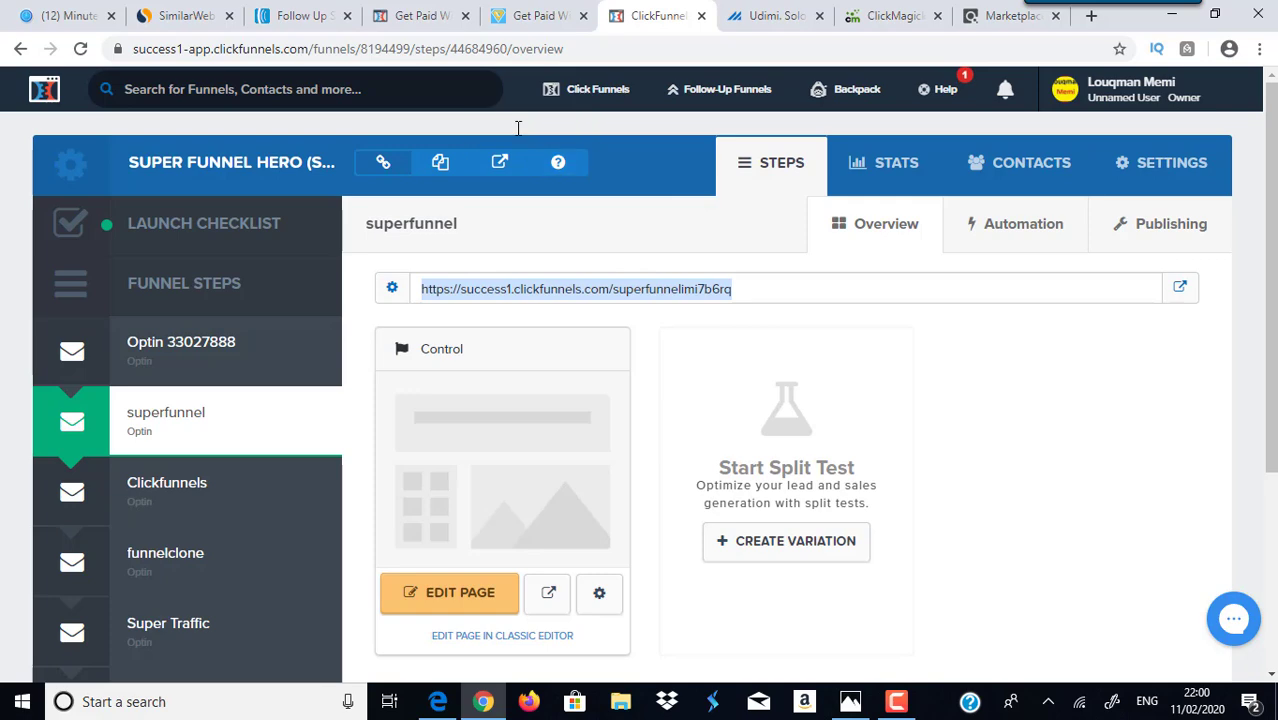
{"action": "left_click", "coordinate": [420, 15]}
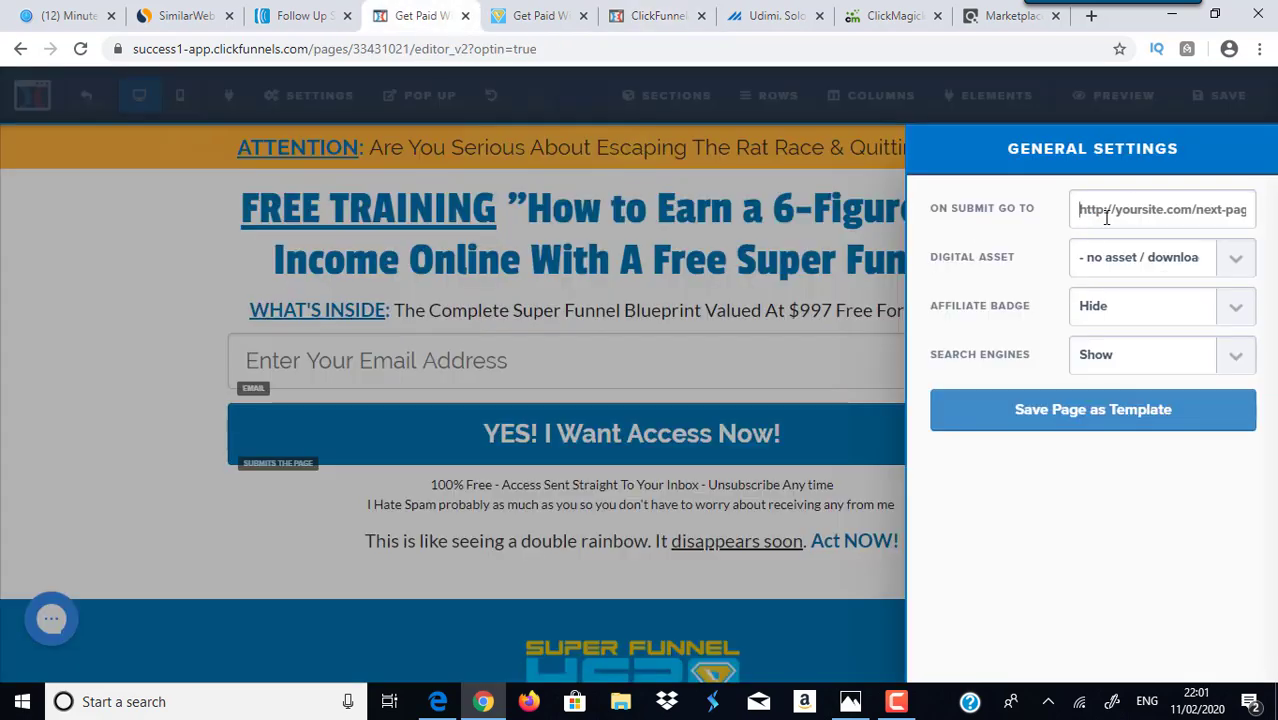
{"action": "left_click", "coordinate": [670, 14]}
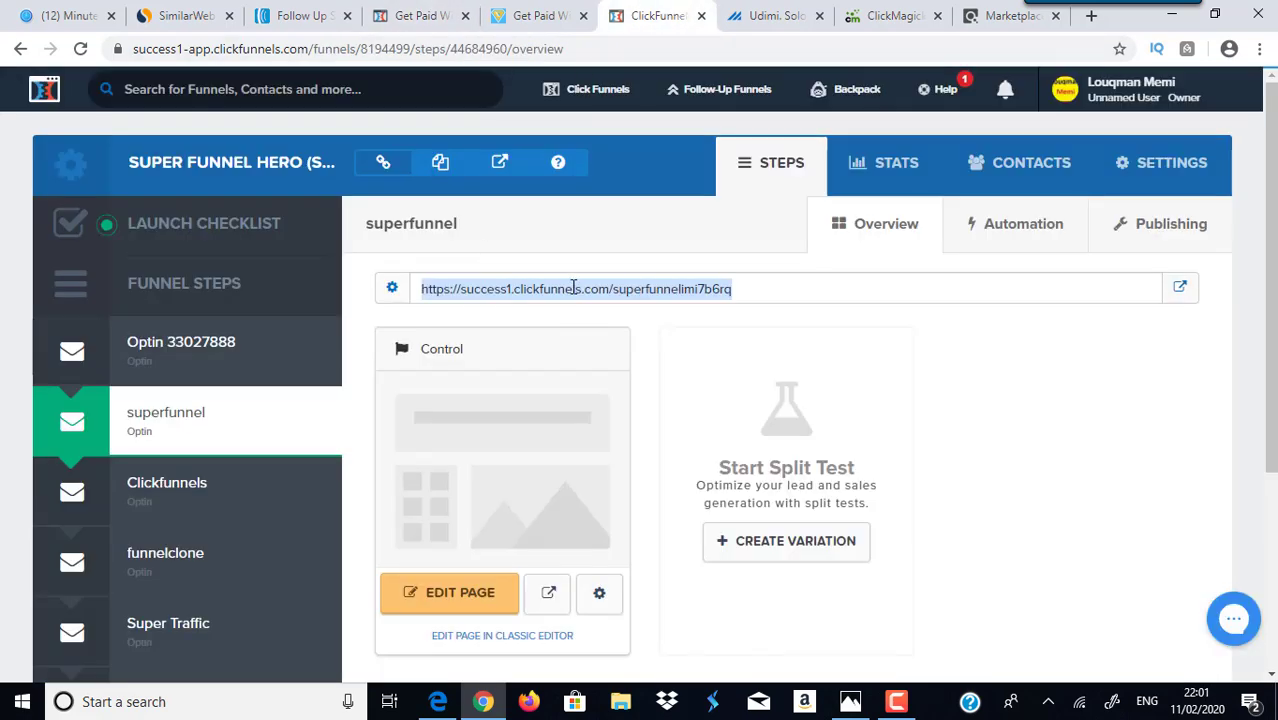
{"action": "left_click", "coordinate": [420, 15]}
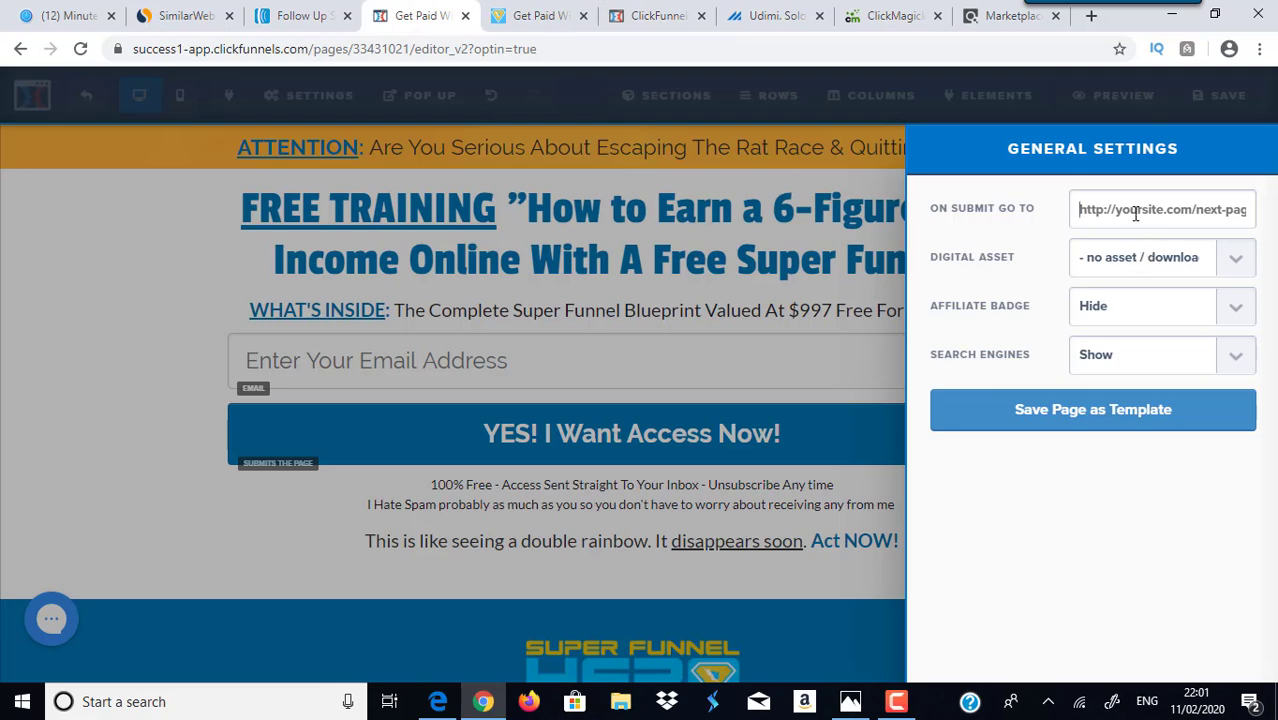
In the ClickBank marketplace, generate a HopLink for The 12 Minute Affiliate System with the tracking ID leads
{"action": "left_click", "coordinate": [993, 14]}
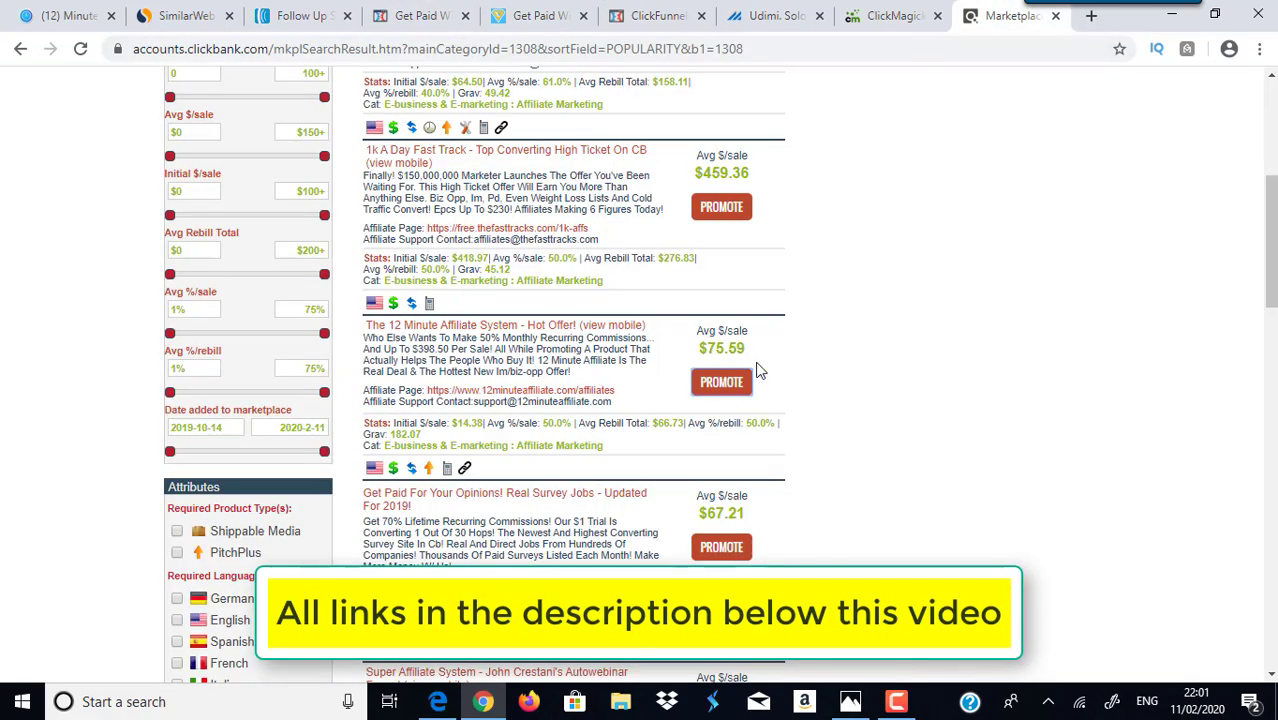
{"action": "left_click", "coordinate": [720, 383]}
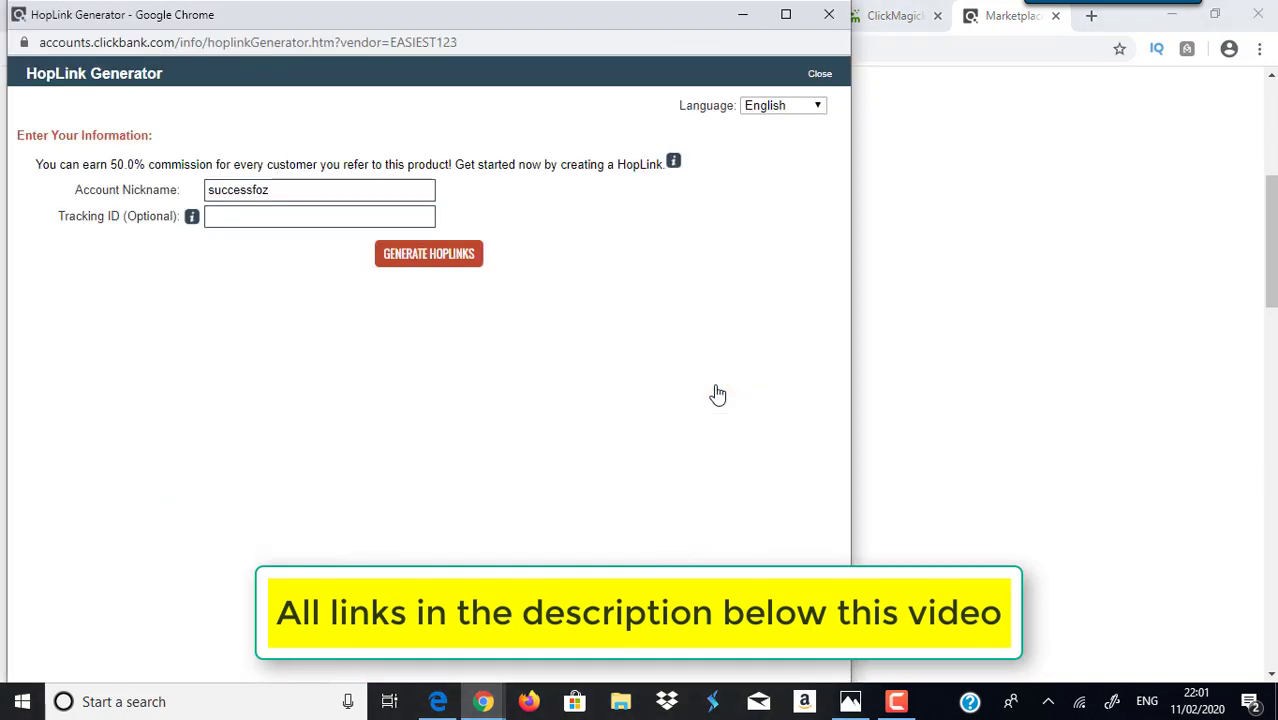
{"action": "left_click", "coordinate": [312, 216]}
{"action": "left_click", "coordinate": [286, 216]}
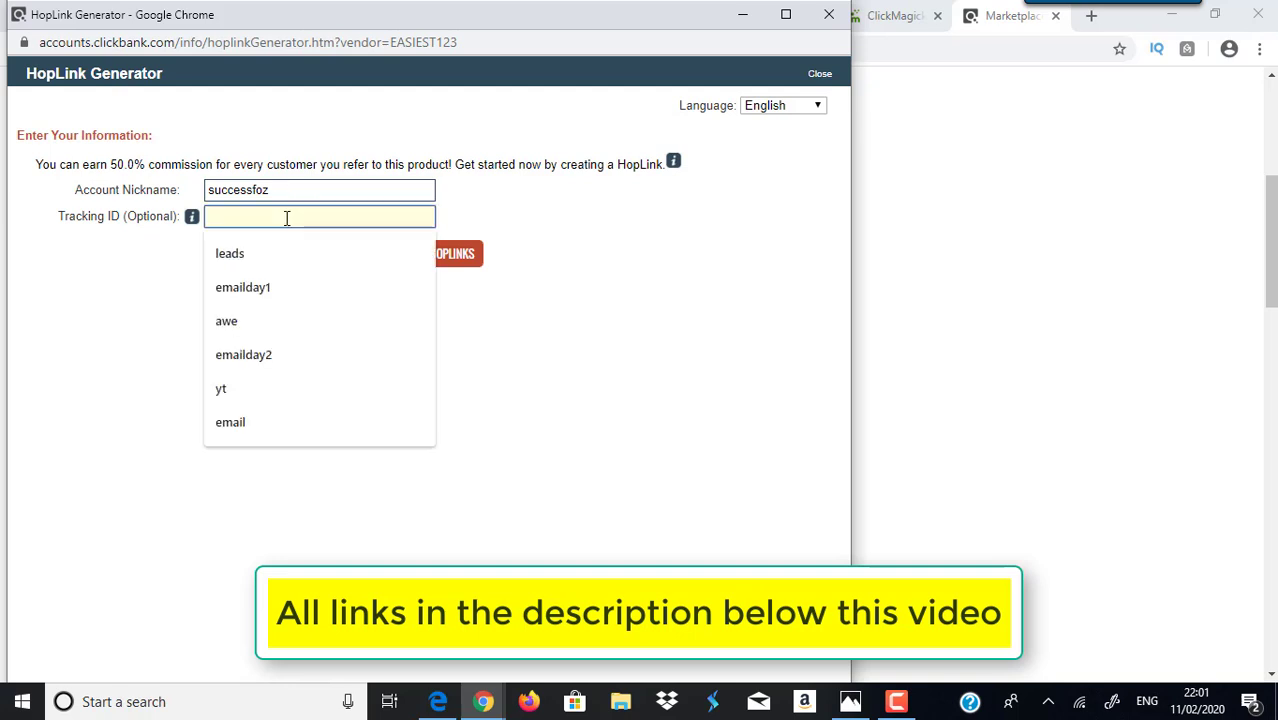
{"action": "type", "text": "leads"}
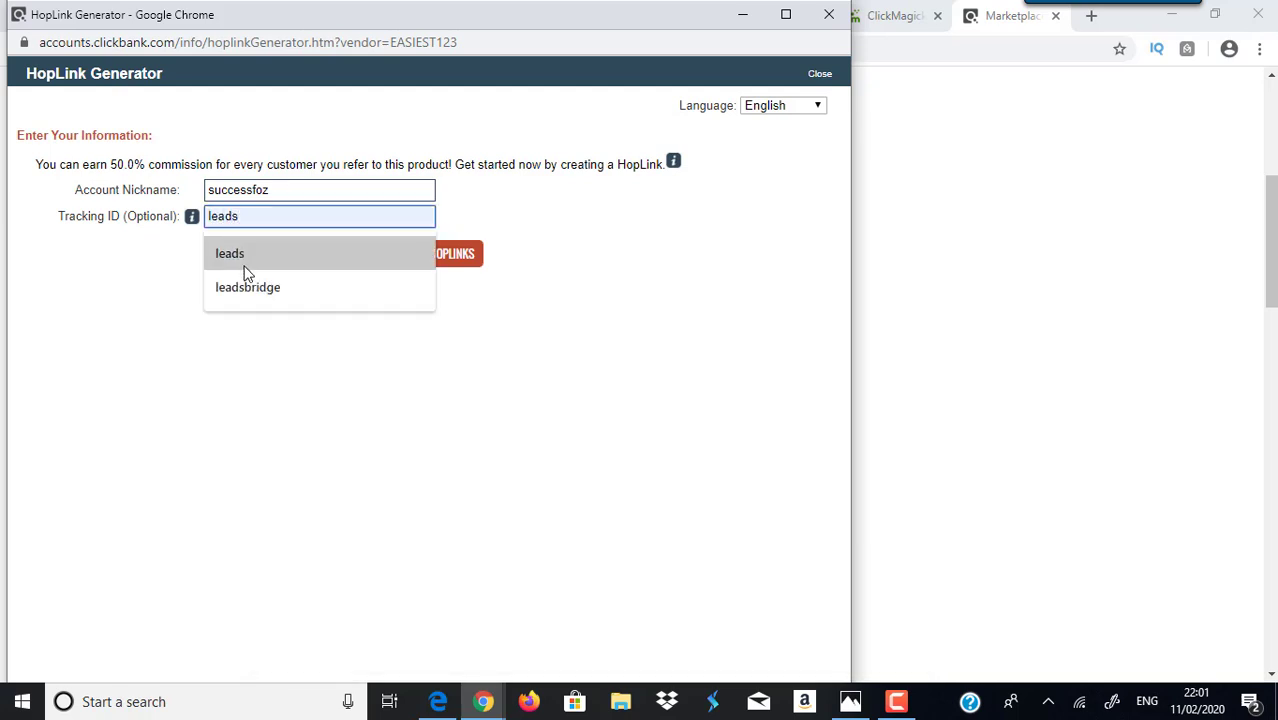
{"action": "left_click", "coordinate": [262, 258]}
{"action": "left_click", "coordinate": [410, 268]}
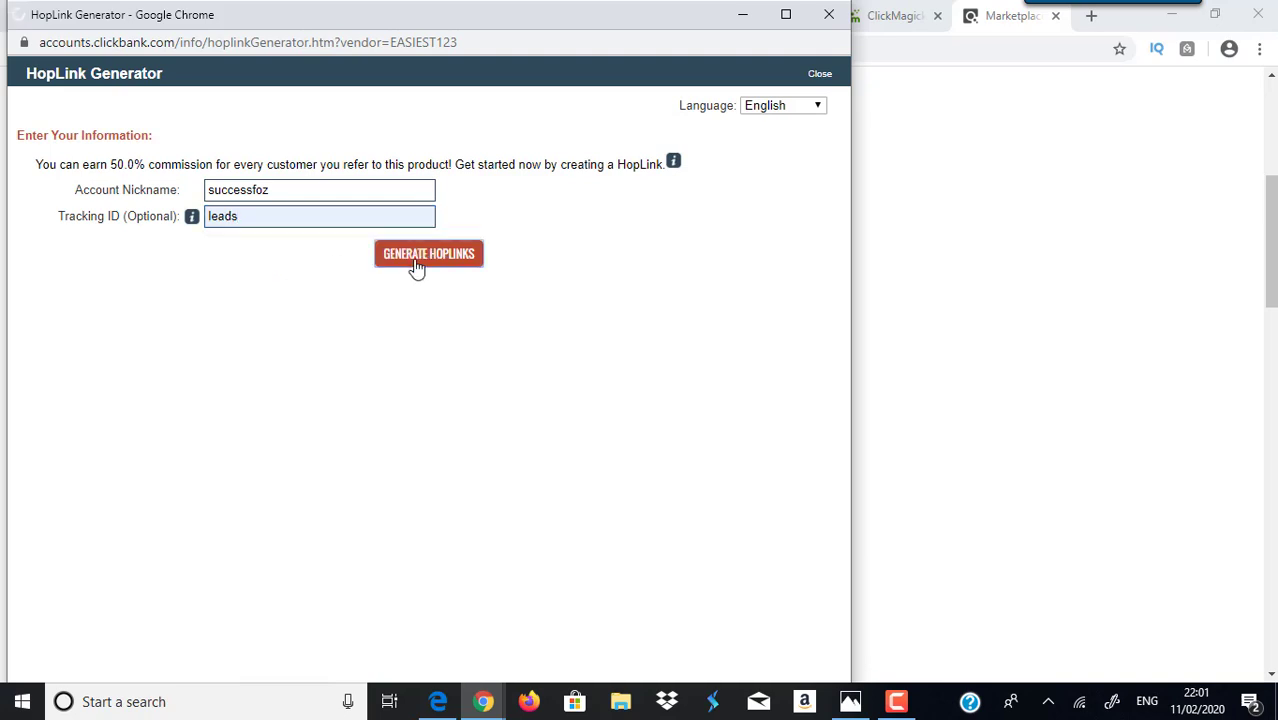
Copy the generated 12 Minute Affiliate HopLink and enter it as the opt-in page's On Submit Go To address in ClickFunnels
{"action": "left_click", "coordinate": [765, 387]}
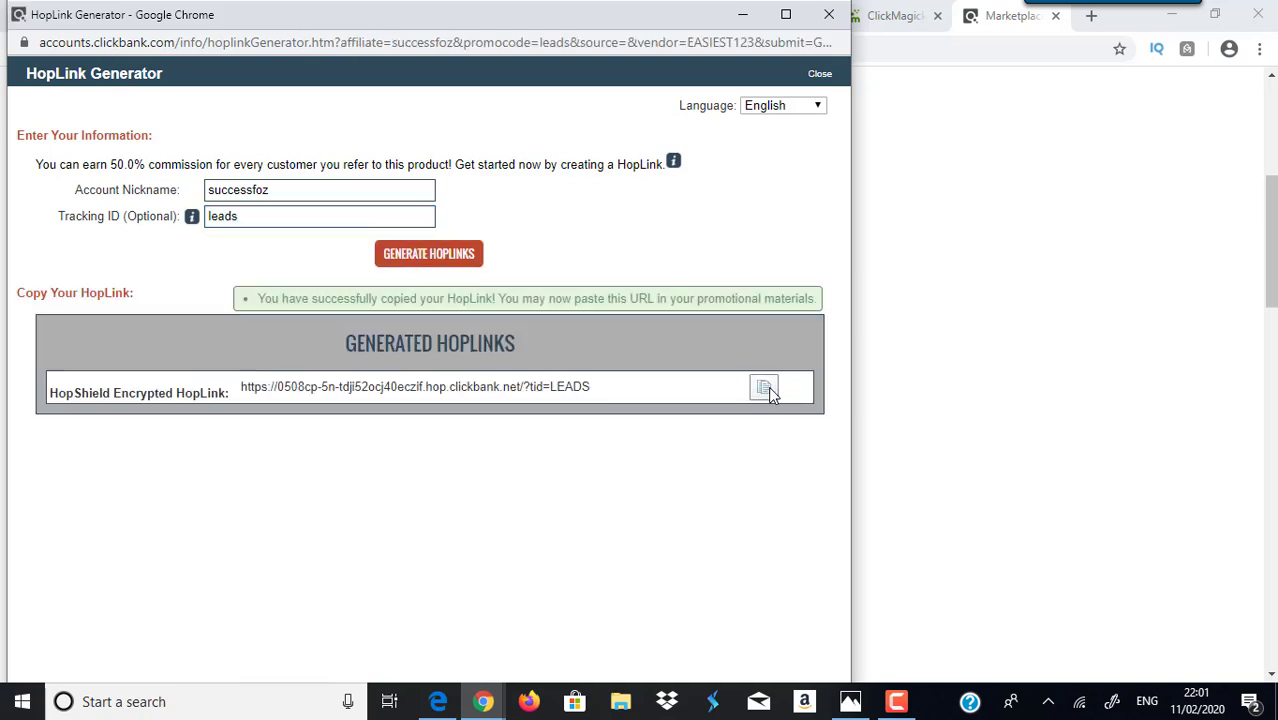
{"action": "left_click", "coordinate": [828, 17]}
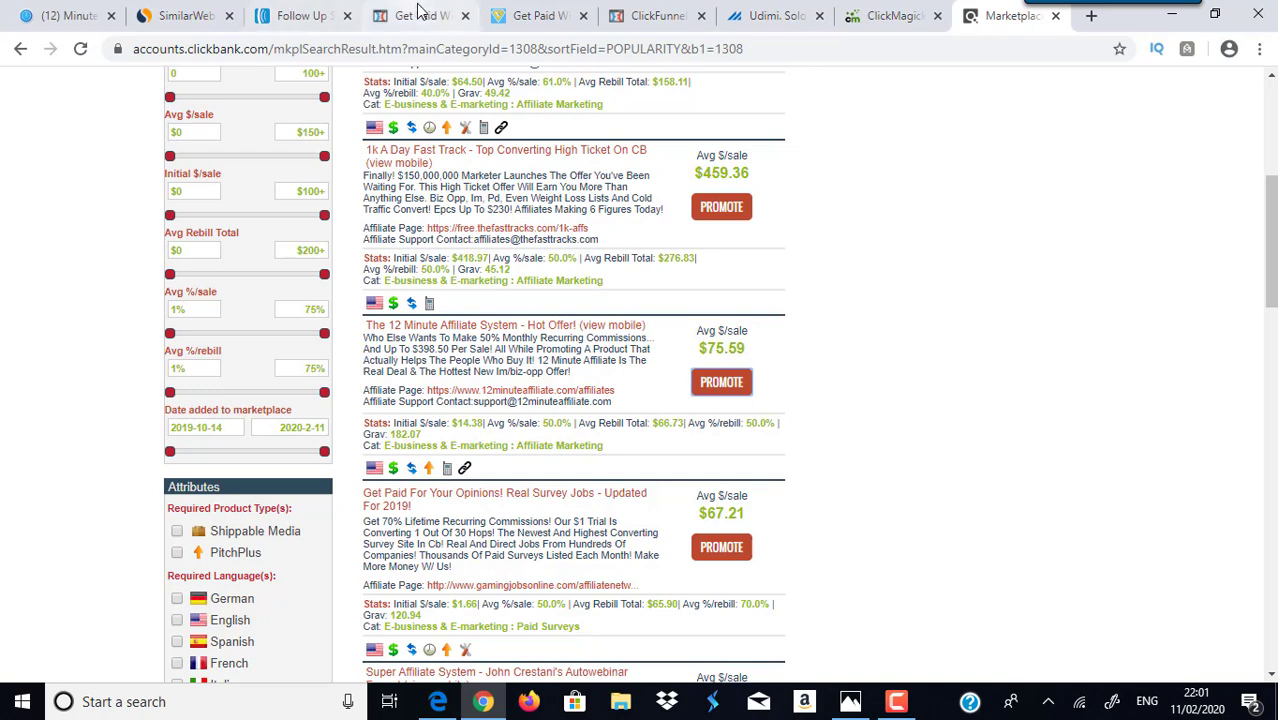
{"action": "left_click", "coordinate": [418, 15]}
{"action": "key", "text": "ctrl+v"}
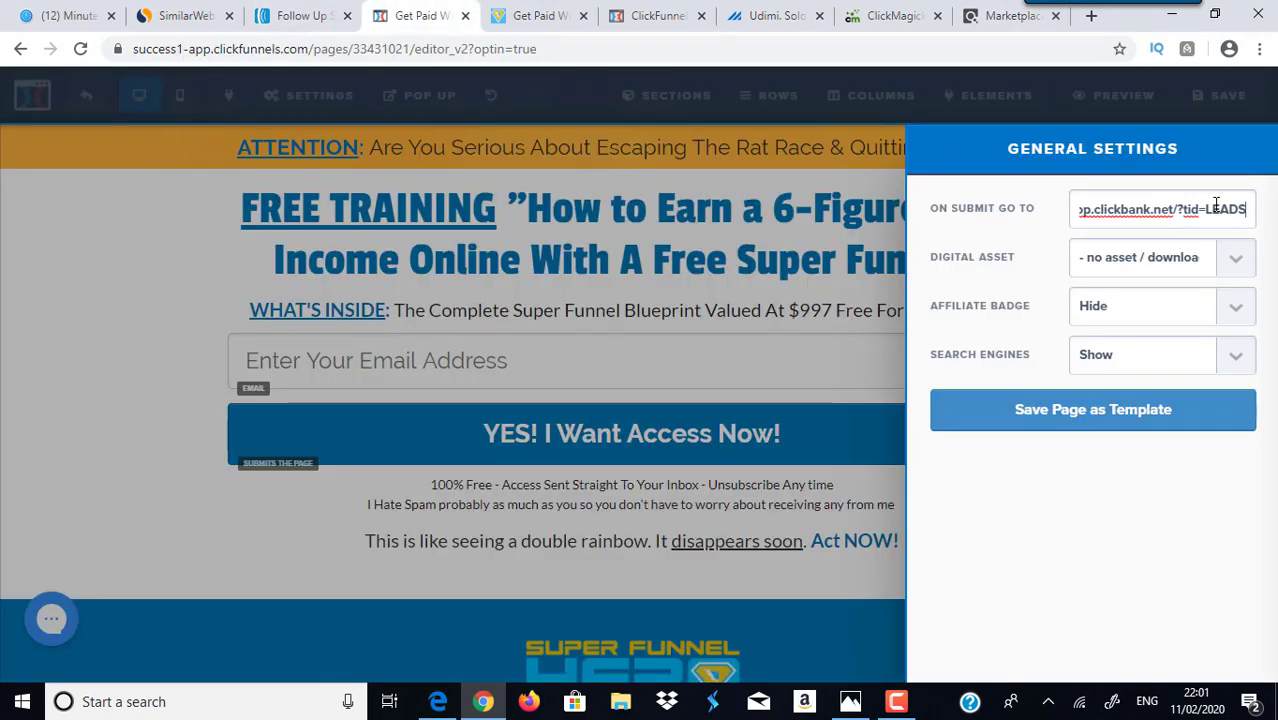
{"action": "left_click", "coordinate": [630, 270]}
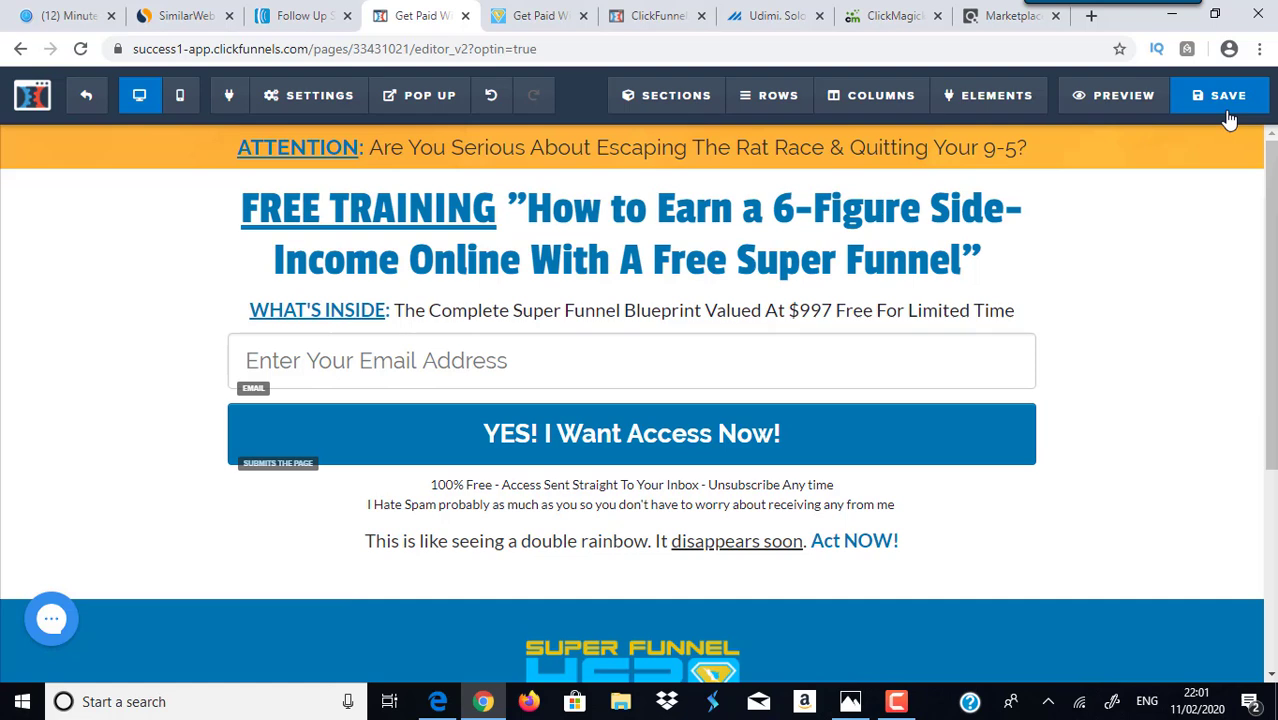
Review the opt-in page preview, the 12 Minute Affiliate System marketplace listing, the AWeber follow-up messages and the Promo Swipe 2 email text
{"action": "left_click", "coordinate": [548, 14]}
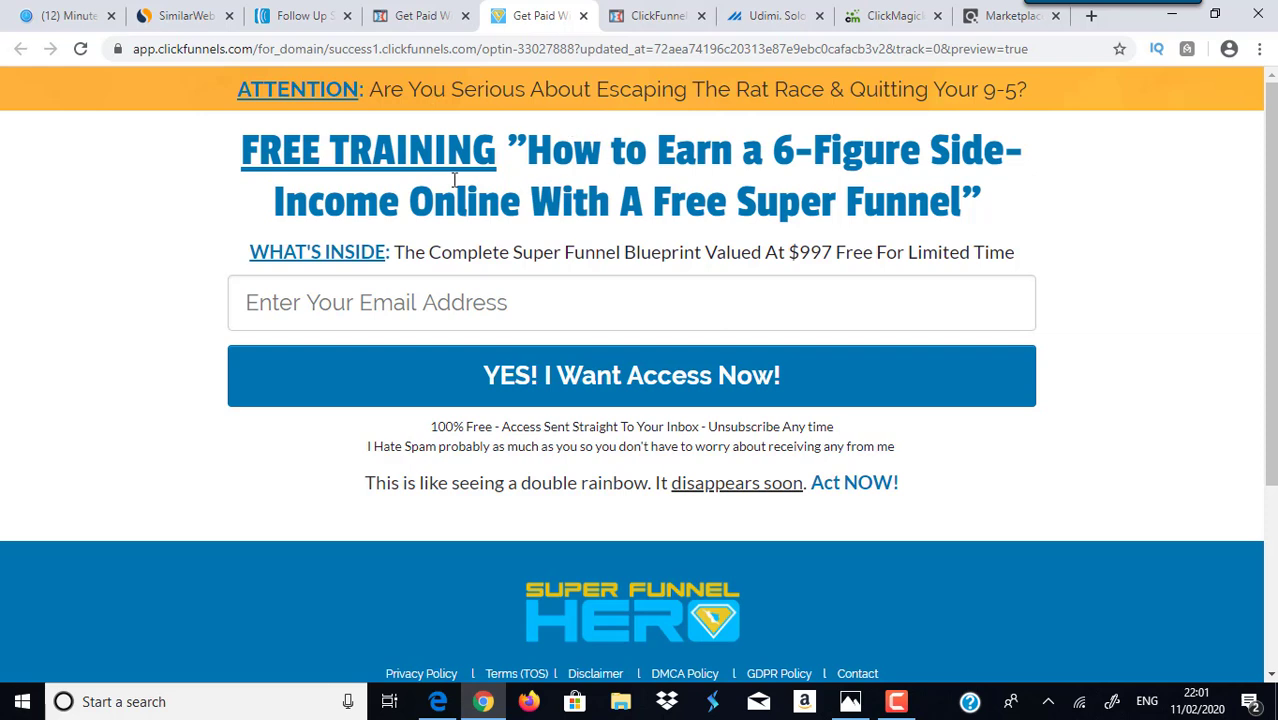
{"action": "left_click", "coordinate": [477, 302]}
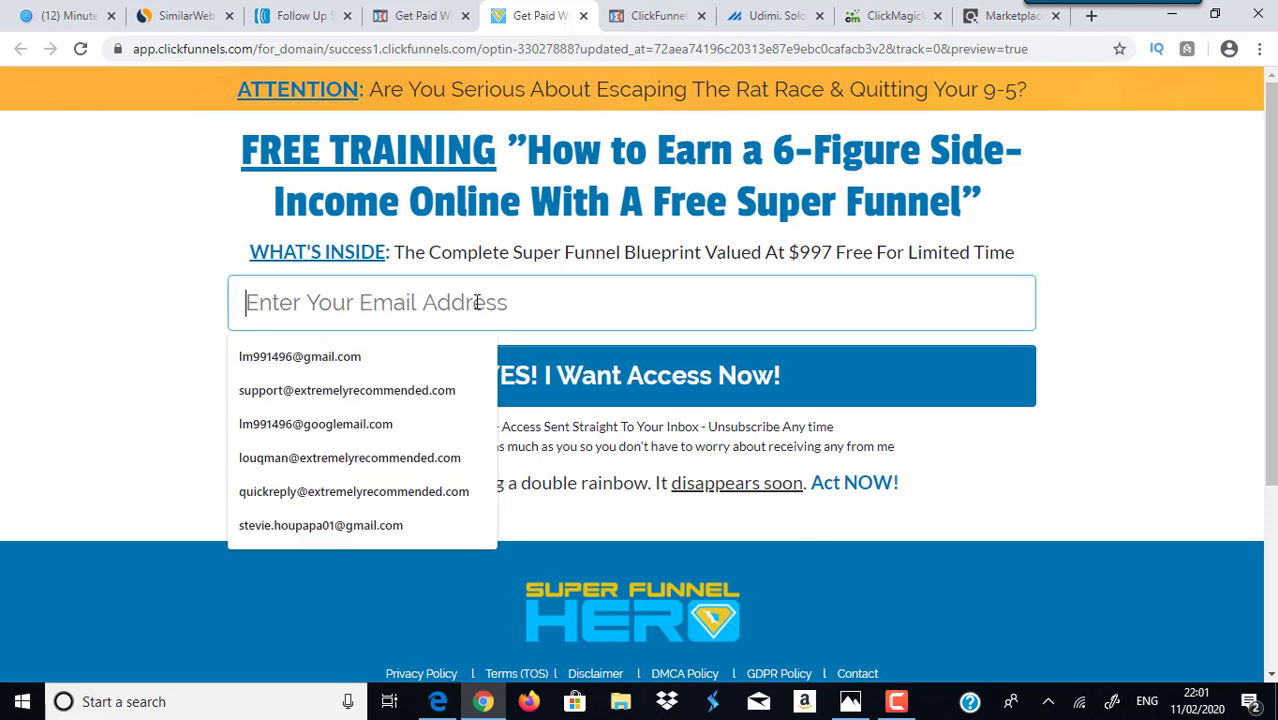
{"action": "left_click", "coordinate": [1192, 284]}
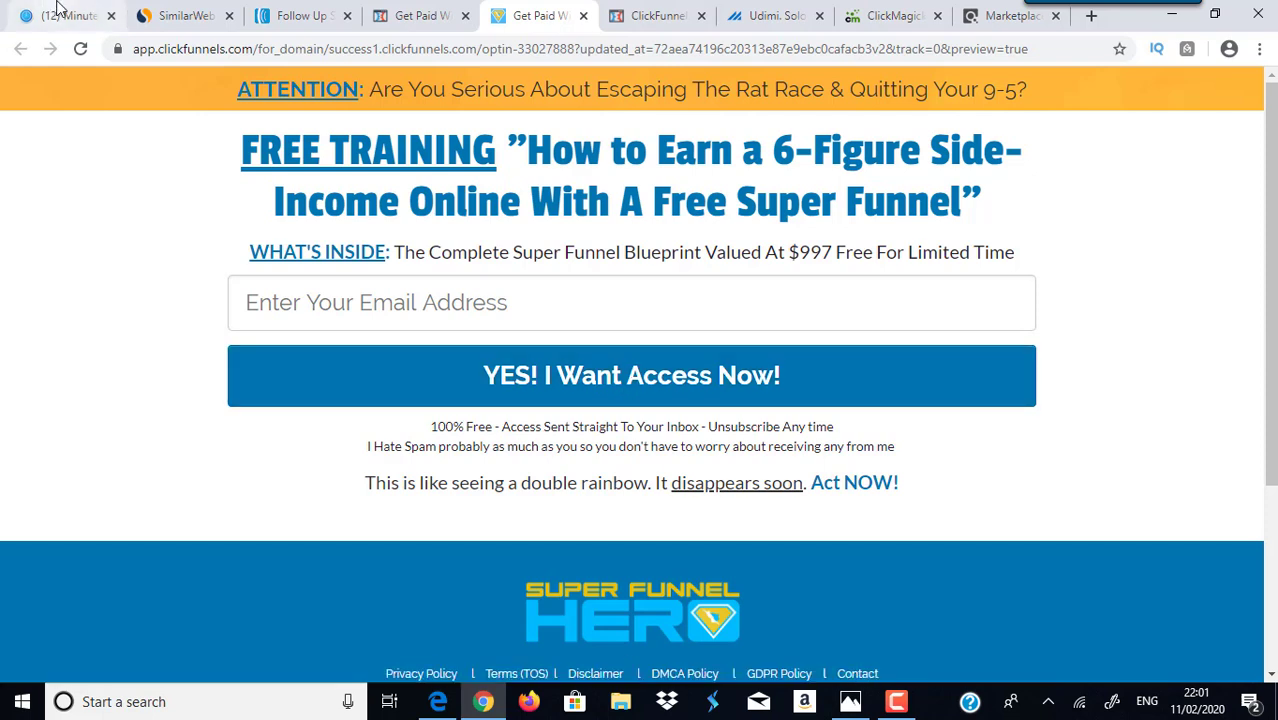
{"action": "left_click", "coordinate": [985, 14]}
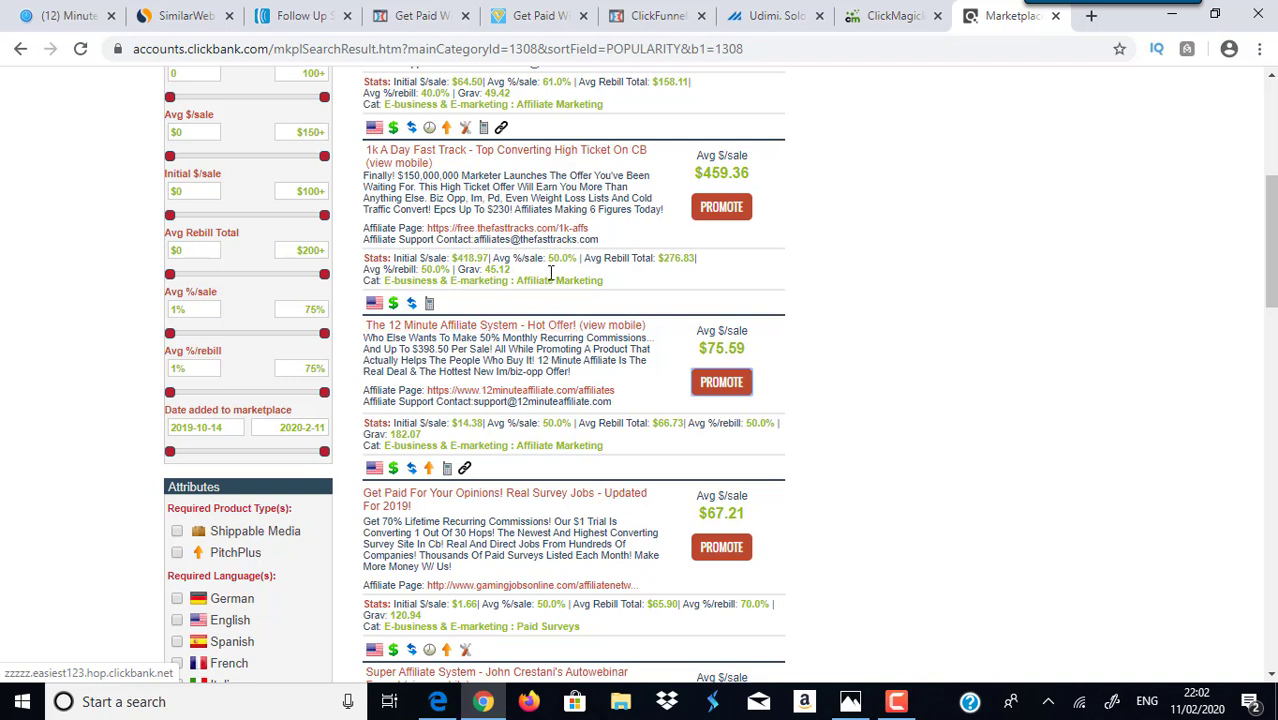
{"action": "left_click", "coordinate": [295, 22]}
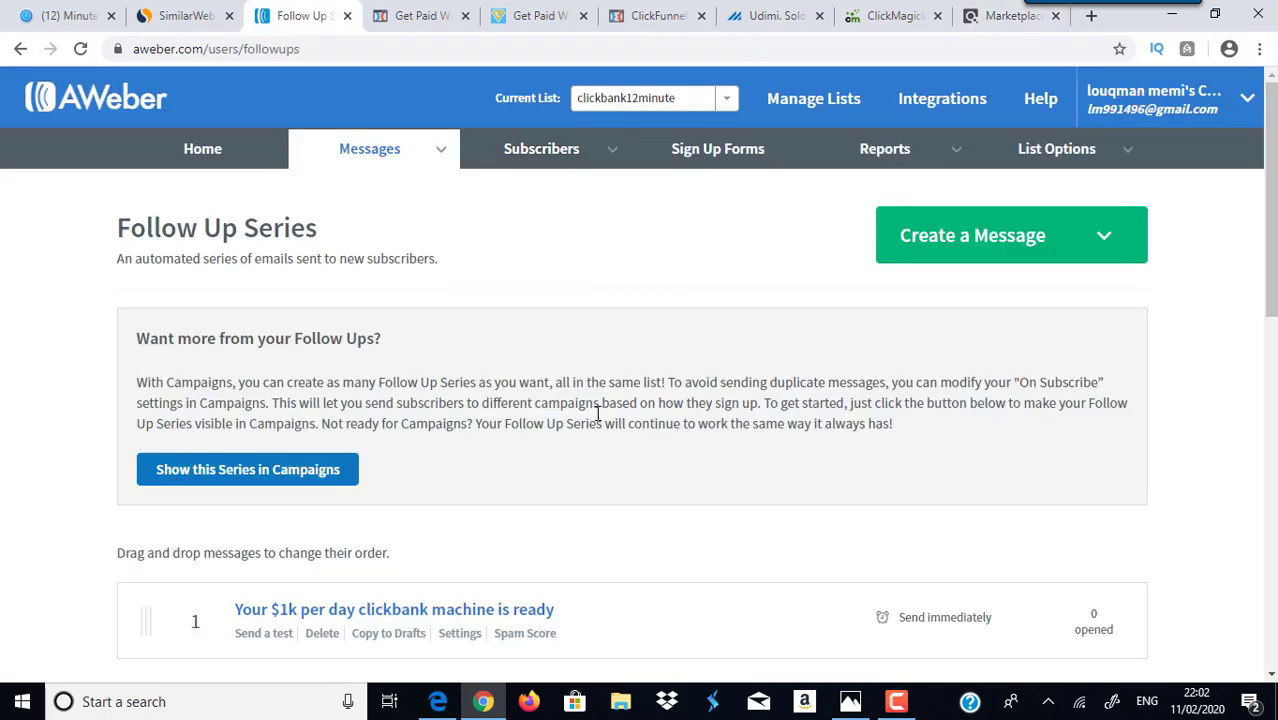
{"action": "scroll", "coordinate": [528, 262], "scroll_direction": "down", "scroll_amount": 4}
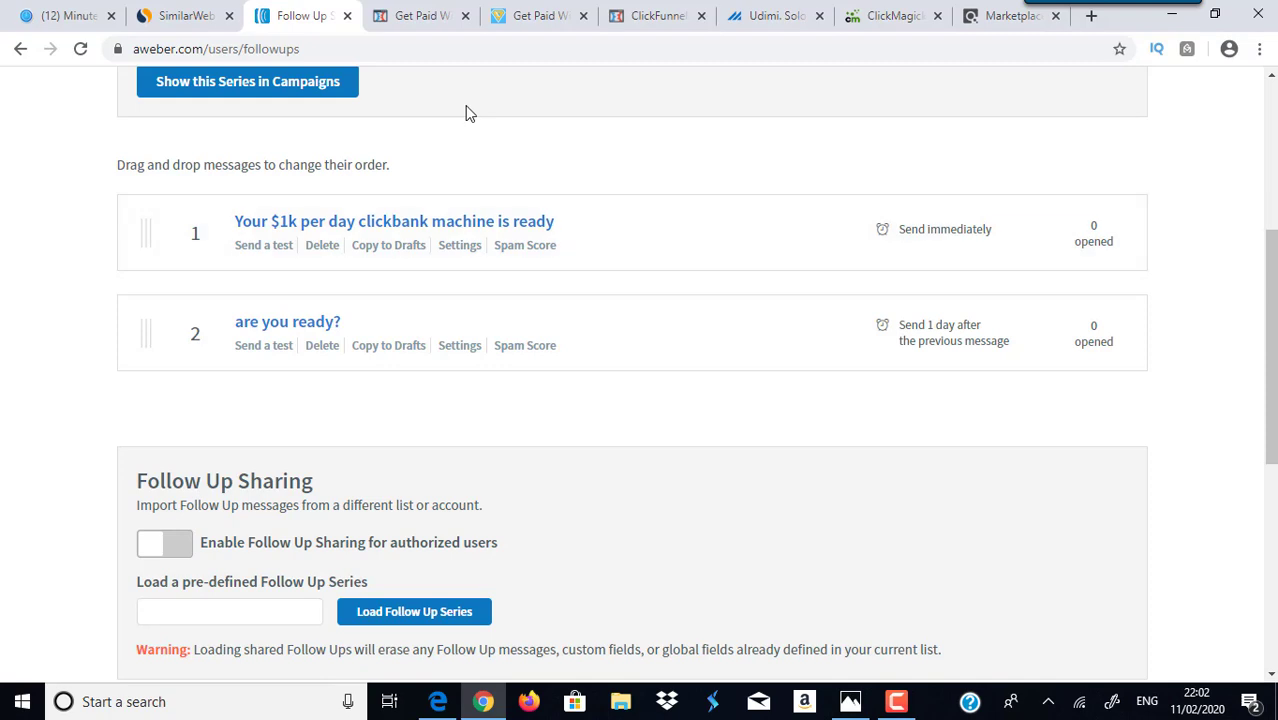
{"action": "left_click", "coordinate": [565, 12]}
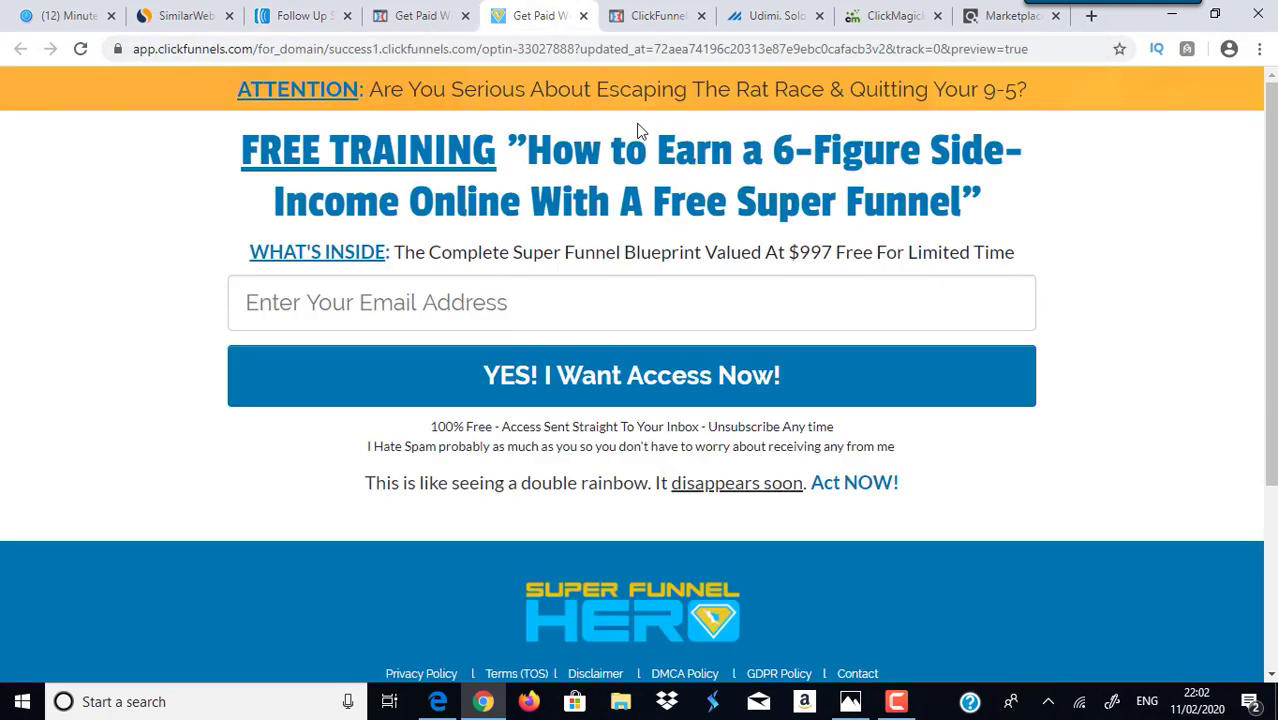
{"action": "left_click", "coordinate": [334, 22]}
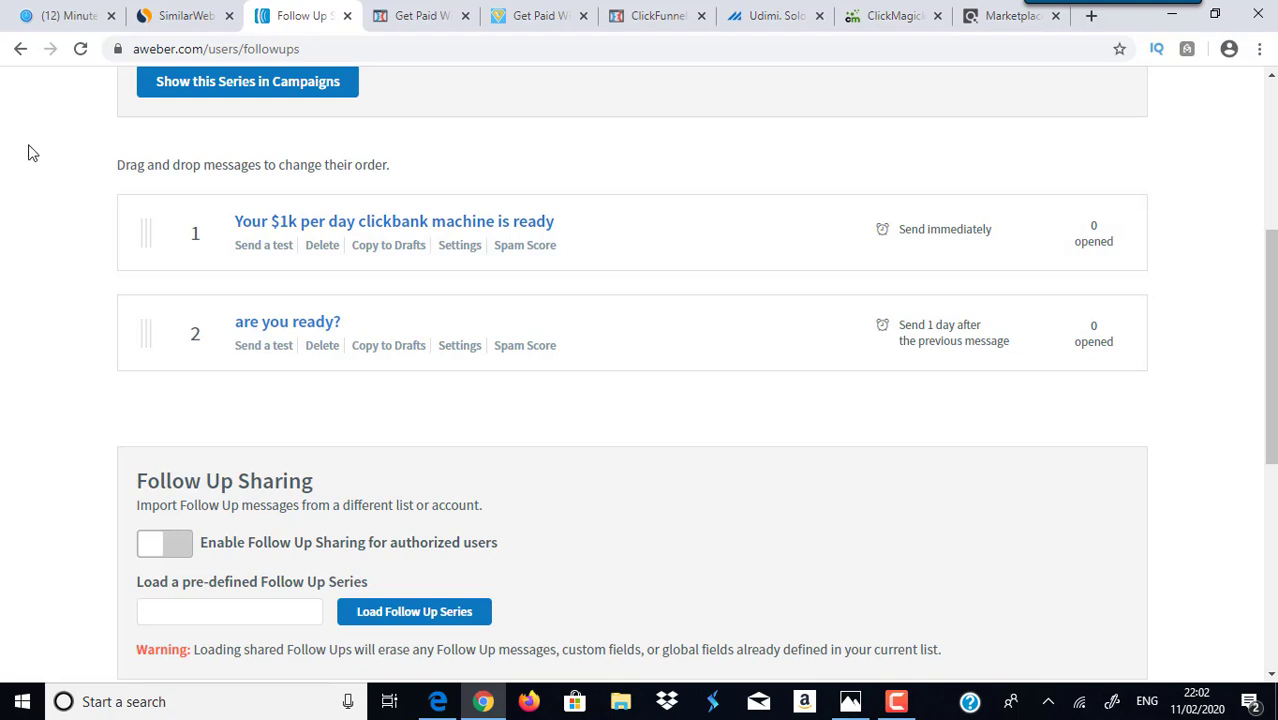
{"action": "left_click", "coordinate": [62, 15]}
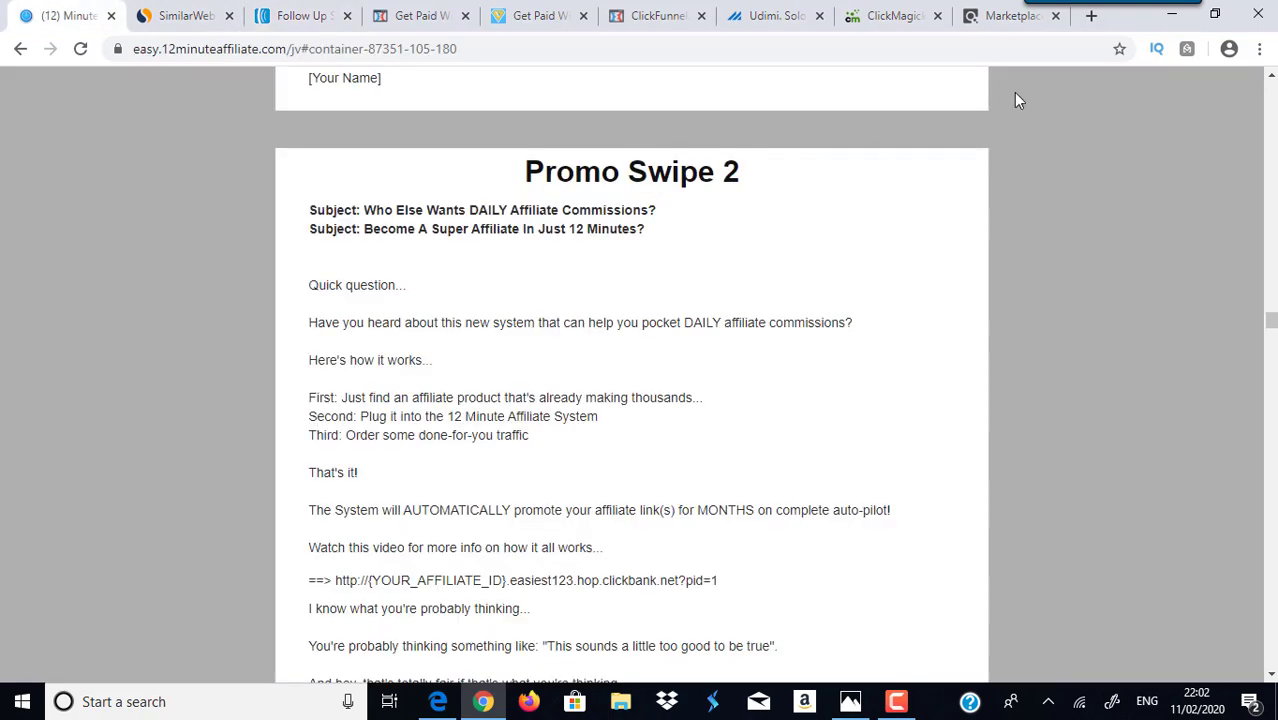
{"action": "left_click", "coordinate": [285, 15]}
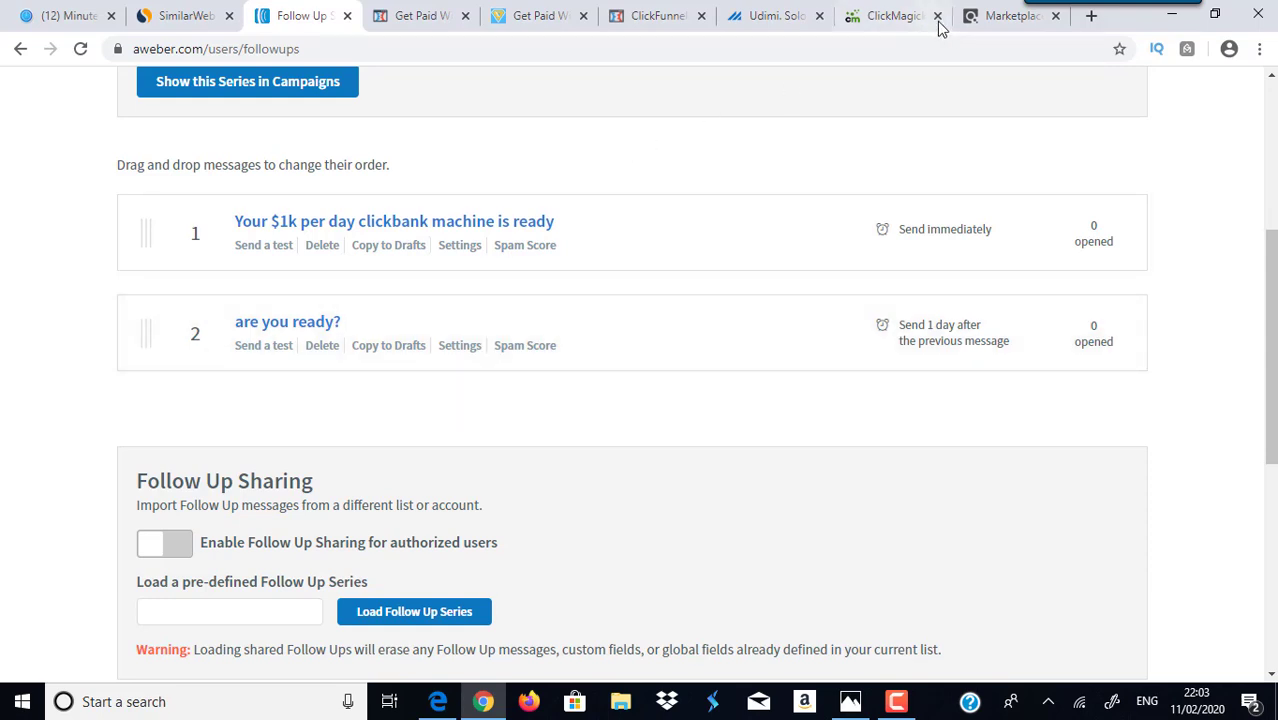
{"action": "left_click", "coordinate": [982, 20]}
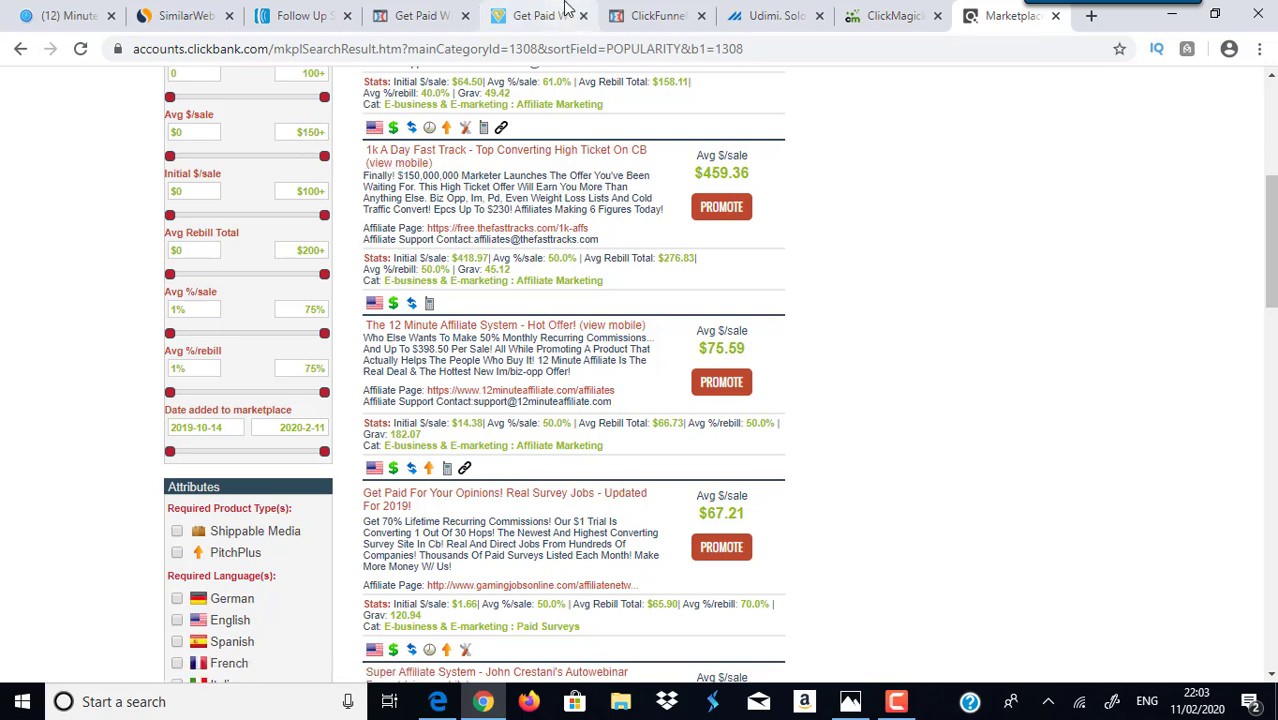
{"action": "left_click", "coordinate": [540, 15]}
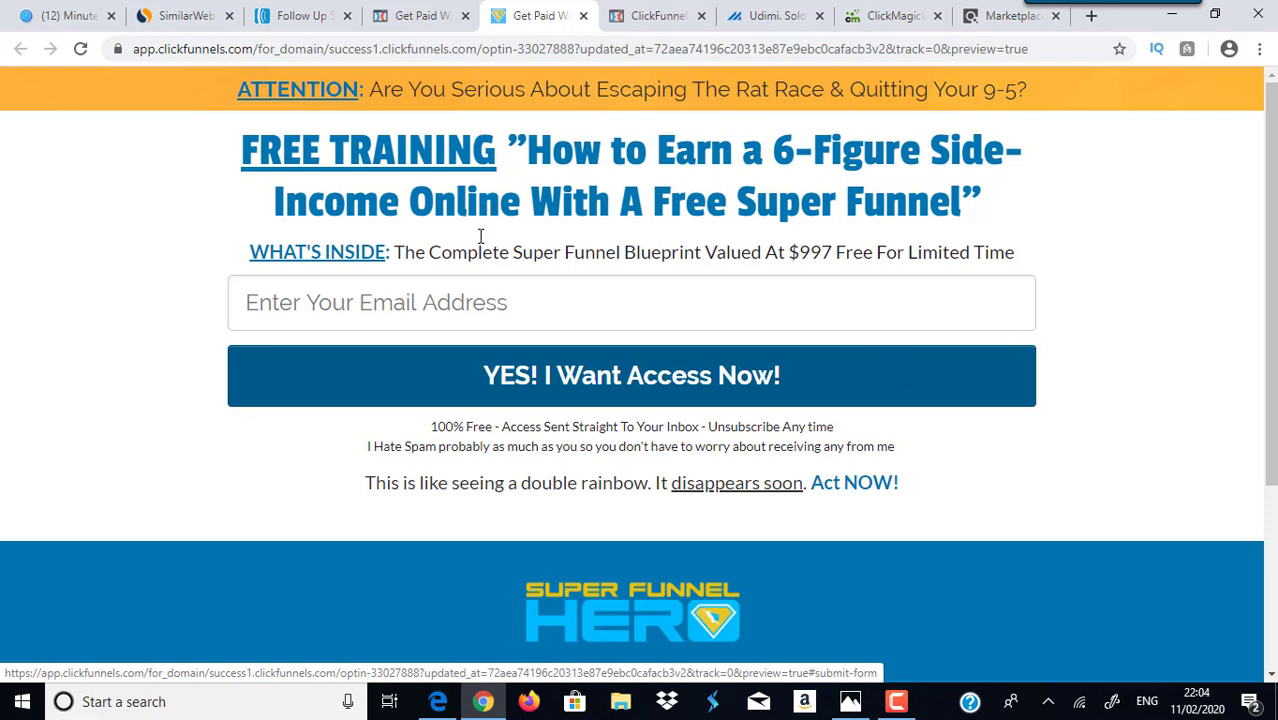
Exit the opt-in page editor and view the Optin 33027888 step's overview in the funnel
{"action": "left_click", "coordinate": [422, 15]}
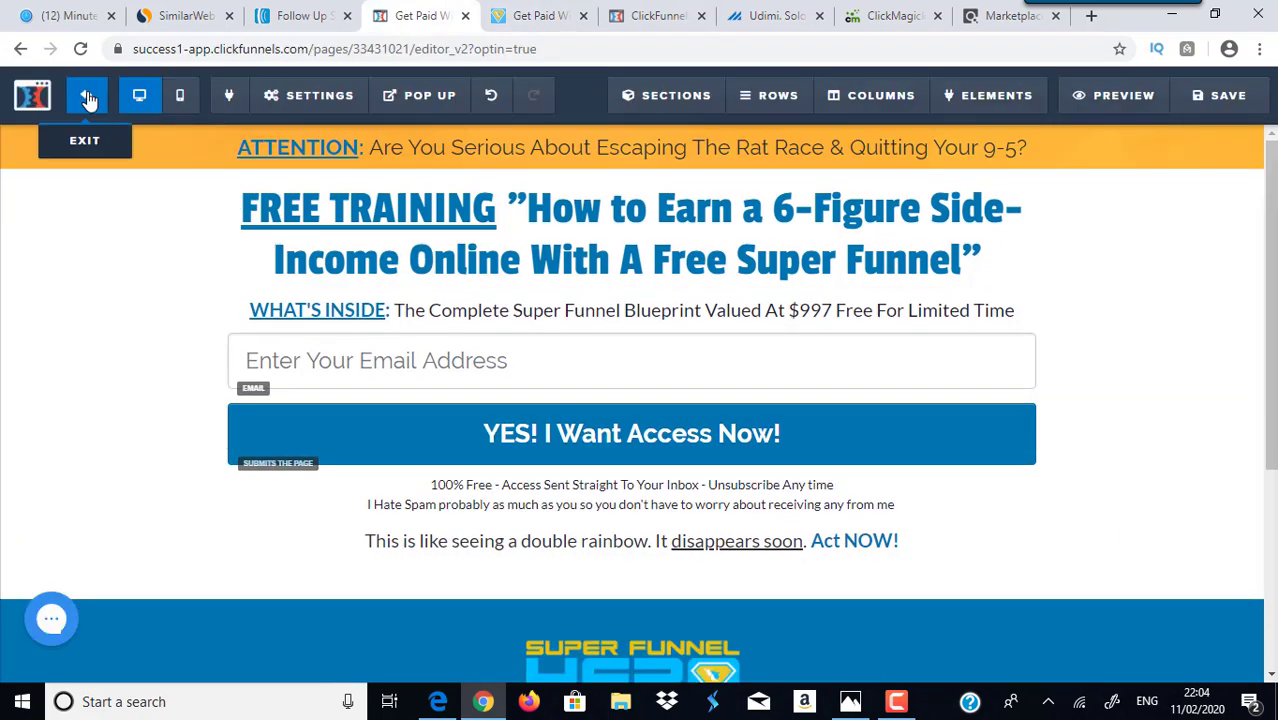
{"action": "left_click", "coordinate": [86, 95]}
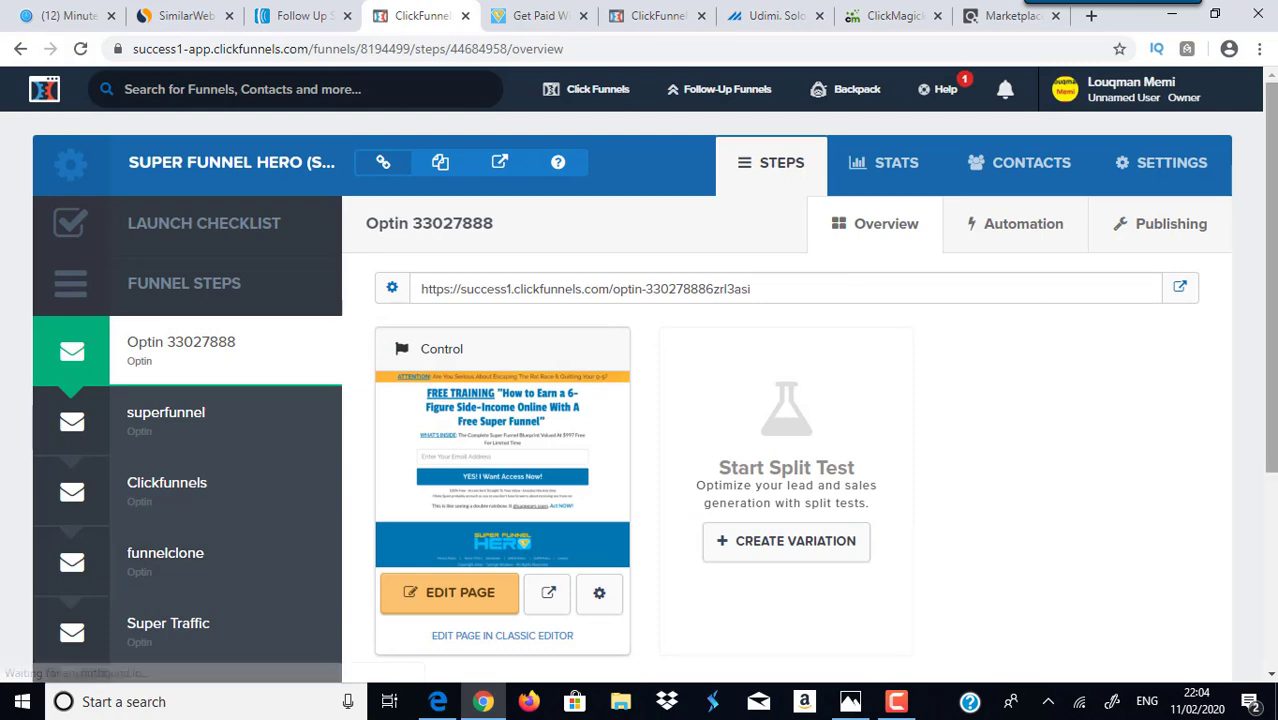
{"action": "scroll", "coordinate": [480, 250], "scroll_direction": "down", "scroll_amount": 1}
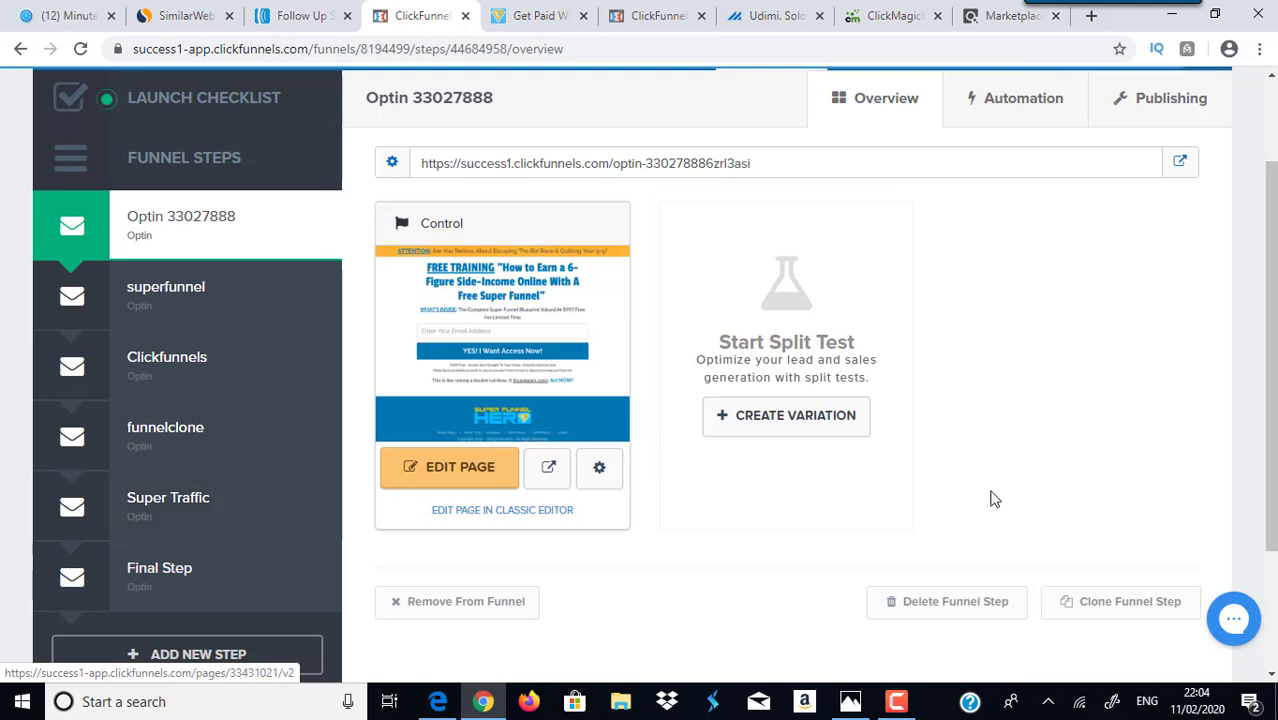
{"action": "scroll", "coordinate": [993, 496], "scroll_direction": "up", "scroll_amount": 1}
{"action": "scroll", "coordinate": [988, 428], "scroll_direction": "up", "scroll_amount": 1}
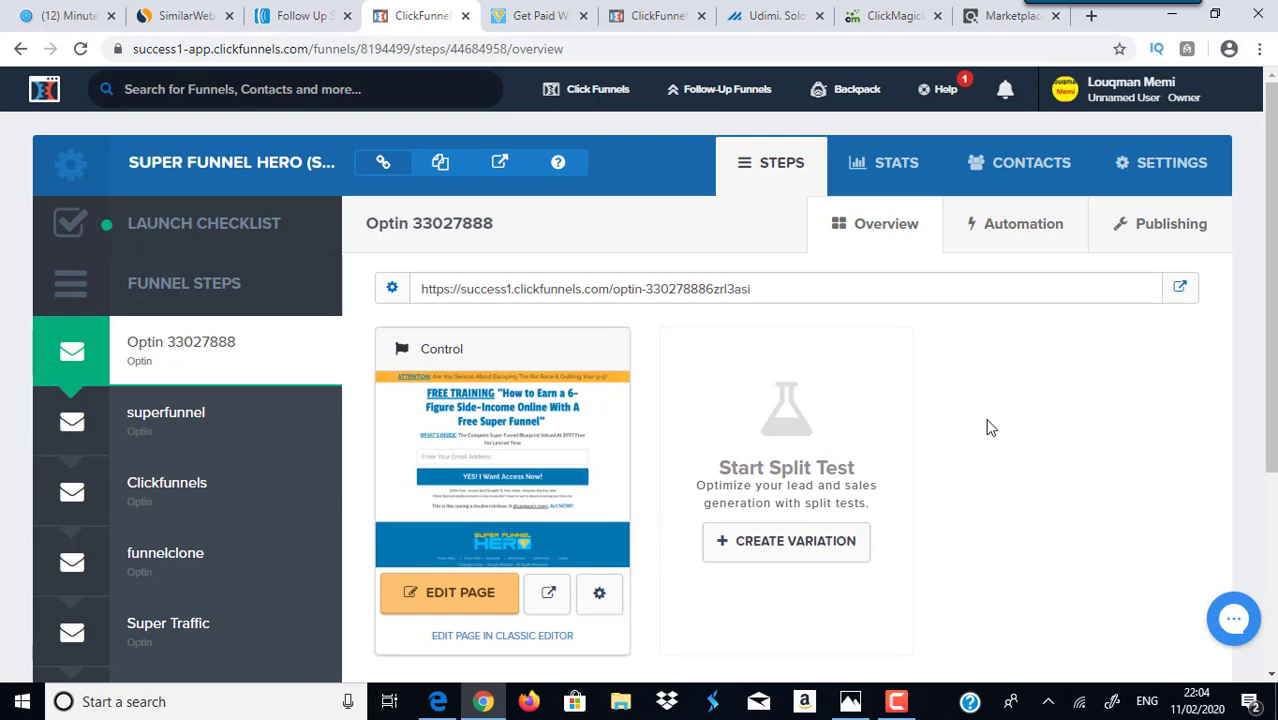
Revisit the marketplace offer and the opt-in page preview, and open the Account Overview in AWeber
{"action": "left_click", "coordinate": [988, 16]}
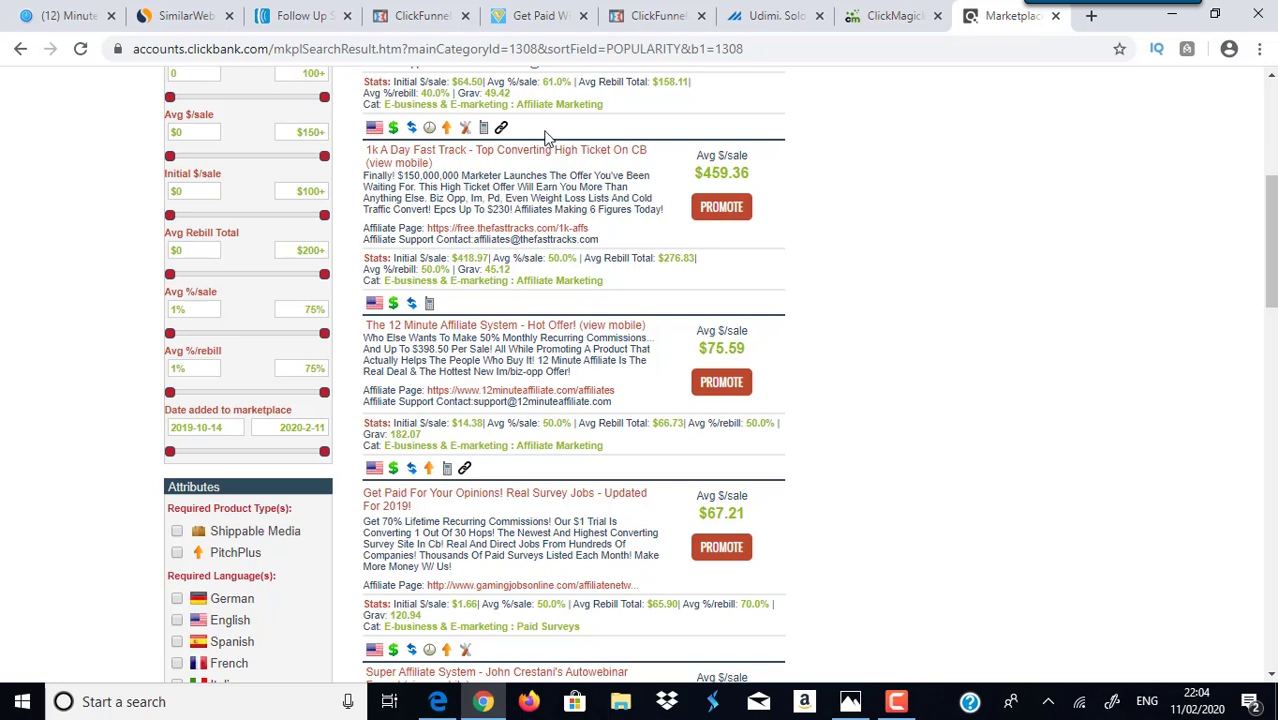
{"action": "left_click", "coordinate": [535, 16]}
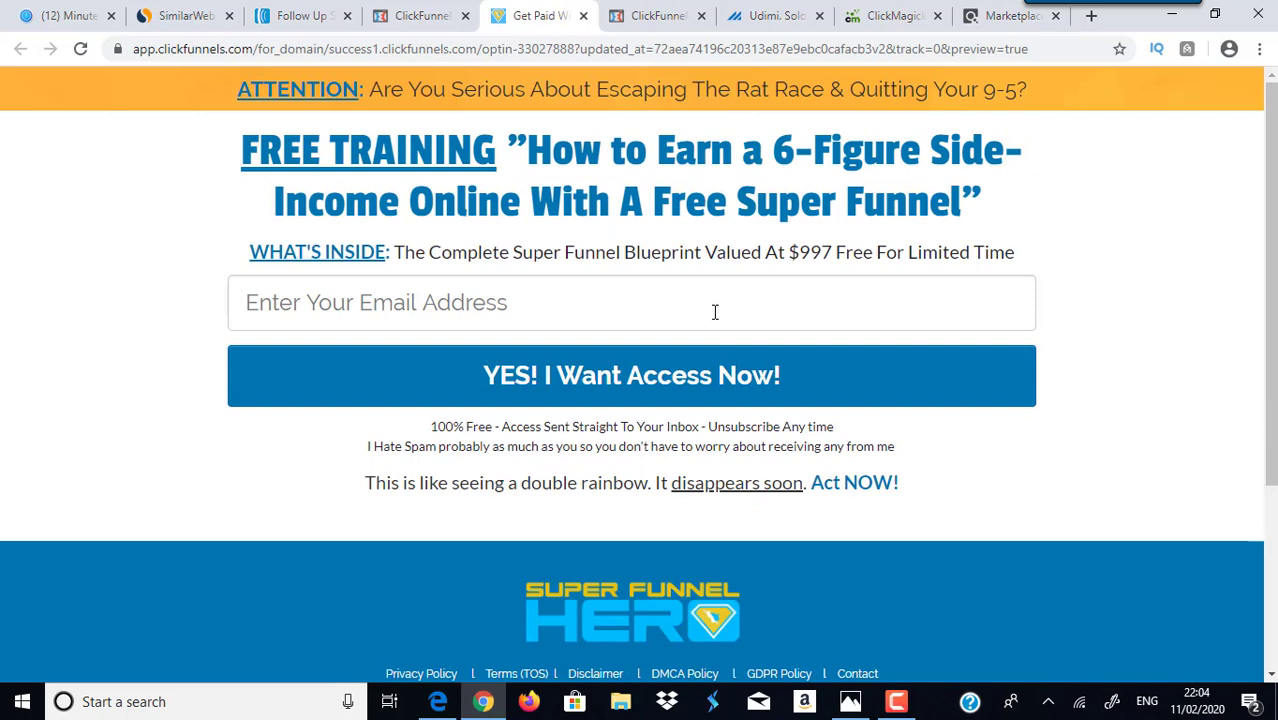
{"action": "left_click", "coordinate": [980, 14]}
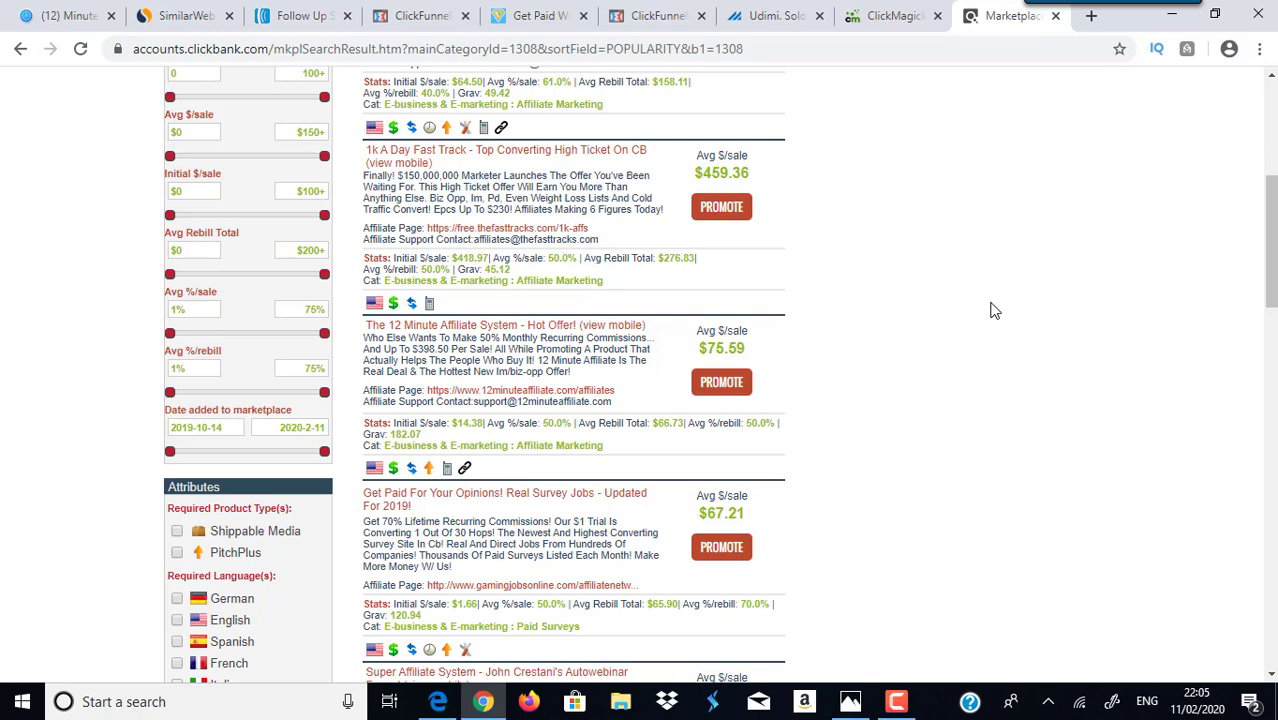
{"action": "left_click", "coordinate": [537, 15]}
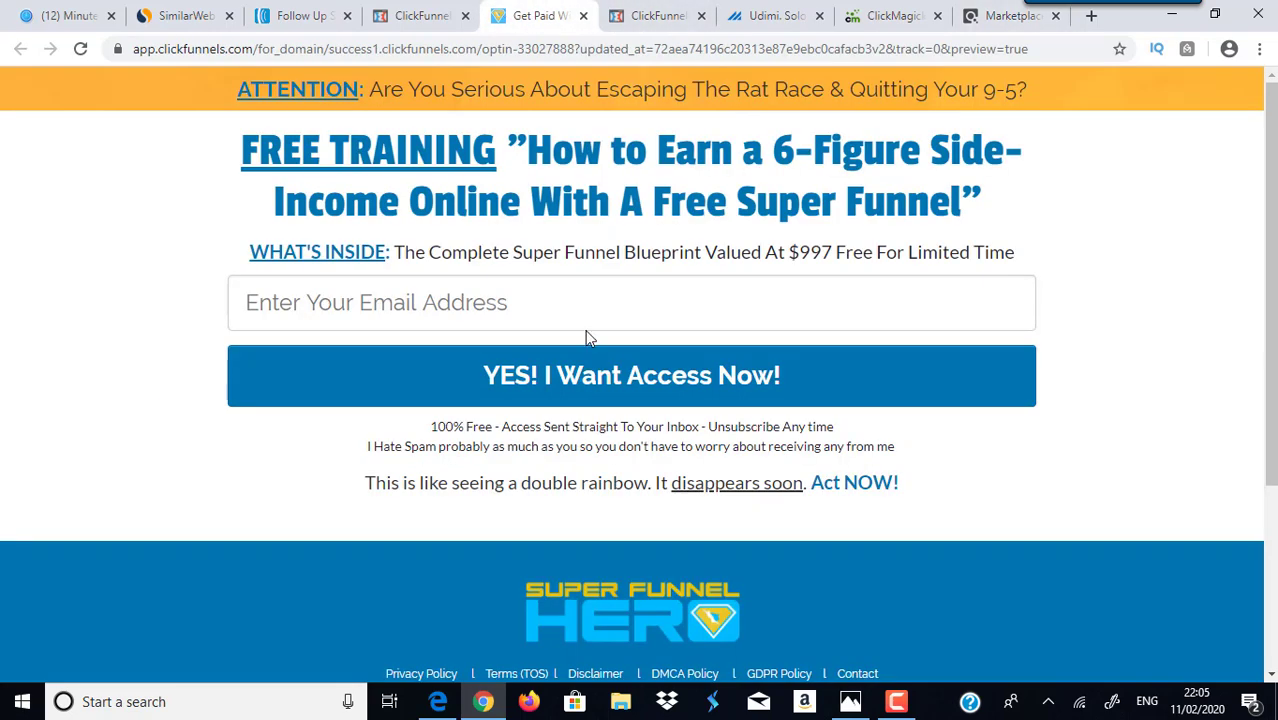
{"action": "left_click", "coordinate": [305, 15]}
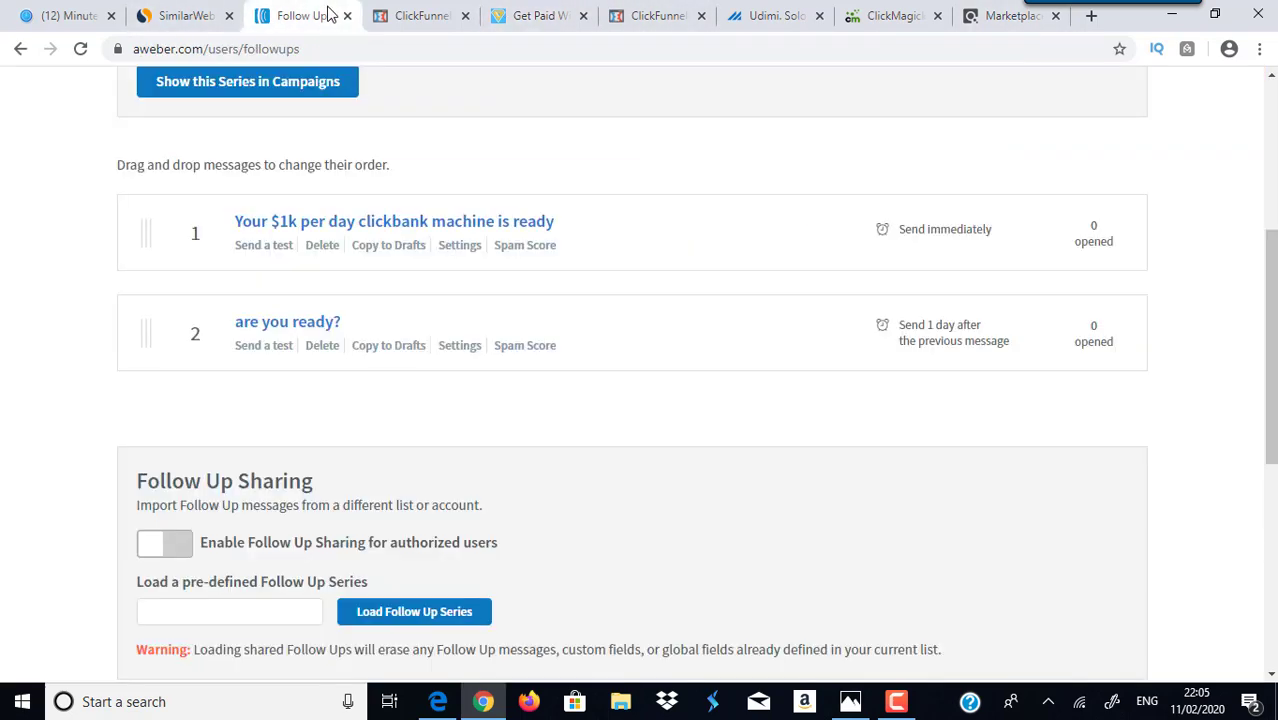
{"action": "left_click_drag", "start_coordinate": [1270, 300], "coordinate": [1265, 20]}
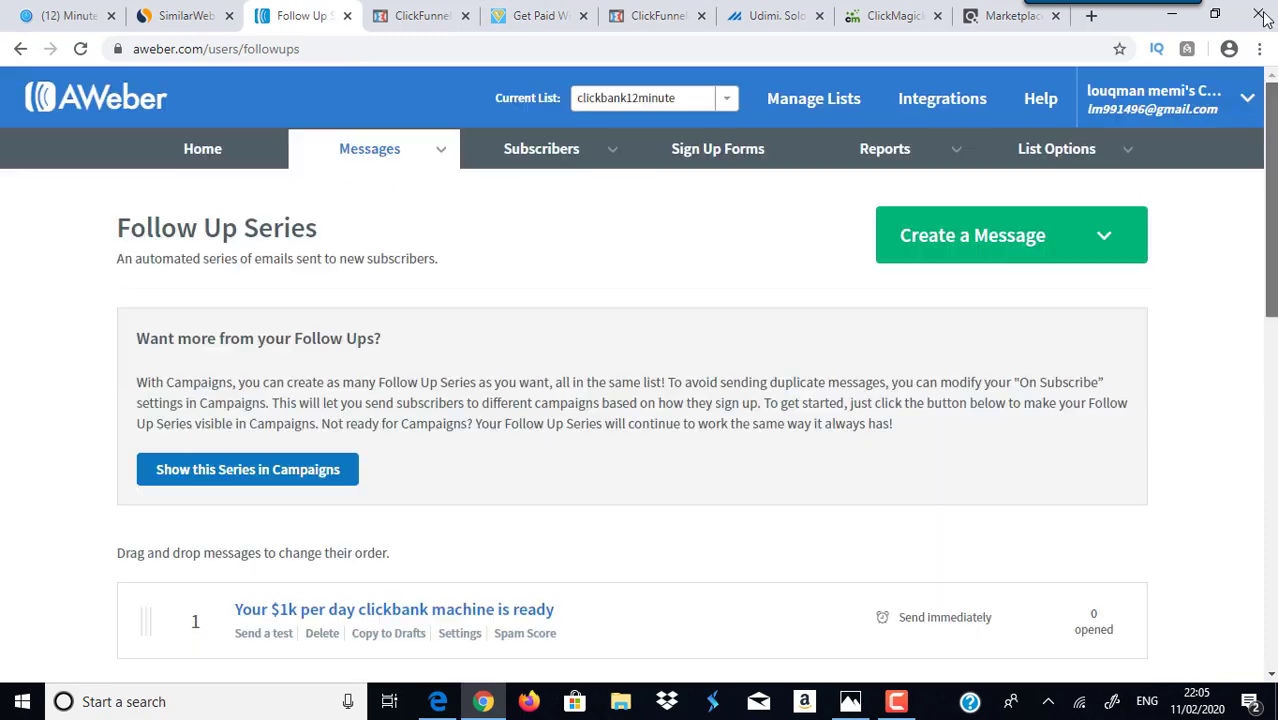
{"action": "left_click", "coordinate": [190, 154]}
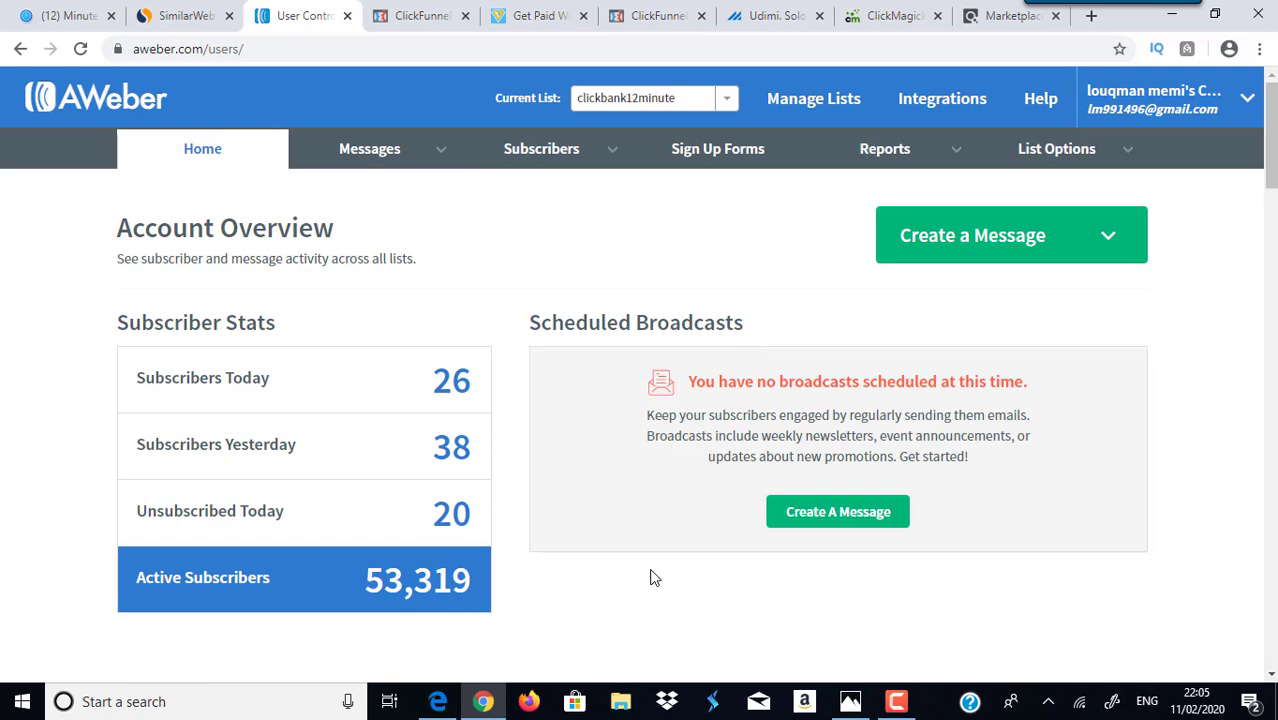
Examine the ClickBank E-business & E-marketing listings alongside the opt-in preview, AWeber's subscriber stats and the 12 Minute Affiliate promo swipes
{"action": "left_click", "coordinate": [1005, 15]}
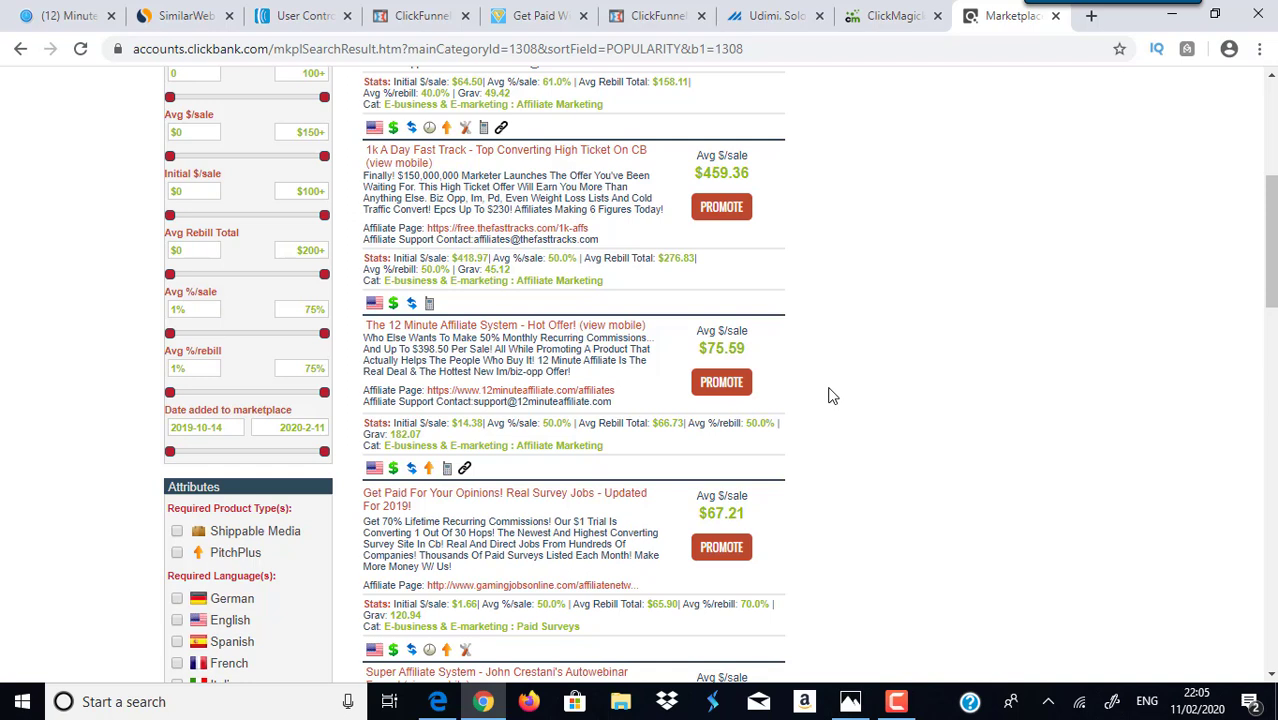
{"action": "left_click", "coordinate": [545, 10]}
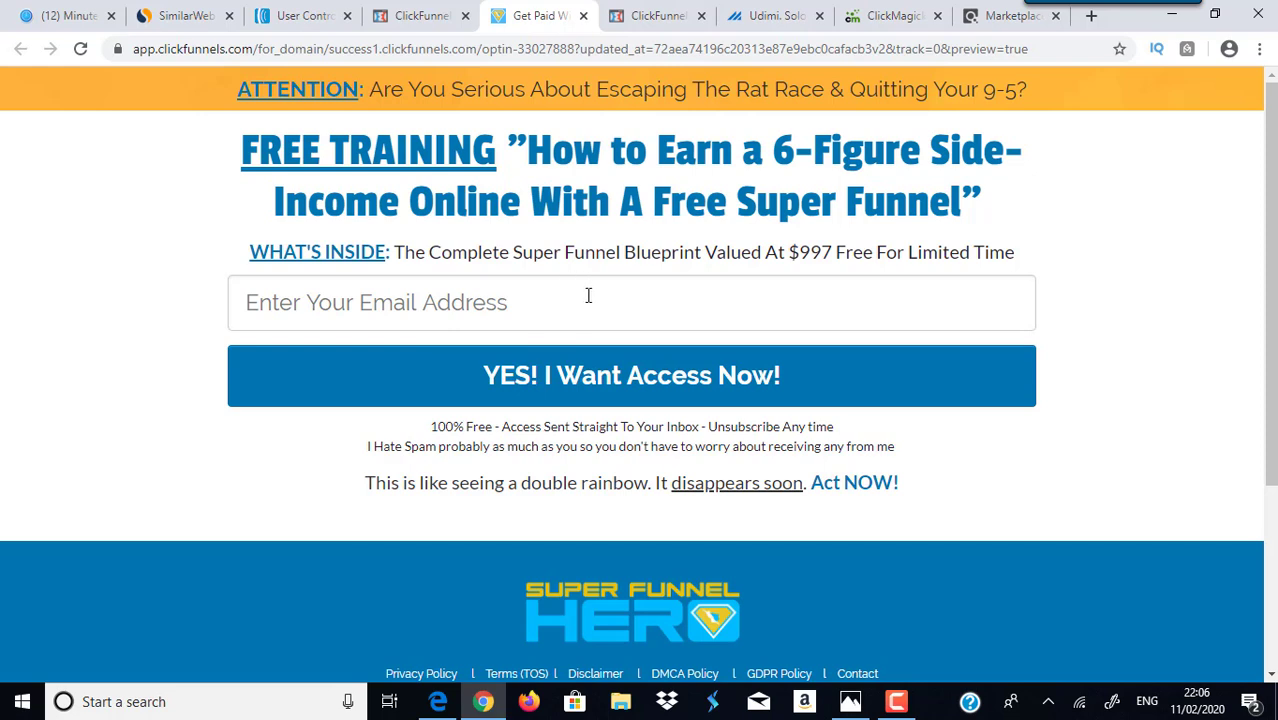
{"action": "left_click", "coordinate": [997, 8]}
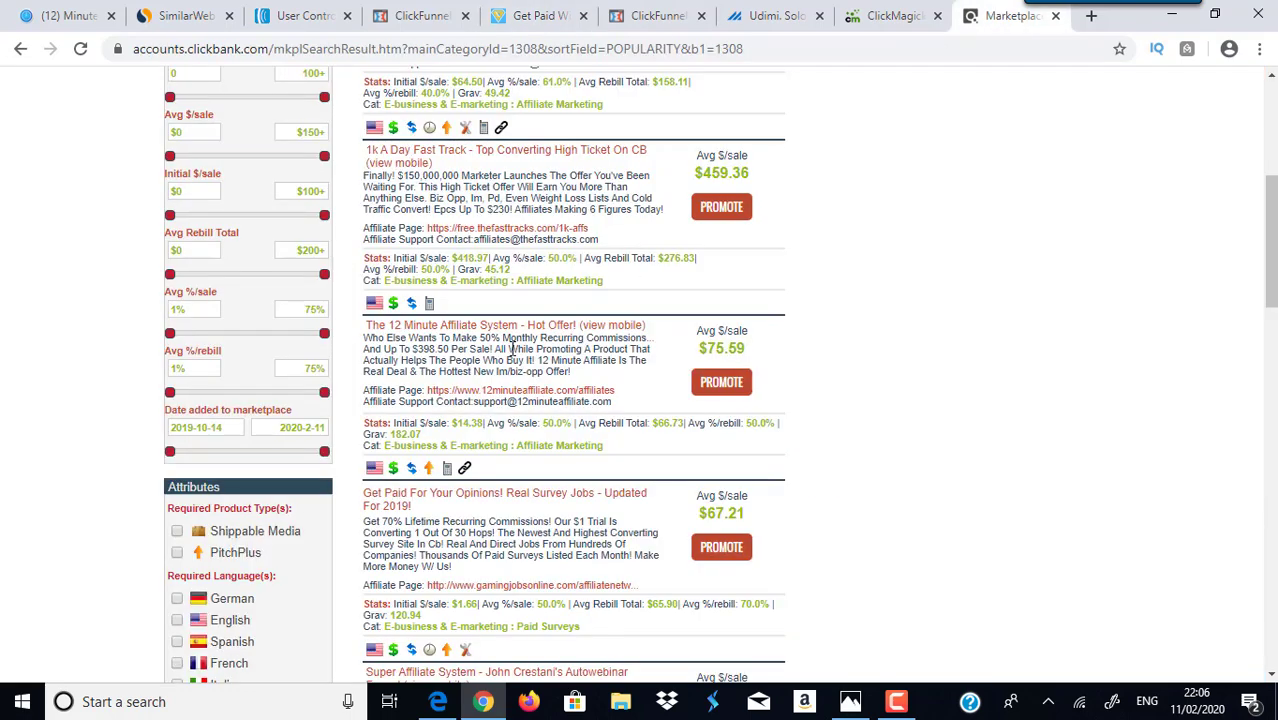
{"action": "left_click", "coordinate": [290, 12]}
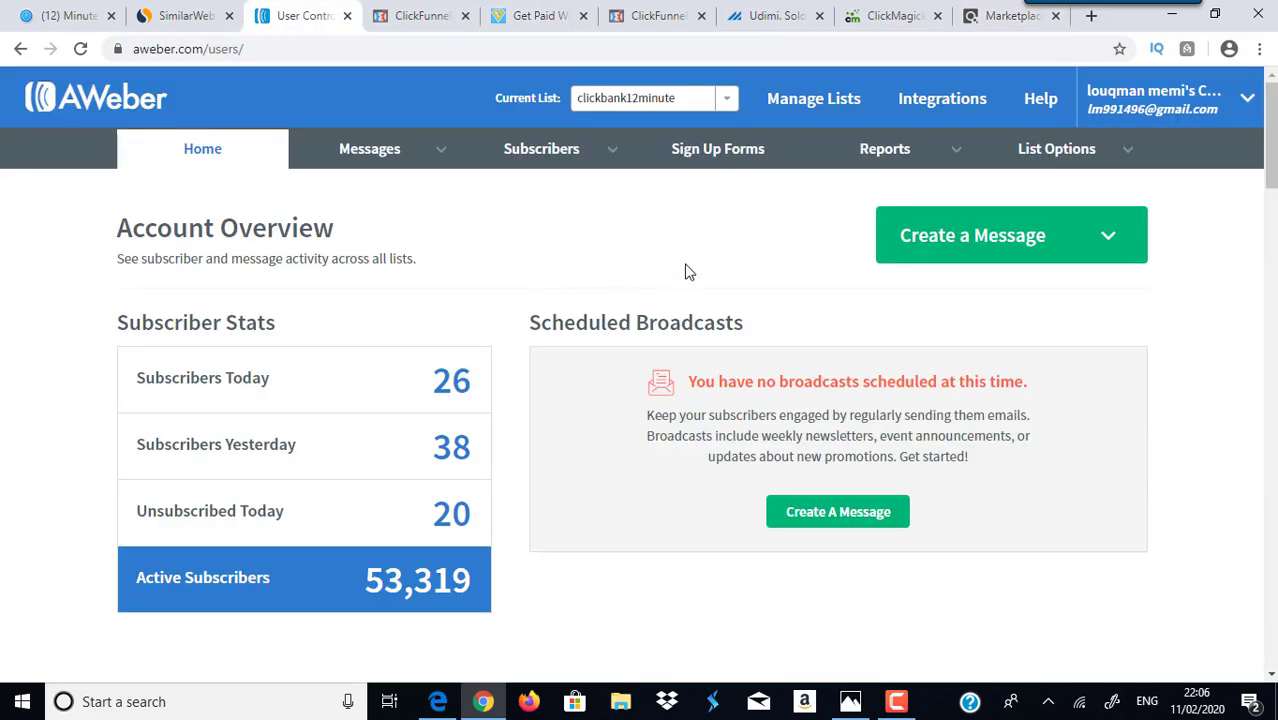
{"action": "left_click", "coordinate": [985, 20]}
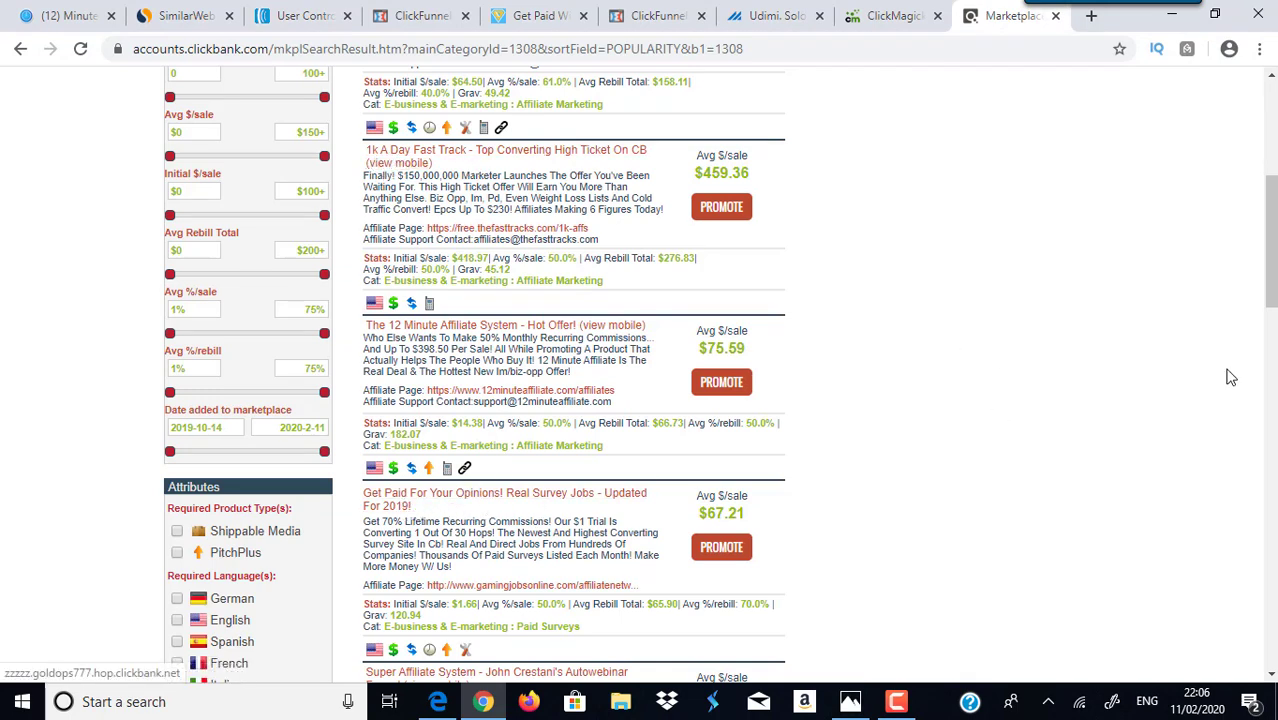
{"action": "scroll", "coordinate": [1227, 371], "scroll_direction": "up", "scroll_amount": 5}
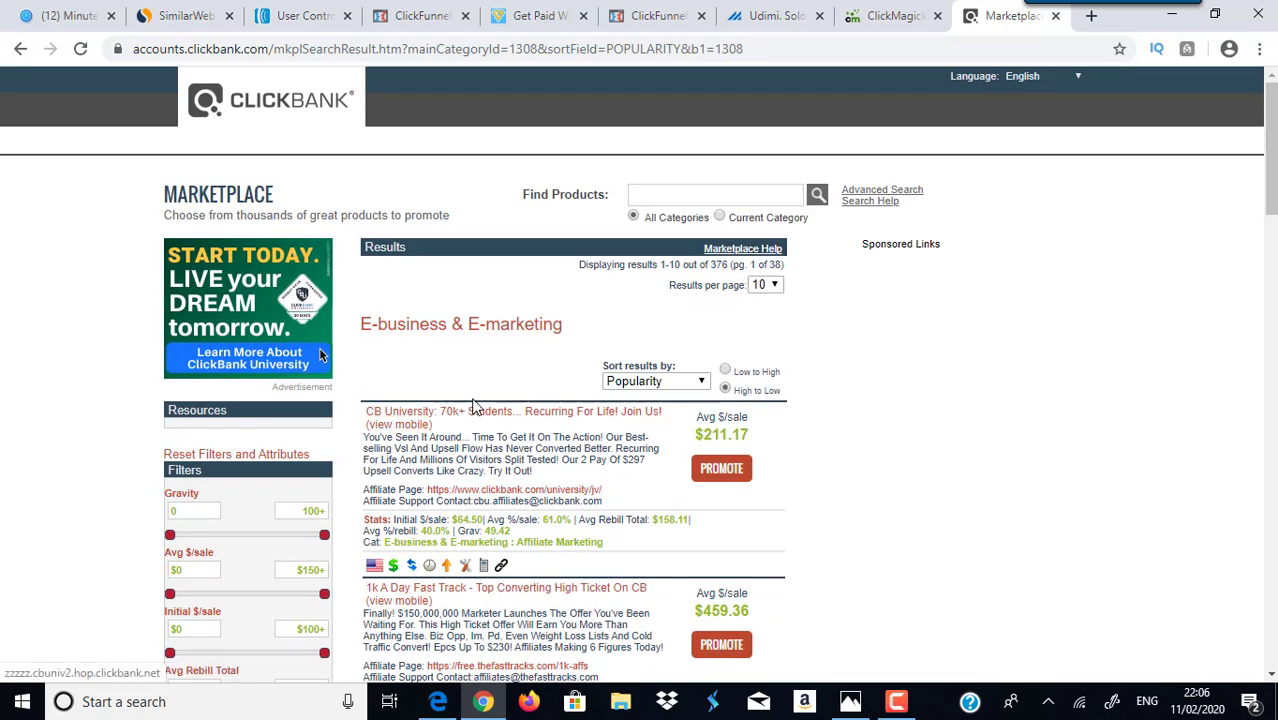
{"action": "left_click", "coordinate": [305, 15]}
{"action": "mouse_move", "coordinate": [378, 152]}
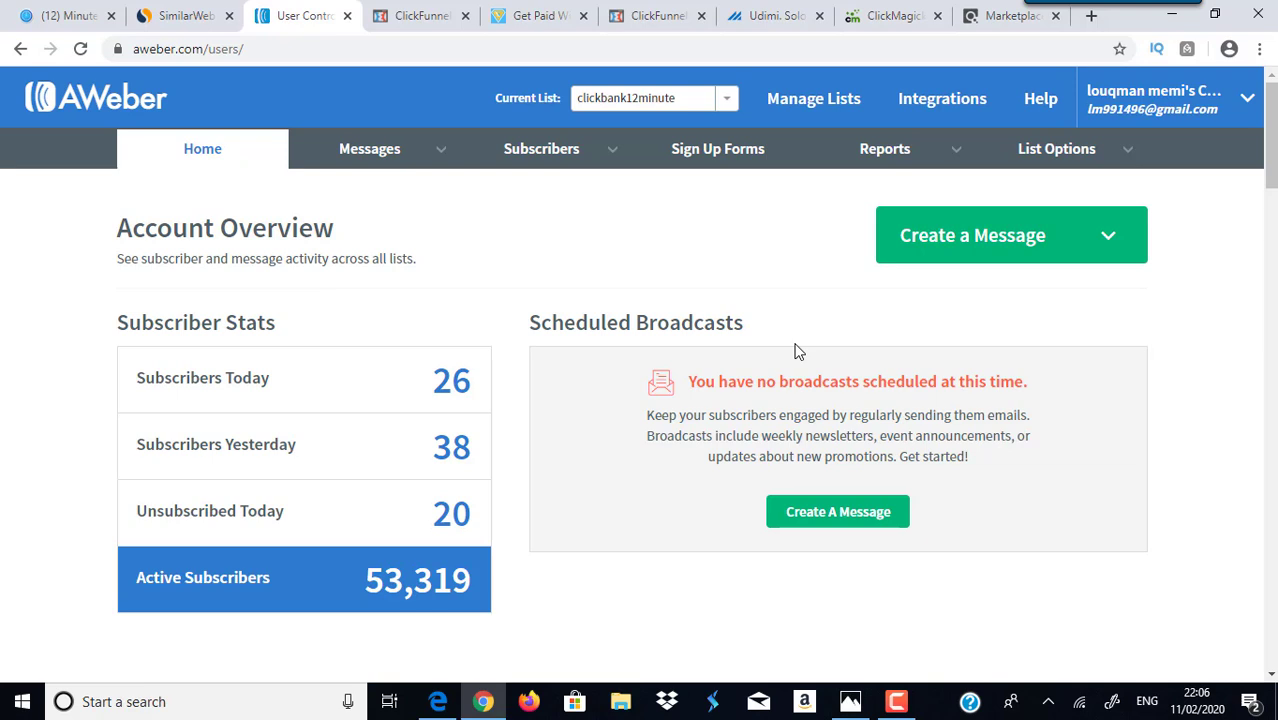
{"action": "left_click", "coordinate": [106, 10]}
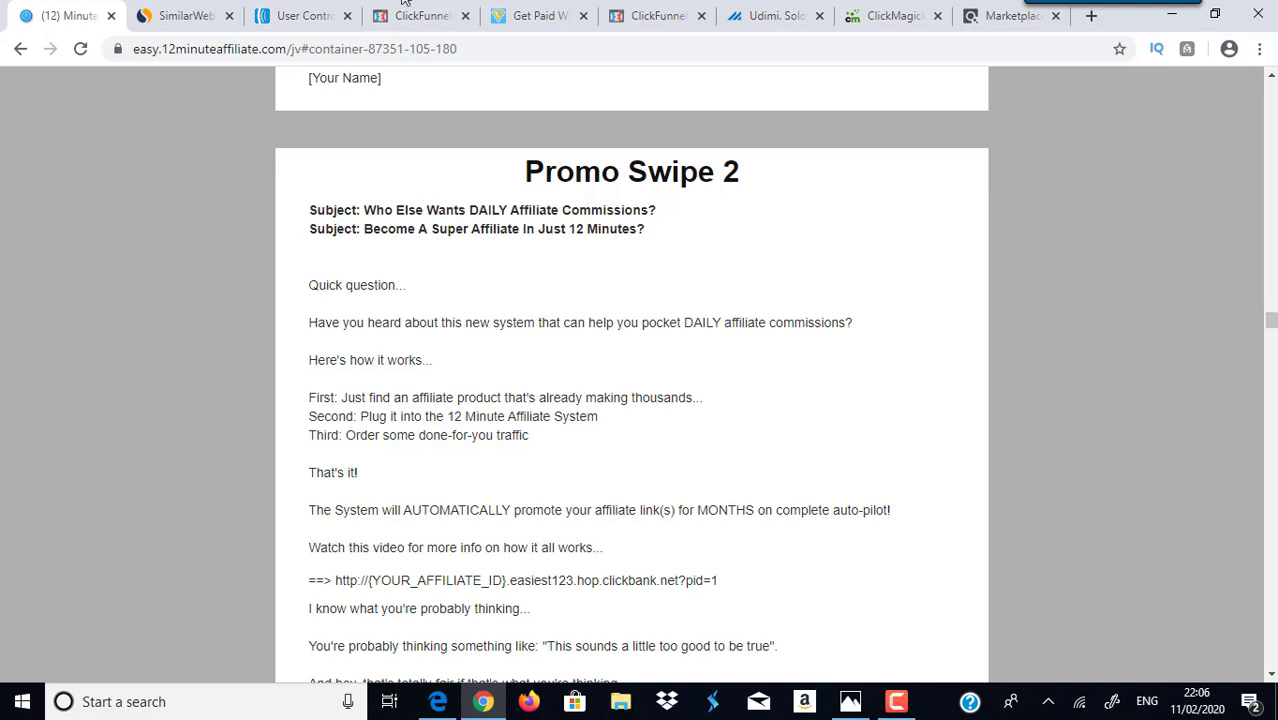
Review the opt-in page preview, AWeber's Account Overview, the ClickMagick stats dashboard and the $20k per month ClickBank machine image
{"action": "left_click", "coordinate": [515, 15]}
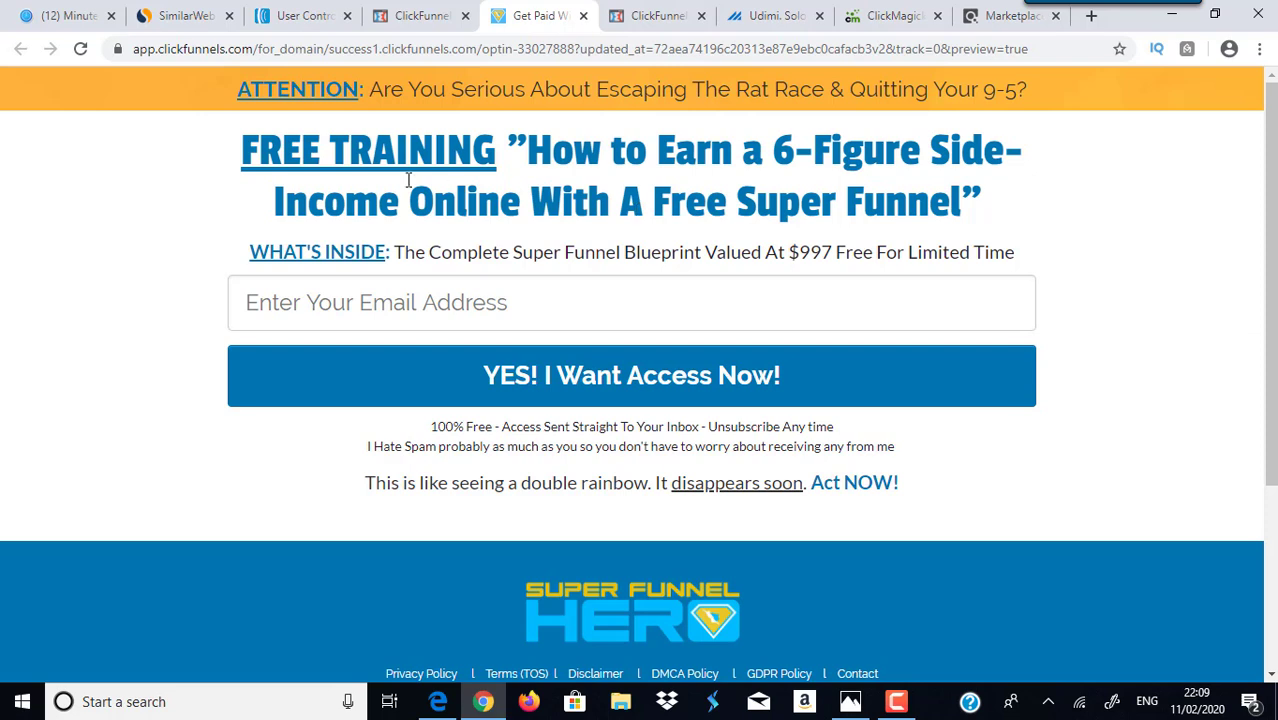
{"action": "left_click", "coordinate": [281, 14]}
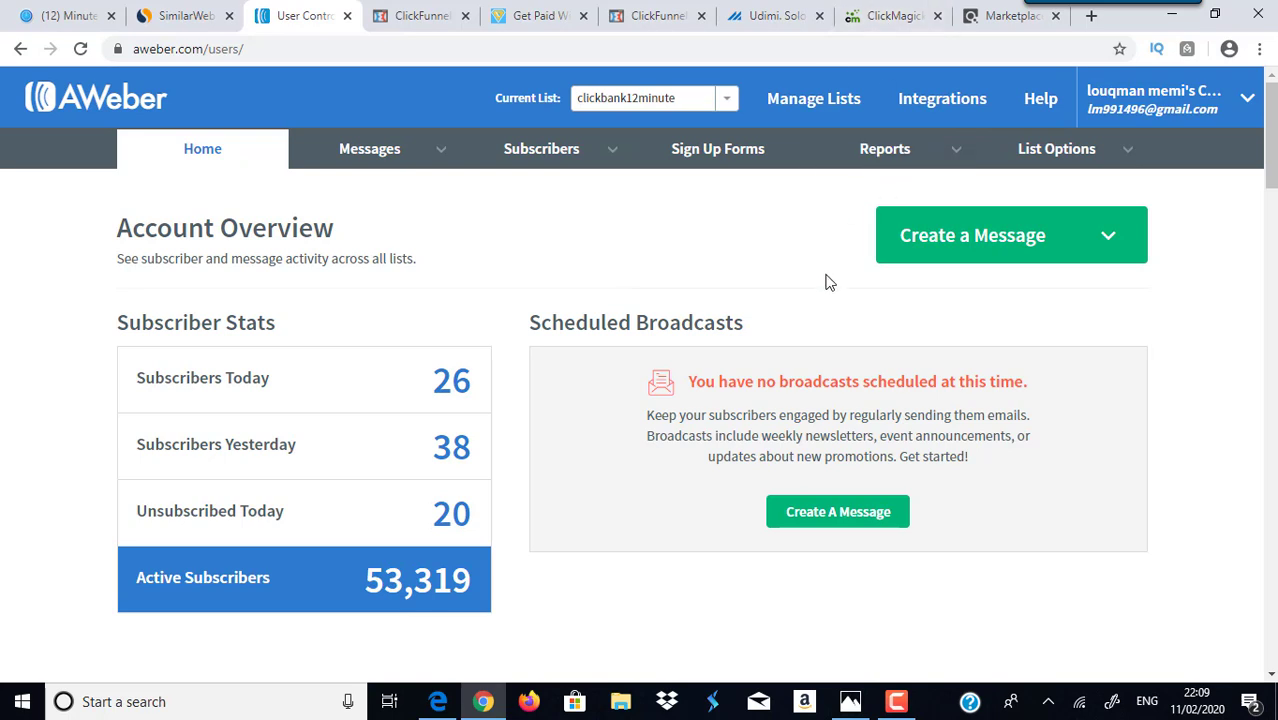
{"action": "left_click", "coordinate": [893, 12]}
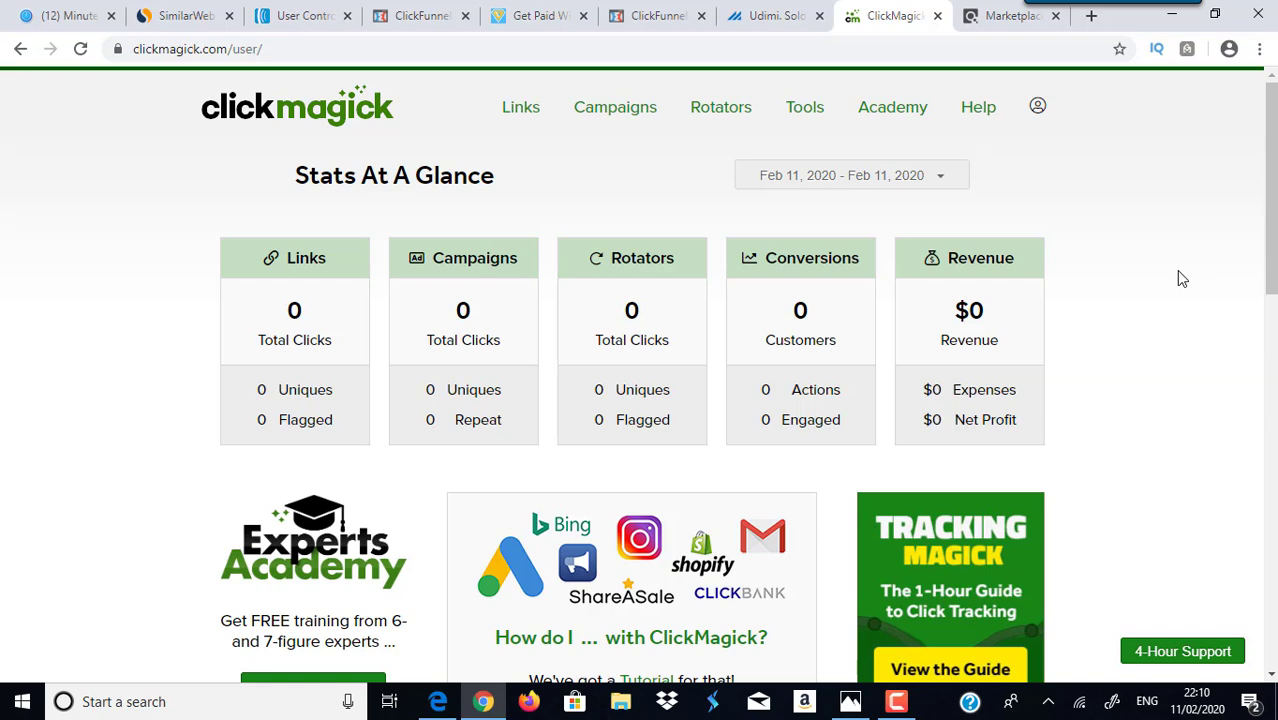
{"action": "left_click", "coordinate": [850, 701]}
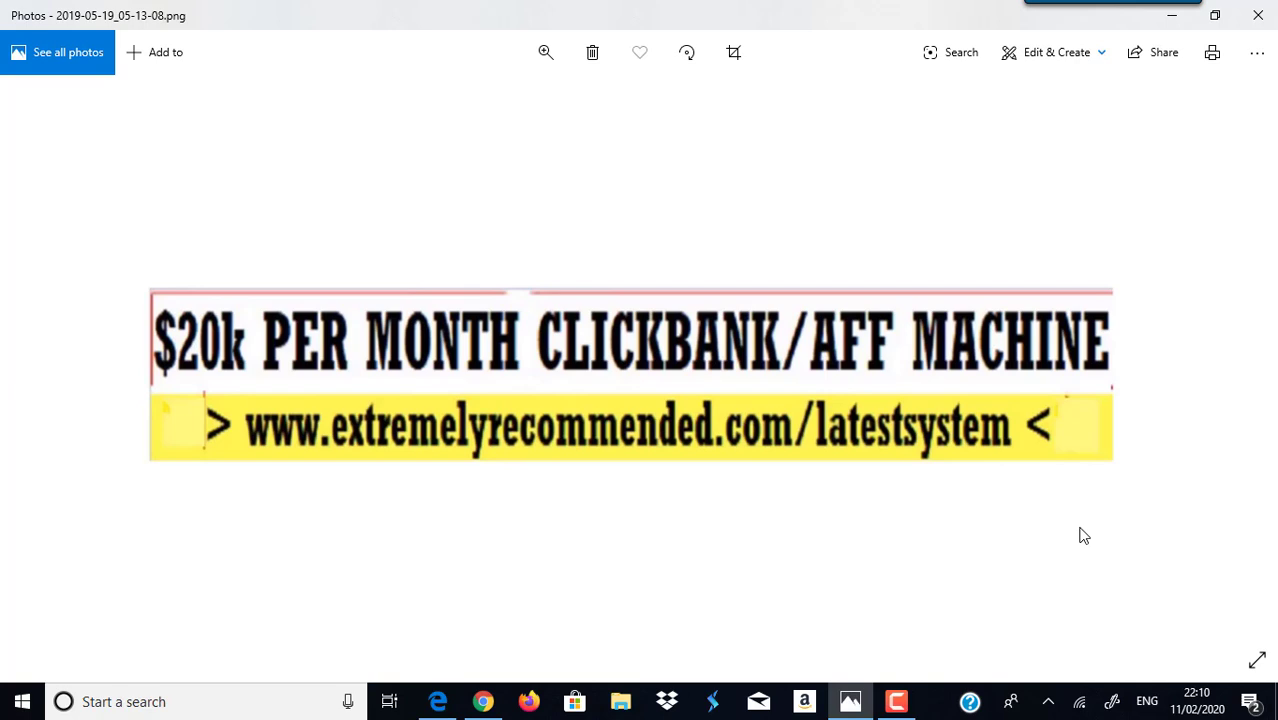
{"action": "left_click", "coordinate": [482, 701]}
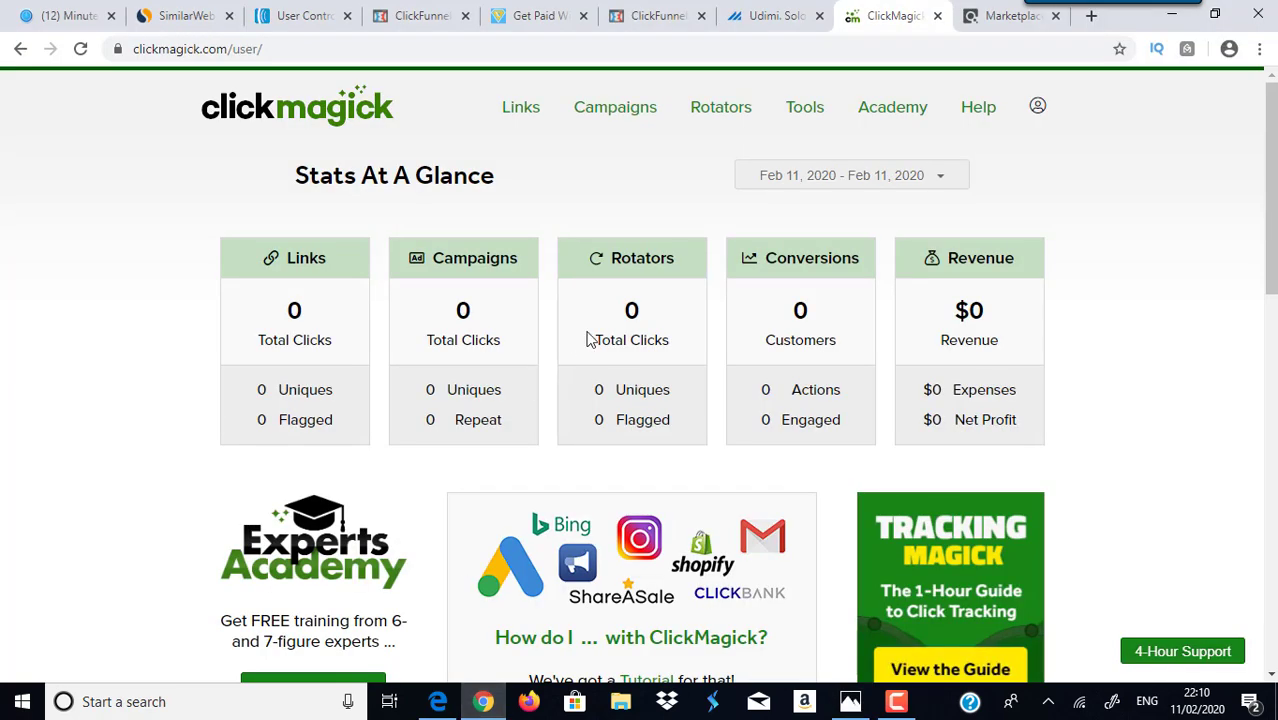
{"action": "left_click", "coordinate": [300, 15]}
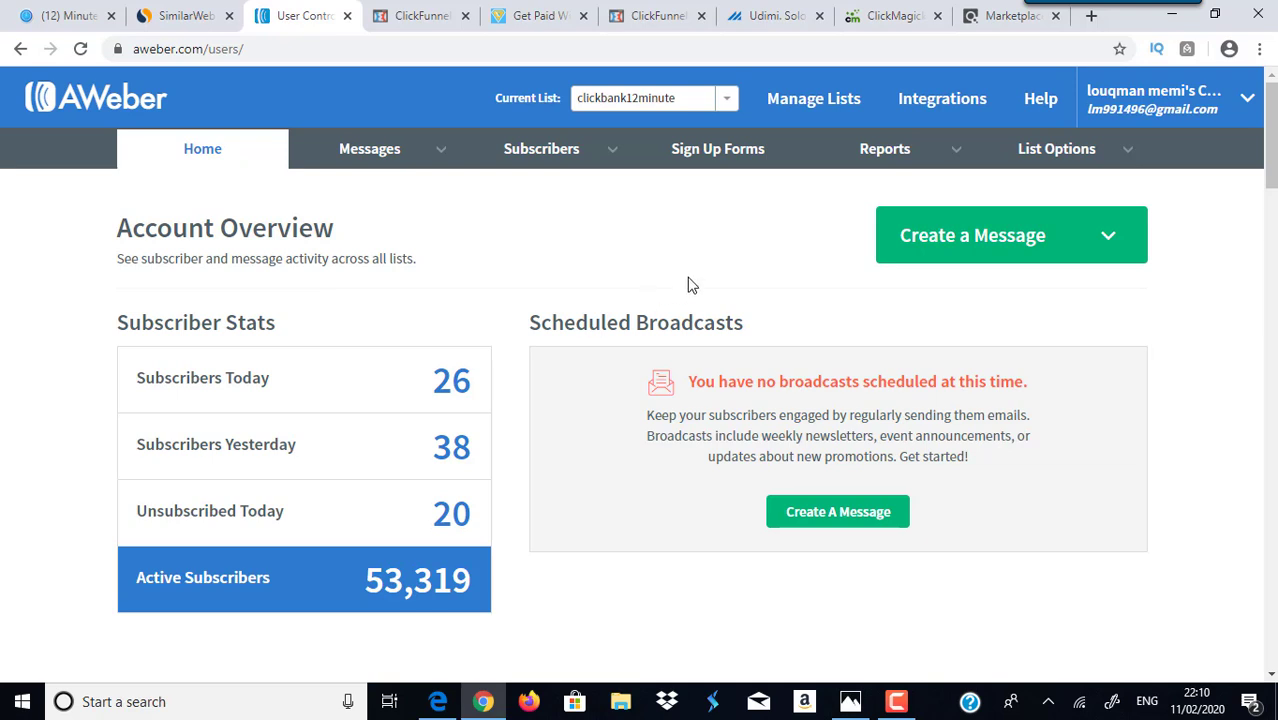
Switch to Udimi, read the unread message and another conversation in the inbox, and view the list of past solo orders
{"action": "left_click", "coordinate": [766, 8]}
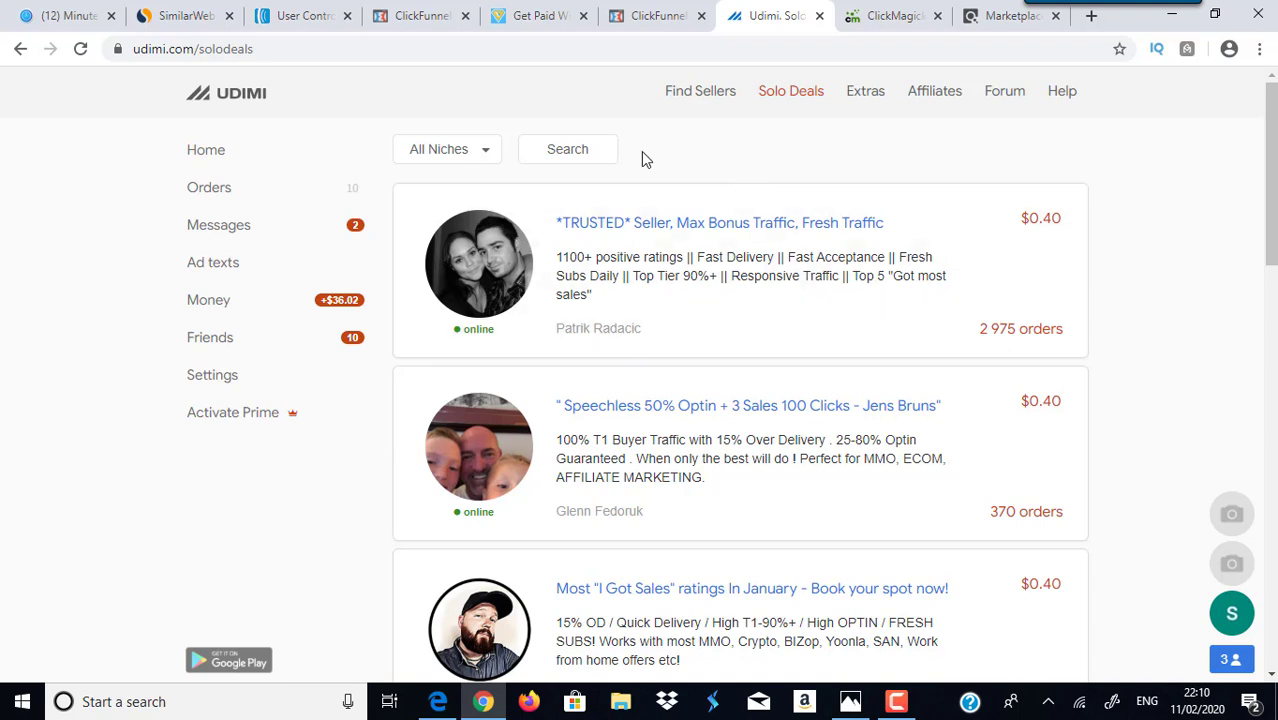
{"action": "left_click", "coordinate": [222, 230]}
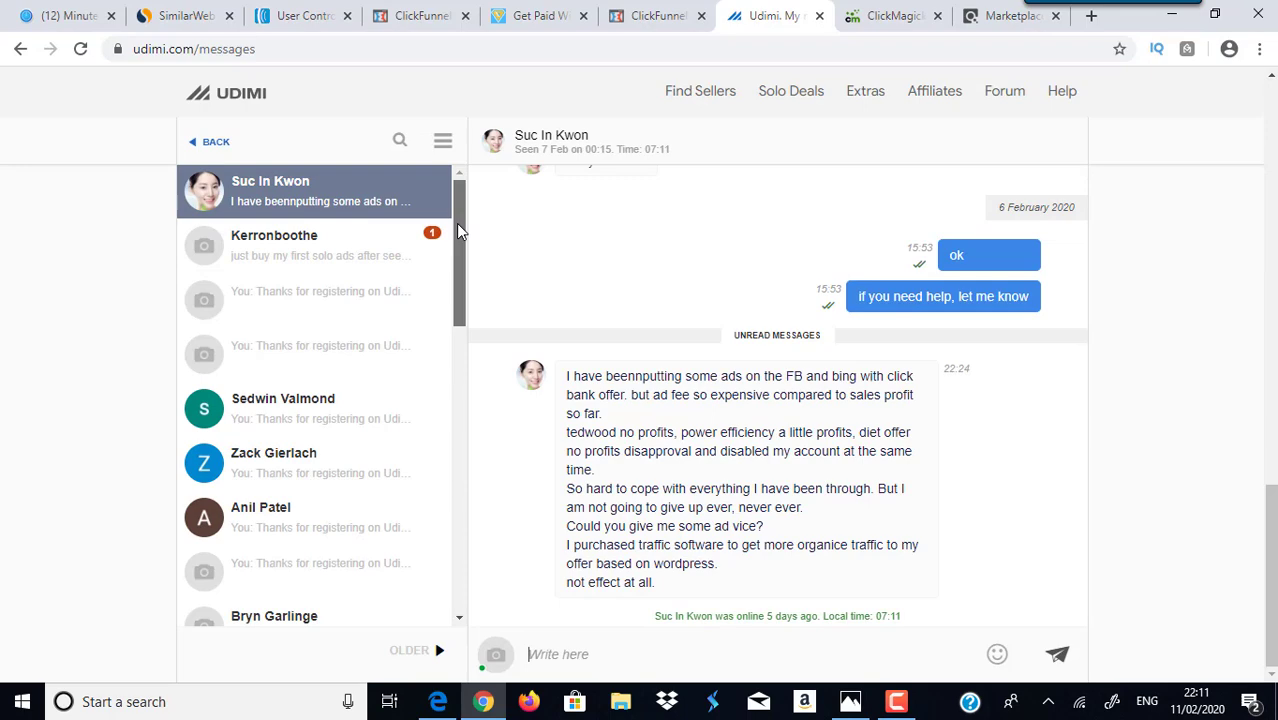
{"action": "left_click_drag", "start_coordinate": [456, 223], "coordinate": [477, 200]}
{"action": "left_click", "coordinate": [358, 508]}
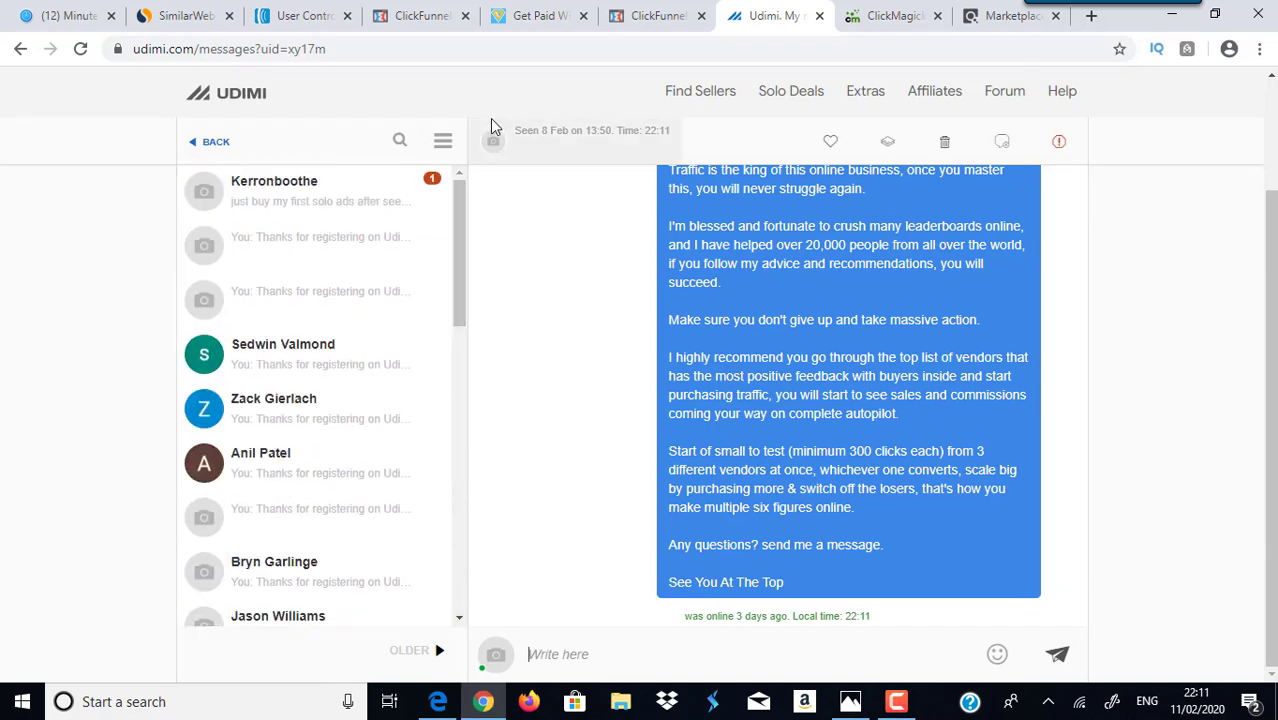
{"action": "left_click", "coordinate": [213, 145]}
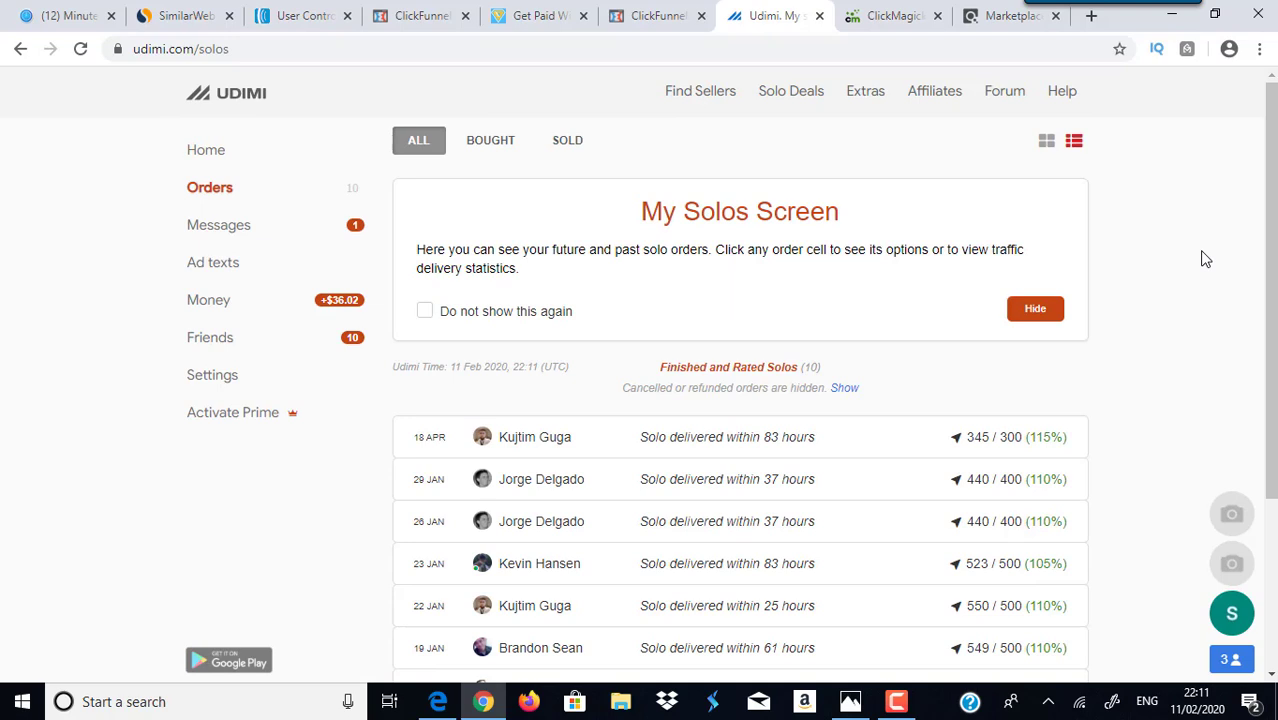
Browse Udimi's solo deals and open the $0.59 deal titled "I received Optin rate 40% 12 sales once again"
{"action": "left_click", "coordinate": [800, 91]}
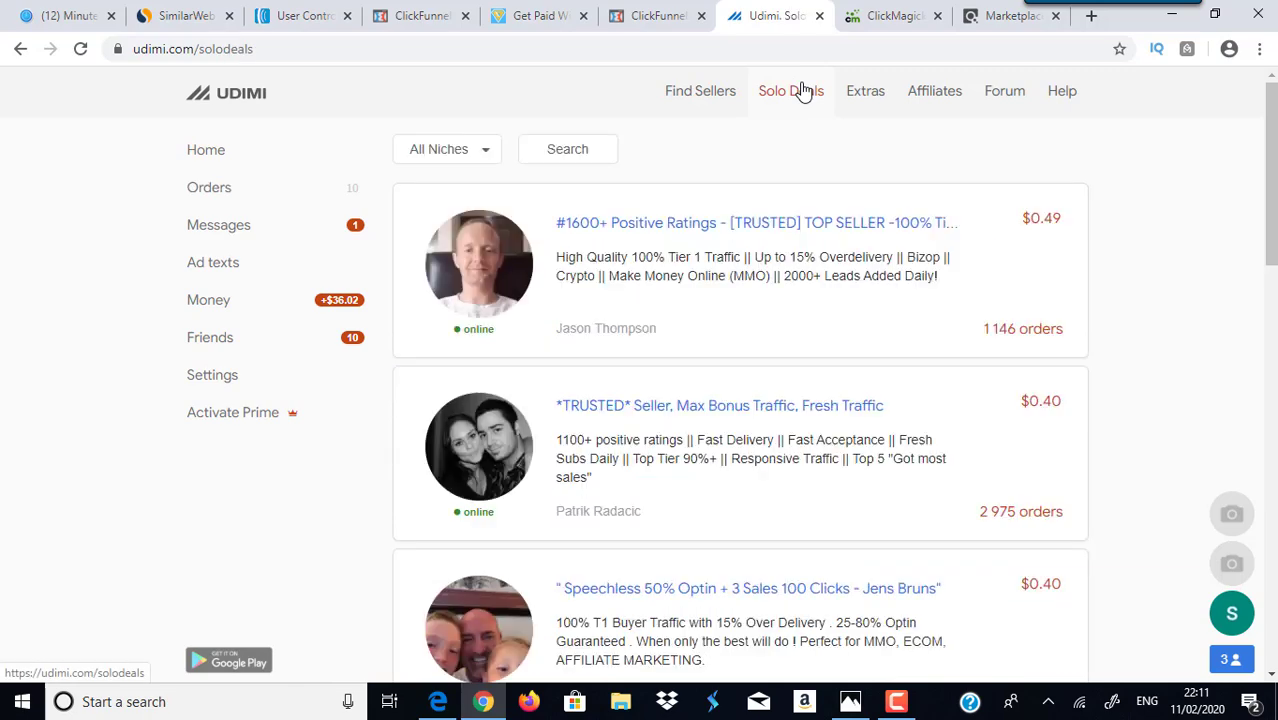
{"action": "scroll", "coordinate": [1270, 170], "scroll_direction": "down", "scroll_amount": 2}
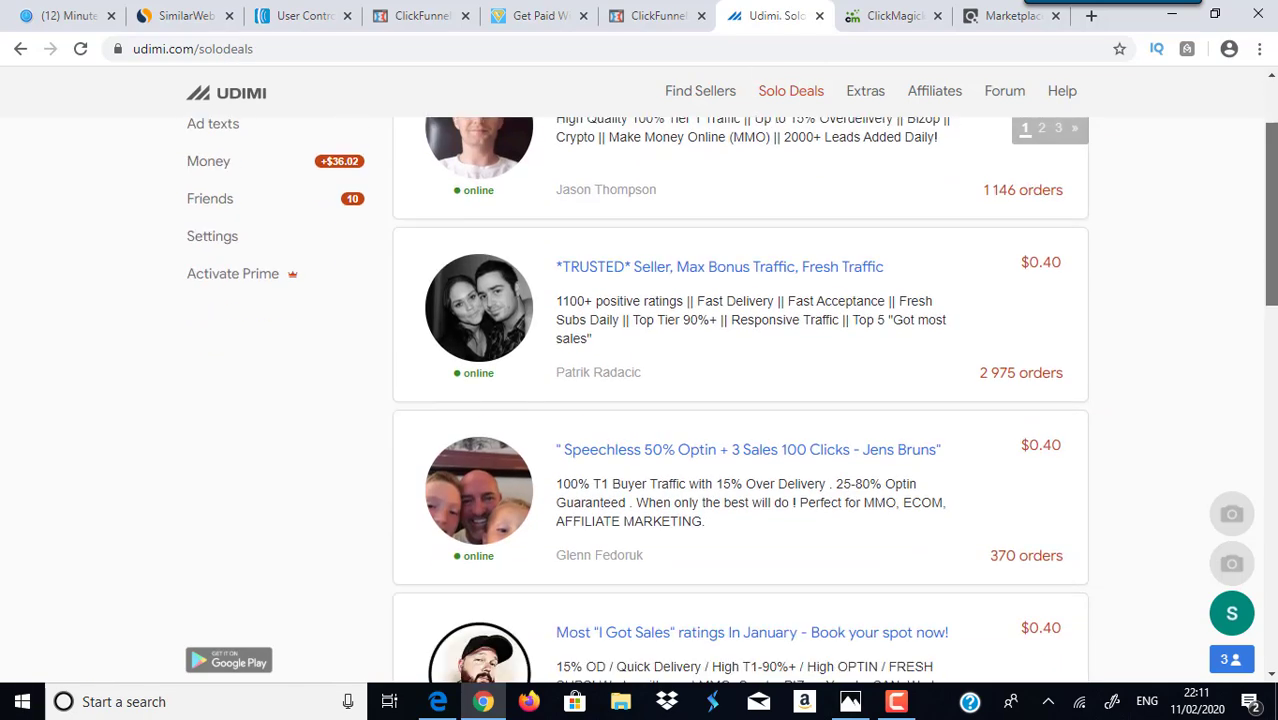
{"action": "scroll", "coordinate": [740, 400], "scroll_direction": "down", "scroll_amount": 7}
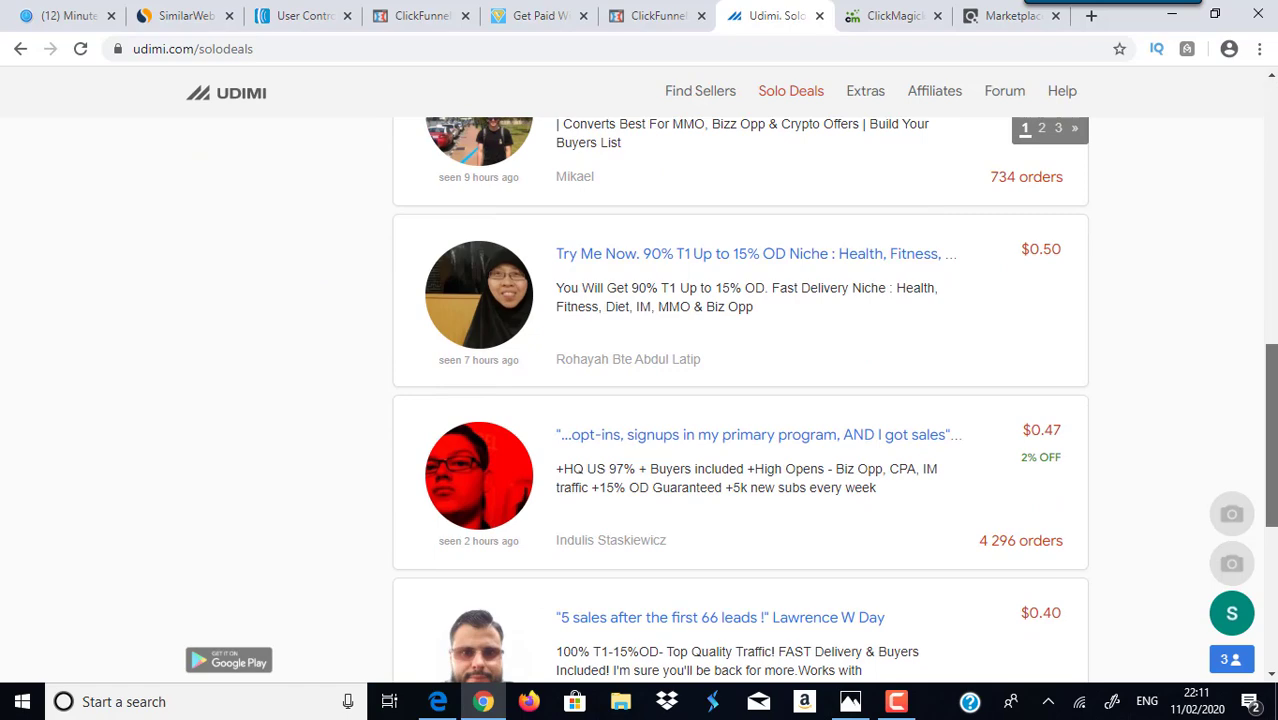
{"action": "scroll", "coordinate": [740, 400], "scroll_direction": "down", "scroll_amount": 3}
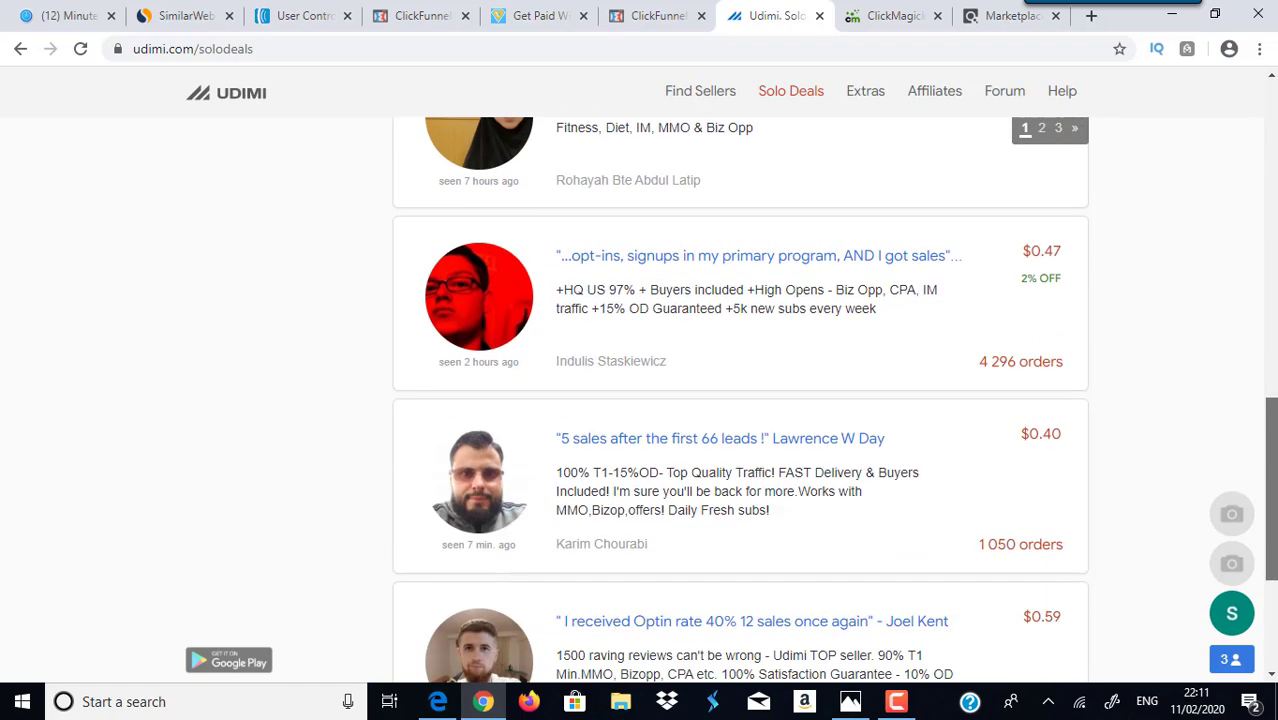
{"action": "scroll", "coordinate": [740, 400], "scroll_direction": "down", "scroll_amount": 2}
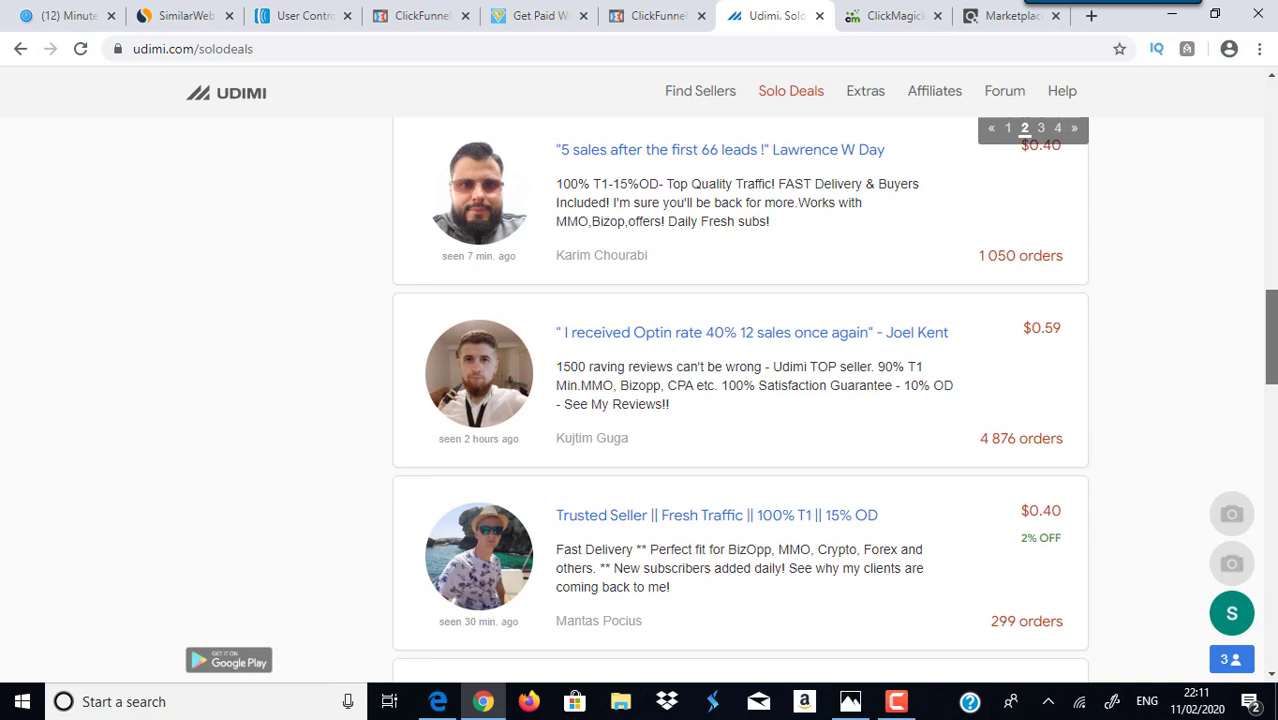
{"action": "scroll", "coordinate": [1207, 545], "scroll_direction": "down", "scroll_amount": 1}
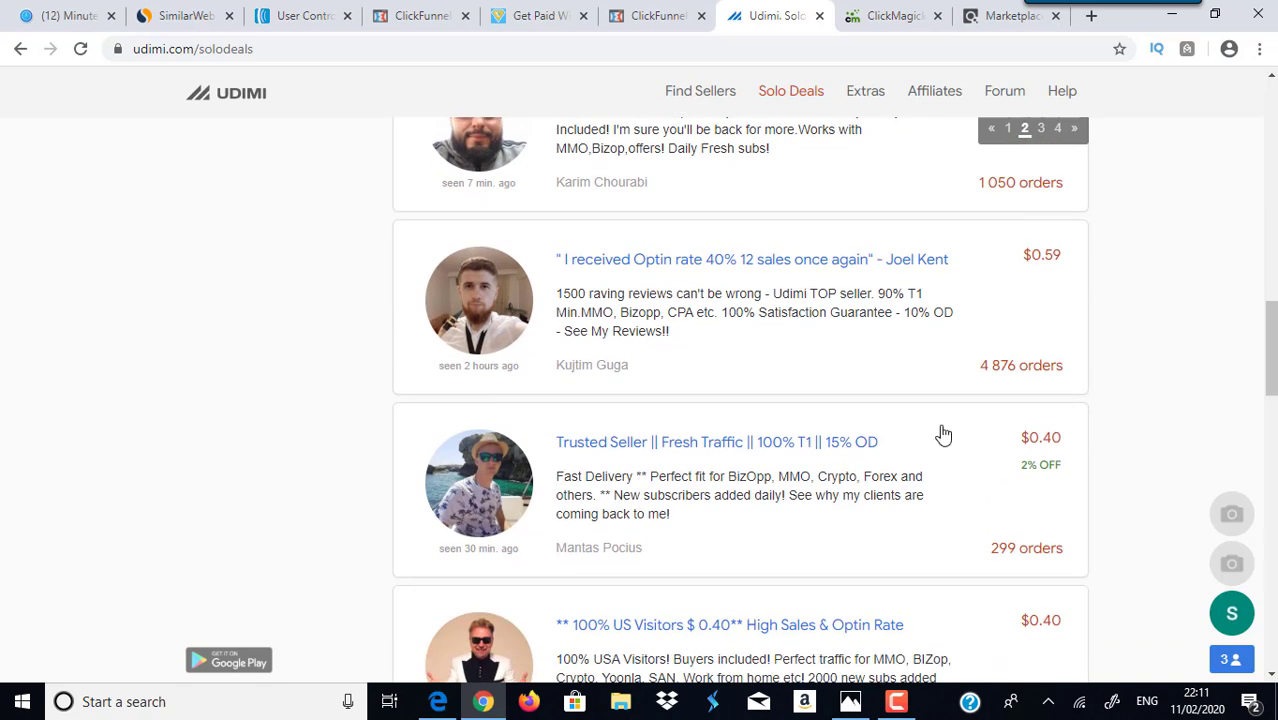
{"action": "left_click", "coordinate": [789, 268]}
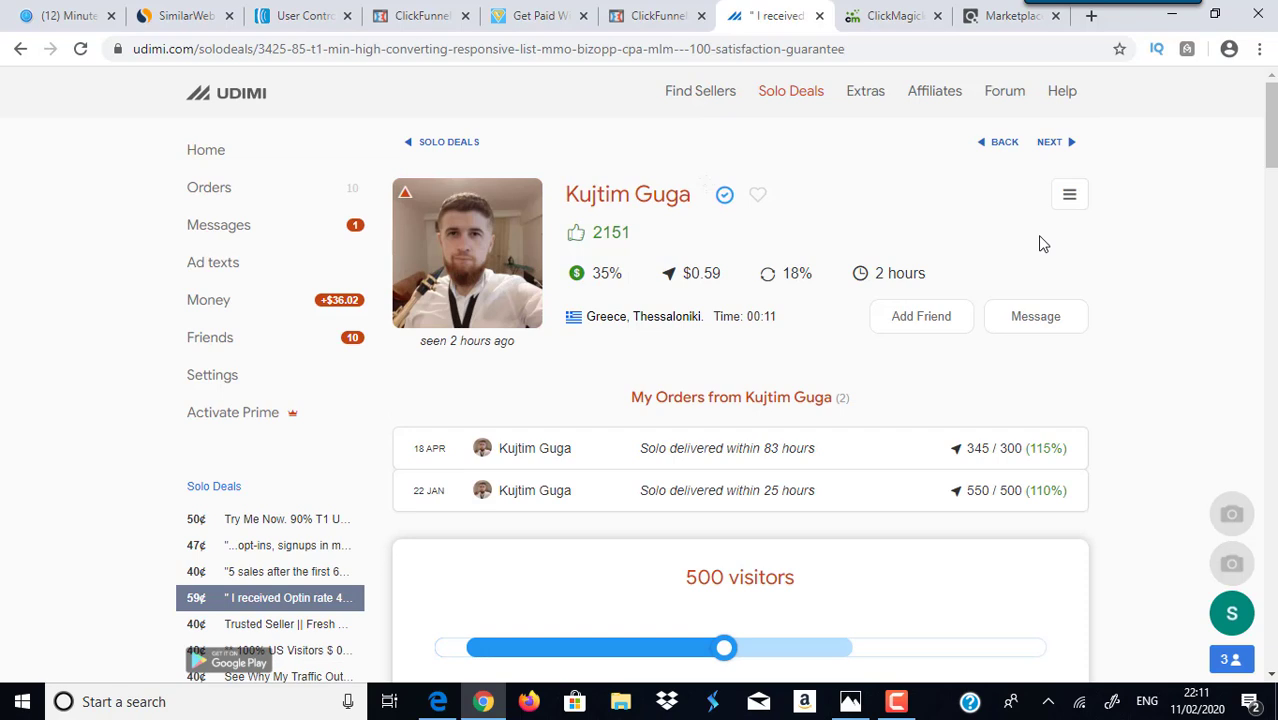
Examine the seller's buyer ratings and comments, along with the sales percentage and price per click in the profile summary
{"action": "mouse_move", "coordinate": [582, 280]}
{"action": "left_click_drag", "start_coordinate": [1270, 125], "coordinate": [1270, 490]}
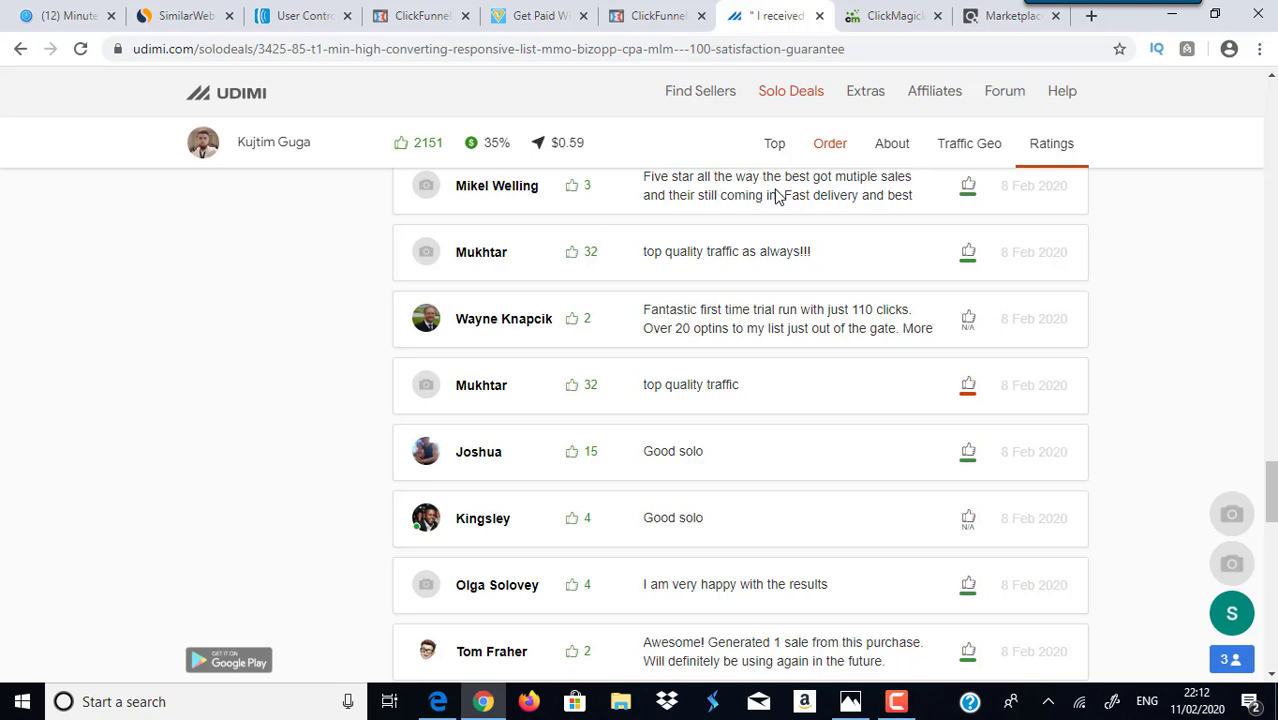
{"action": "left_click_drag", "start_coordinate": [1270, 491], "coordinate": [1270, 465]}
{"action": "scroll", "coordinate": [1270, 465], "scroll_direction": "down", "scroll_amount": 3}
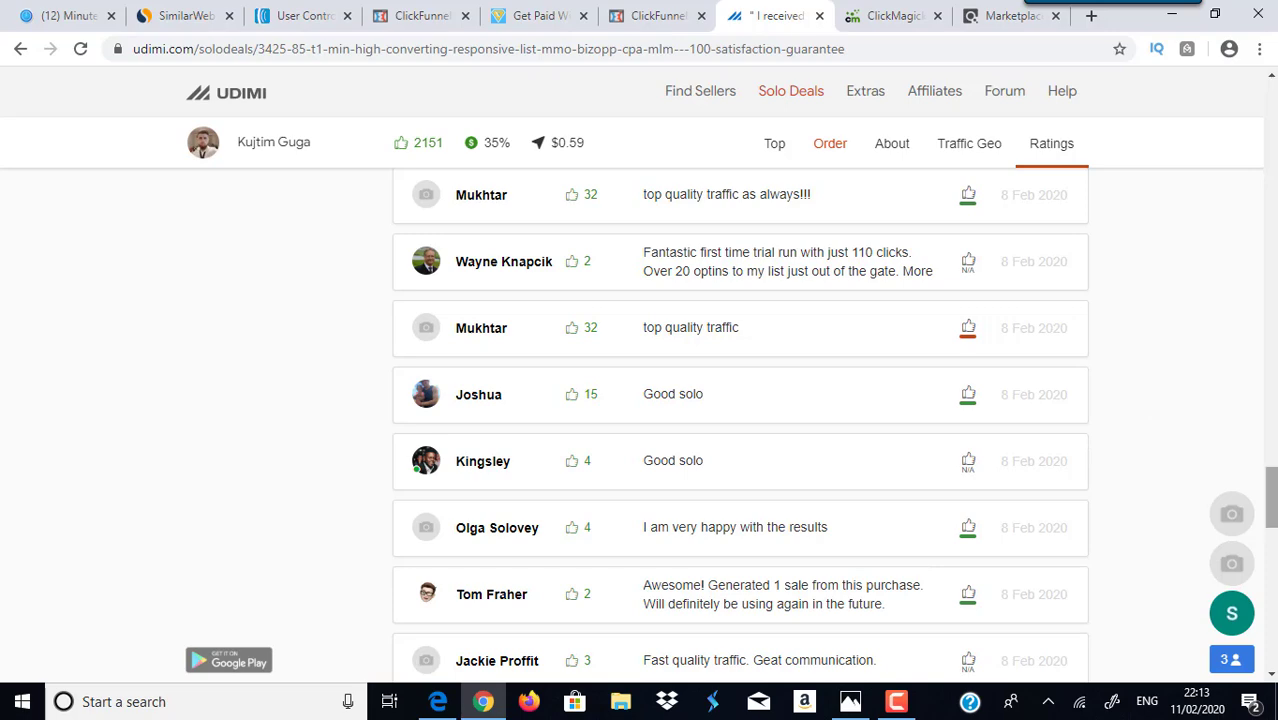
{"action": "mouse_move", "coordinate": [1270, 497]}
{"action": "left_mouse_down"}
{"action": "mouse_move", "coordinate": [1270, 439]}
{"action": "mouse_move", "coordinate": [1270, 519]}
{"action": "left_mouse_up"}
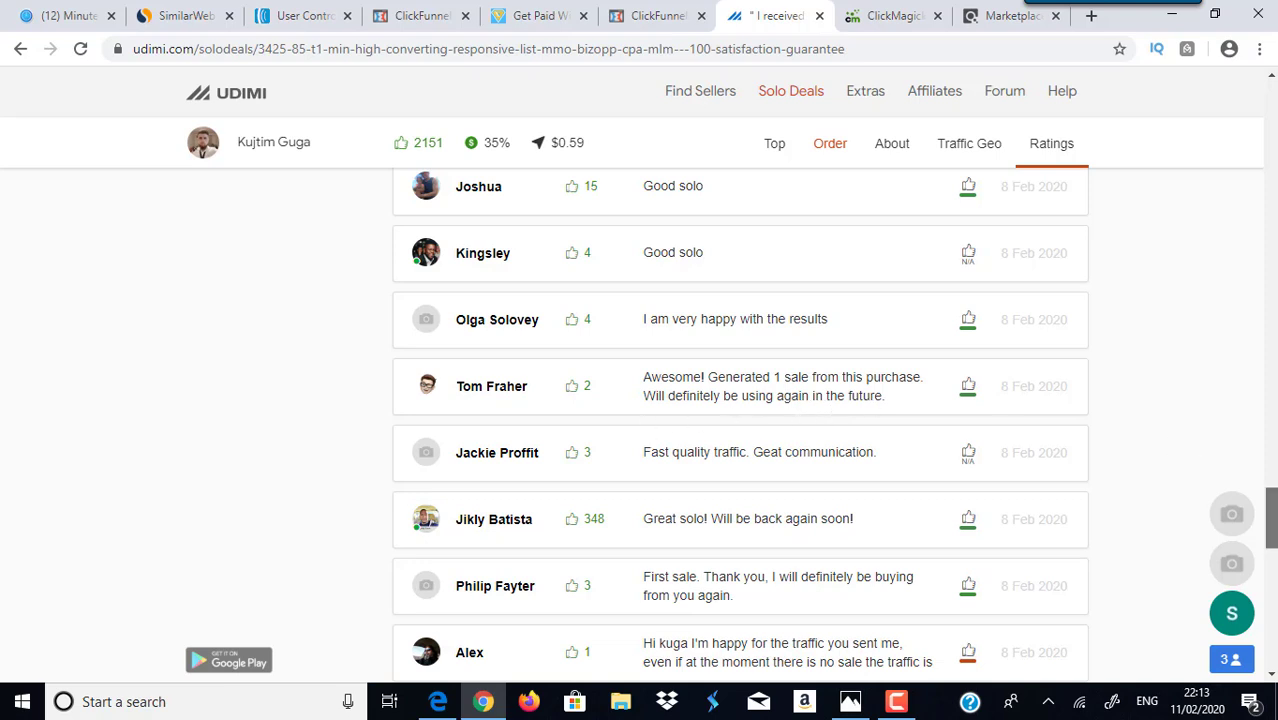
{"action": "left_click_drag", "start_coordinate": [1270, 515], "coordinate": [1270, 532]}
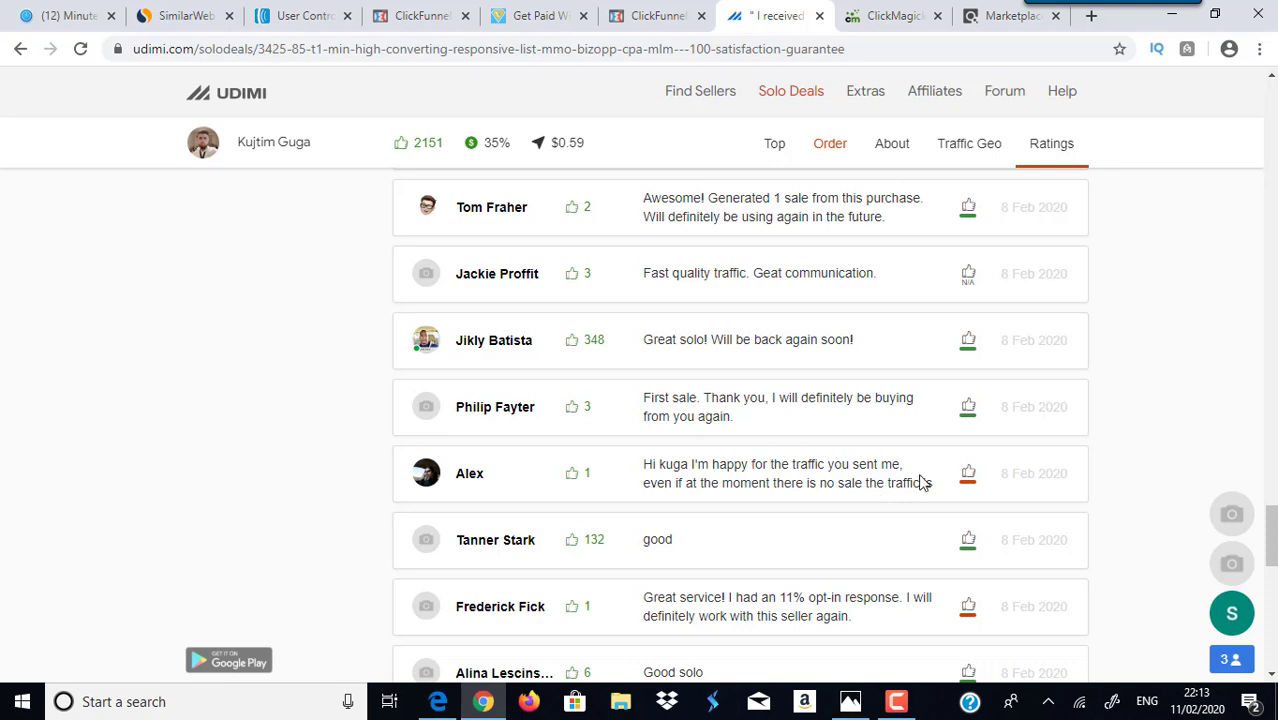
{"action": "scroll", "coordinate": [1270, 535], "scroll_direction": "down", "scroll_amount": 2}
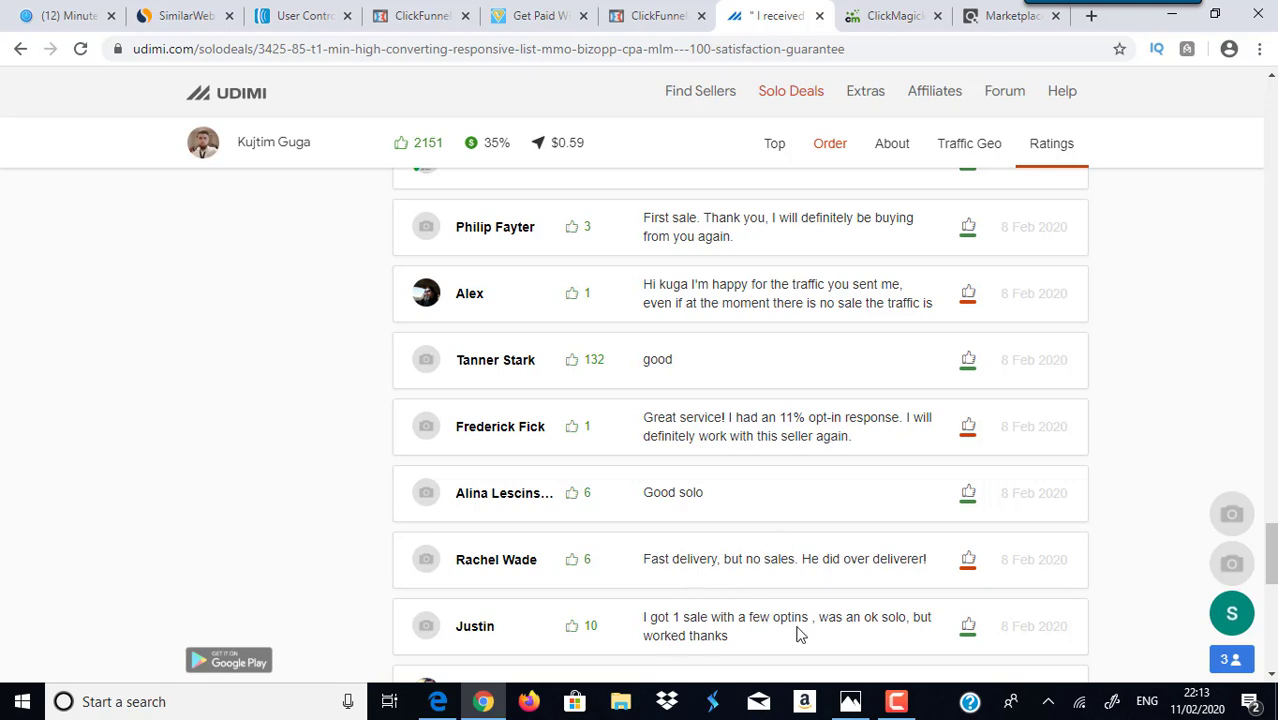
{"action": "left_click_drag", "start_coordinate": [1270, 550], "coordinate": [1270, 620]}
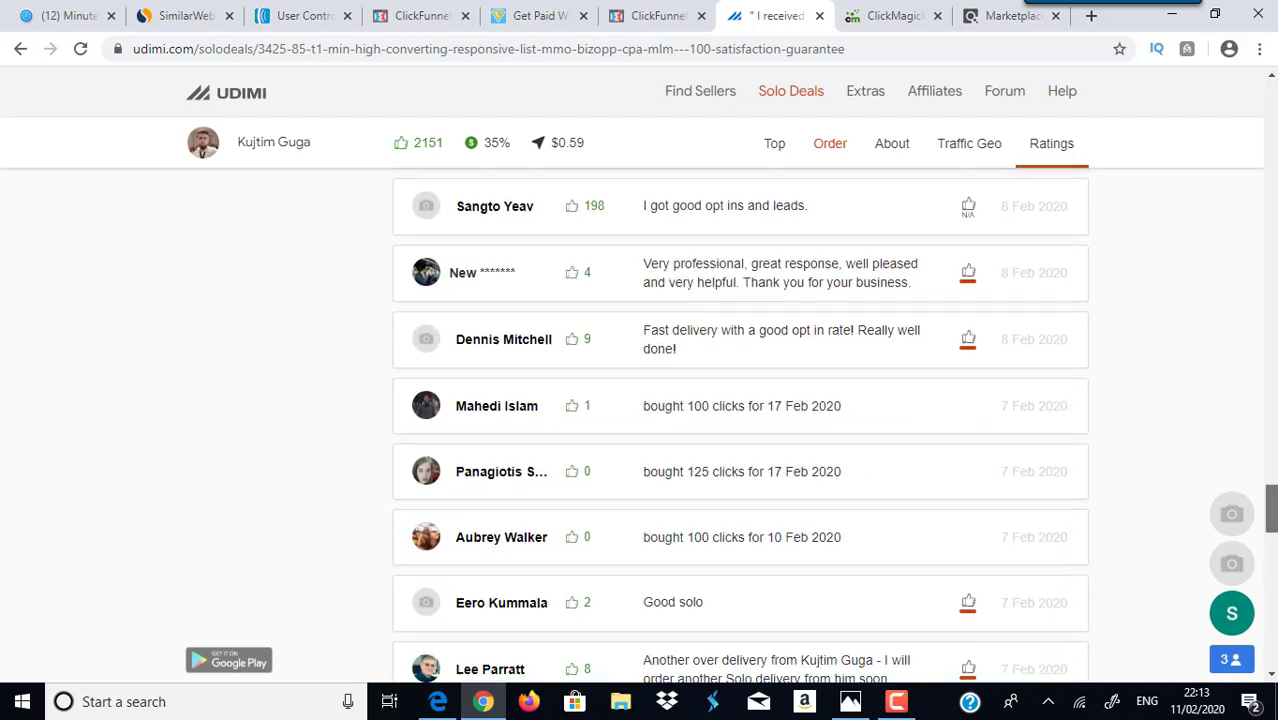
{"action": "left_click_drag", "start_coordinate": [1270, 510], "coordinate": [1270, 567]}
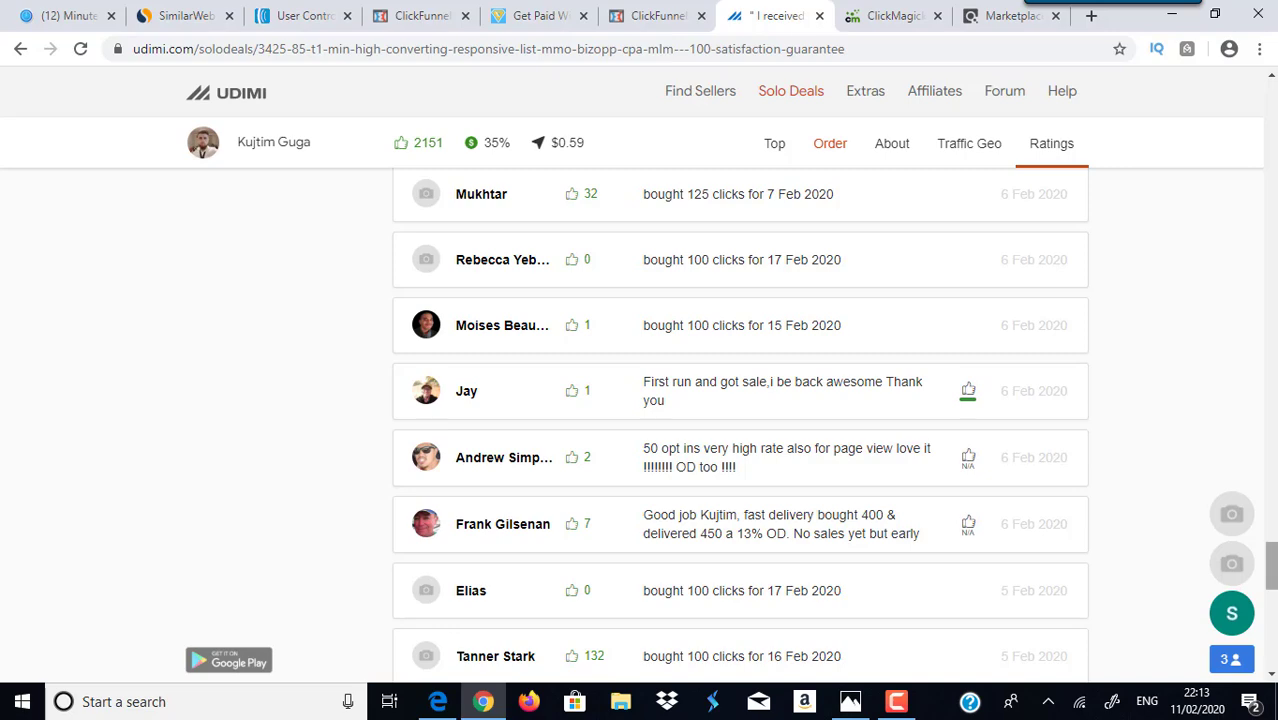
{"action": "left_click_drag", "start_coordinate": [1270, 562], "coordinate": [1270, 98]}
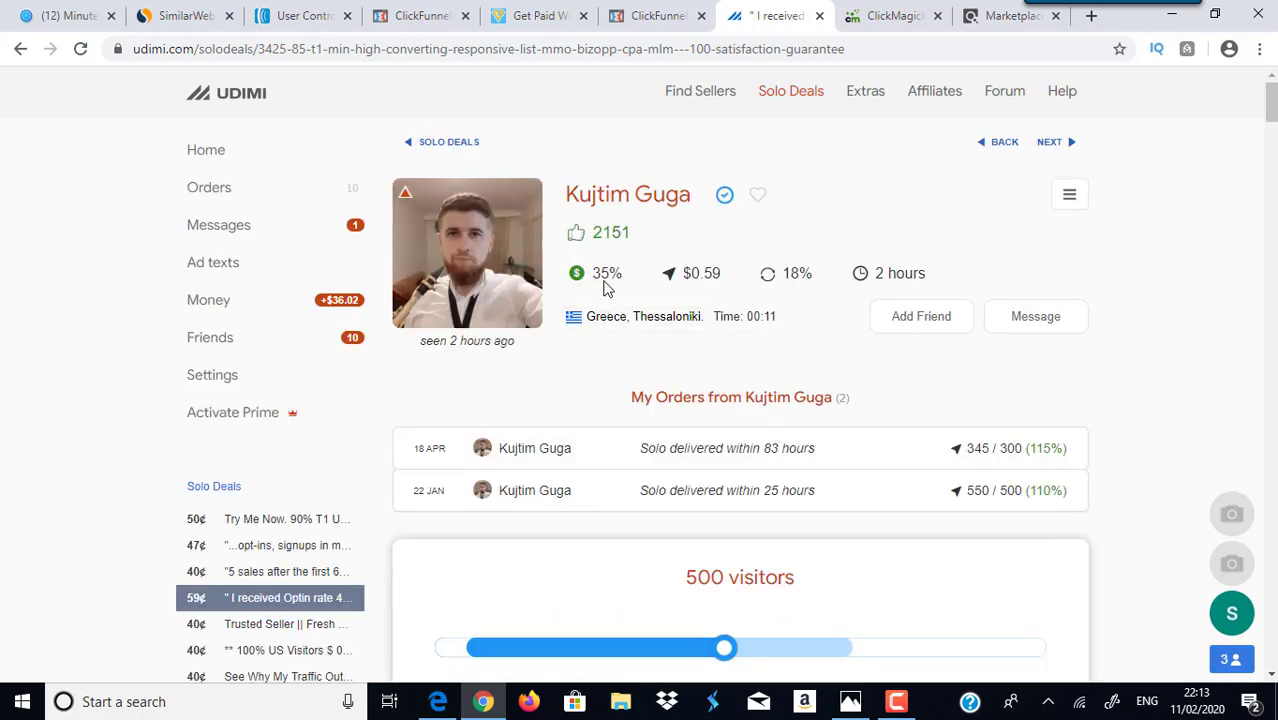
{"action": "mouse_move", "coordinate": [603, 280]}
Try the solo order at 700 visitors, and settle on 300 visitors with the base filter
{"action": "scroll", "coordinate": [1270, 115], "scroll_direction": "down", "scroll_amount": 3}
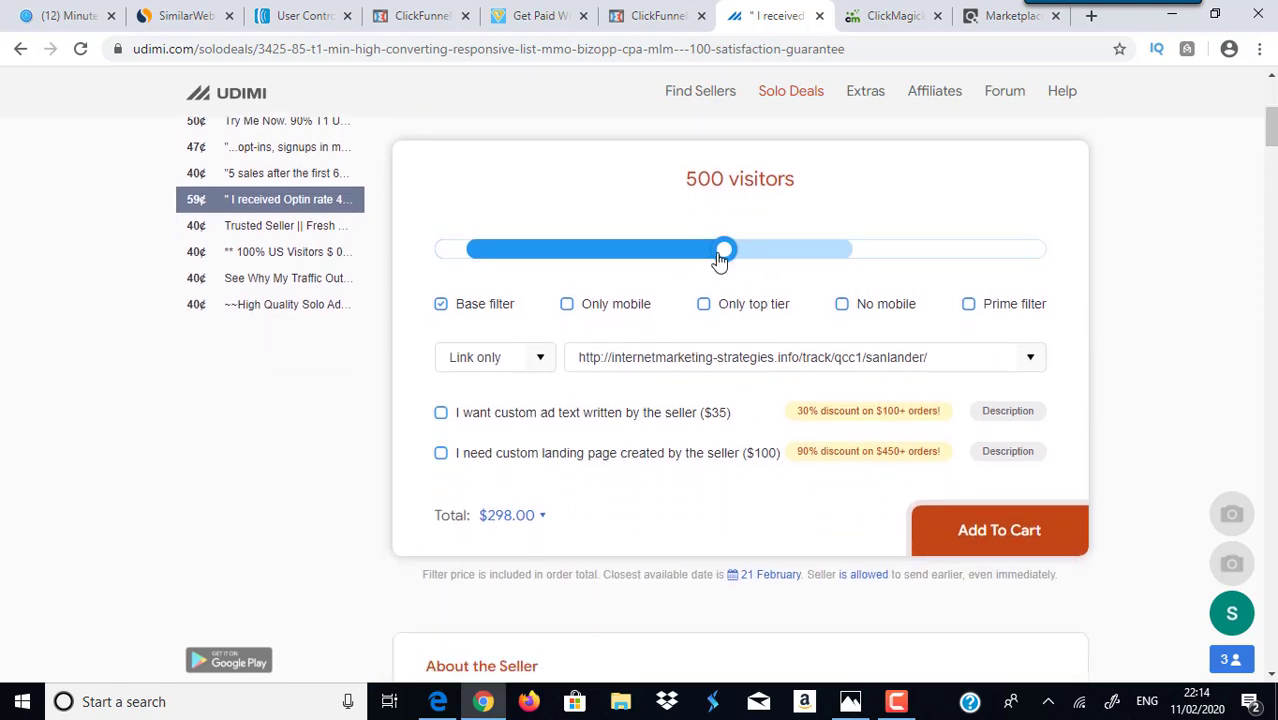
{"action": "left_click_drag", "start_coordinate": [725, 270], "coordinate": [876, 267]}
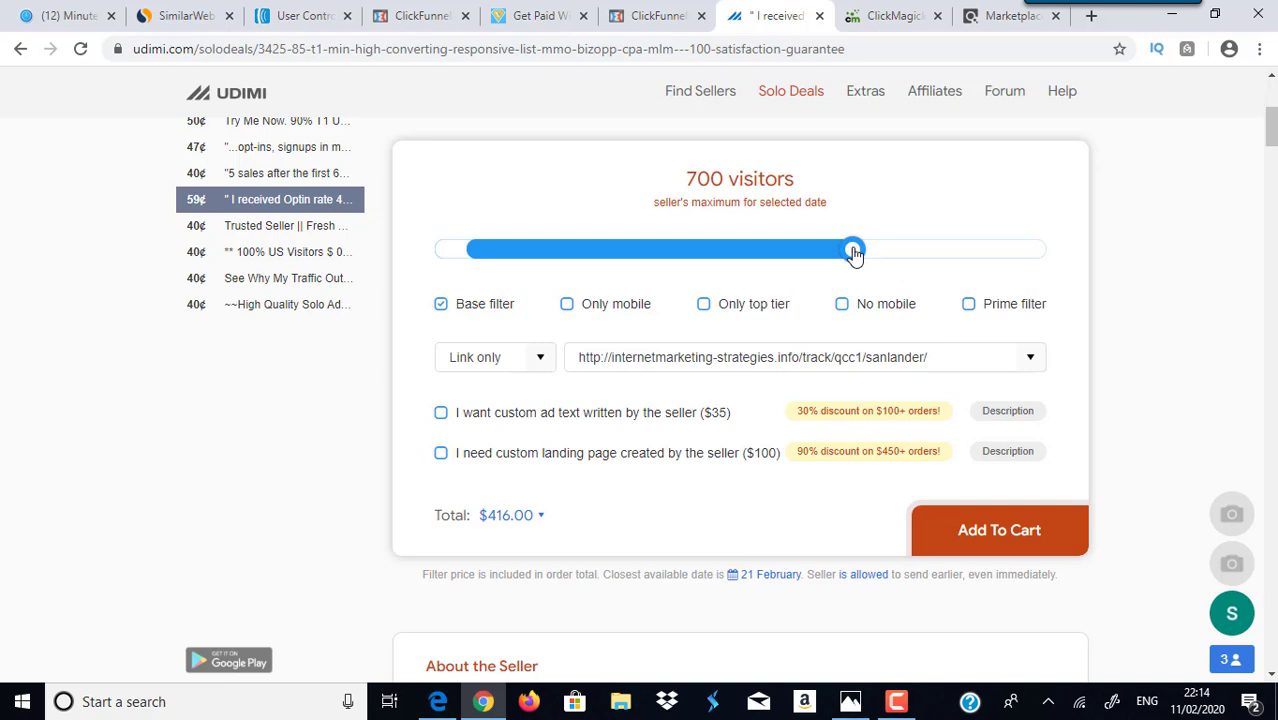
{"action": "left_click_drag", "start_coordinate": [853, 253], "coordinate": [597, 260]}
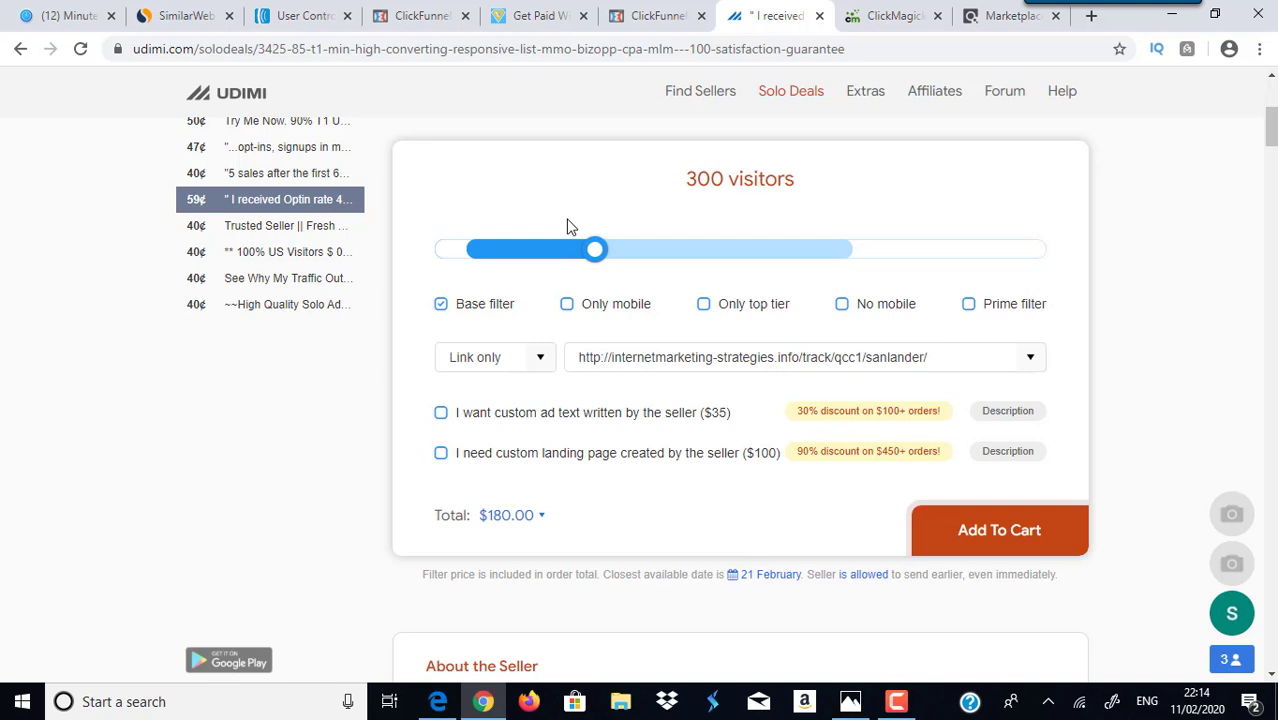
Compare the Promo Swipe 2 email and the opt-in page preview with the 300-visitor solo order on Udimi
{"action": "left_click", "coordinate": [66, 18]}
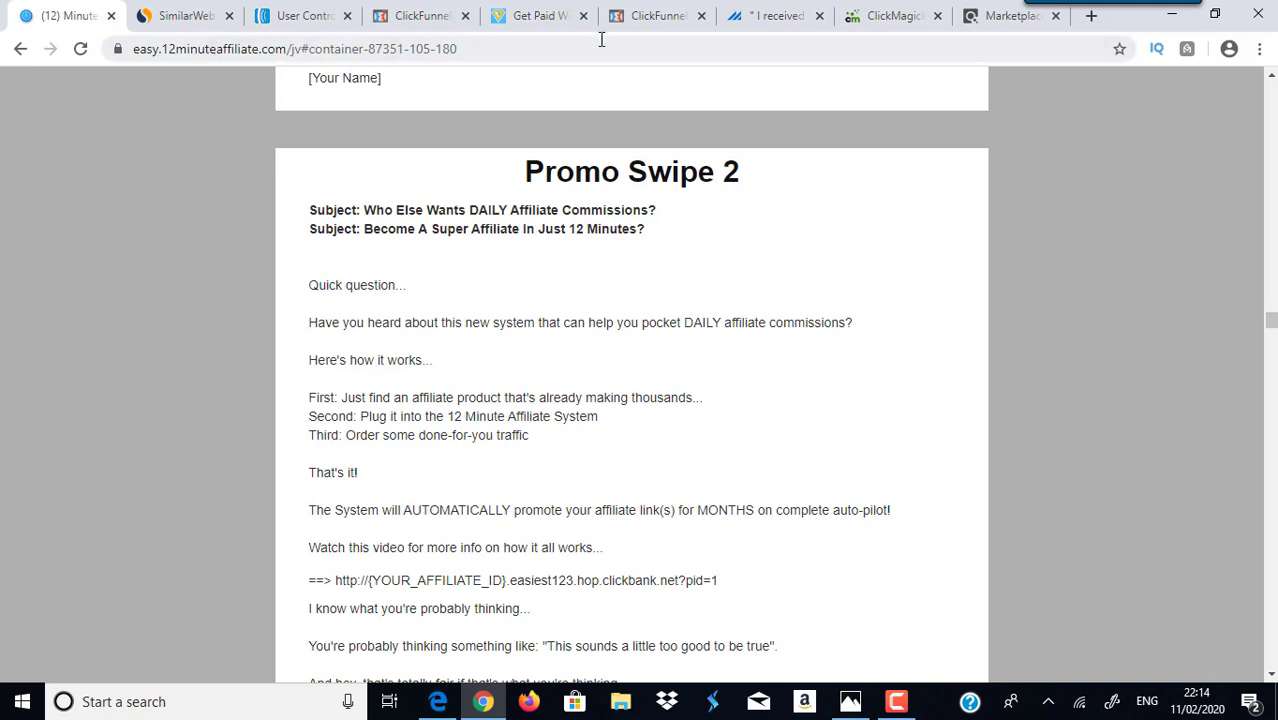
{"action": "left_click", "coordinate": [560, 12]}
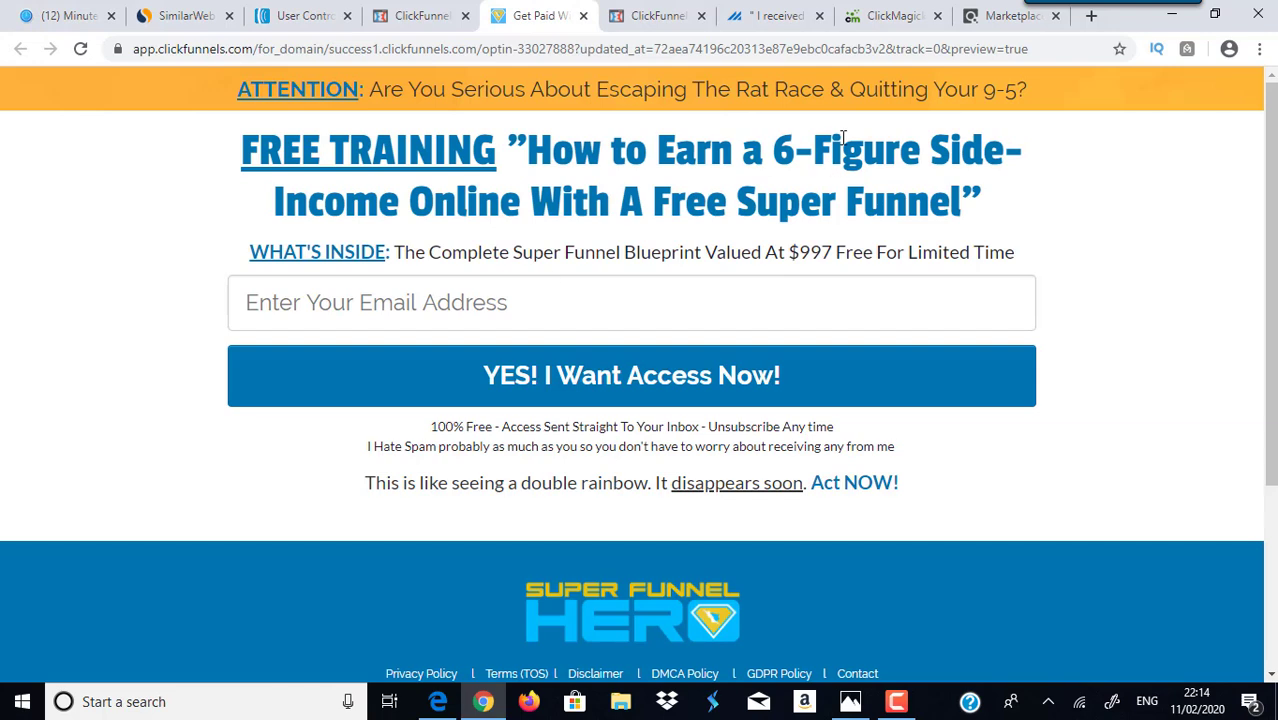
{"action": "left_click", "coordinate": [770, 12]}
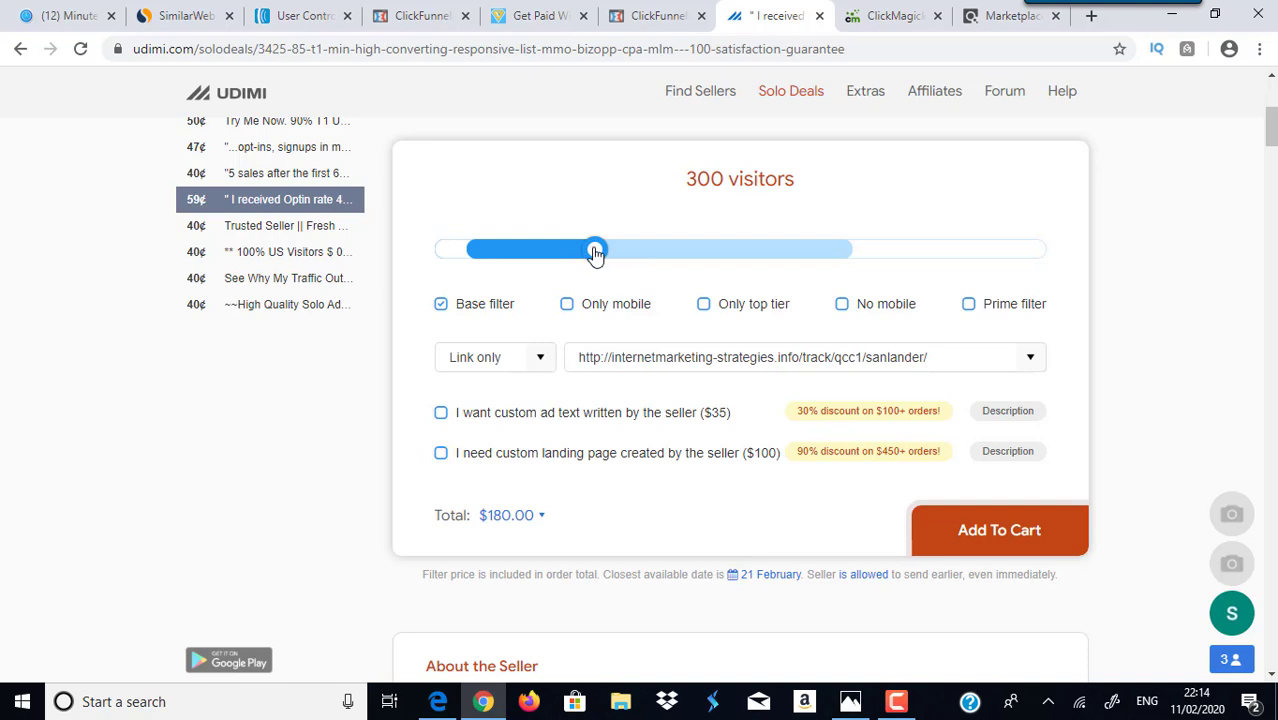
{"action": "mouse_move", "coordinate": [595, 255]}
{"action": "left_mouse_down"}
{"action": "mouse_move", "coordinate": [645, 253]}
{"action": "mouse_move", "coordinate": [596, 256]}
{"action": "left_mouse_up"}
{"action": "left_click", "coordinate": [524, 22]}
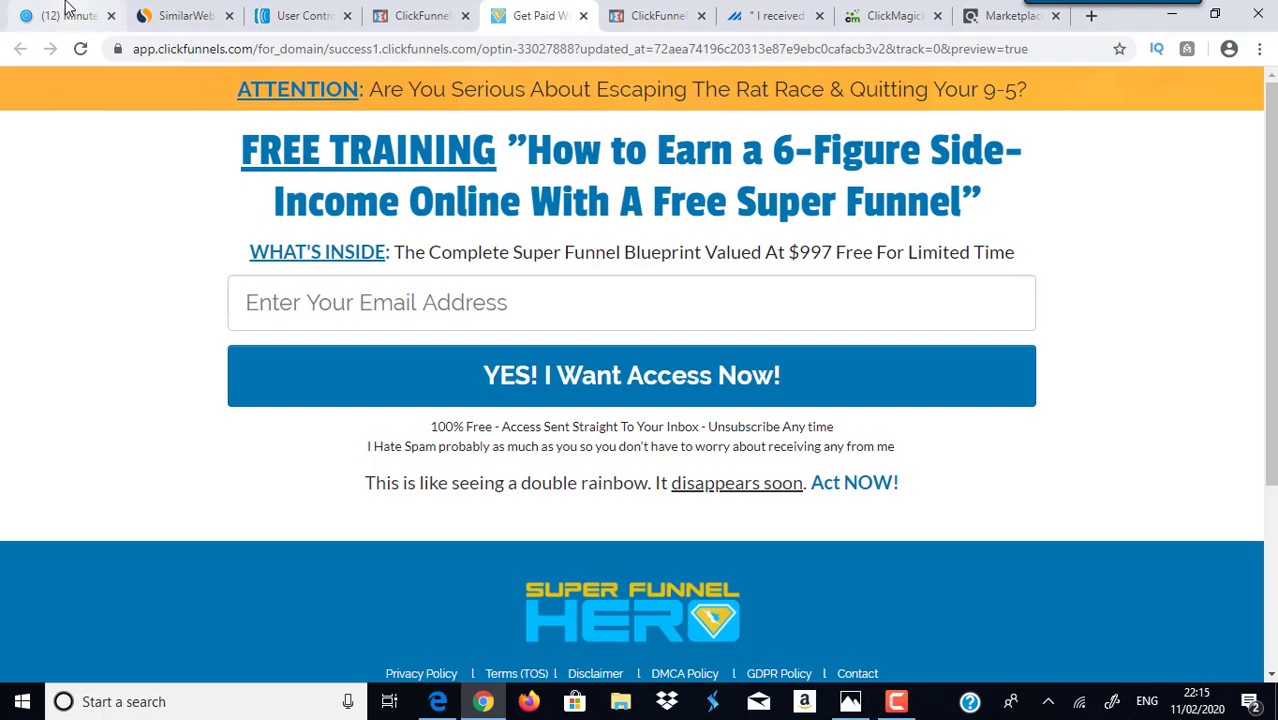
Open the Follow Up Series of the clickbank12minute list in AWeber
{"action": "left_click", "coordinate": [320, 17]}
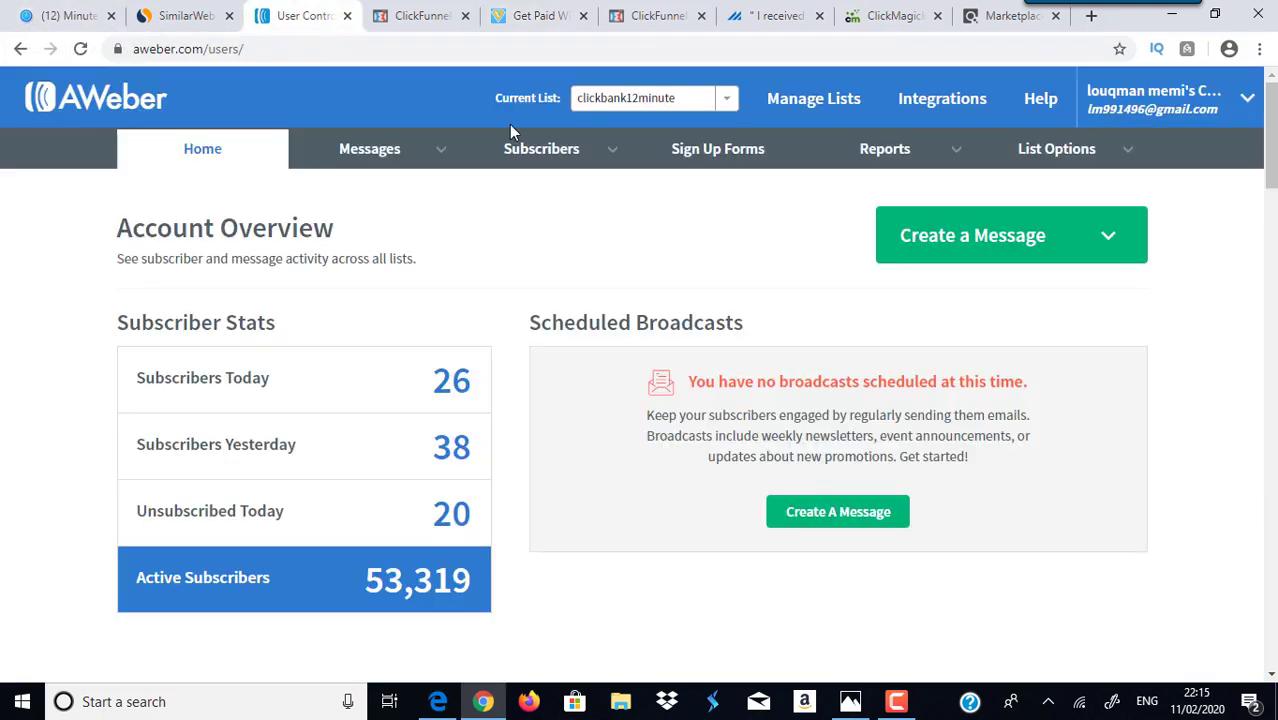
{"action": "mouse_move", "coordinate": [436, 157]}
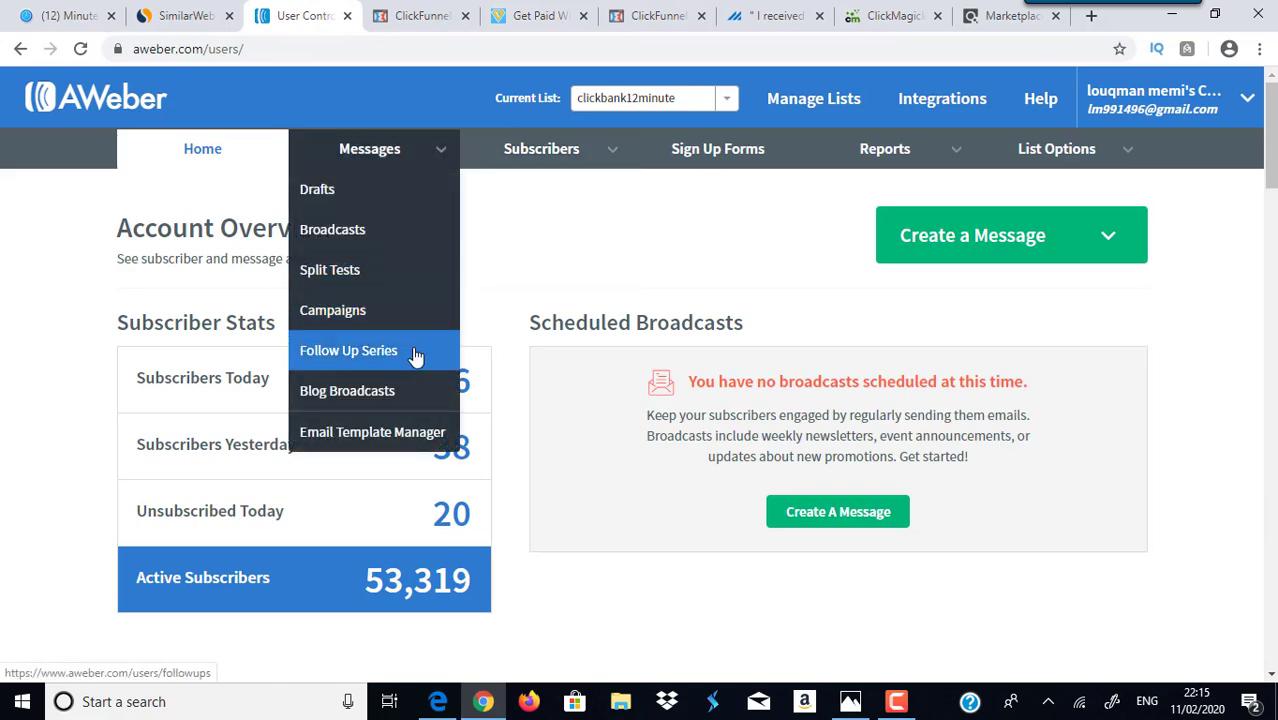
{"action": "left_click", "coordinate": [414, 352]}
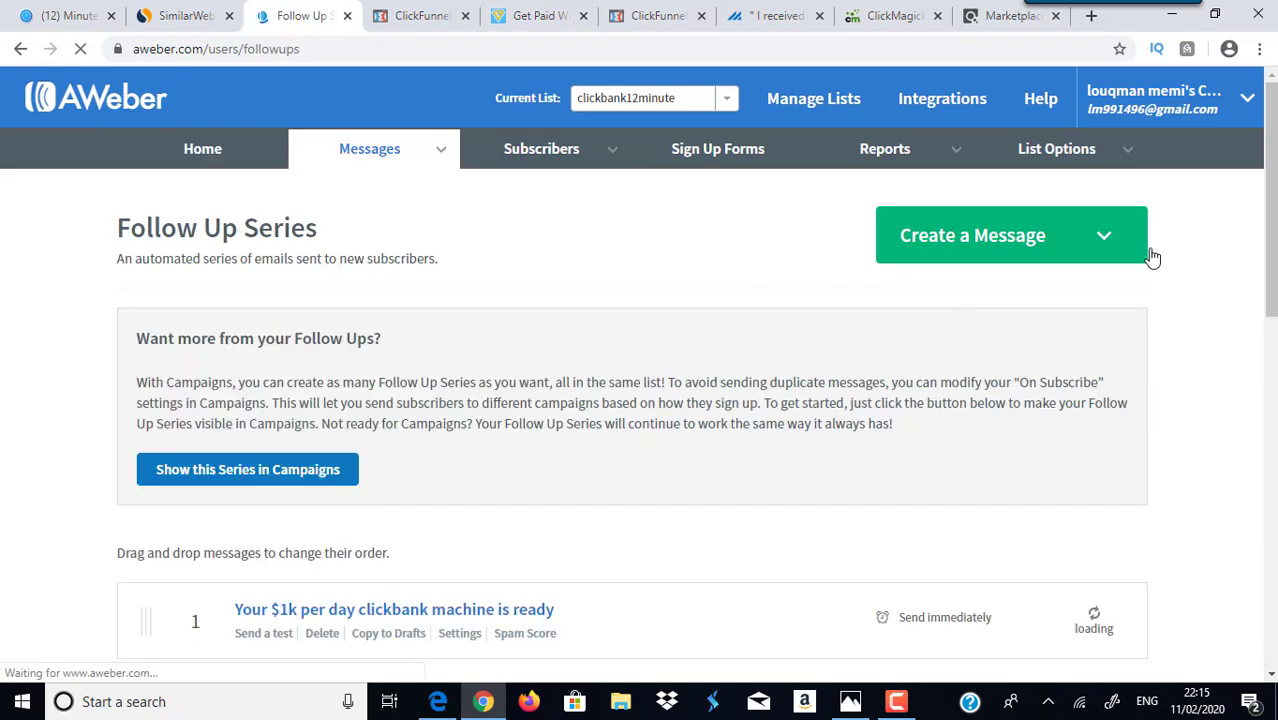
Try the Udimi solo order at 500 visitors and compare it with the two messages in the AWeber Follow Up Series
{"action": "scroll", "coordinate": [490, 318], "scroll_direction": "down", "scroll_amount": 4}
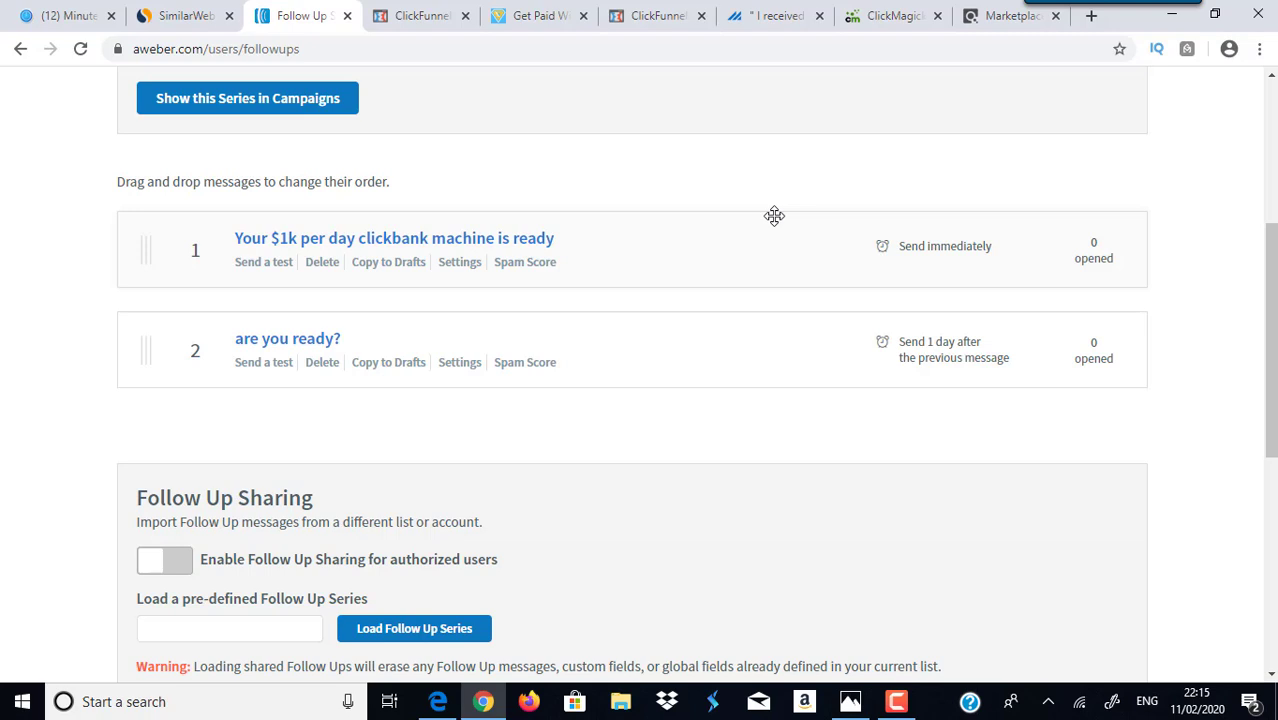
{"action": "left_click", "coordinate": [783, 22]}
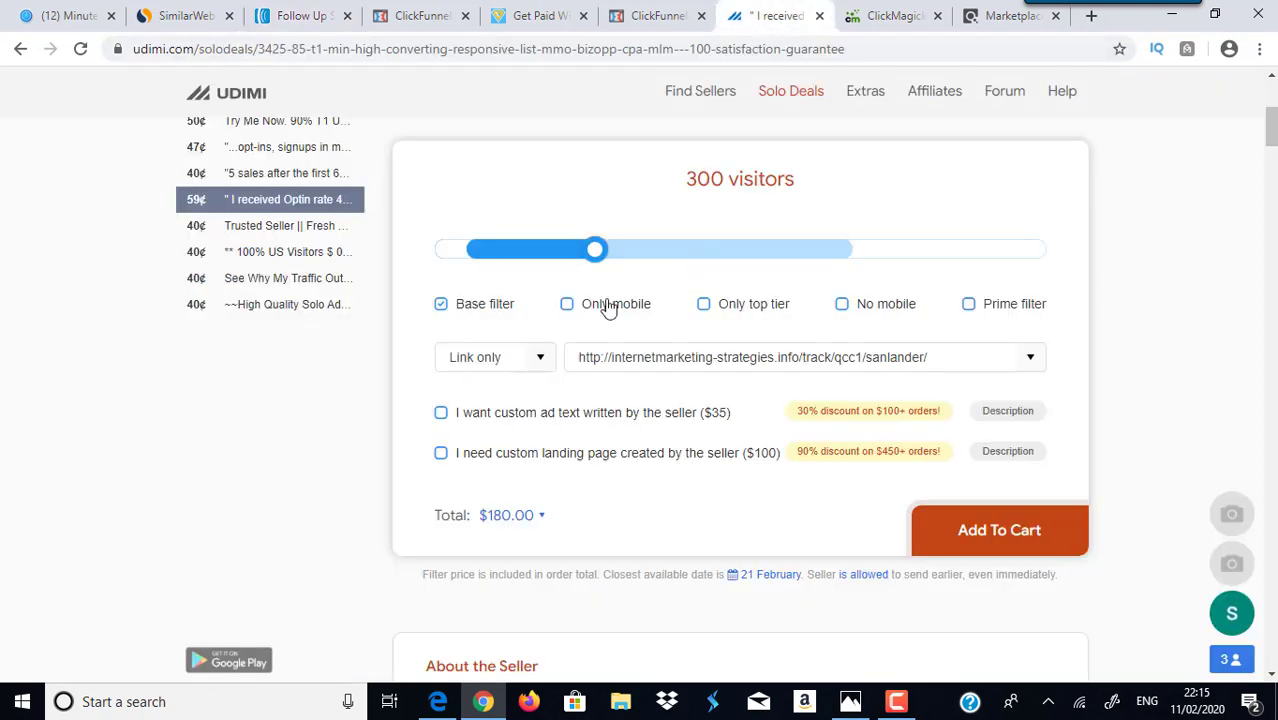
{"action": "left_click_drag", "start_coordinate": [595, 254], "coordinate": [731, 255]}
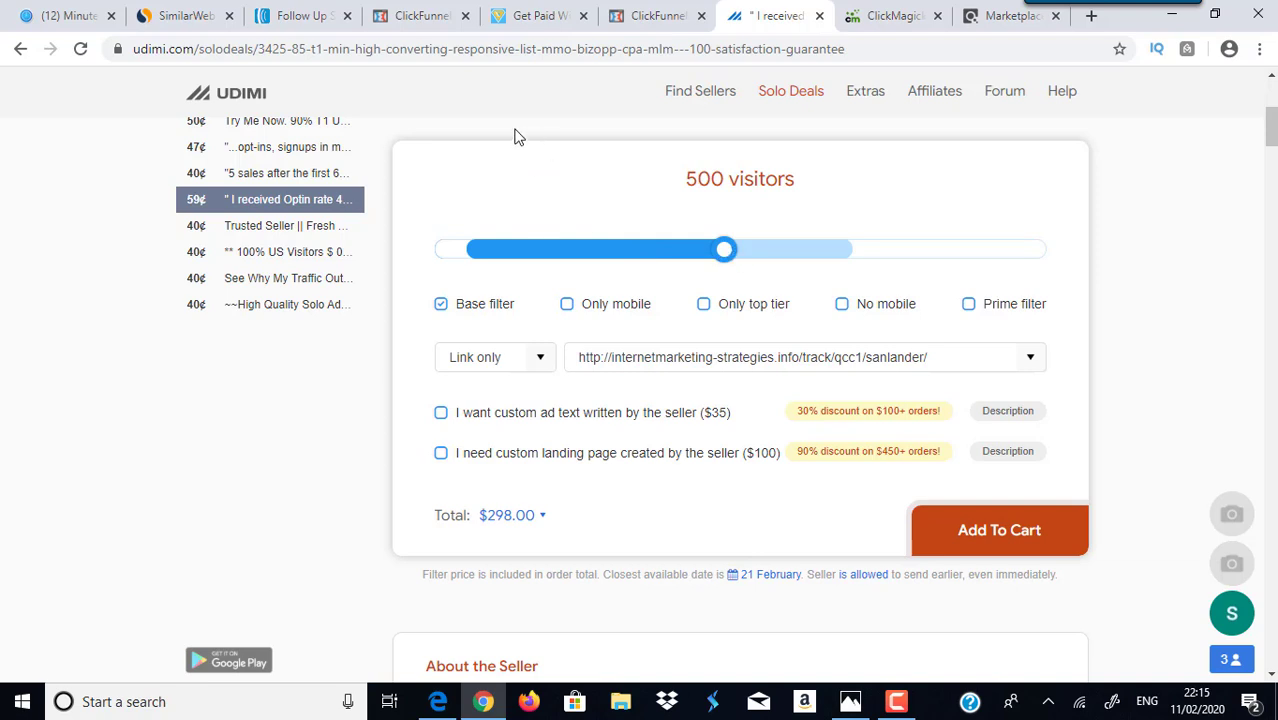
{"action": "left_click", "coordinate": [311, 13]}
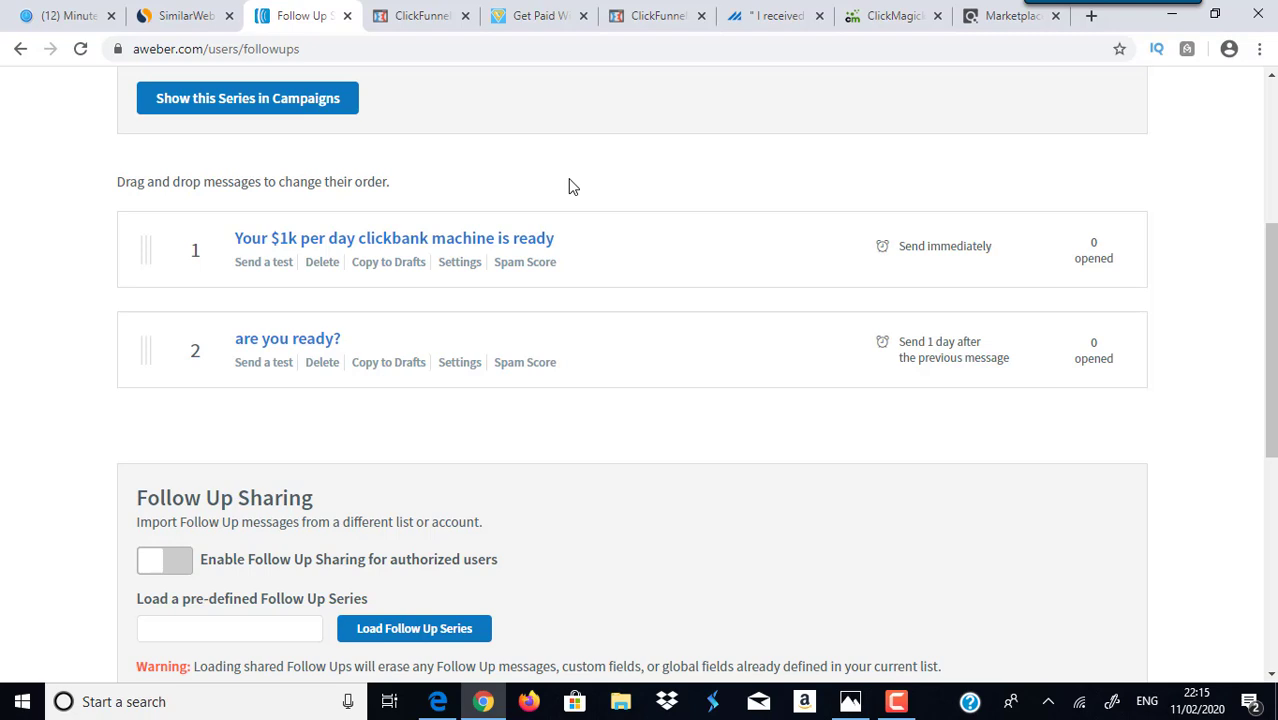
Try the Udimi order at 700 visitors and compare it with the AWeber follow-up messages and the opt-in page preview
{"action": "left_click", "coordinate": [763, 14]}
{"action": "left_click_drag", "start_coordinate": [726, 250], "coordinate": [868, 252]}
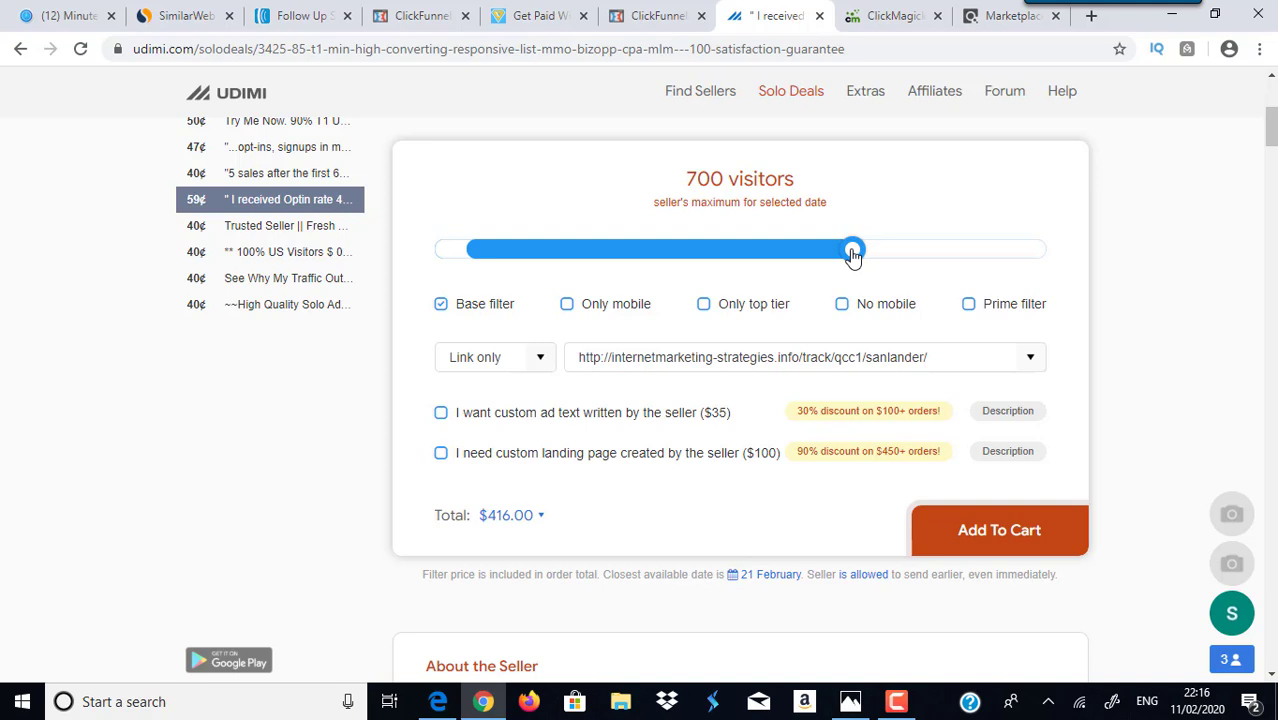
{"action": "left_click", "coordinate": [312, 20]}
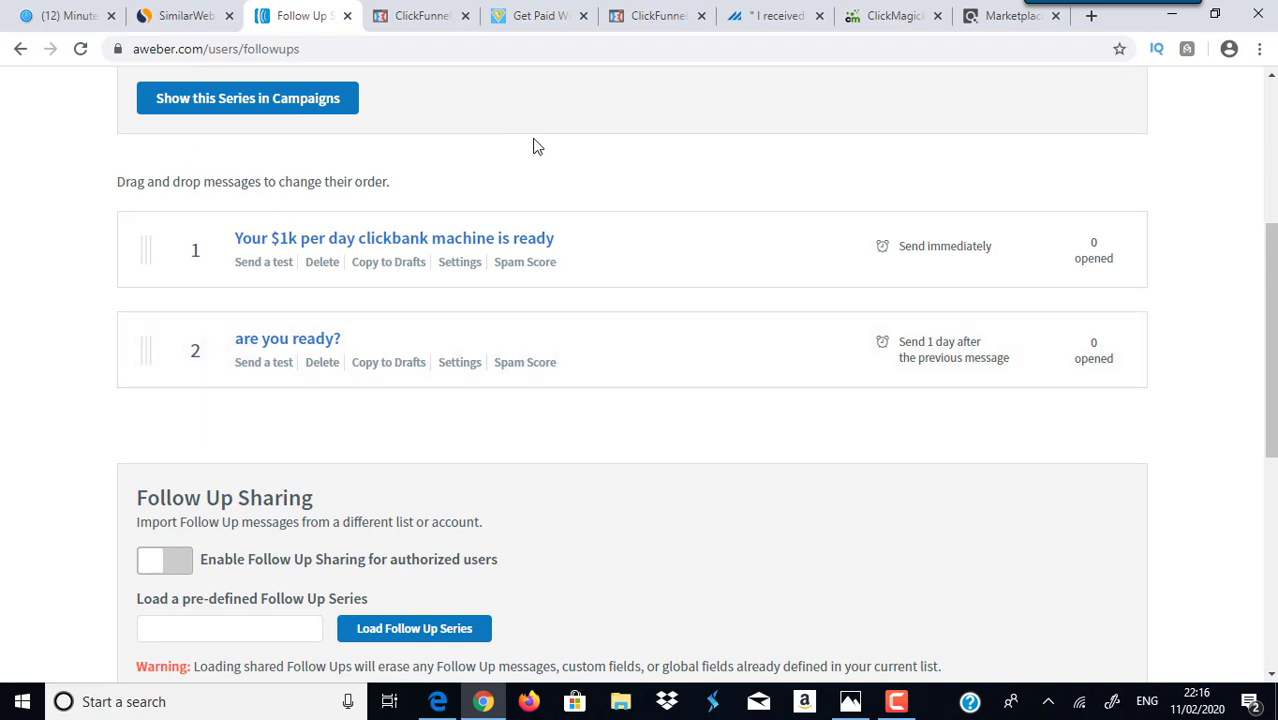
{"action": "left_click", "coordinate": [540, 16]}
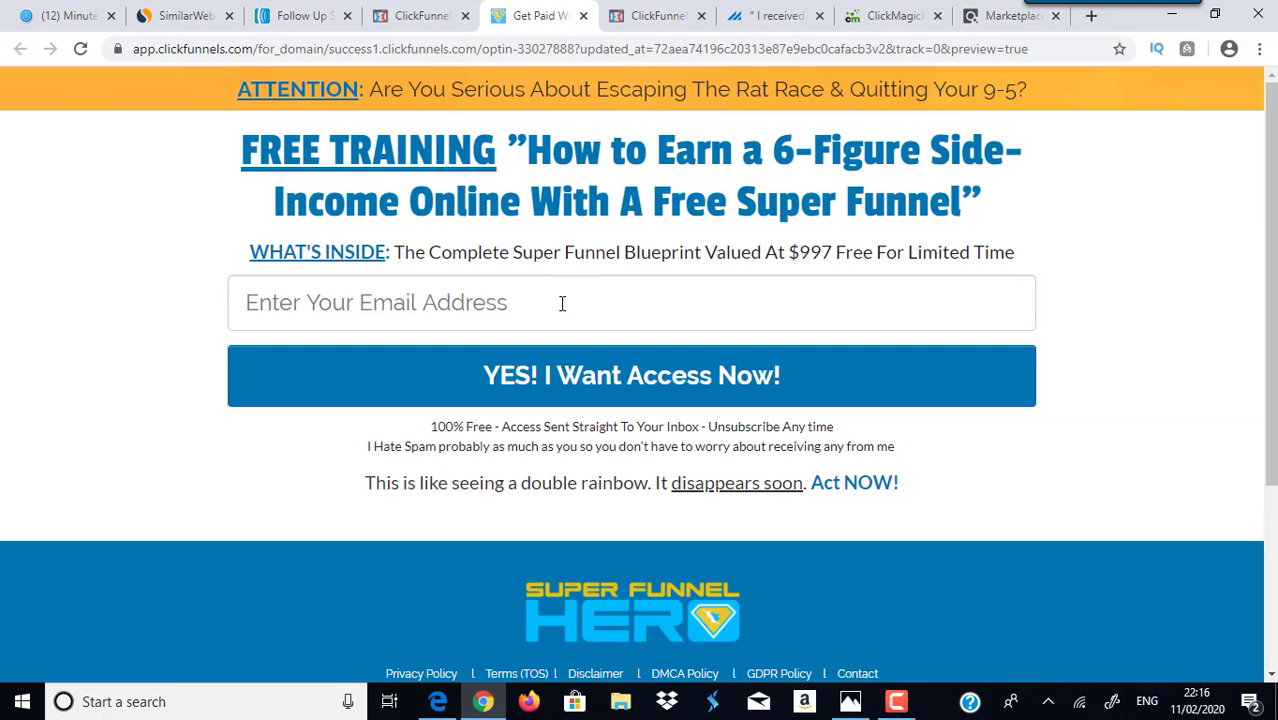
{"action": "left_click", "coordinate": [322, 15]}
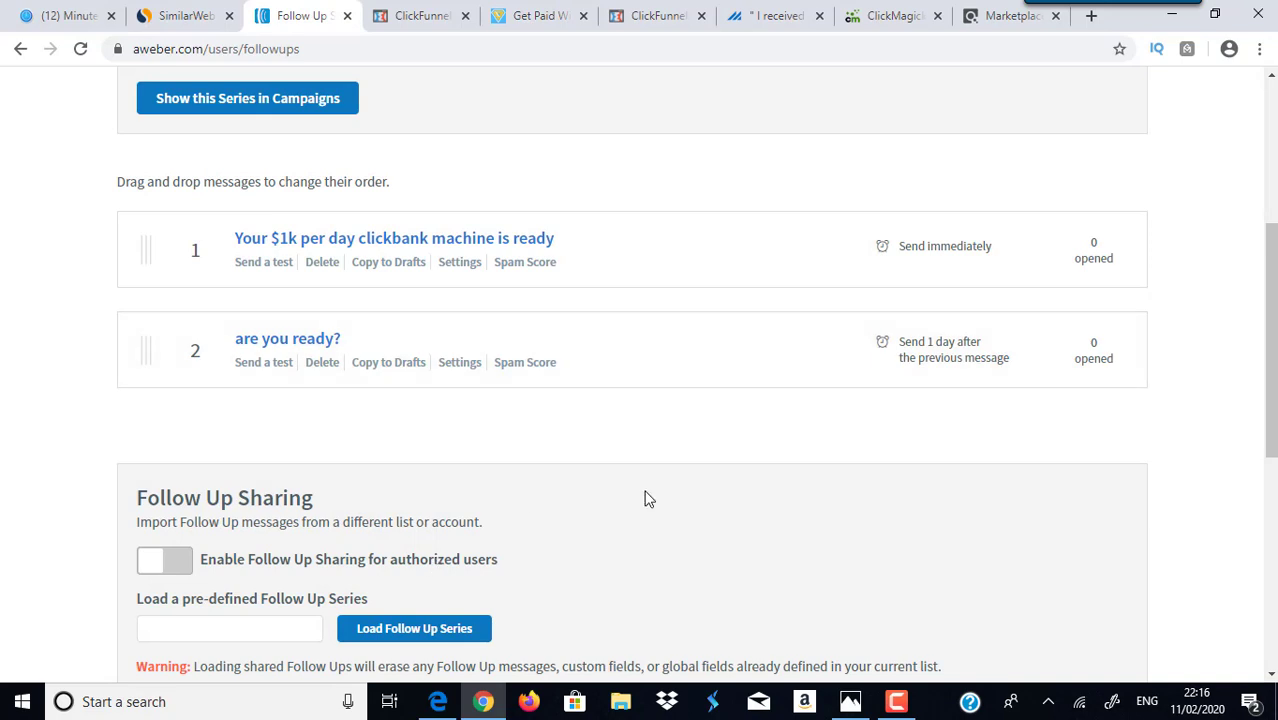
Set the Udimi solo order to 300 visitors and check the seller's sales percentage in the profile summary
{"action": "left_click", "coordinate": [776, 15]}
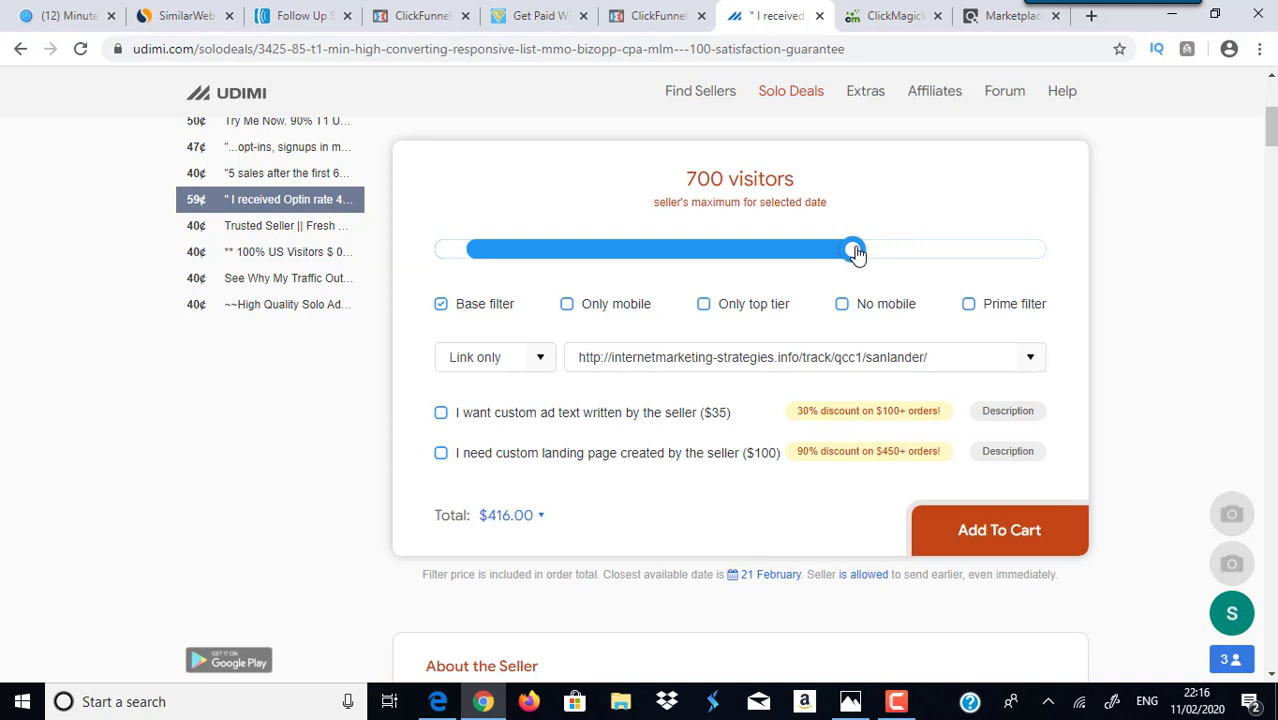
{"action": "left_click_drag", "start_coordinate": [855, 252], "coordinate": [598, 256]}
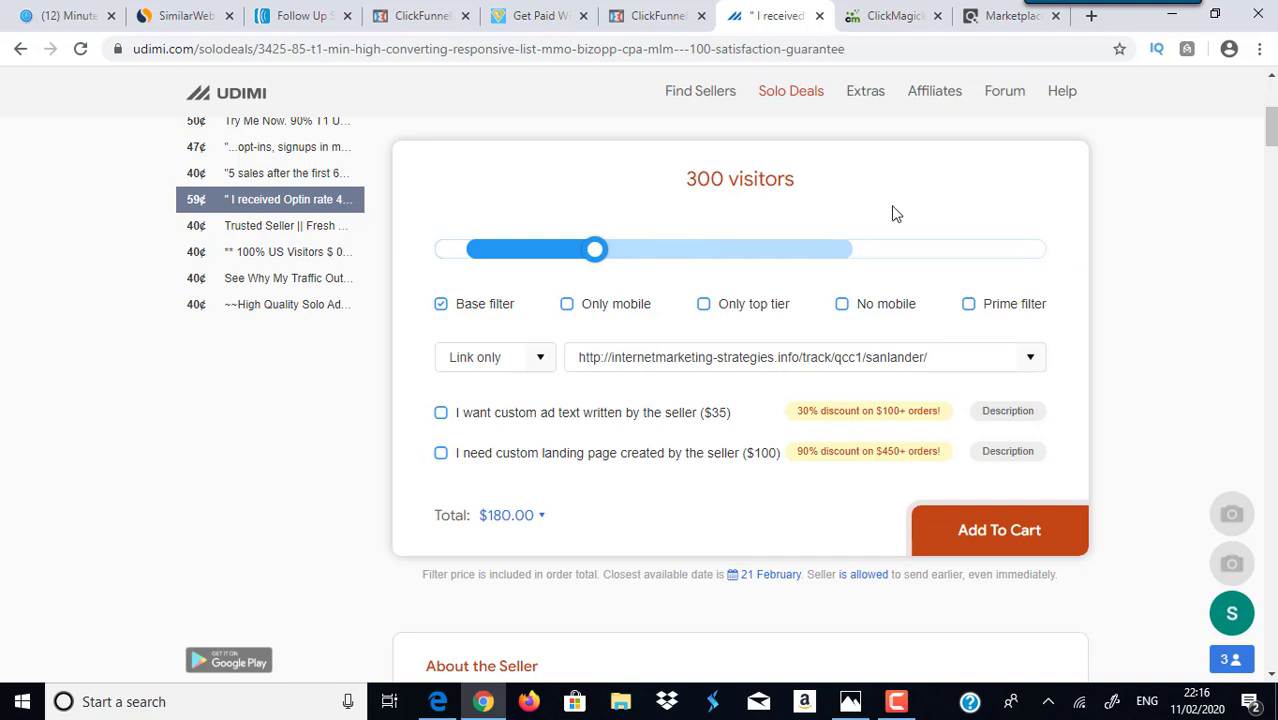
{"action": "scroll", "coordinate": [1270, 126], "scroll_direction": "up", "scroll_amount": 4}
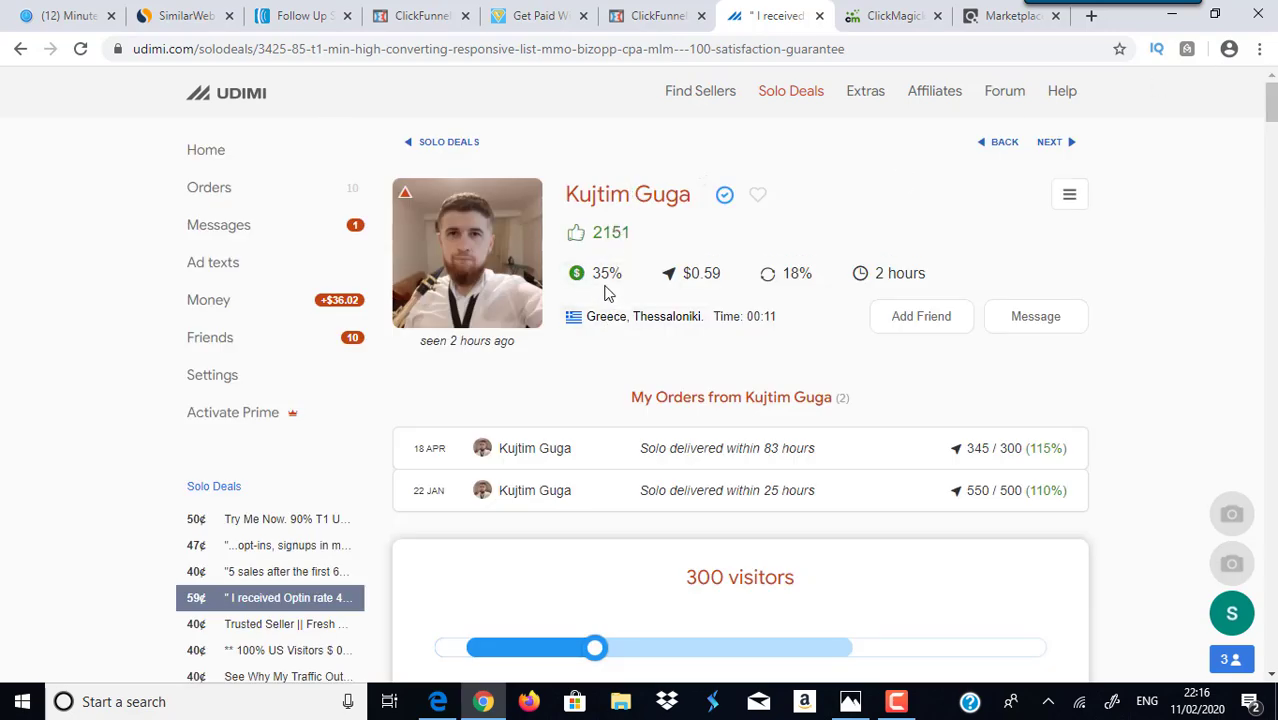
{"action": "mouse_move", "coordinate": [603, 285]}
{"action": "scroll", "coordinate": [1266, 115], "scroll_direction": "down", "scroll_amount": 4}
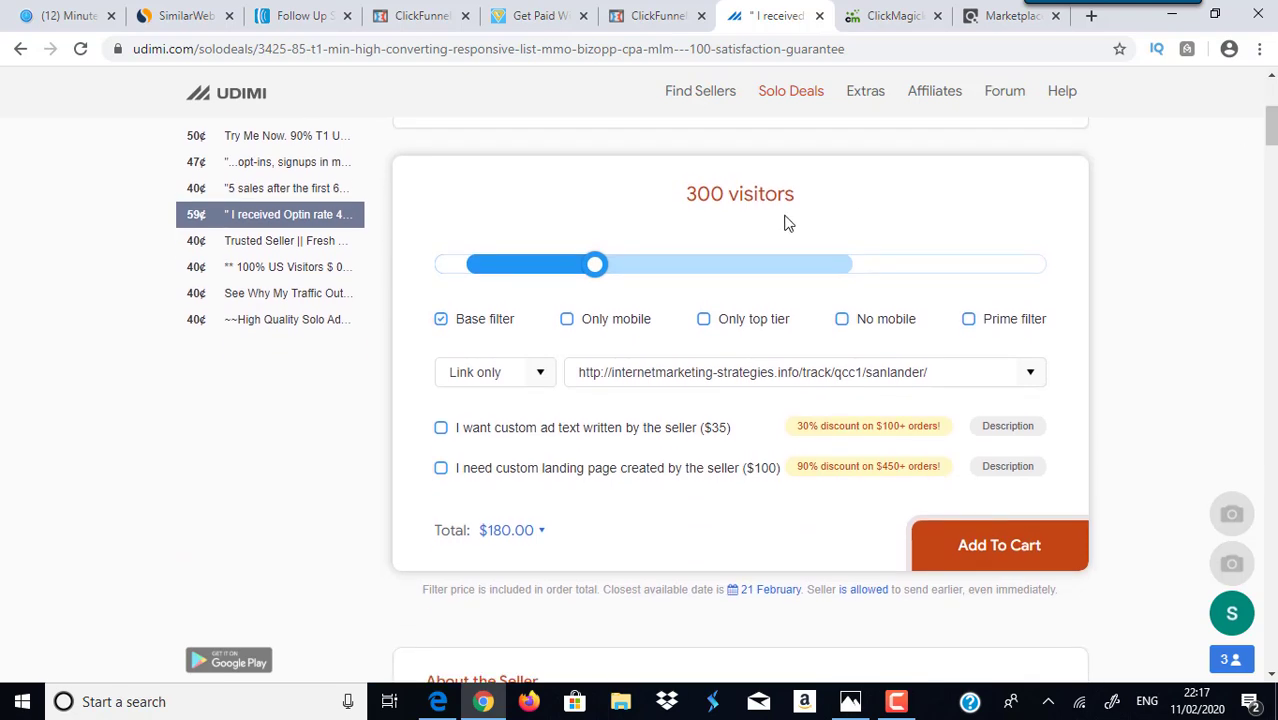
View the Promo Swipe 2 email, and examine the seller's sales percentage and past deliveries alongside the Udimi order form
{"action": "left_click", "coordinate": [62, 15]}
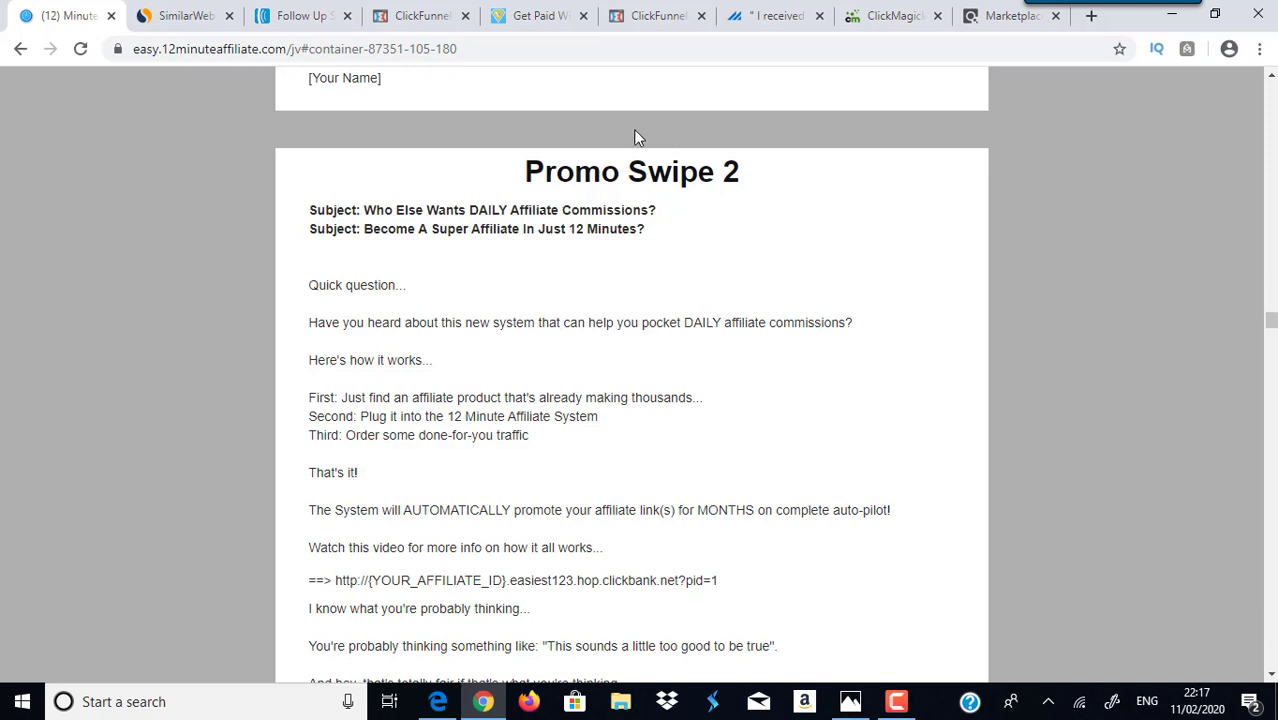
{"action": "left_click", "coordinate": [776, 16]}
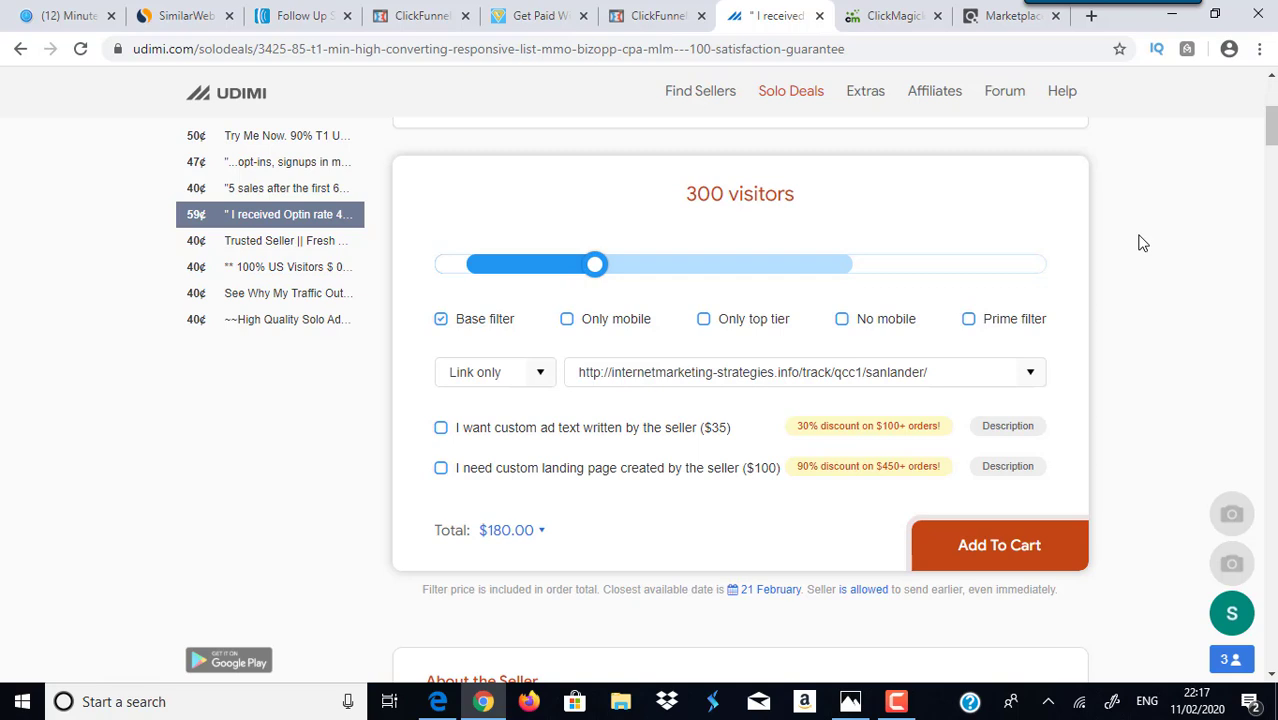
{"action": "left_click_drag", "start_coordinate": [1271, 128], "coordinate": [1272, 92]}
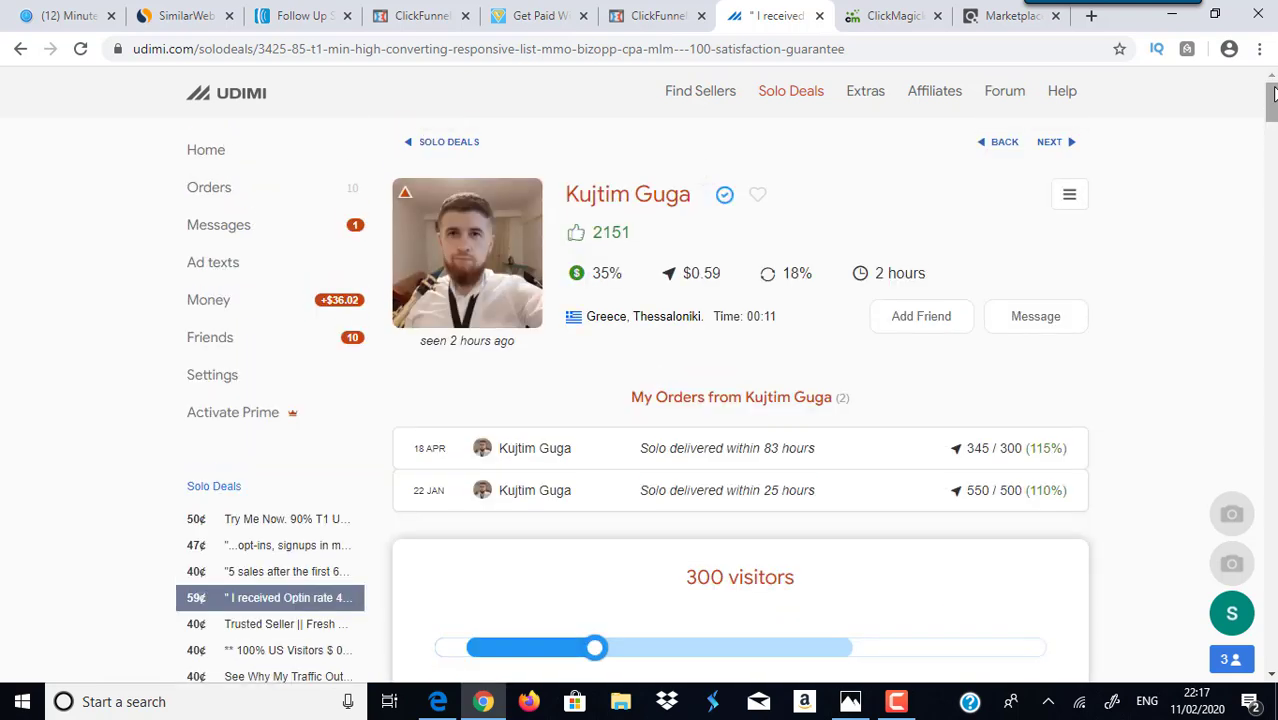
{"action": "mouse_move", "coordinate": [581, 283]}
{"action": "scroll", "coordinate": [630, 400], "scroll_direction": "down", "scroll_amount": 3}
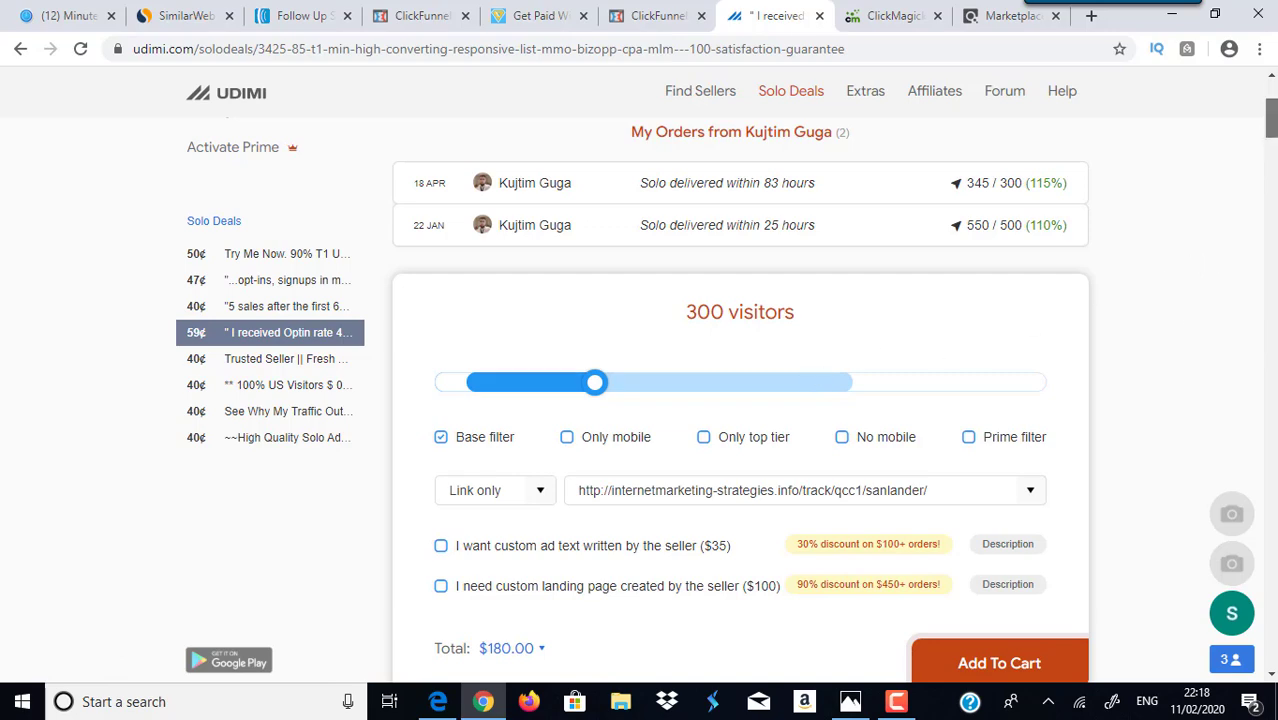
{"action": "scroll", "coordinate": [1270, 118], "scroll_direction": "up", "scroll_amount": 3}
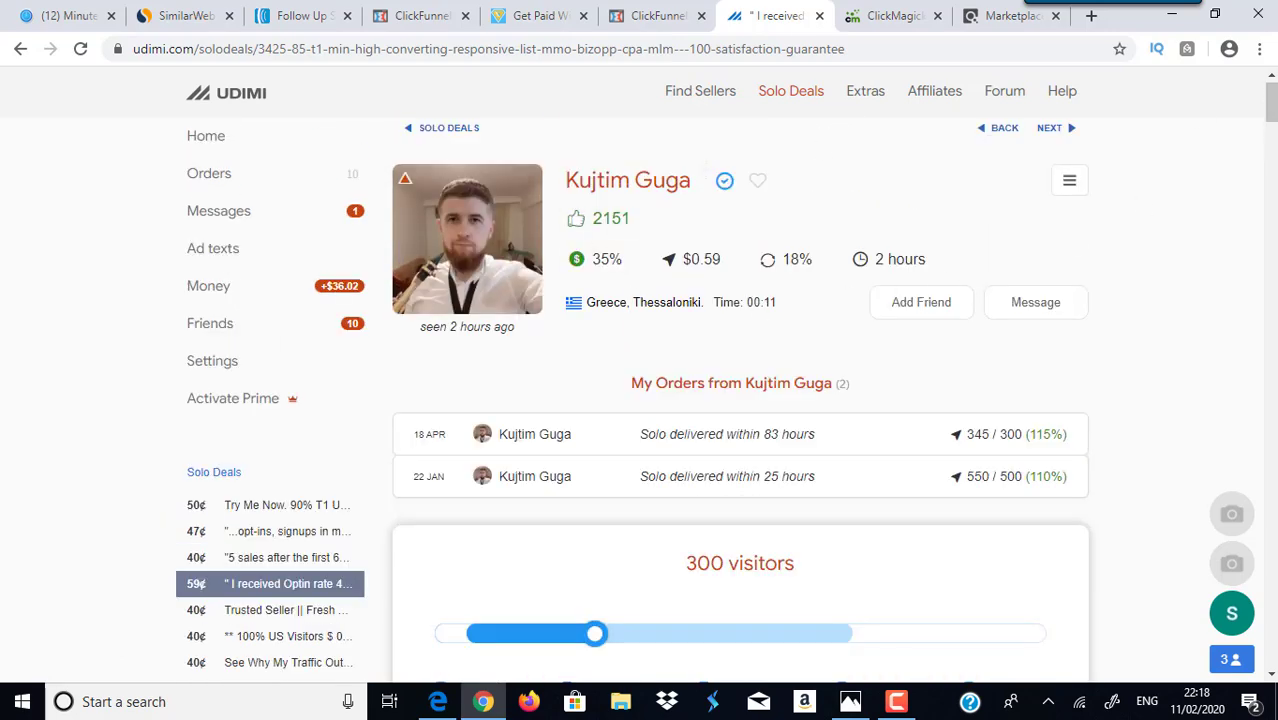
{"action": "scroll", "coordinate": [1270, 118], "scroll_direction": "down", "scroll_amount": 4}
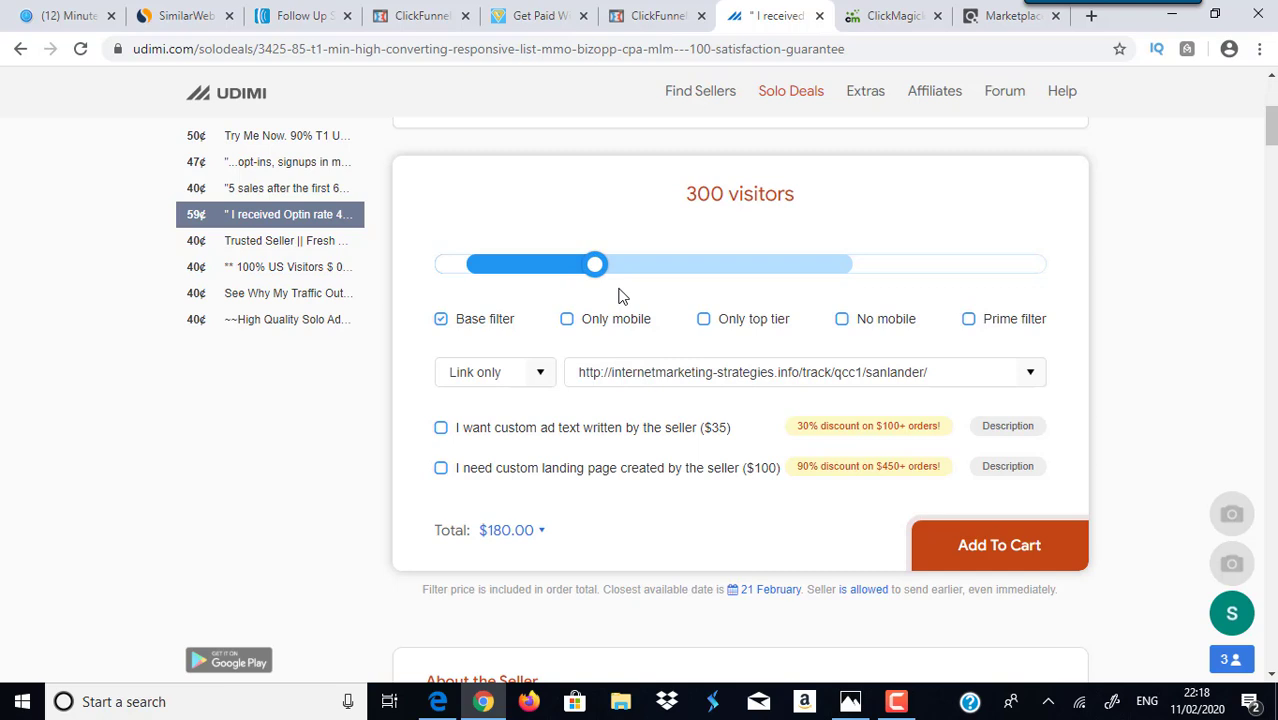
View the Promo Swipe 2 email and ClickBank's E-business & E-marketing marketplace, and return to the Udimi order
{"action": "left_click", "coordinate": [97, 10]}
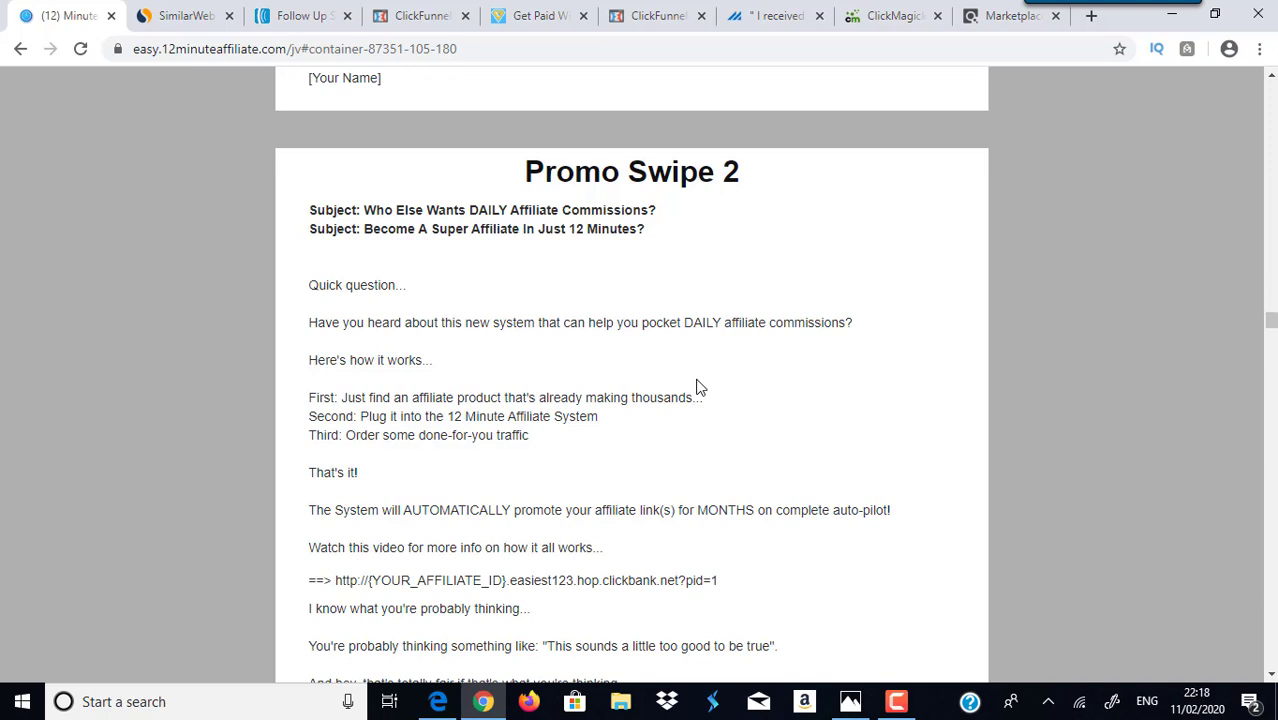
{"action": "left_click", "coordinate": [990, 14]}
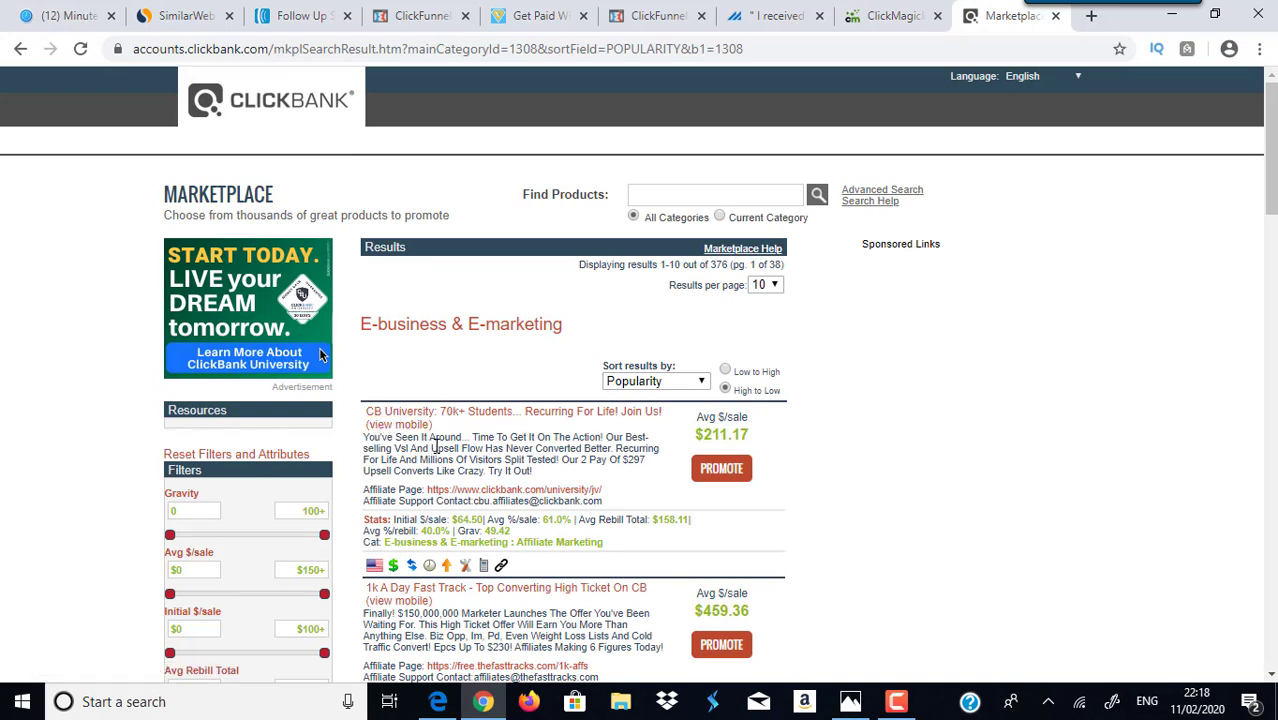
{"action": "left_click", "coordinate": [765, 16]}
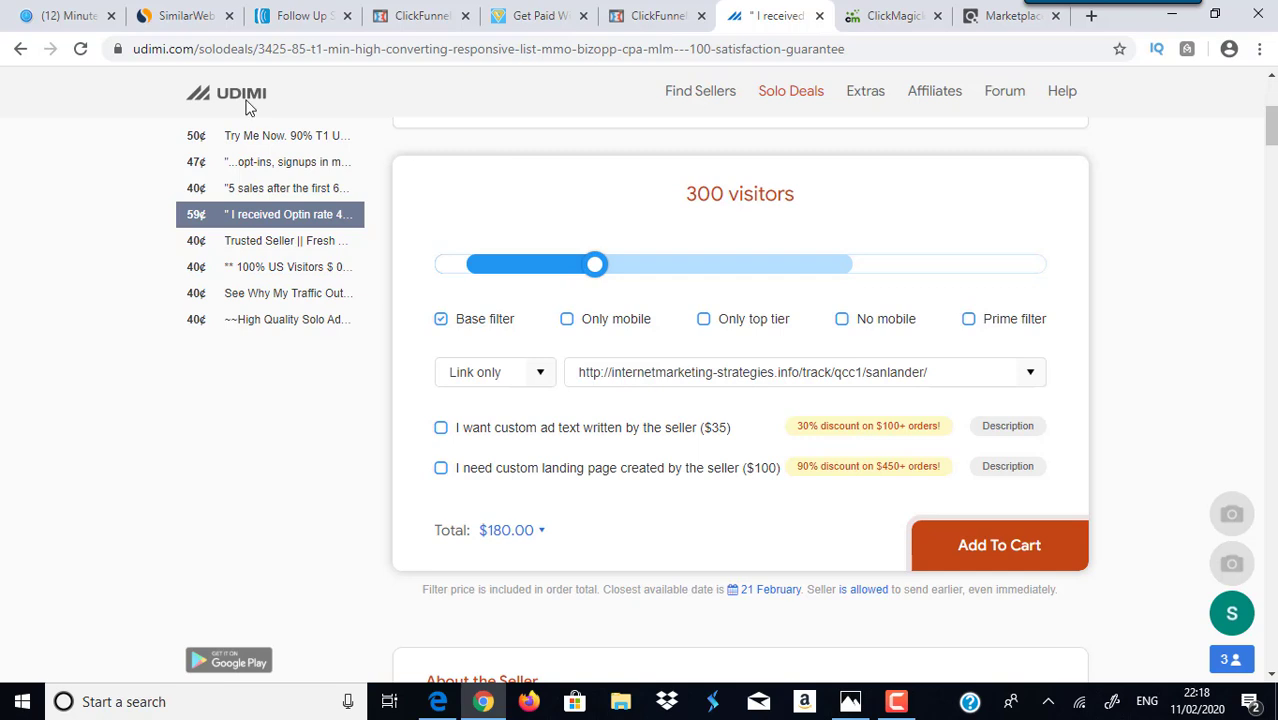
Compare the AWeber Follow Up Series and the Promo Swipe 2 email with the 300-visitor Udimi order
{"action": "left_click", "coordinate": [110, 15]}
{"action": "left_click", "coordinate": [300, 16]}
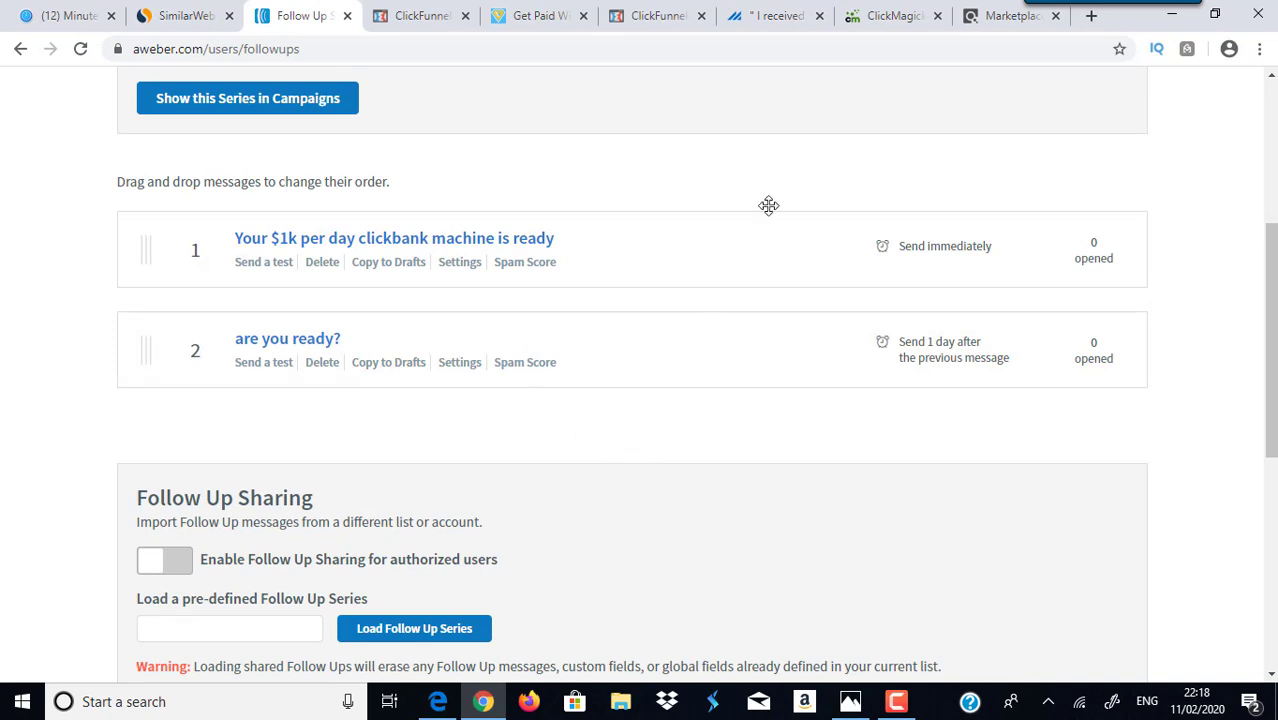
{"action": "left_click", "coordinate": [770, 16]}
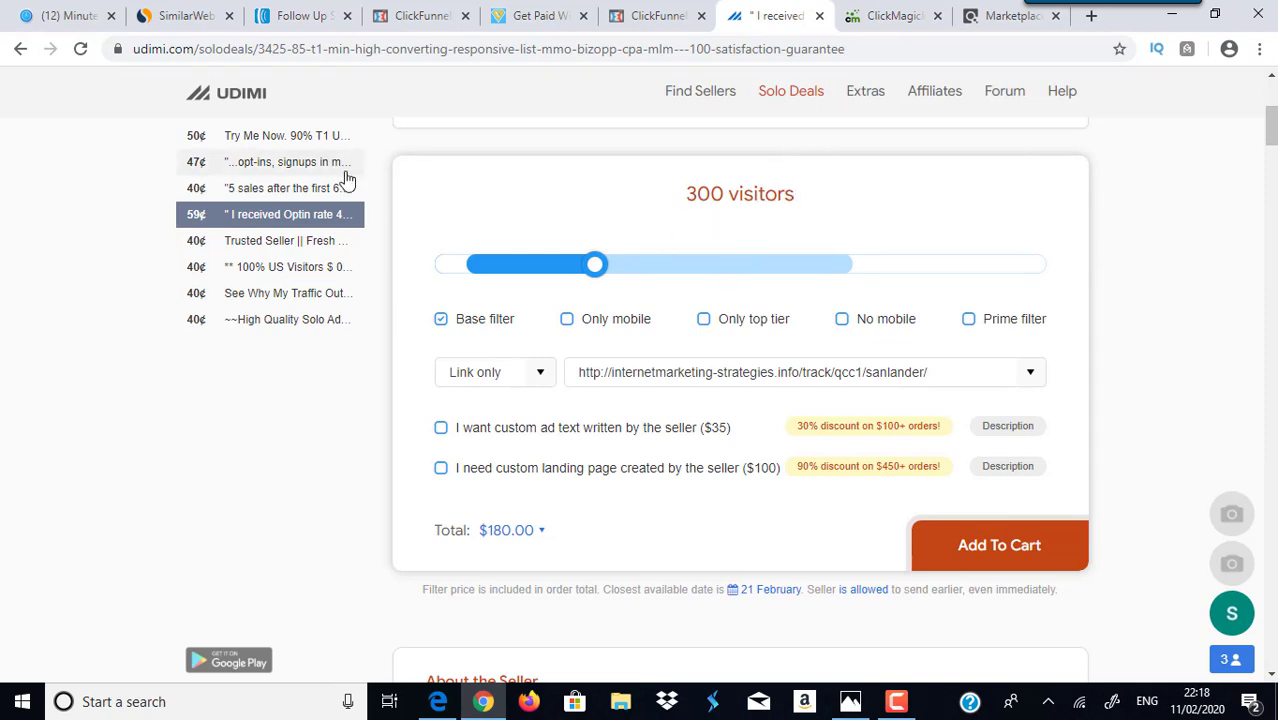
{"action": "left_click", "coordinate": [16, 16]}
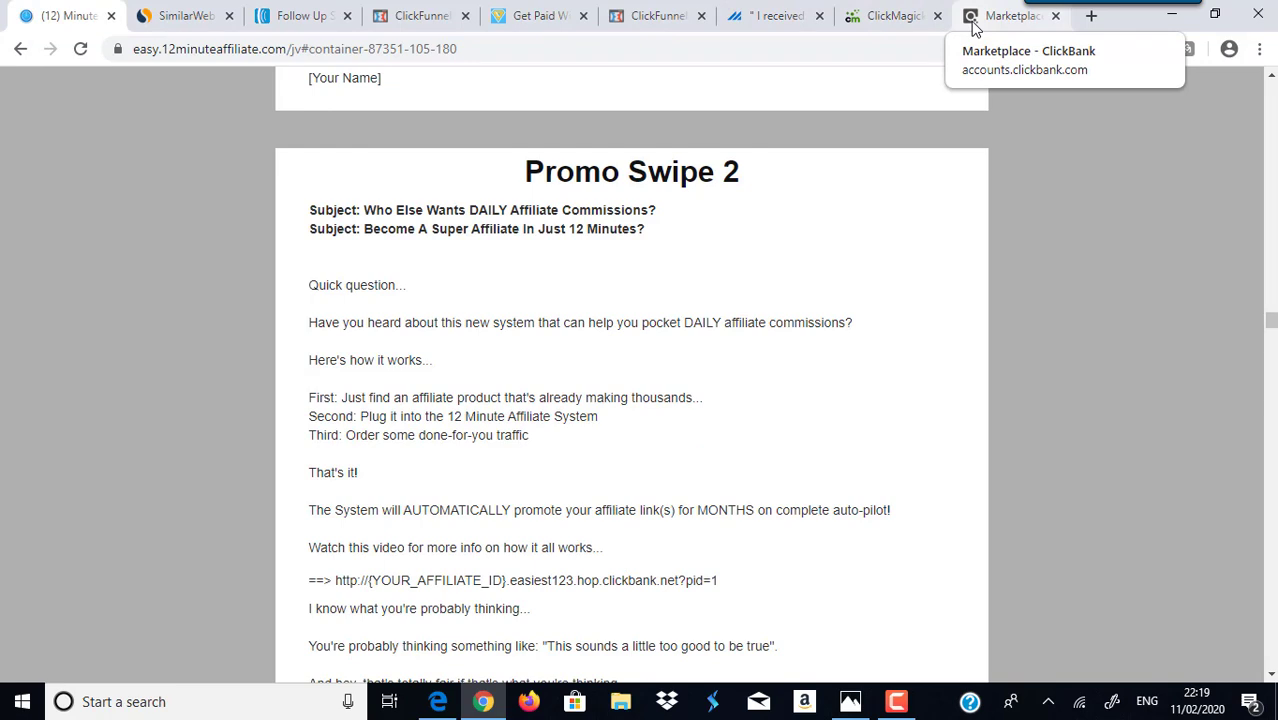
{"action": "left_click", "coordinate": [770, 16]}
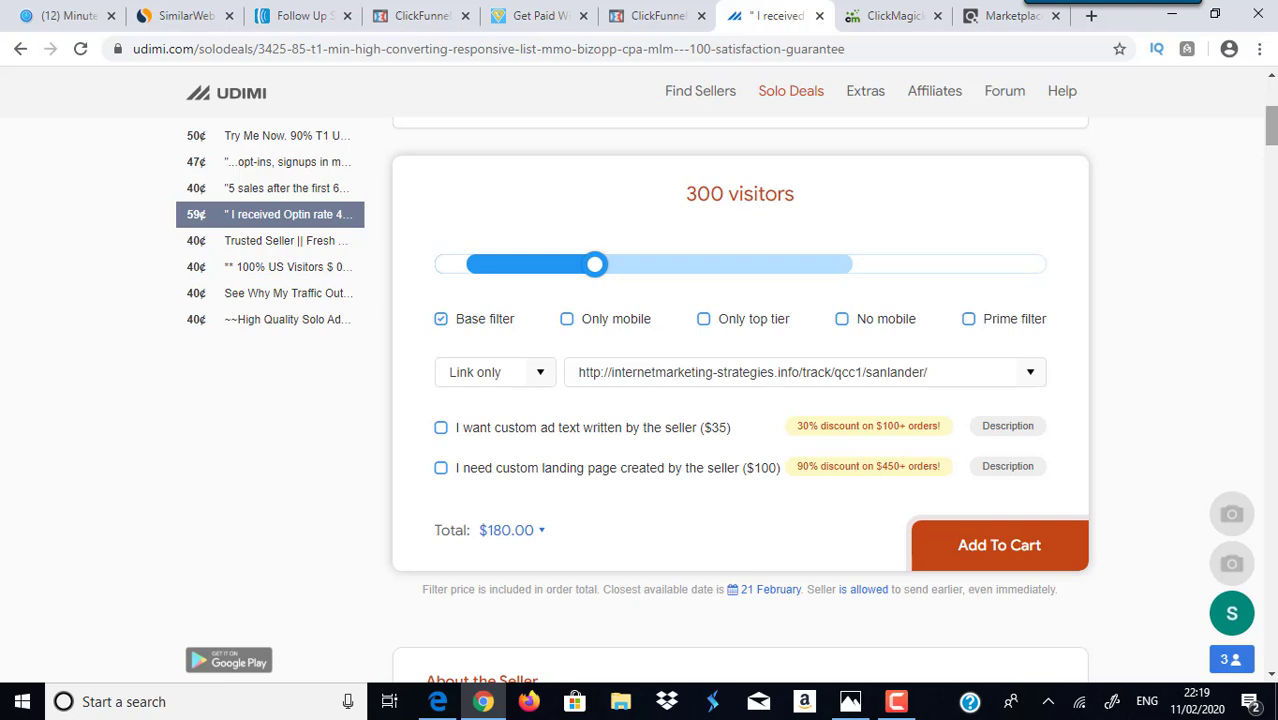
Review the Udimi seller's profile summary and the list of own past orders from this seller
{"action": "scroll", "coordinate": [655, 343], "scroll_direction": "up", "scroll_amount": 2}
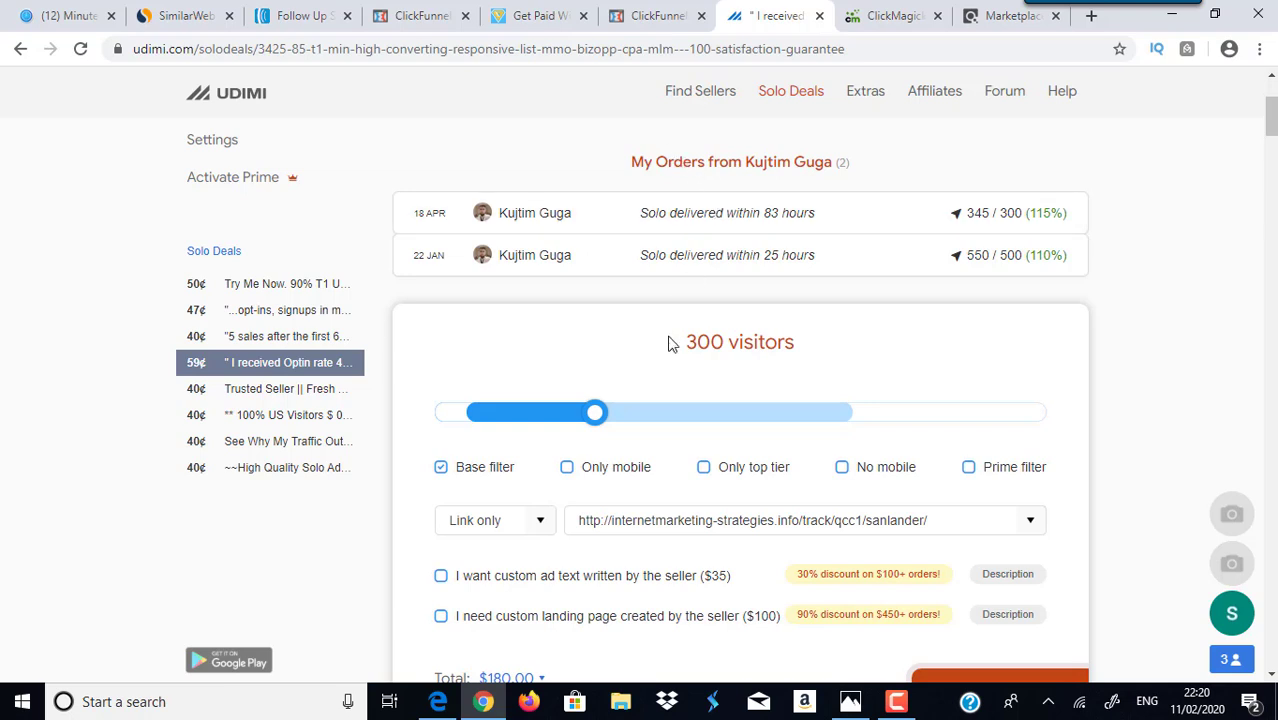
{"action": "scroll", "coordinate": [725, 185], "scroll_direction": "up", "scroll_amount": 3}
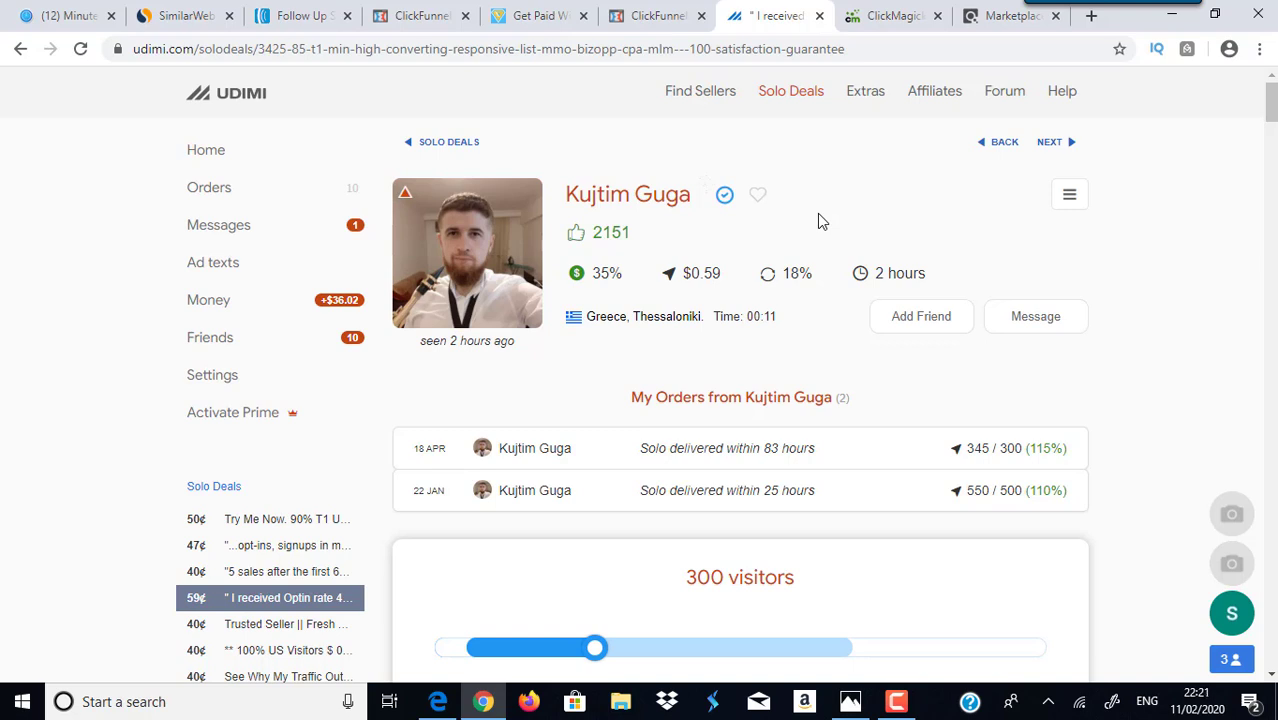
{"action": "left_click", "coordinate": [1085, 206]}
{"action": "left_click", "coordinate": [1093, 210]}
{"action": "scroll", "coordinate": [1270, 110], "scroll_direction": "down", "scroll_amount": 2}
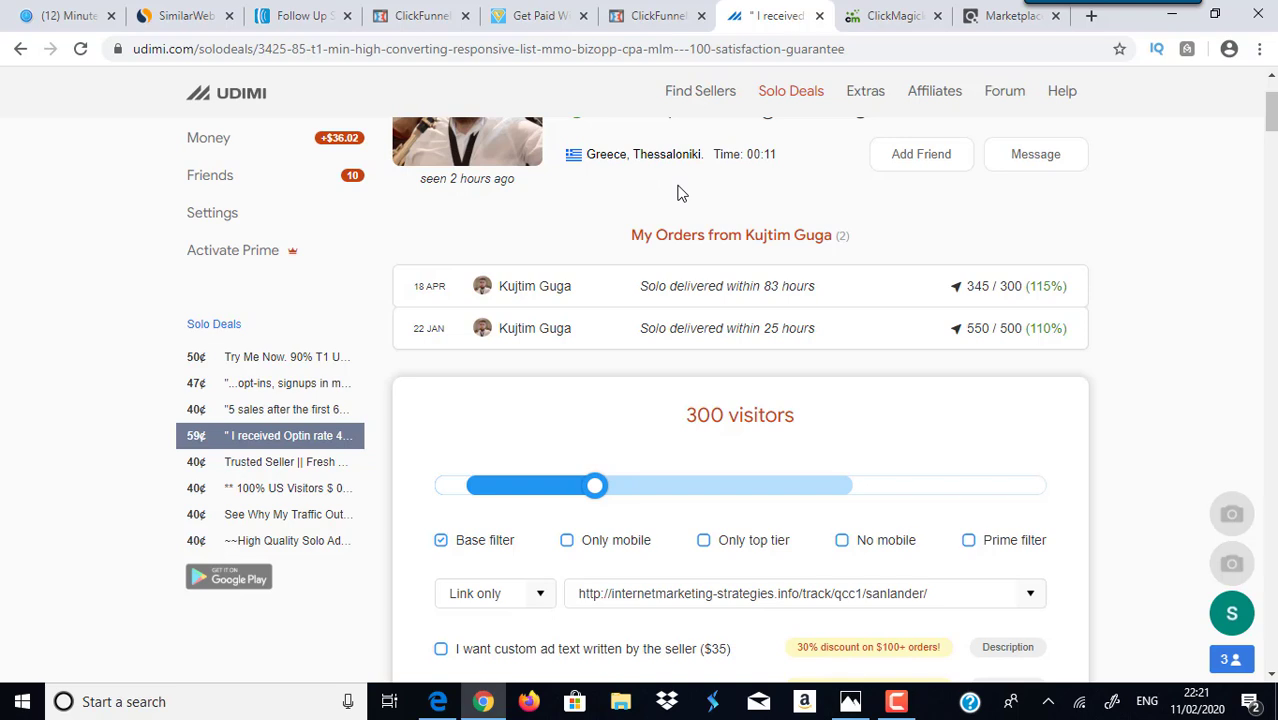
Revisit the AWeber Follow Up Series and the ClickBank marketplace listings, and return to the Udimi seller page
{"action": "left_click", "coordinate": [292, 12]}
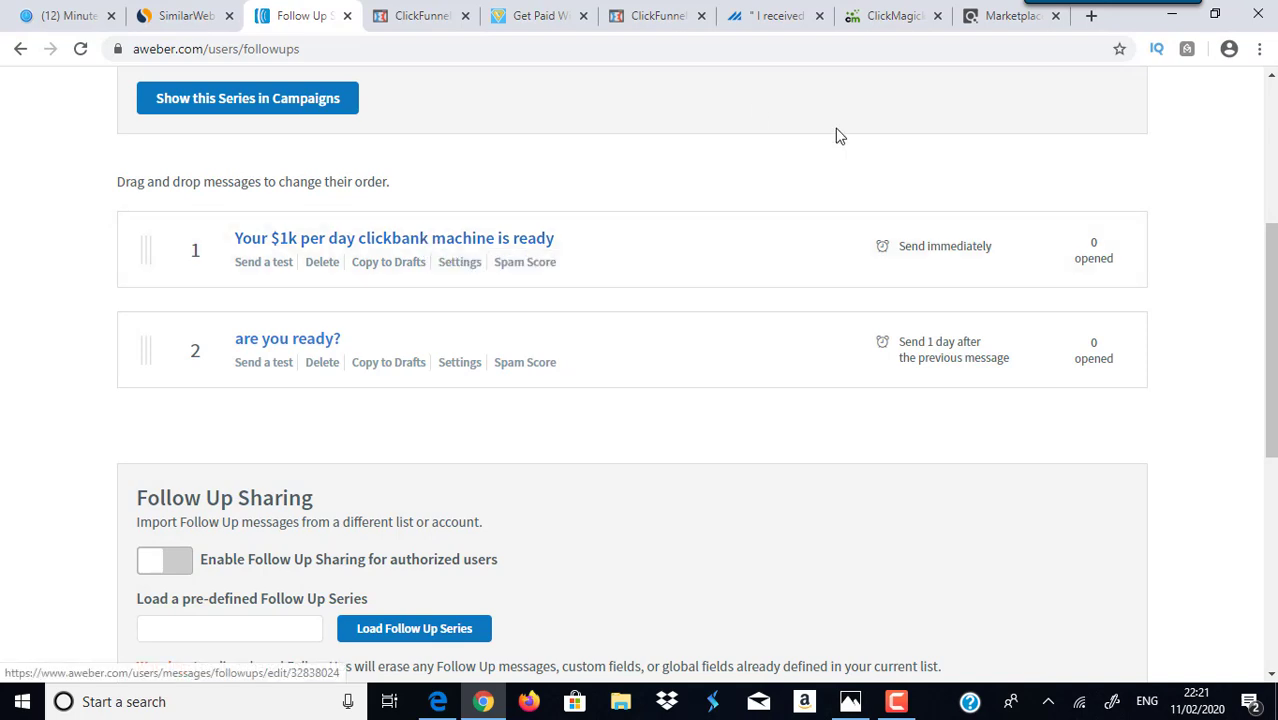
{"action": "left_click", "coordinate": [1005, 15]}
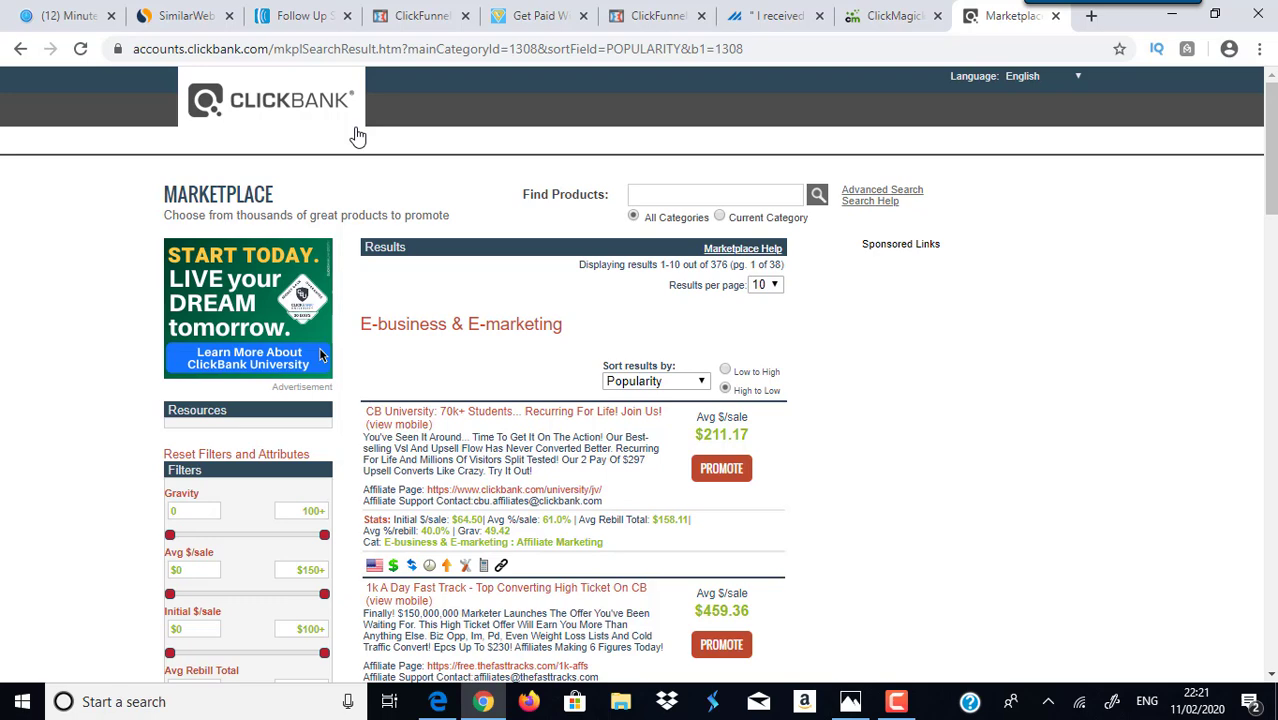
{"action": "left_click", "coordinate": [768, 16]}
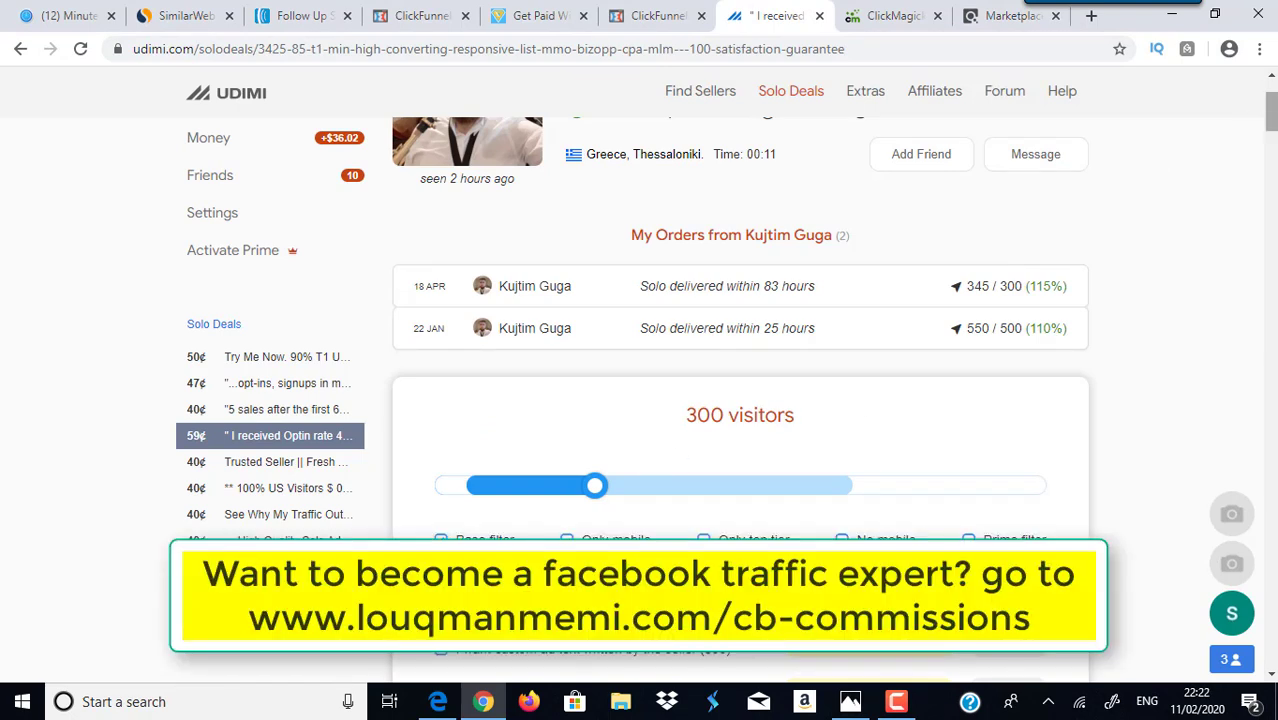
Try the solo order at 675 visitors, set it to 475 visitors, and try to turn off the base filter
{"action": "scroll", "coordinate": [730, 400], "scroll_direction": "down", "scroll_amount": 3}
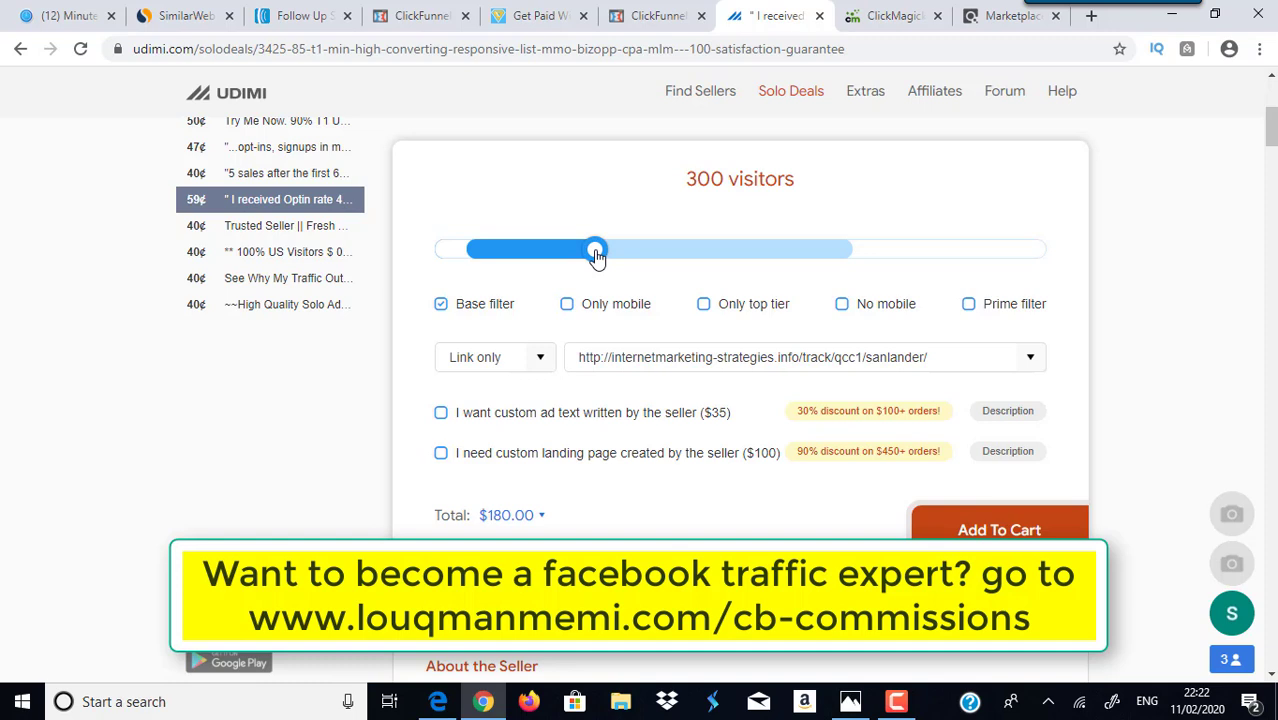
{"action": "left_click_drag", "start_coordinate": [595, 255], "coordinate": [837, 251]}
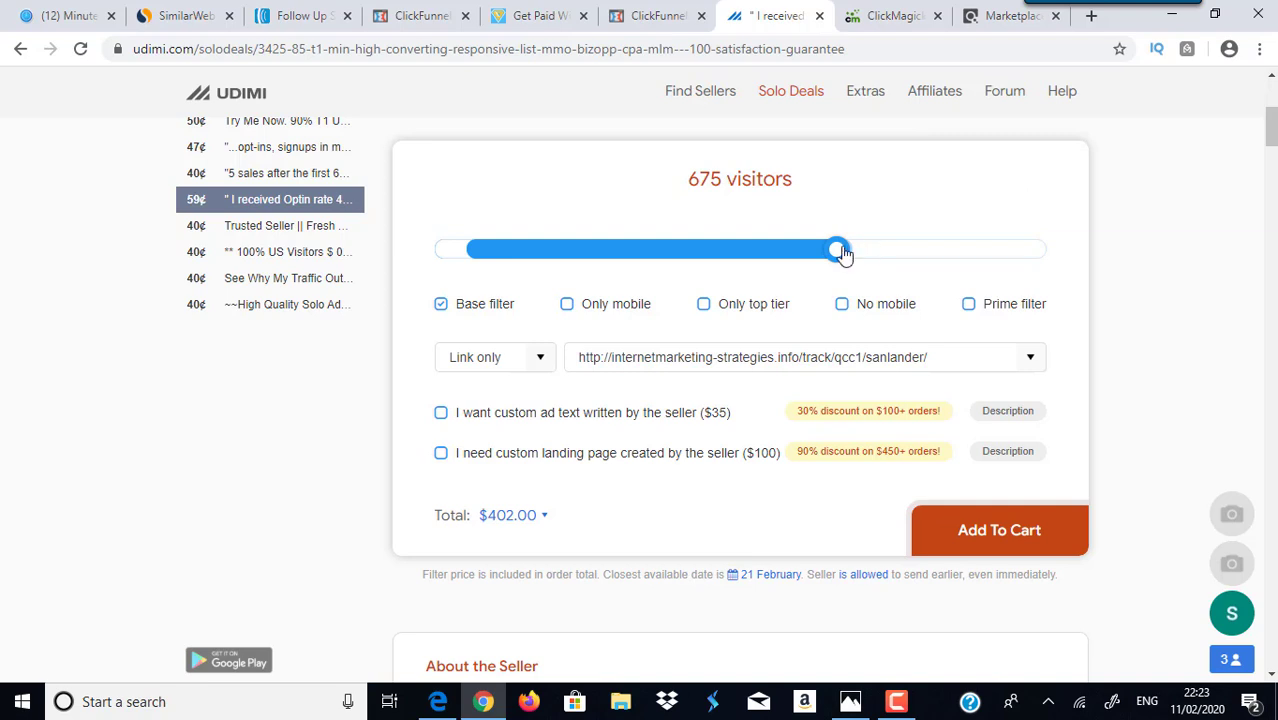
{"action": "left_click_drag", "start_coordinate": [838, 250], "coordinate": [714, 254]}
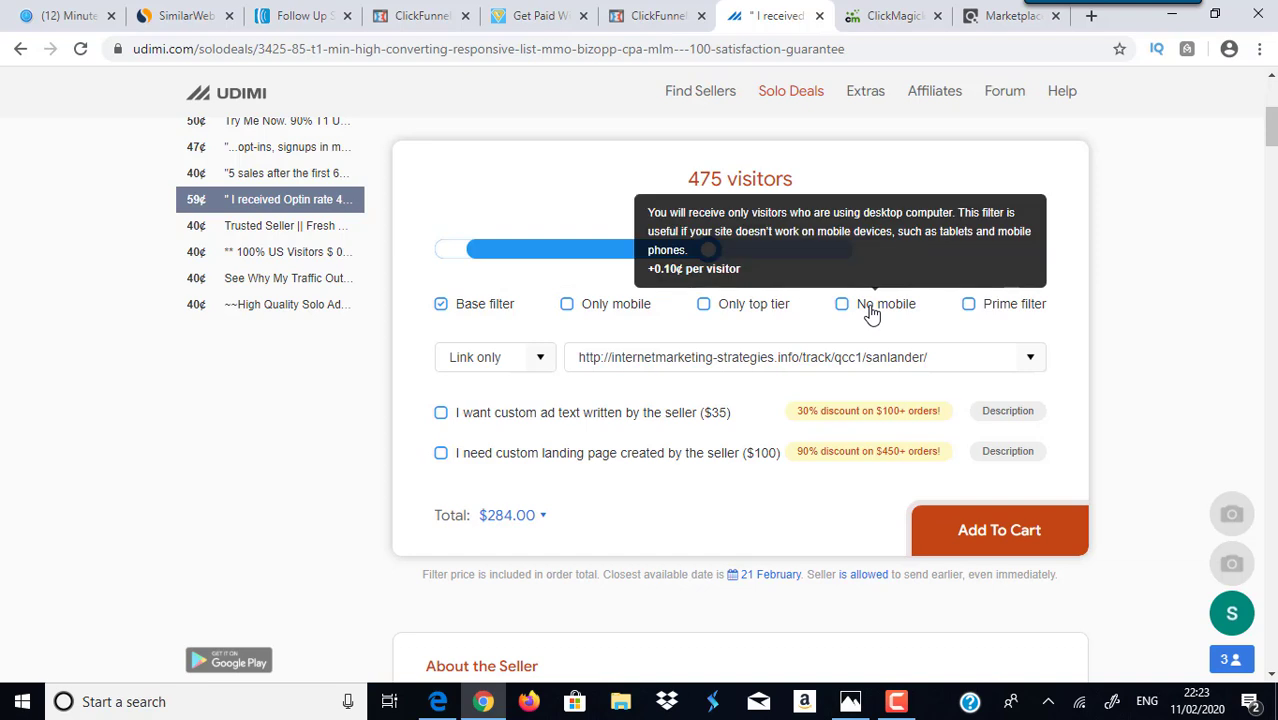
{"action": "left_click", "coordinate": [442, 305]}
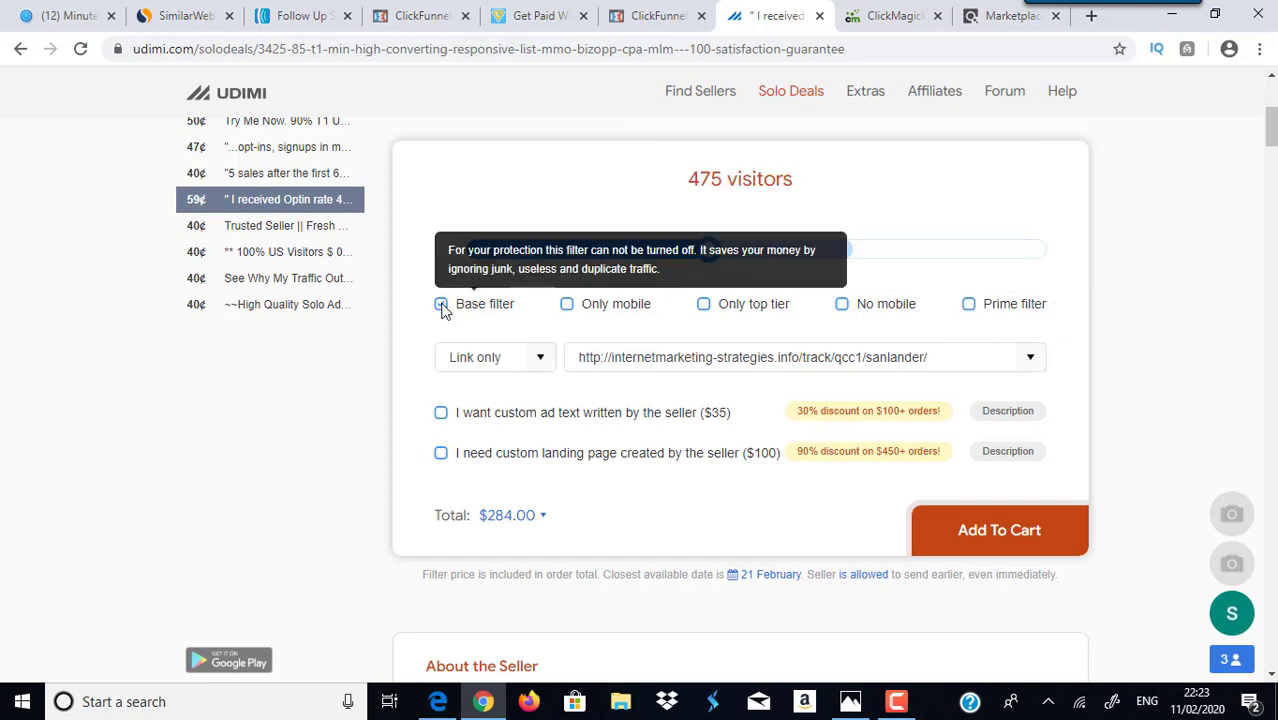
Turn on the Prime filter and the Only top tier filter for the 475-visitor solo order
{"action": "left_click", "coordinate": [969, 308]}
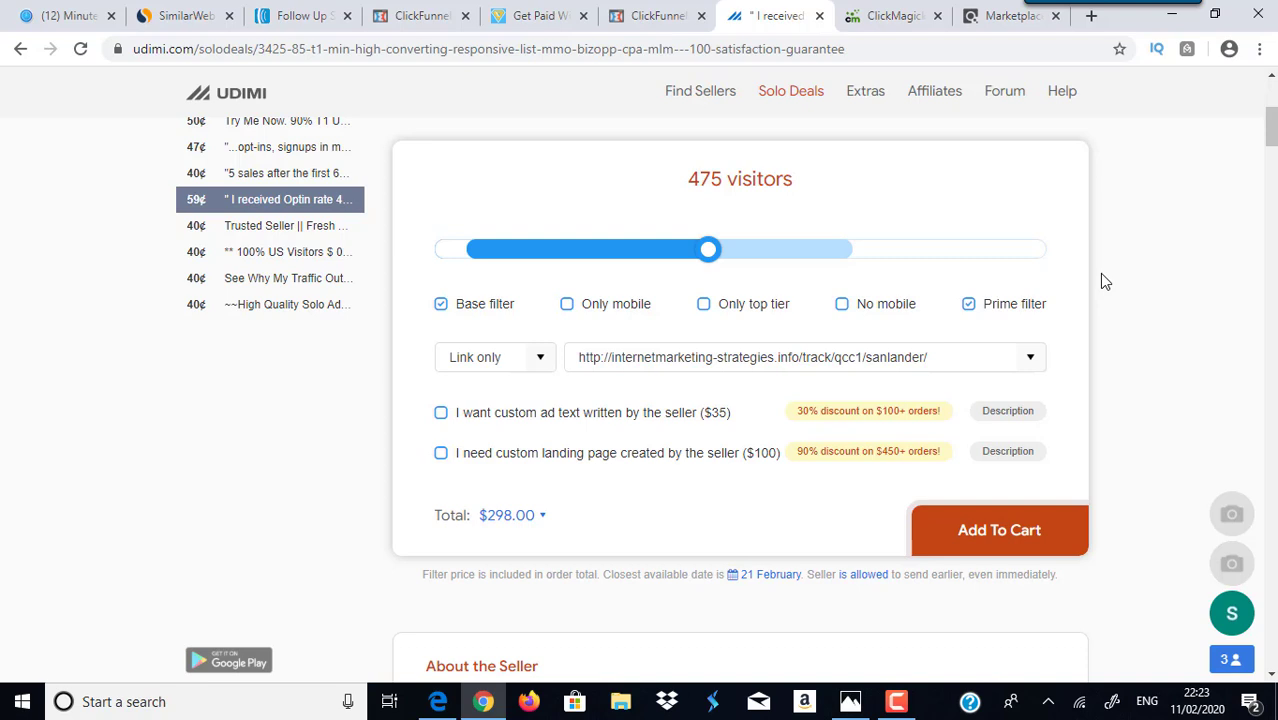
{"action": "left_click", "coordinate": [704, 305]}
Try the Ad text option for the solo order, return to Link only, and try the seller-written custom ad text option
{"action": "left_click", "coordinate": [541, 360]}
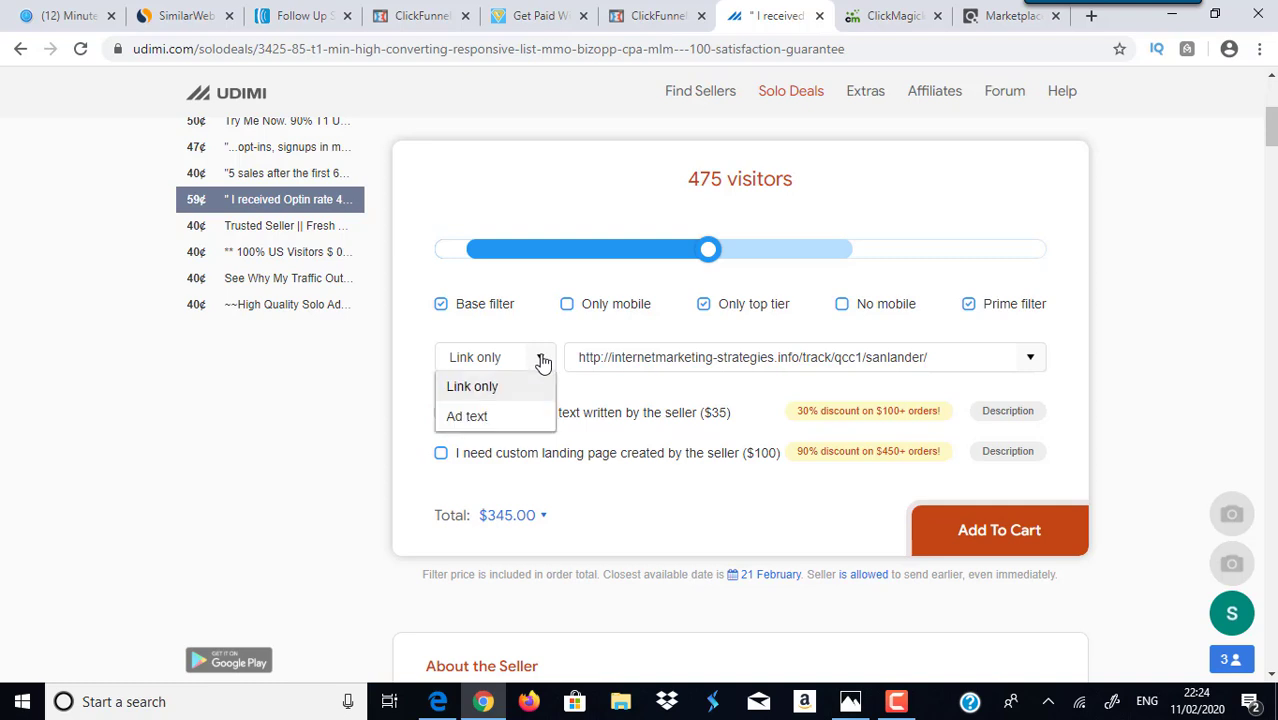
{"action": "left_click", "coordinate": [474, 417]}
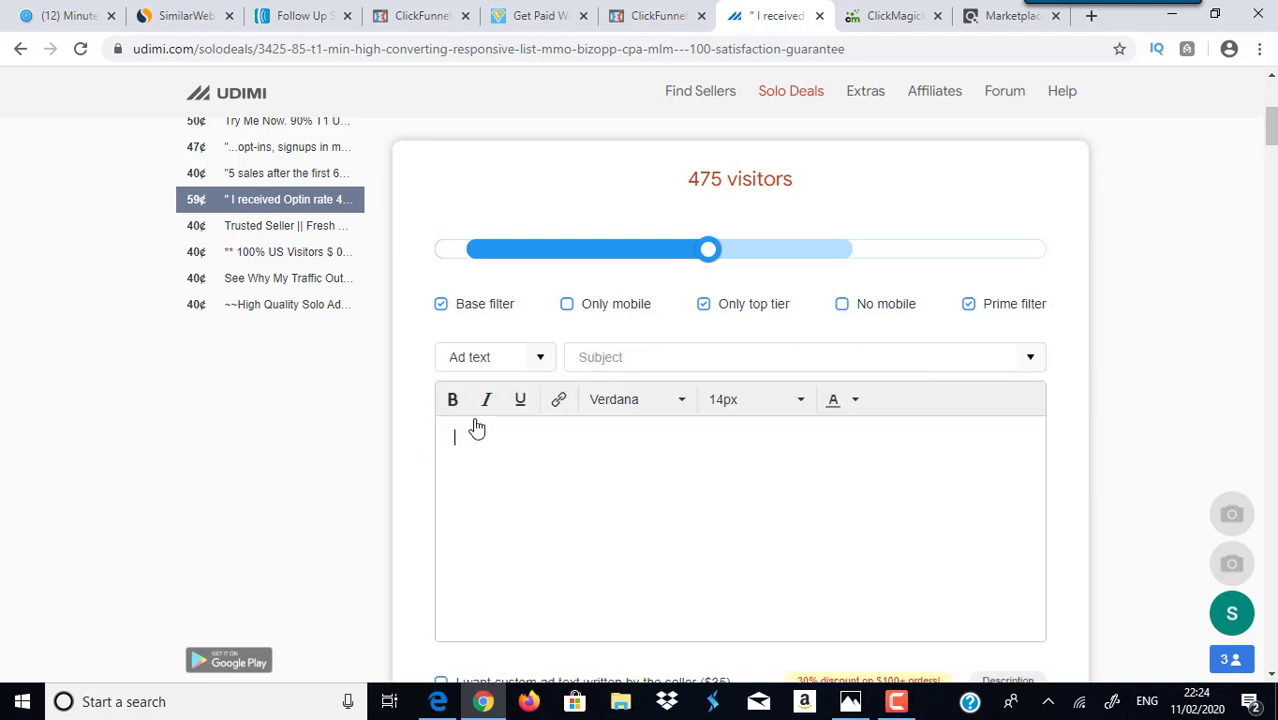
{"action": "left_click", "coordinate": [540, 360]}
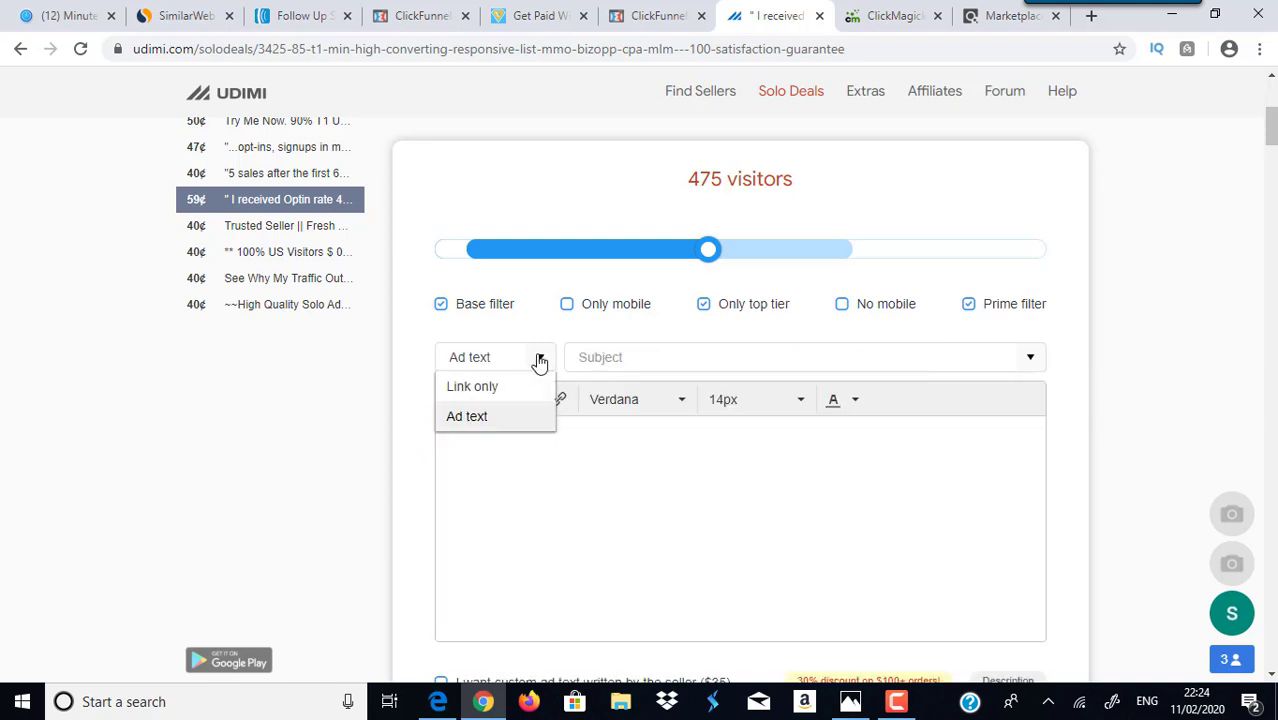
{"action": "left_click", "coordinate": [665, 474]}
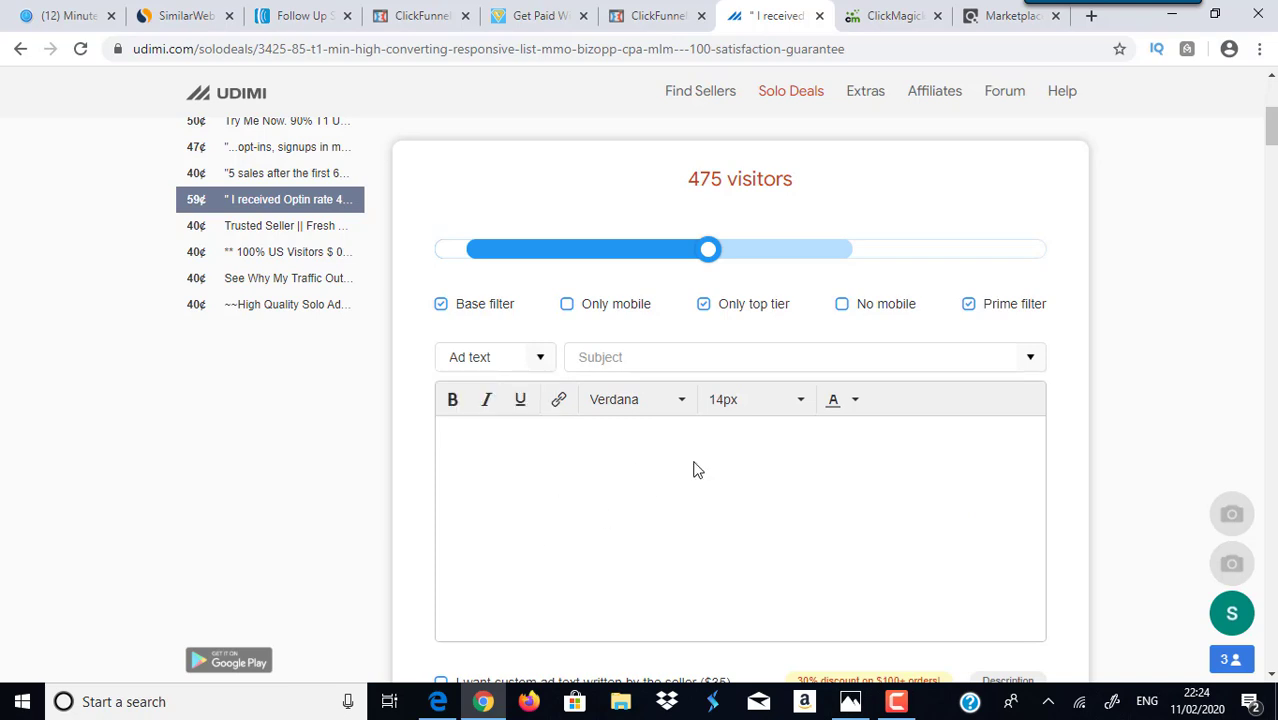
{"action": "left_click", "coordinate": [537, 365]}
{"action": "left_click", "coordinate": [485, 393]}
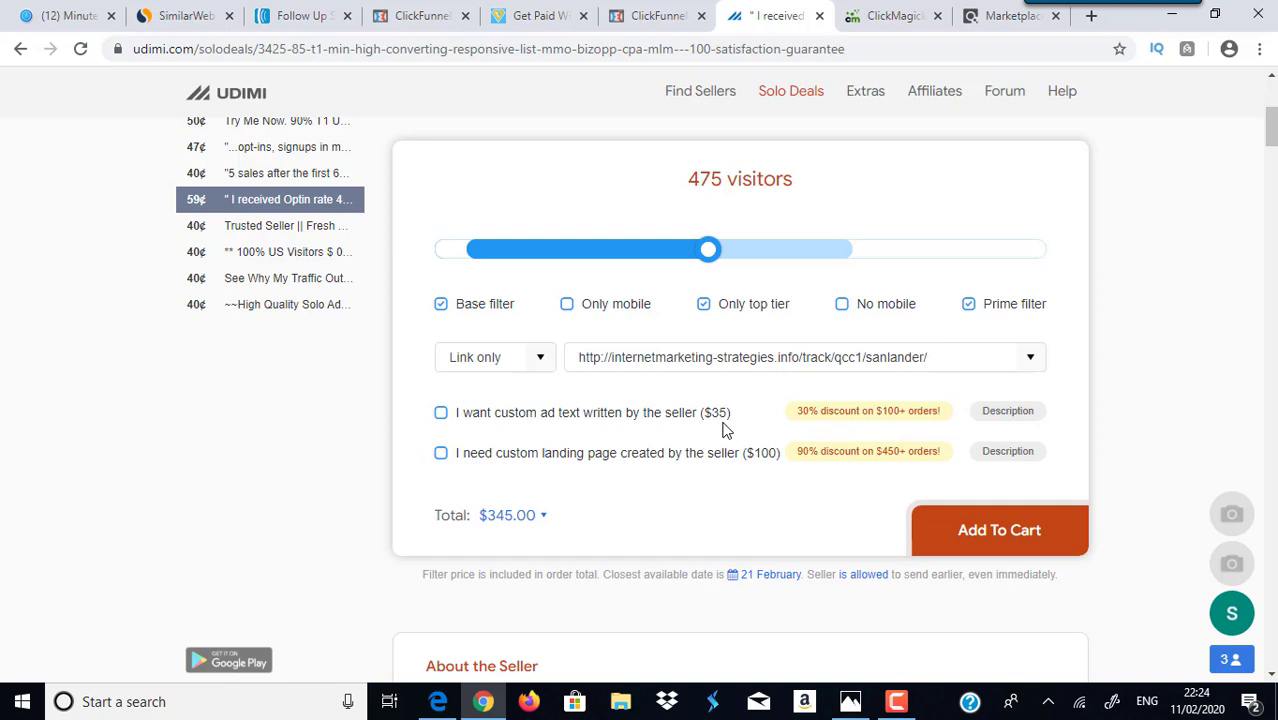
{"action": "left_click", "coordinate": [441, 416]}
{"action": "left_click", "coordinate": [441, 416]}
Show the Ad text subject and body fields again, restore Link only, and highlight the $35 custom ad text offer
{"action": "left_click", "coordinate": [535, 360]}
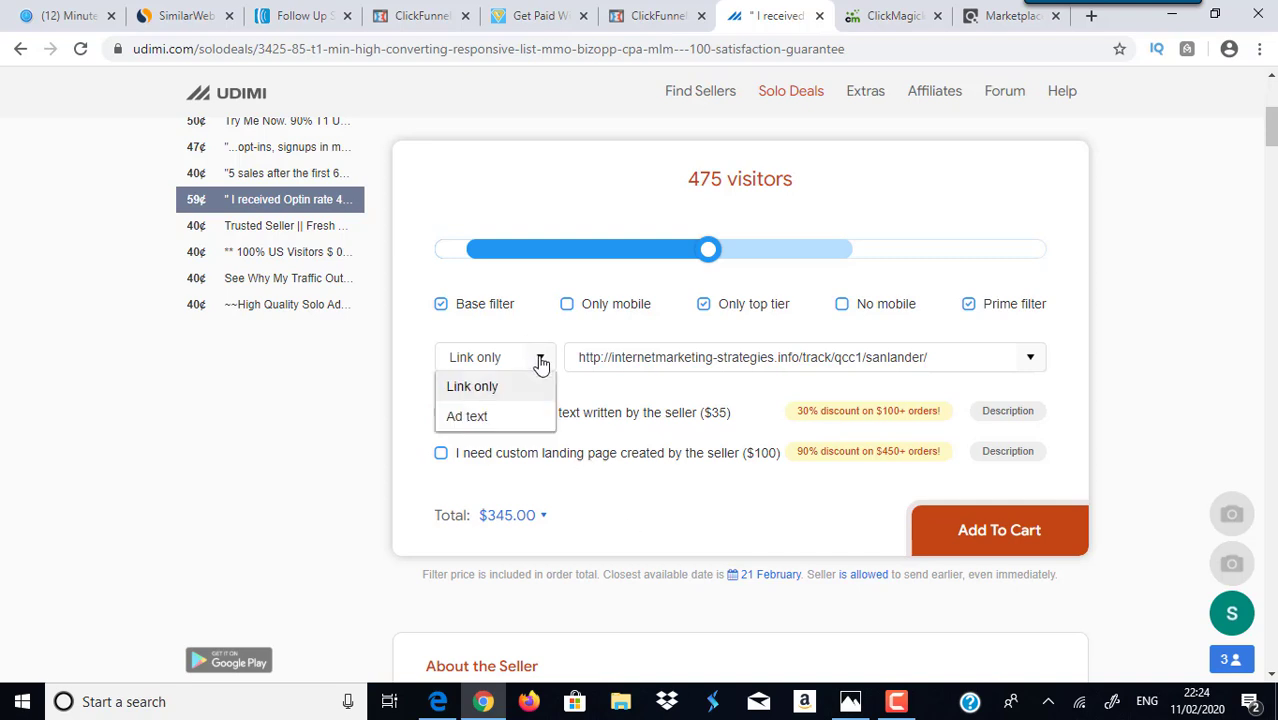
{"action": "left_click", "coordinate": [490, 420]}
{"action": "left_click", "coordinate": [677, 357]}
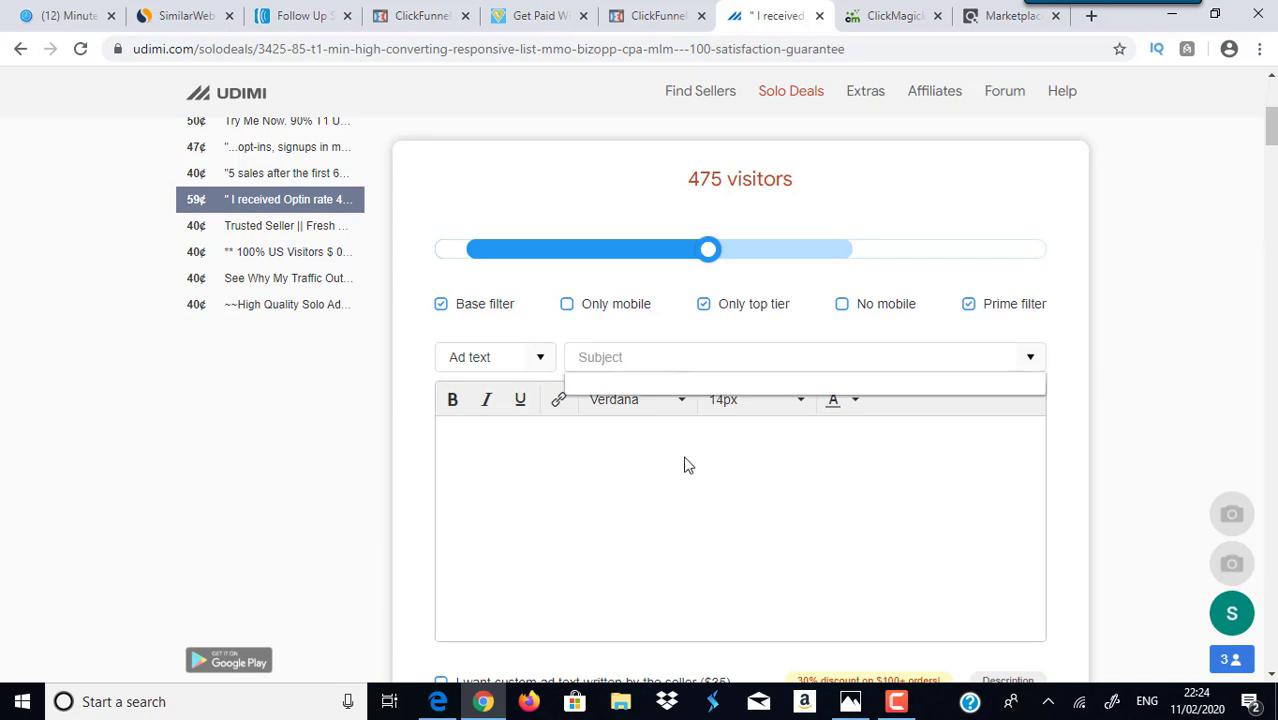
{"action": "left_click", "coordinate": [690, 527]}
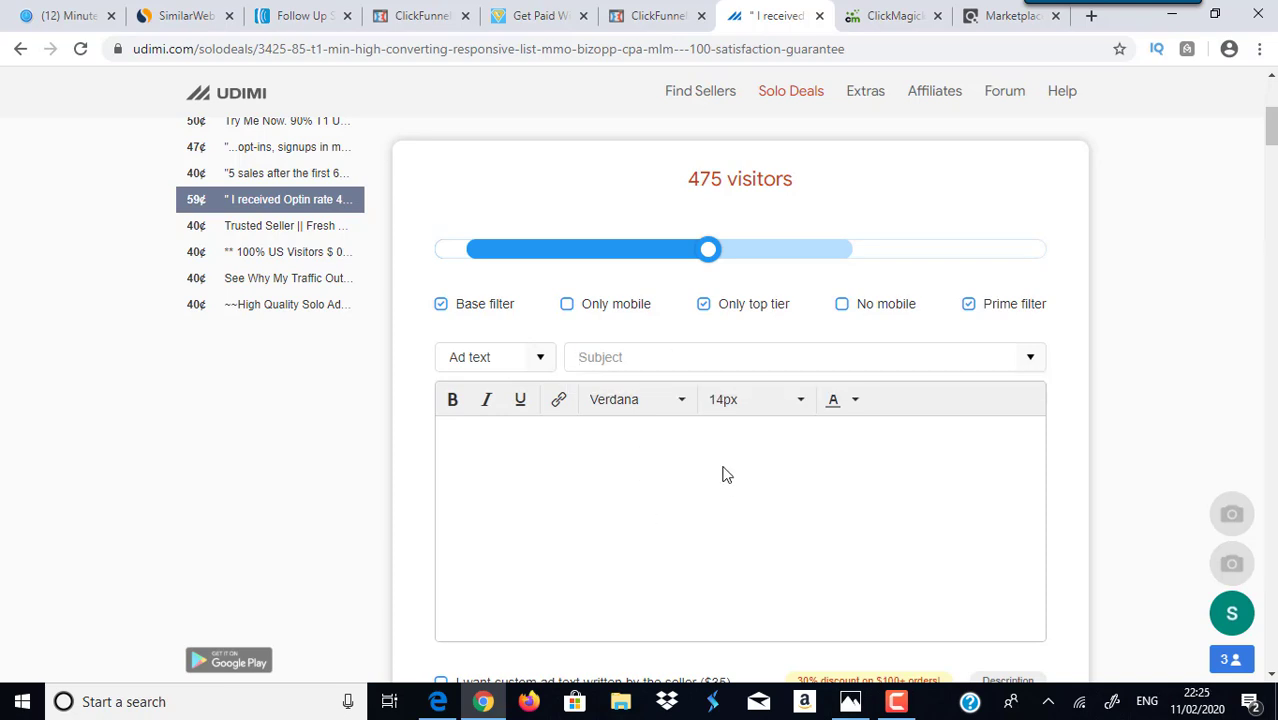
{"action": "left_click", "coordinate": [537, 363]}
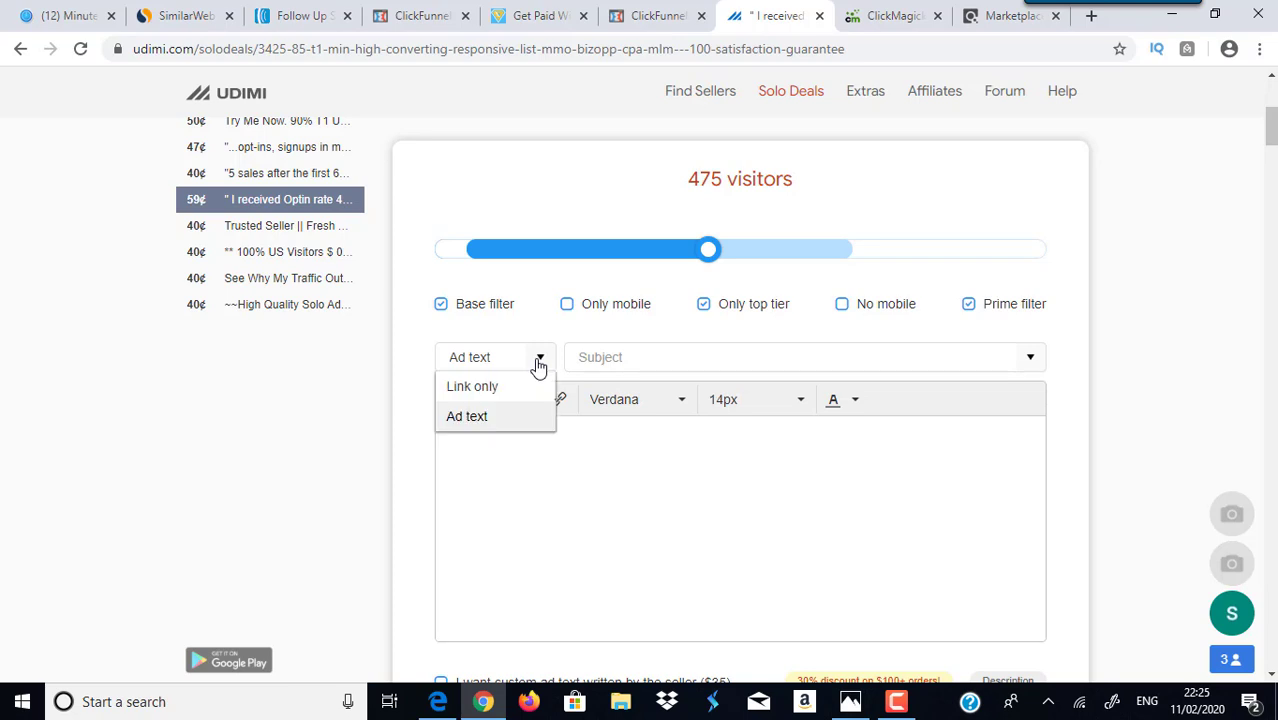
{"action": "left_click", "coordinate": [472, 387]}
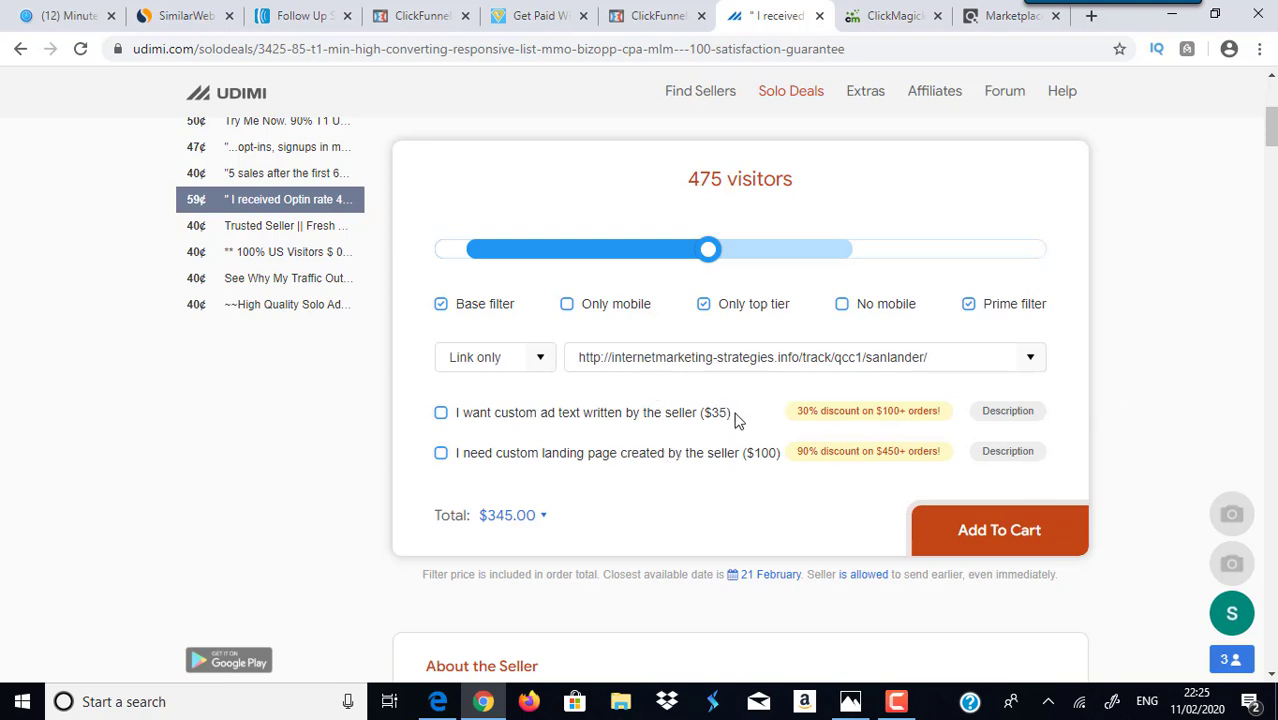
{"action": "left_click_drag", "start_coordinate": [742, 415], "coordinate": [459, 418]}
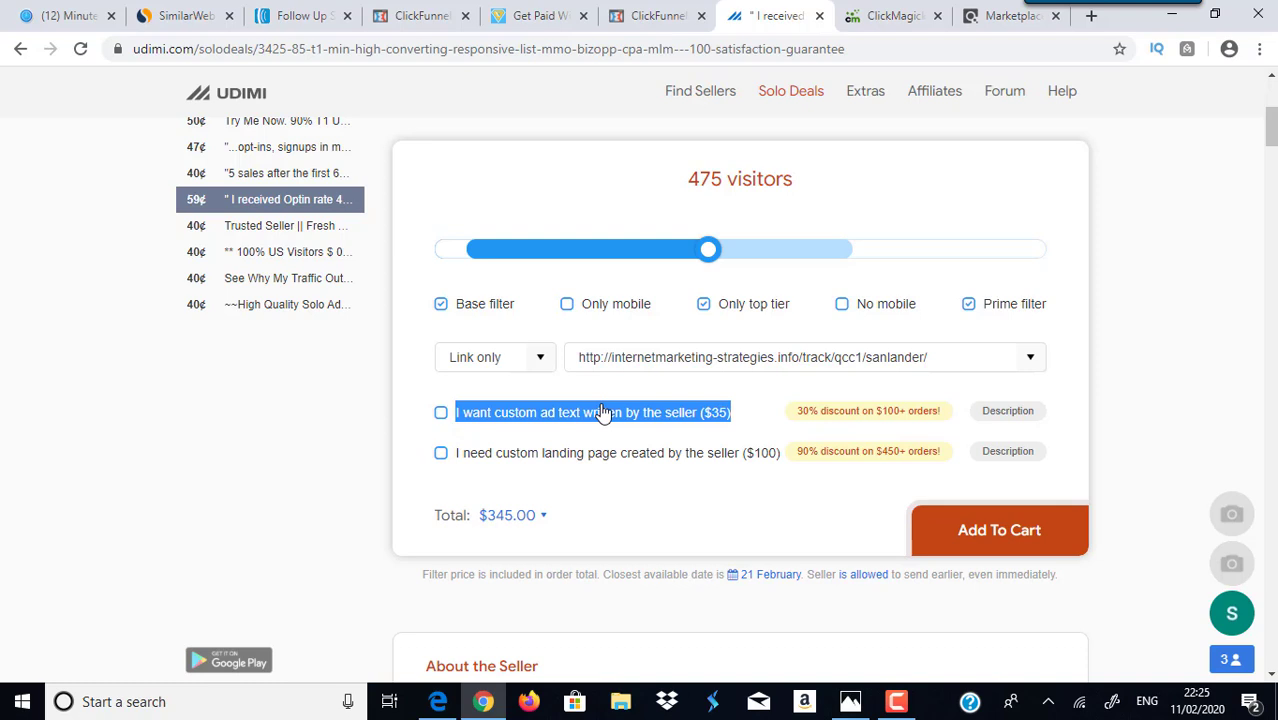
{"action": "left_click", "coordinate": [1184, 329]}
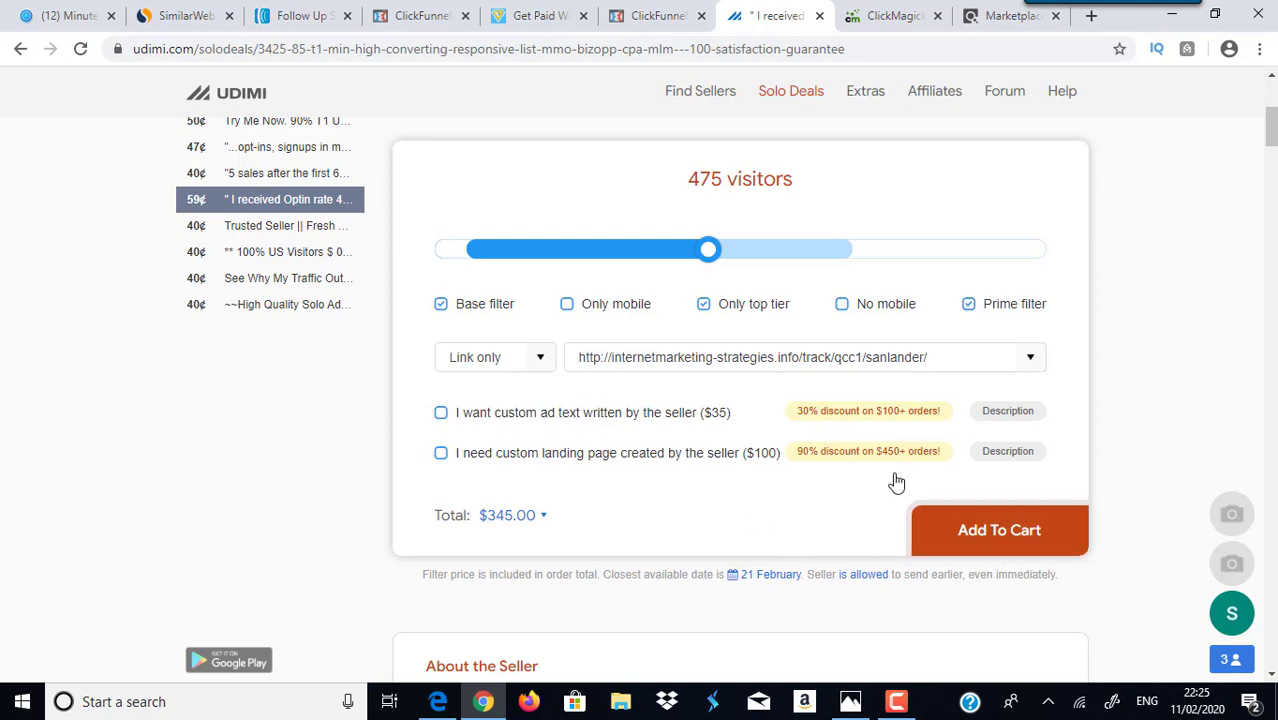
Set the solo order to 325 visitors and highlight the link submitted with the order
{"action": "left_click_drag", "start_coordinate": [710, 260], "coordinate": [610, 264]}
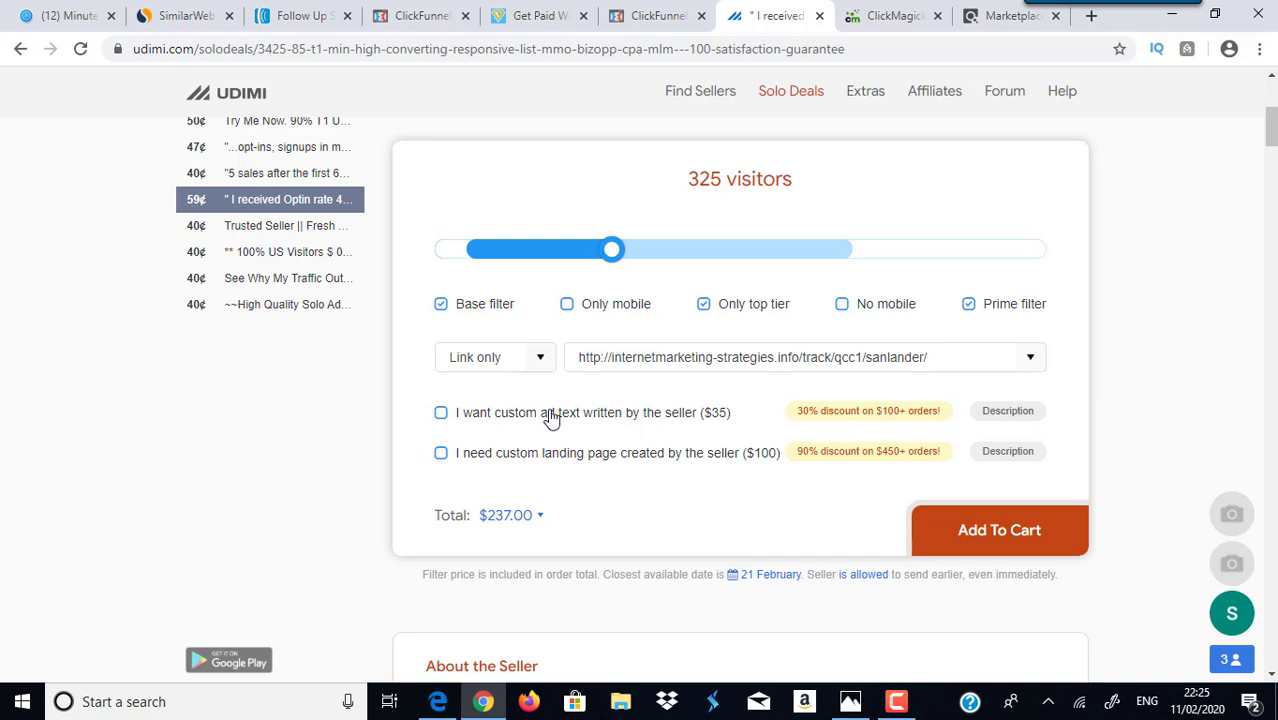
{"action": "key", "text": "super+w"}
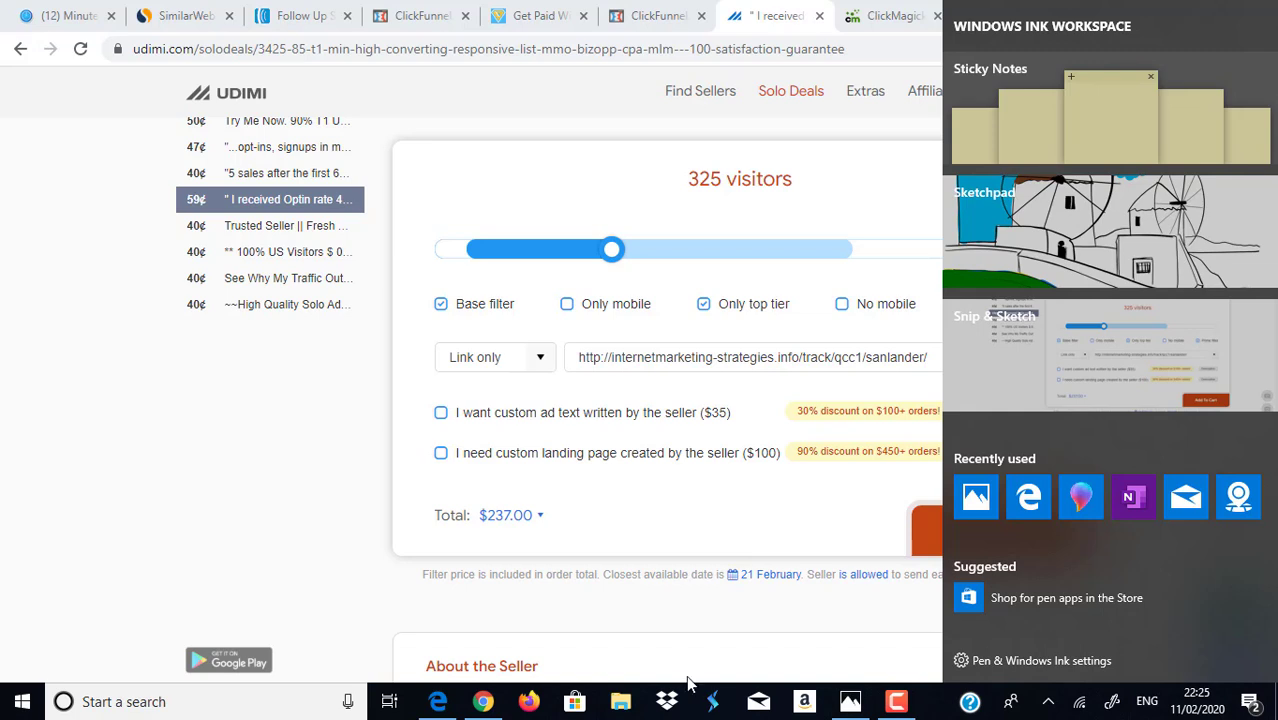
{"action": "left_click", "coordinate": [612, 648]}
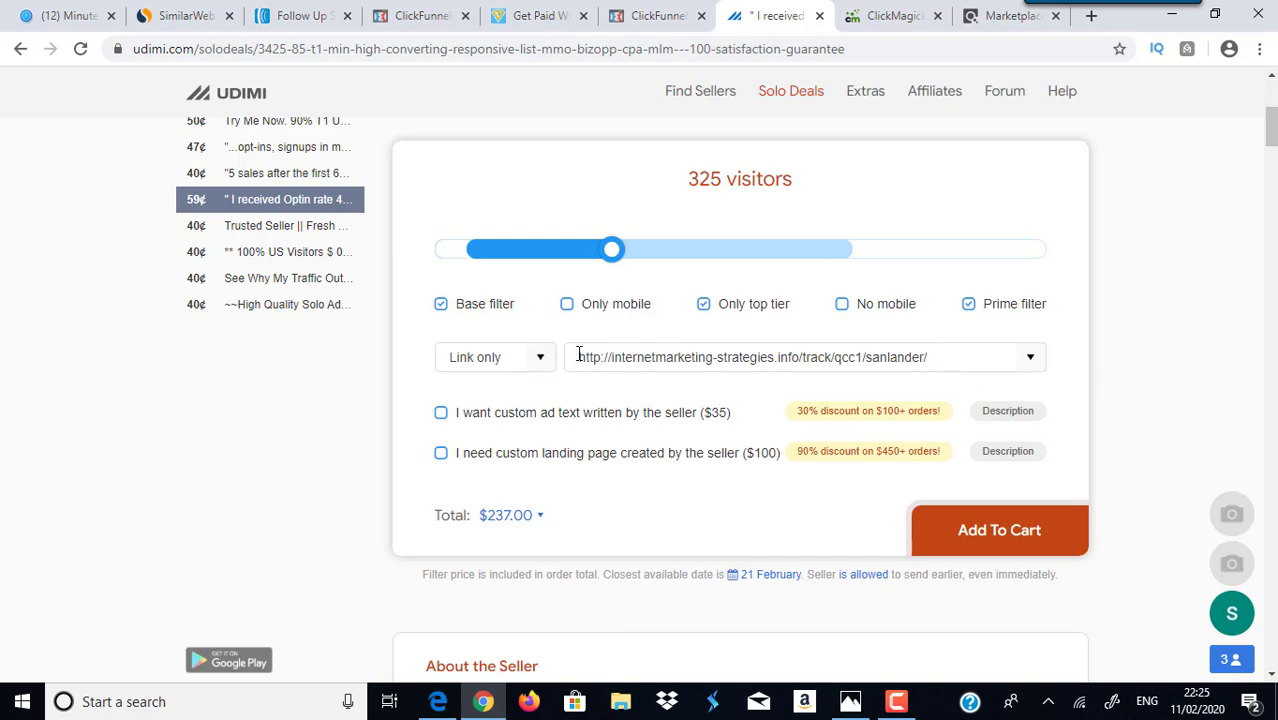
{"action": "left_click_drag", "start_coordinate": [579, 357], "coordinate": [938, 359]}
{"action": "left_click", "coordinate": [1146, 351]}
Switch to ClickMagick and start a new tracking link named "12 Minute affiliate lander" with the slug "12minuteaffiliate"
{"action": "left_click", "coordinate": [890, 14]}
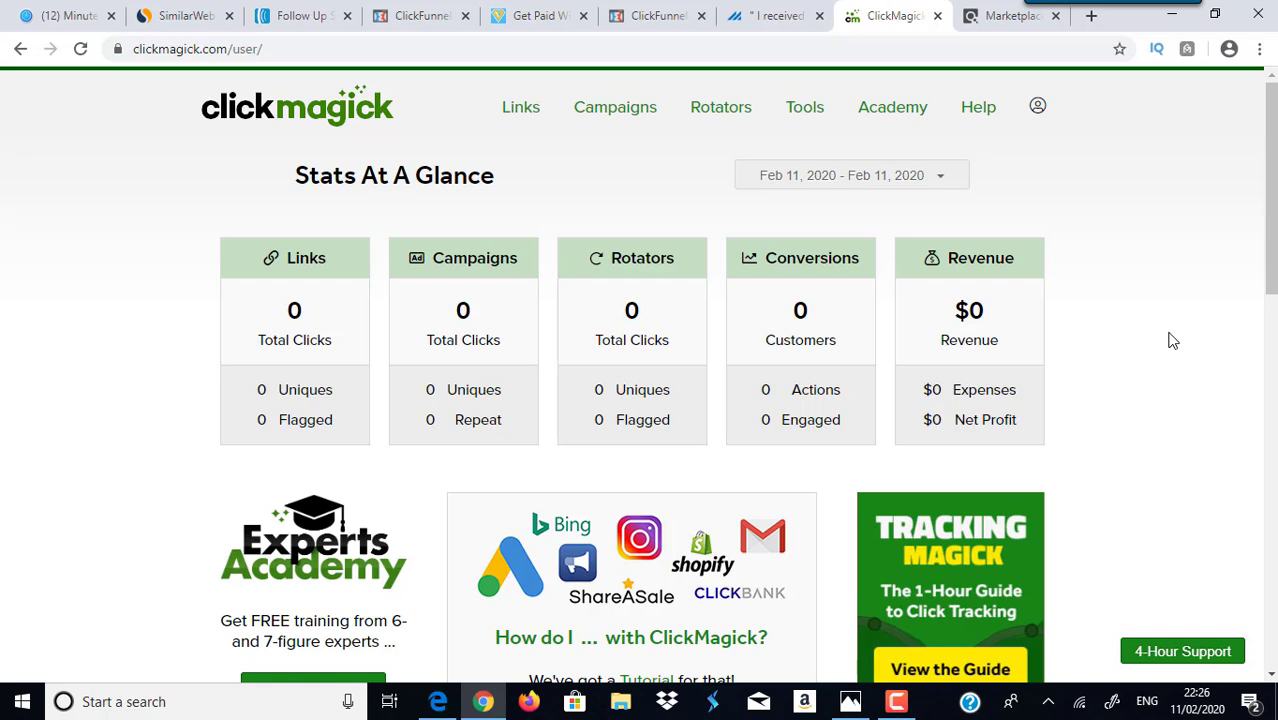
{"action": "left_click", "coordinate": [522, 109]}
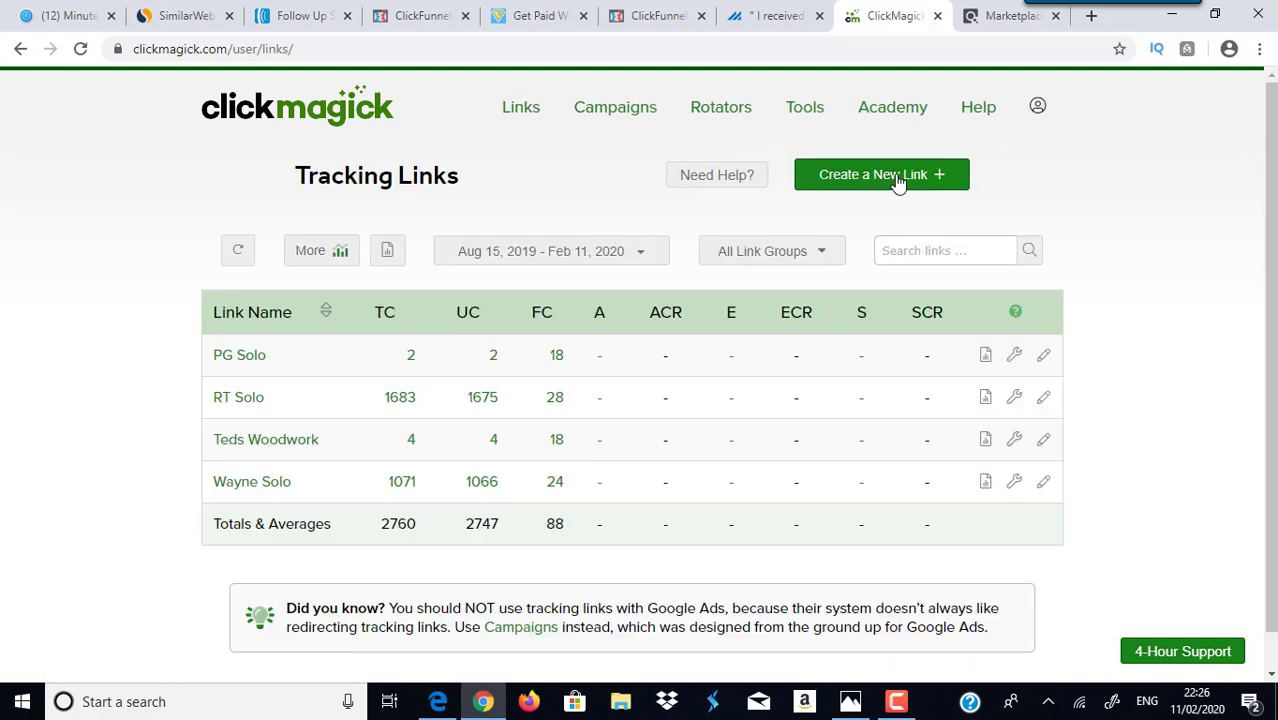
{"action": "left_click", "coordinate": [898, 180]}
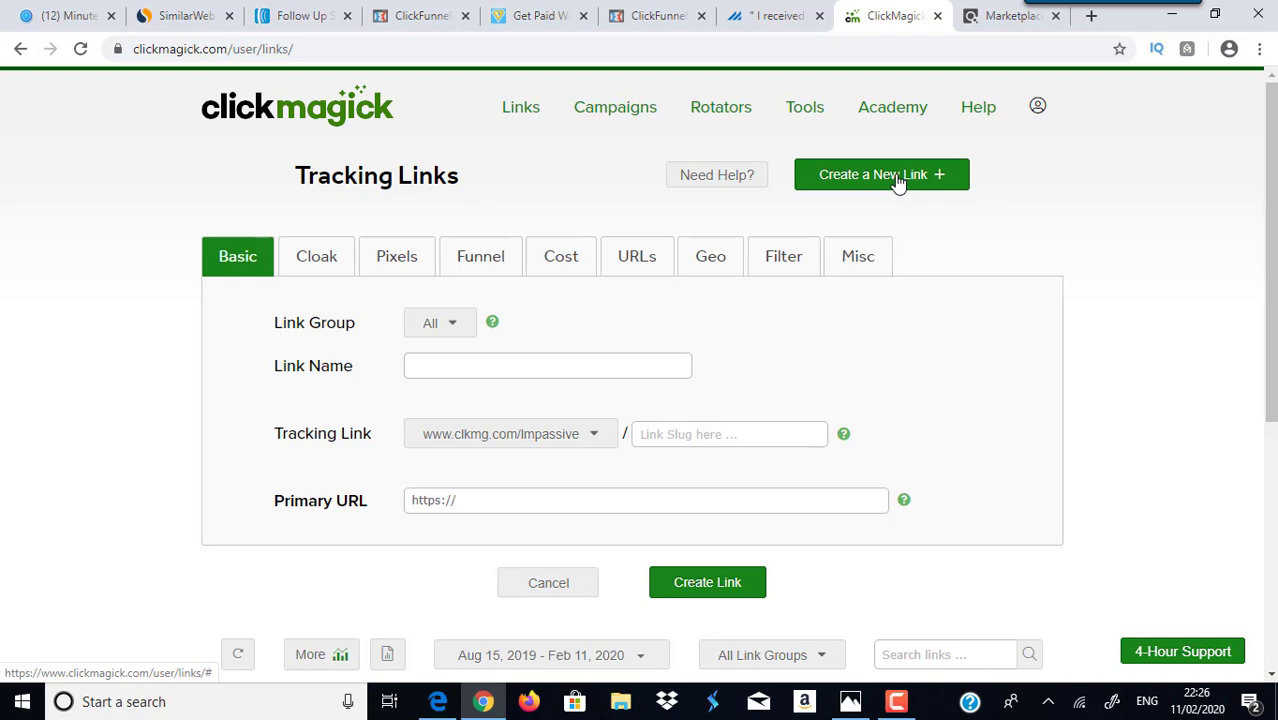
{"action": "left_click", "coordinate": [527, 365]}
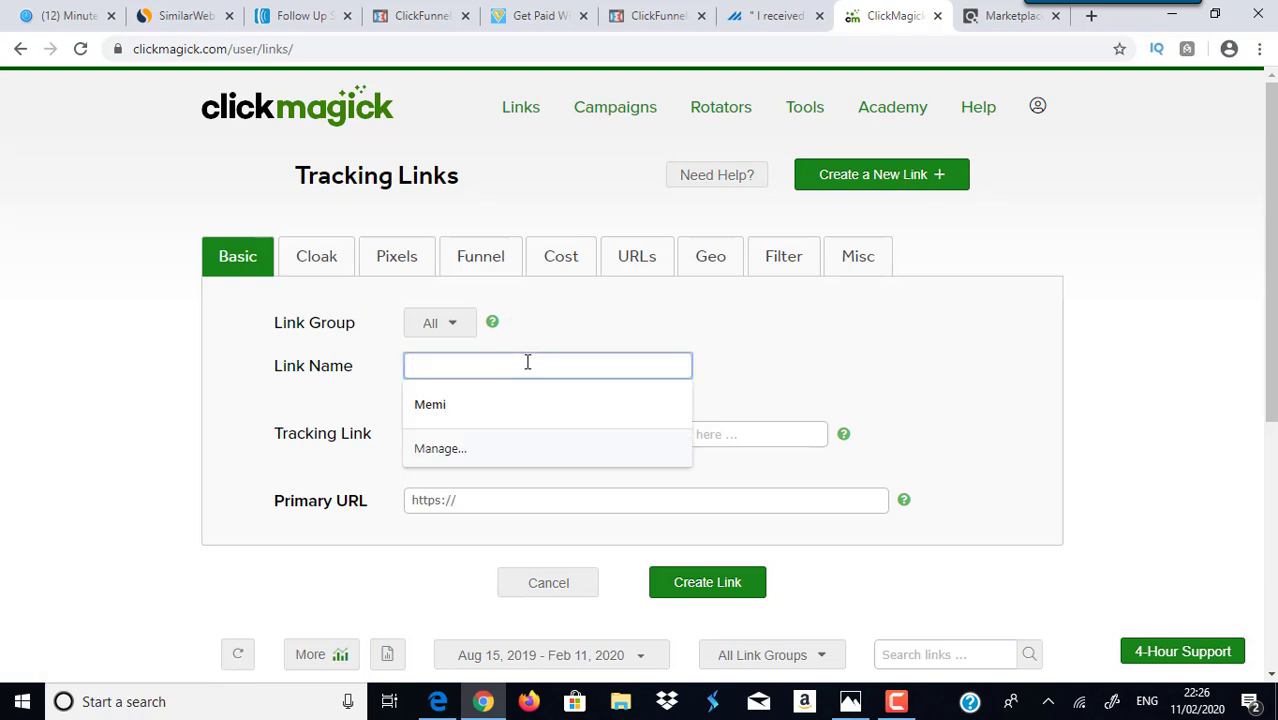
{"action": "type", "text": "12 Minute "}
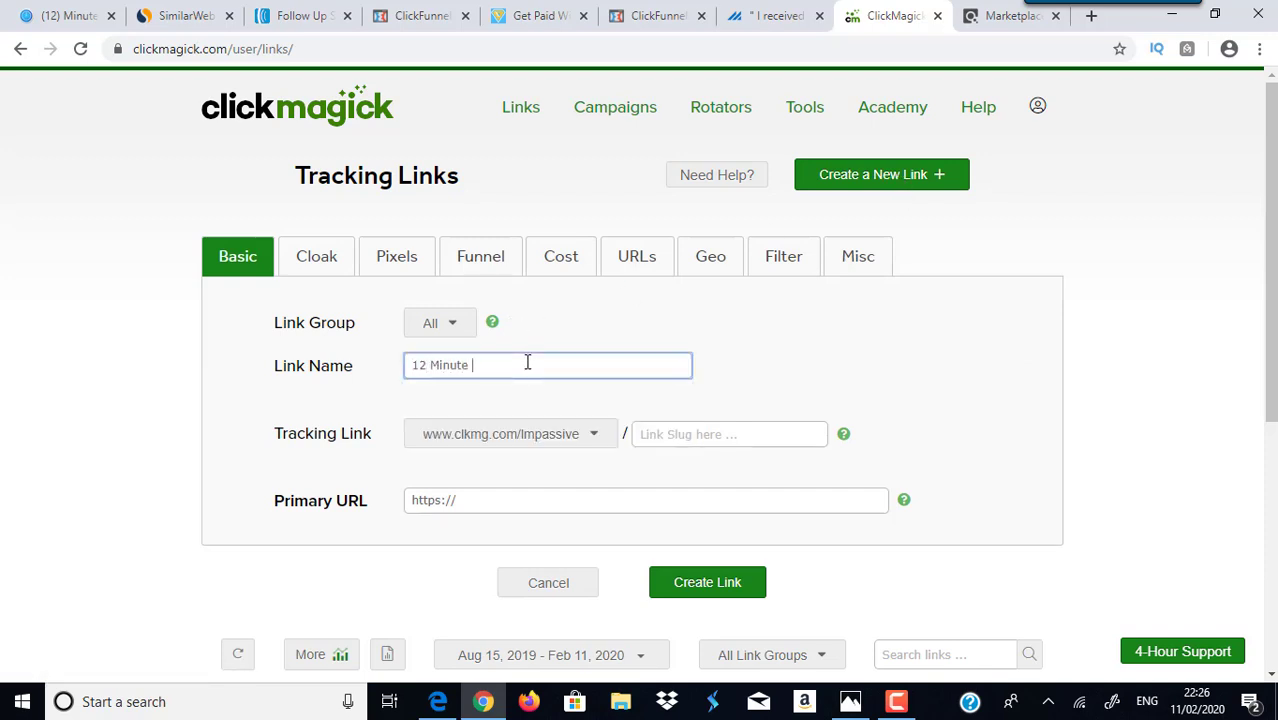
{"action": "type", "text": "affiliate lander"}
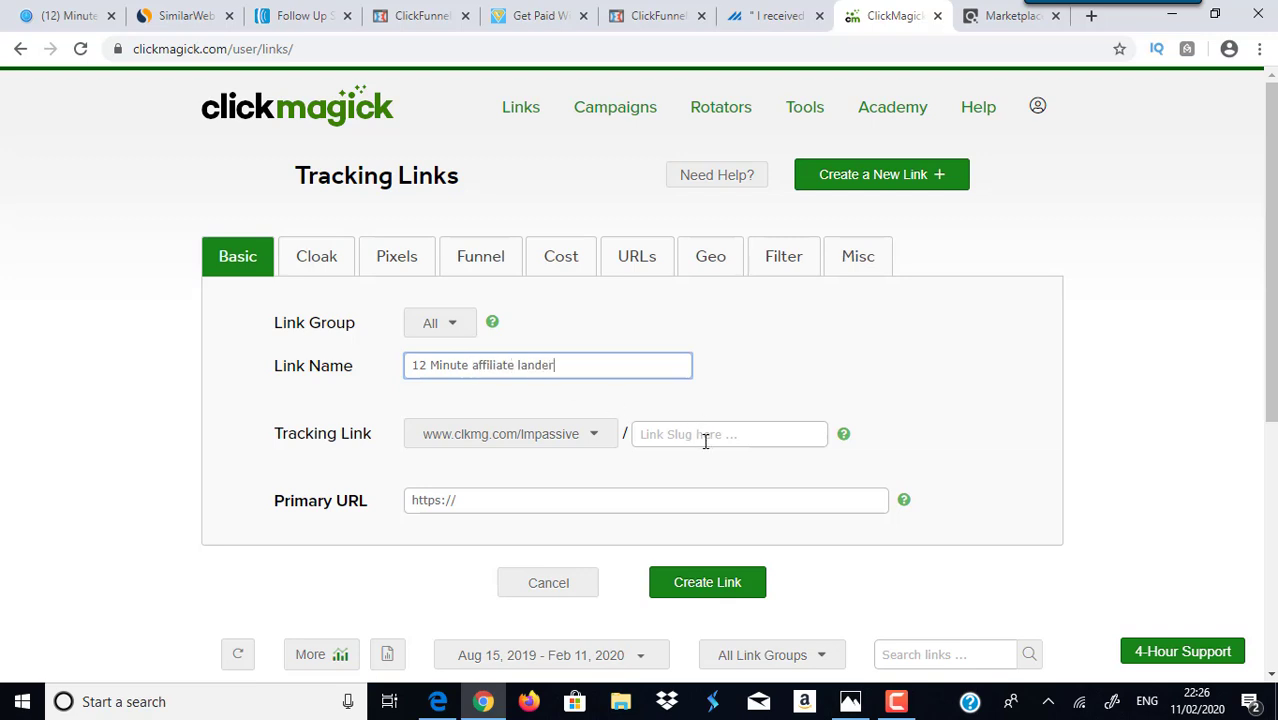
{"action": "left_click", "coordinate": [705, 440]}
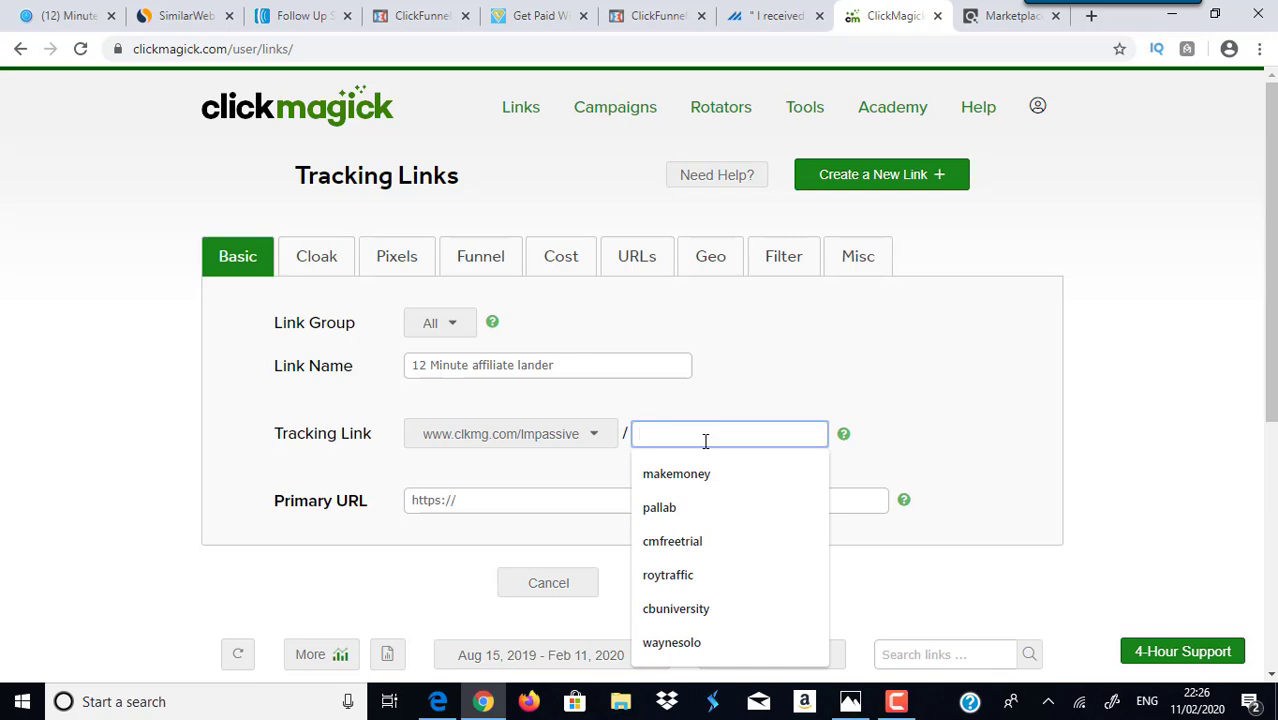
{"action": "type", "text": "12minut"}
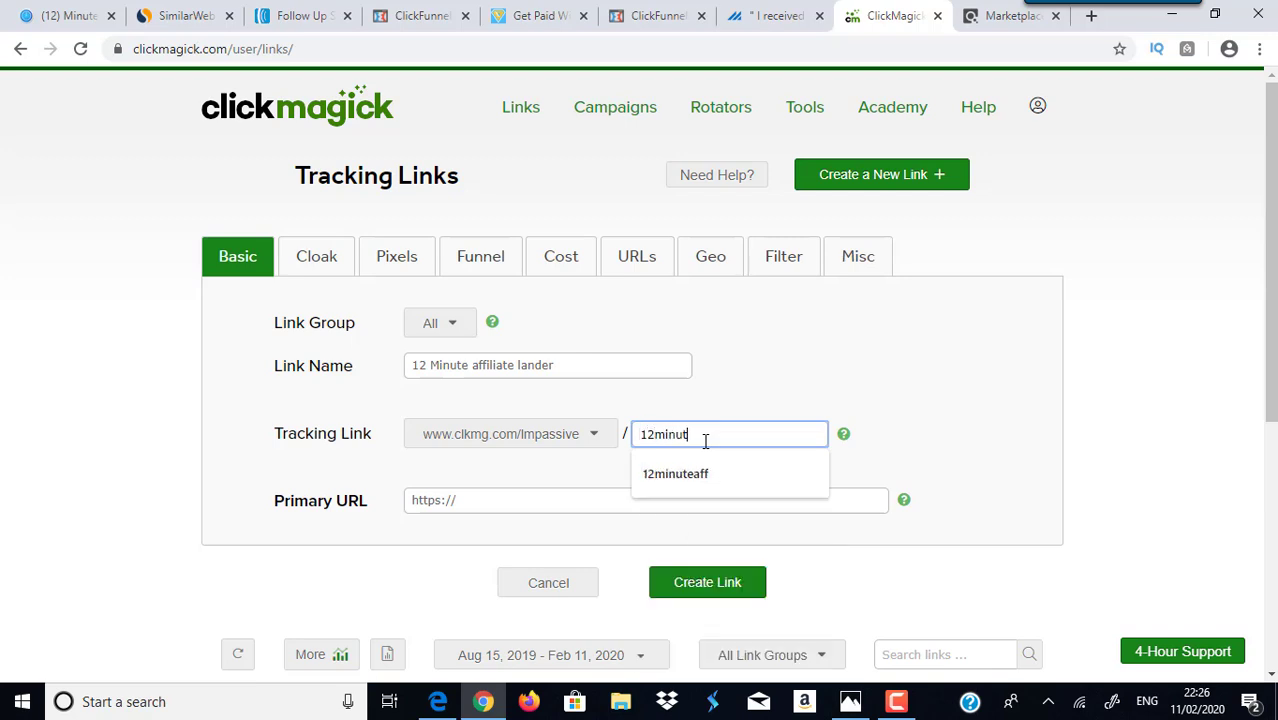
{"action": "type", "text": "eaff"}
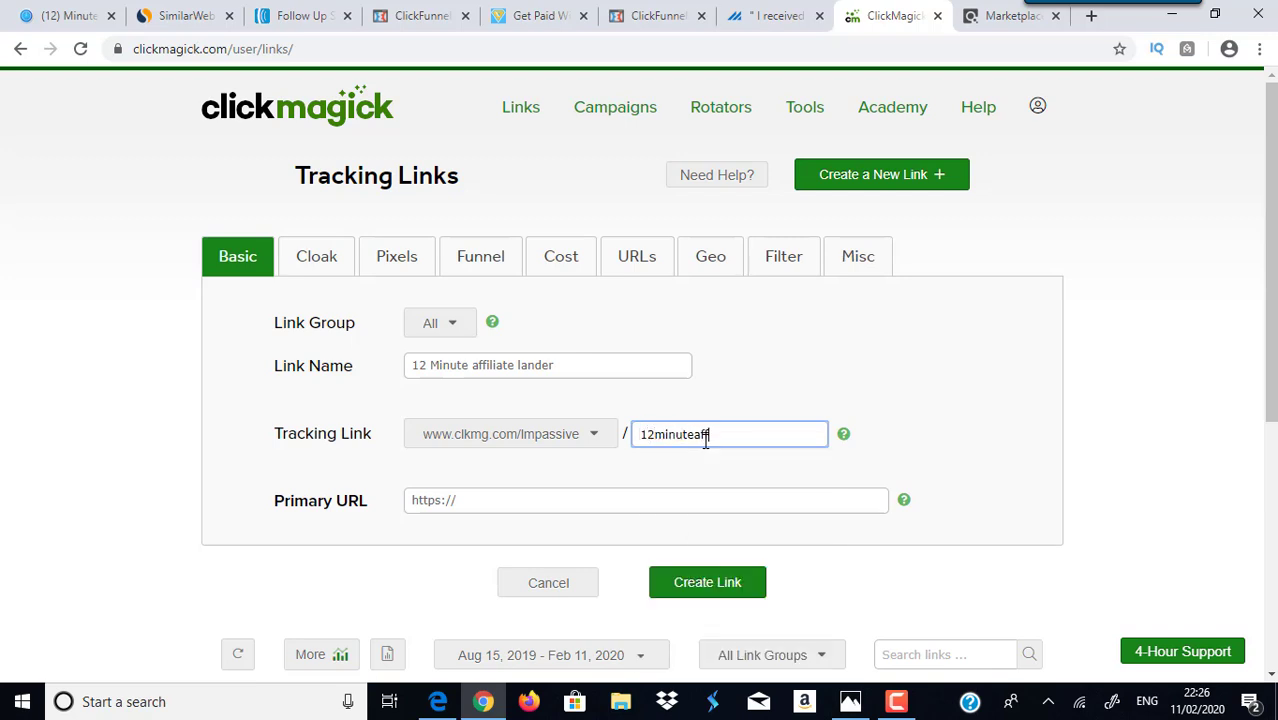
{"action": "type", "text": "iliate"}
Switch to ClickFunnels and copy the URL of the Optin 33027888 step in the Super Funnel Hero funnel
{"action": "left_click", "coordinate": [543, 10]}
{"action": "left_click", "coordinate": [418, 13]}
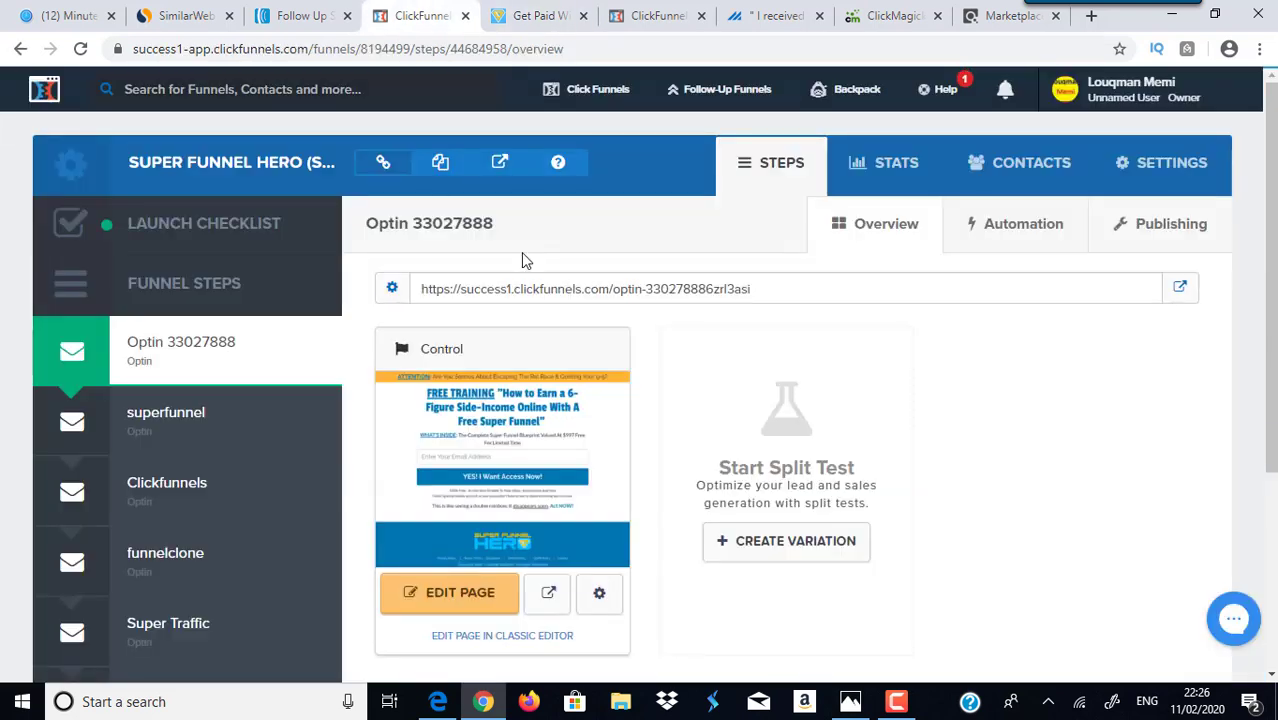
{"action": "left_click_drag", "start_coordinate": [765, 293], "coordinate": [422, 291]}
{"action": "key", "text": "ctrl+c"}
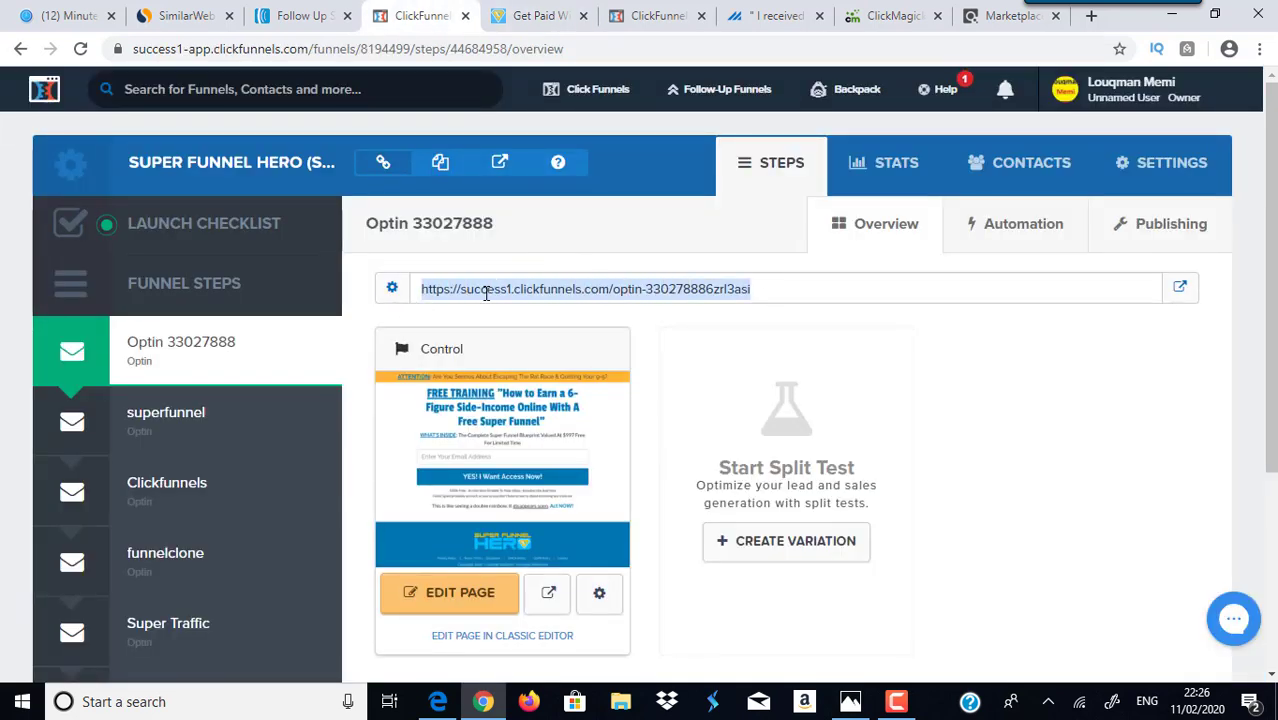
{"action": "left_click", "coordinate": [880, 15]}
{"action": "left_click", "coordinate": [491, 502]}
{"action": "left_click_drag", "start_coordinate": [491, 502], "coordinate": [371, 502]}
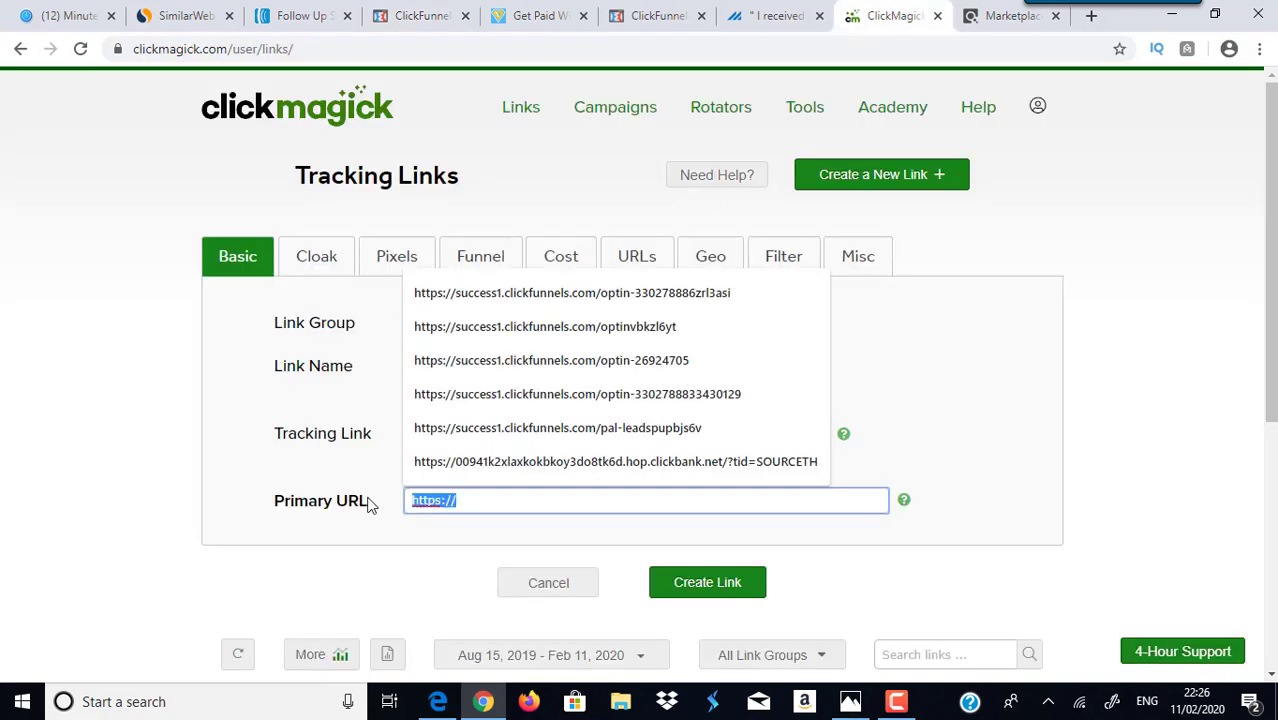
{"action": "key", "text": "BackSpace"}
{"action": "key", "text": "ctrl+v"}
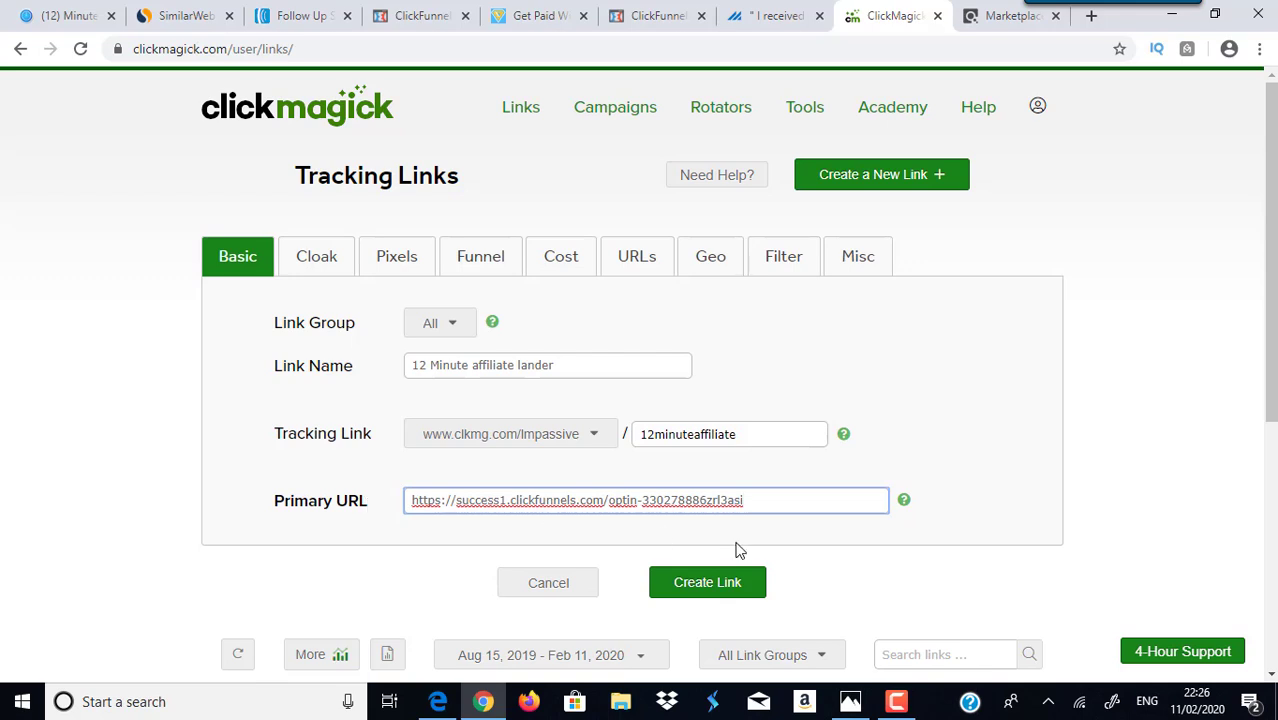
{"action": "left_click", "coordinate": [726, 586]}
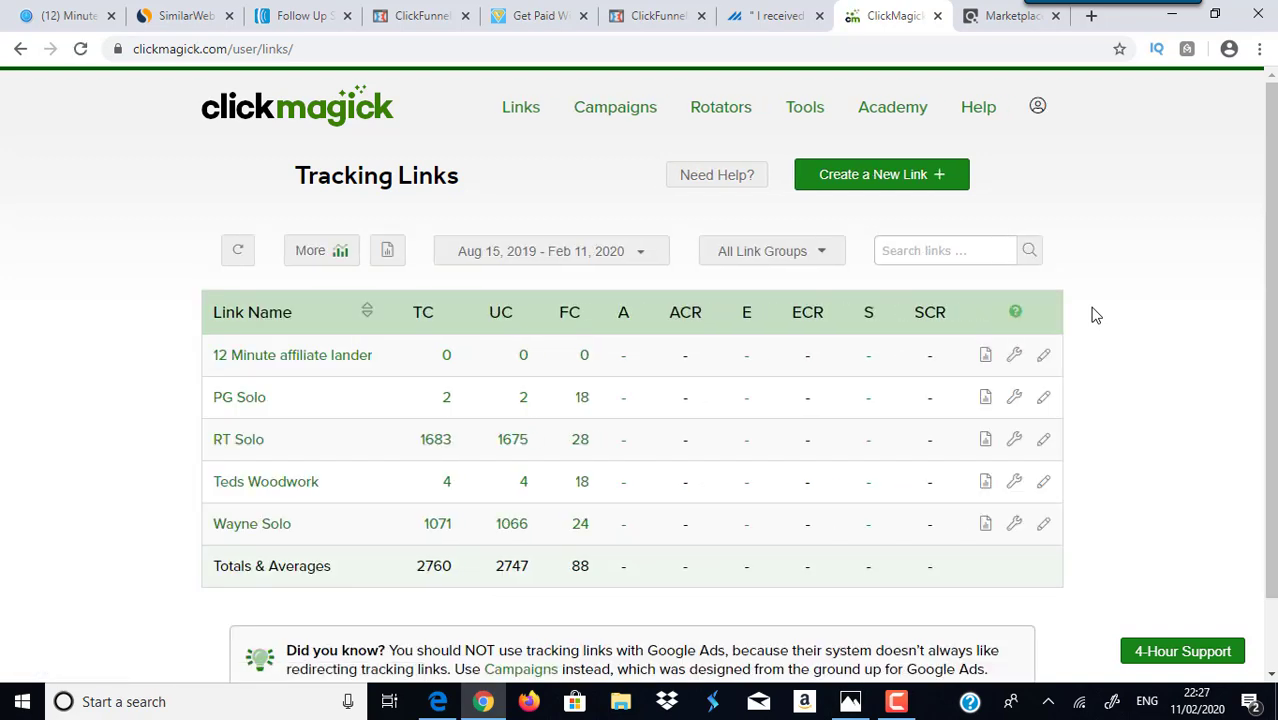
Highlight the tracking URL of the 12 Minute affiliate lander link, and switch to Udimi to highlight the link submitted with the order
{"action": "left_click", "coordinate": [266, 364]}
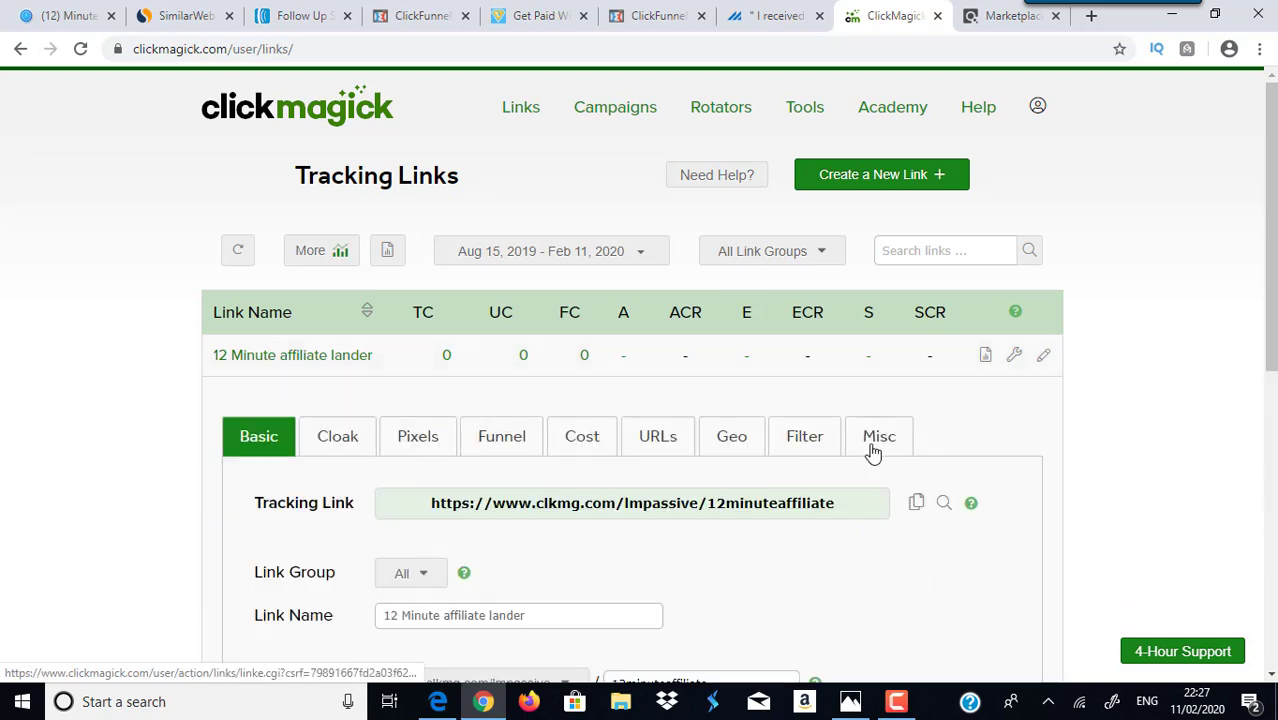
{"action": "left_click", "coordinate": [847, 503]}
{"action": "left_click_drag", "start_coordinate": [847, 503], "coordinate": [428, 508]}
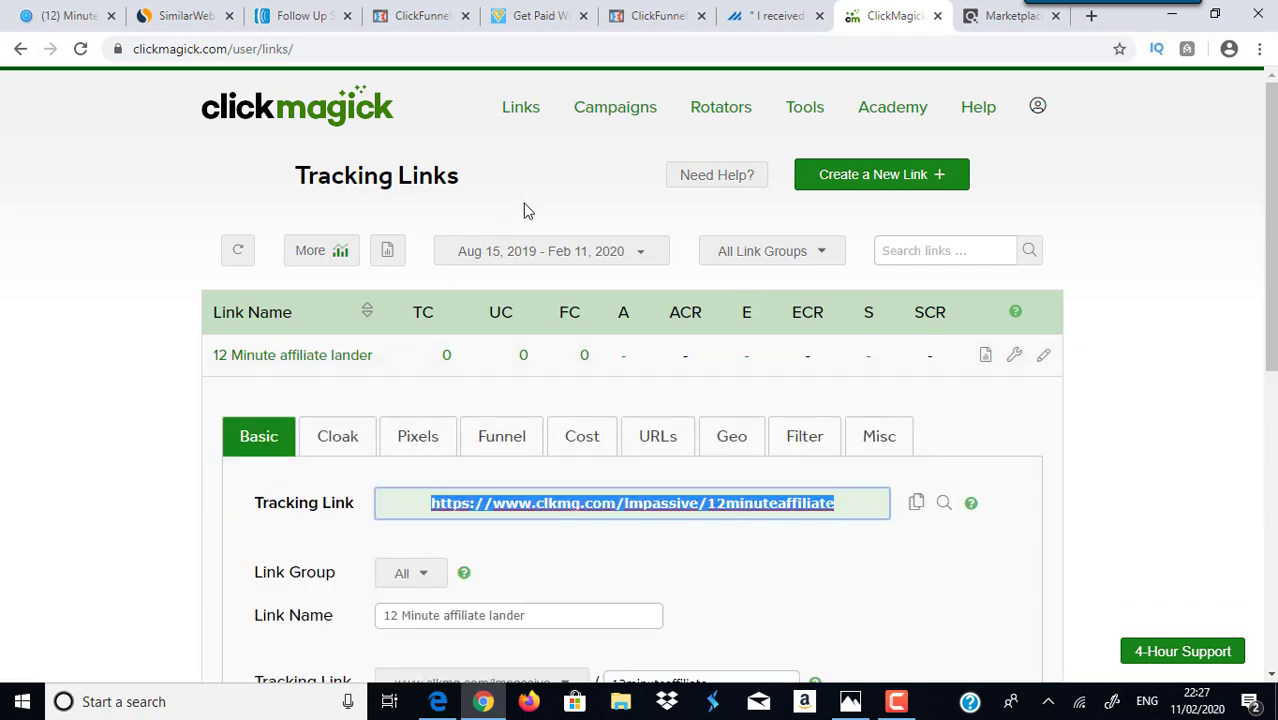
{"action": "left_click", "coordinate": [768, 15]}
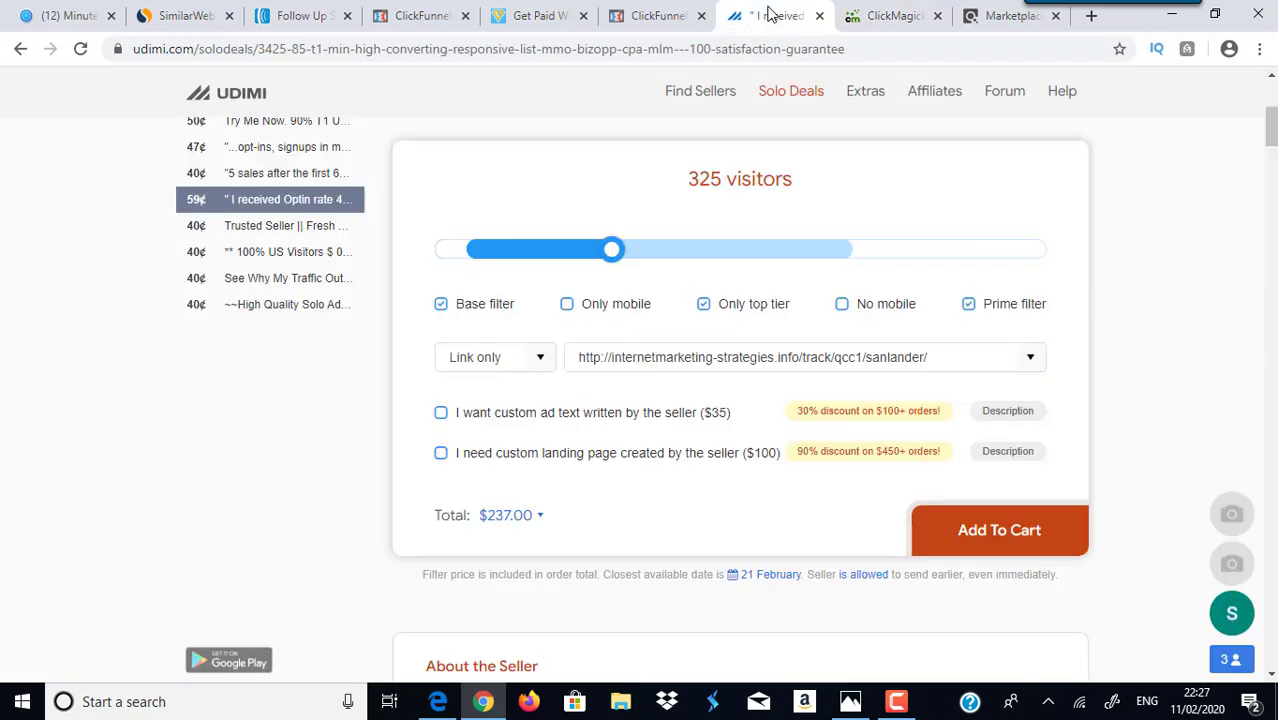
{"action": "left_click", "coordinate": [781, 354]}
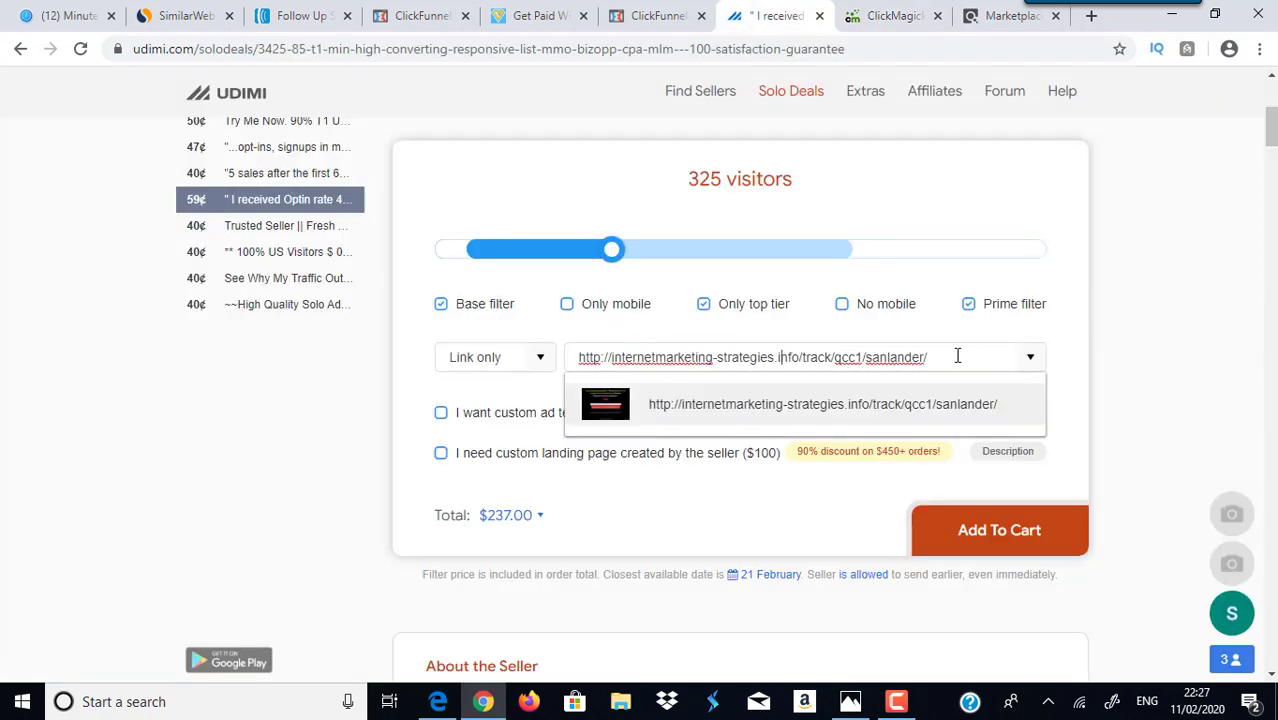
{"action": "left_click_drag", "start_coordinate": [956, 355], "coordinate": [536, 357]}
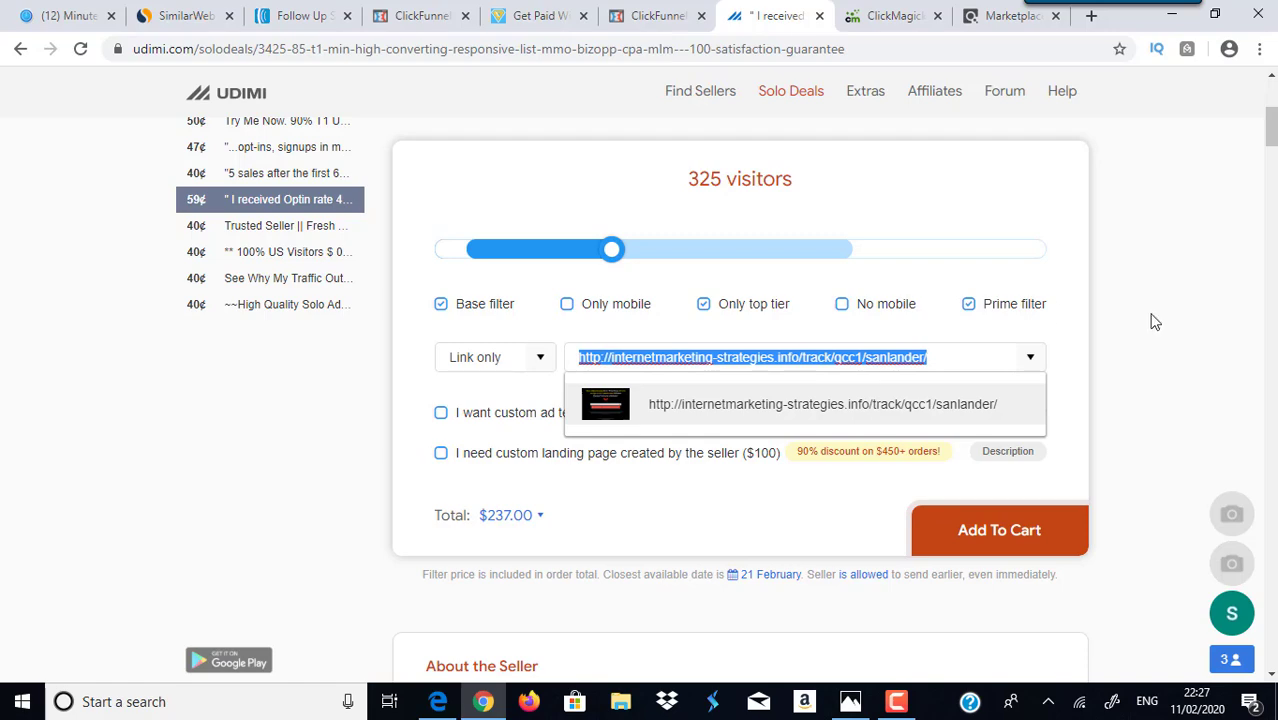
Review the ClickMagick tracking URL, the Super Funnel Hero opt-in page and the Udimi order, and close the link's settings in ClickMagick
{"action": "left_click", "coordinate": [888, 15]}
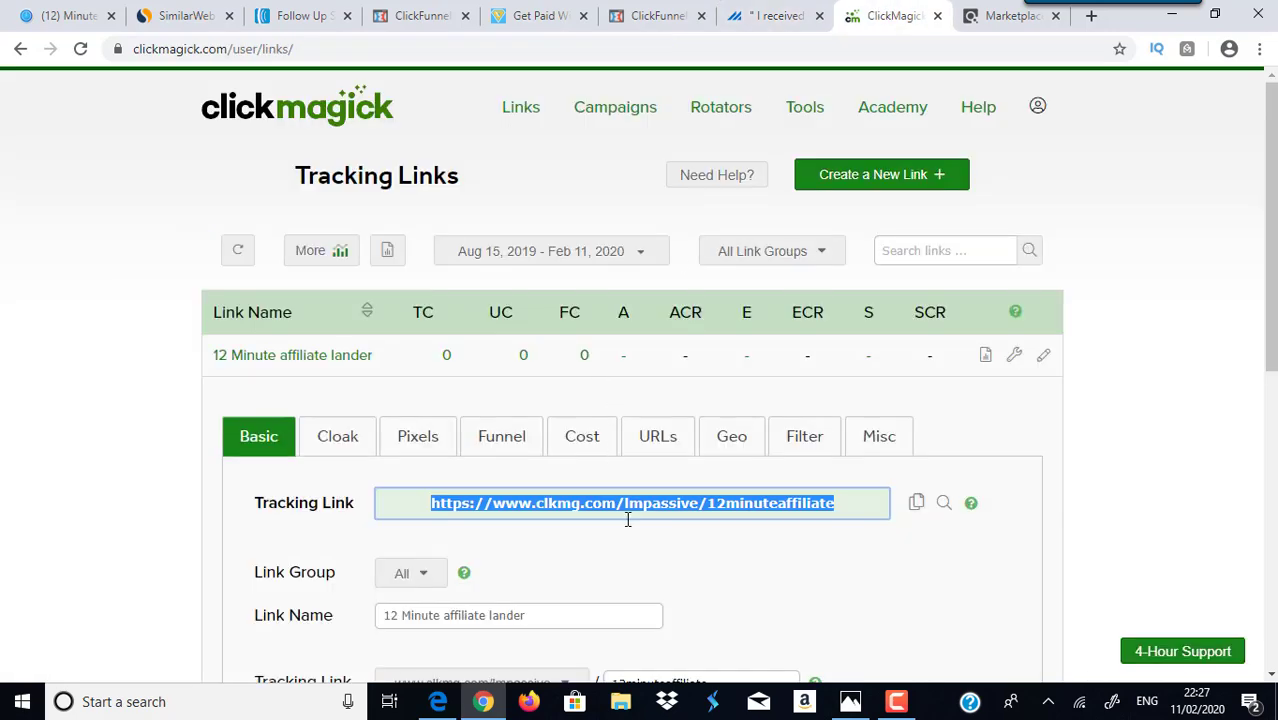
{"action": "left_click", "coordinate": [548, 15]}
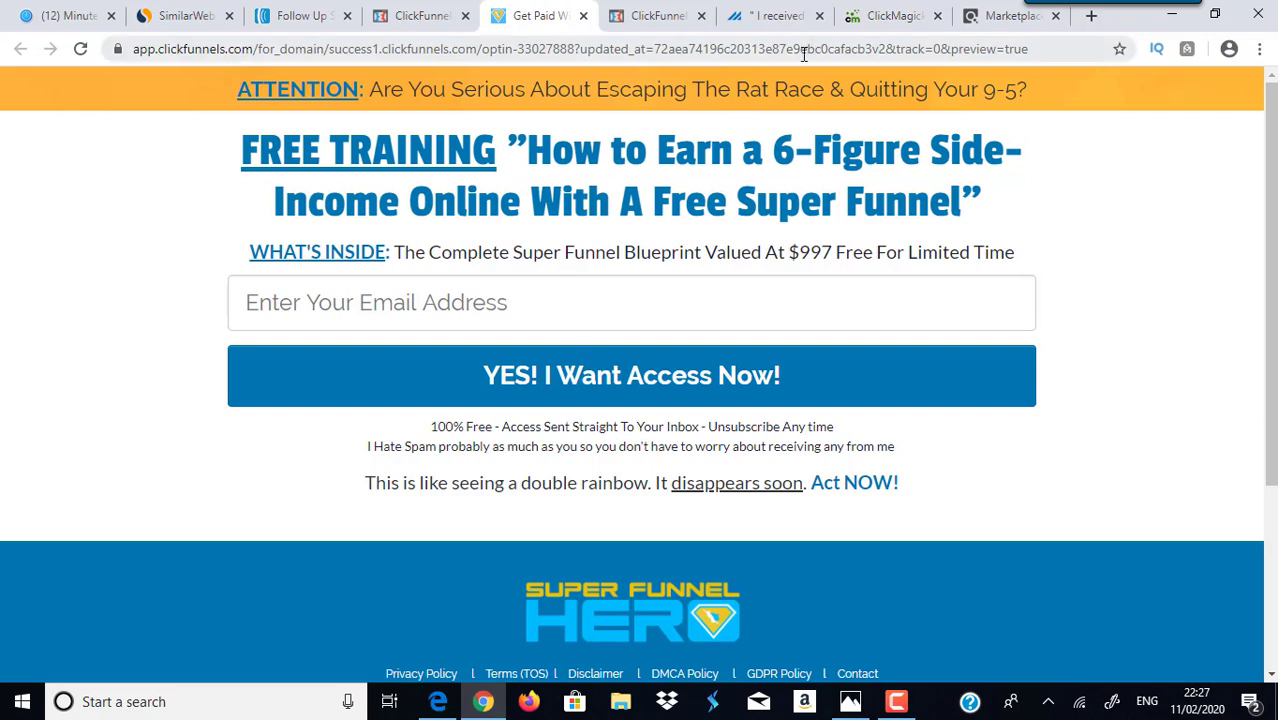
{"action": "left_click", "coordinate": [780, 10]}
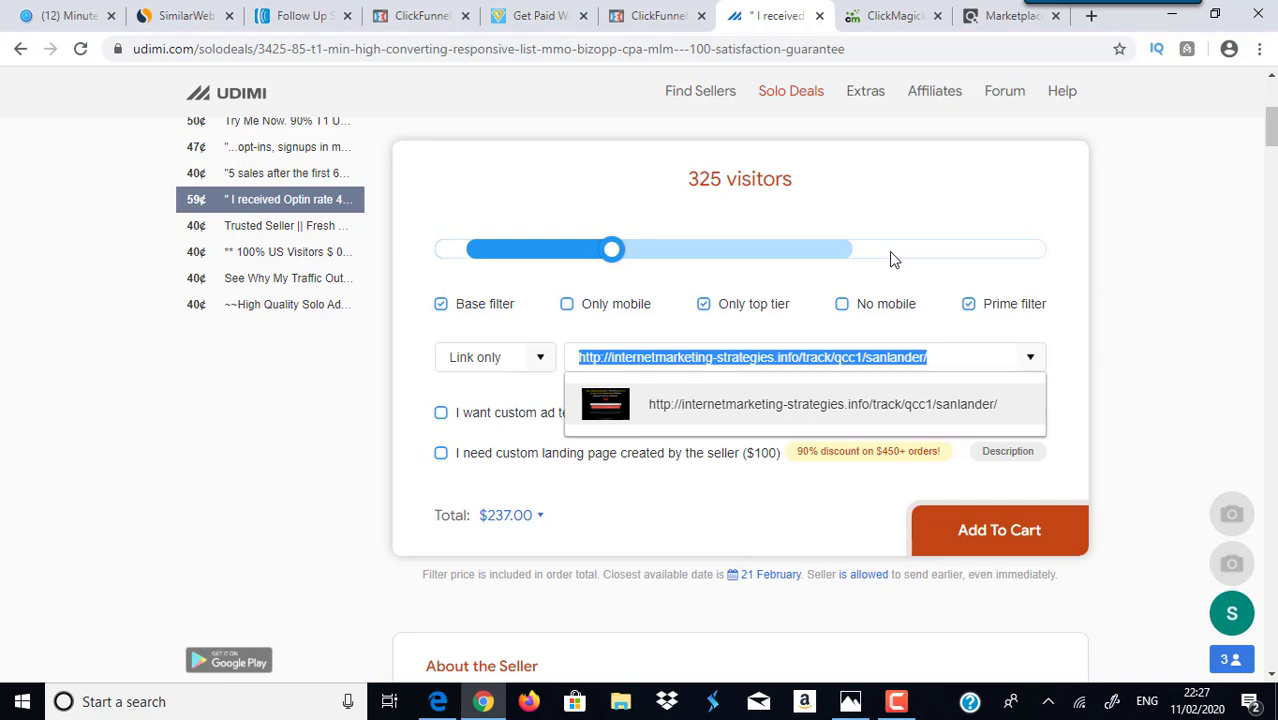
{"action": "left_click", "coordinate": [912, 12]}
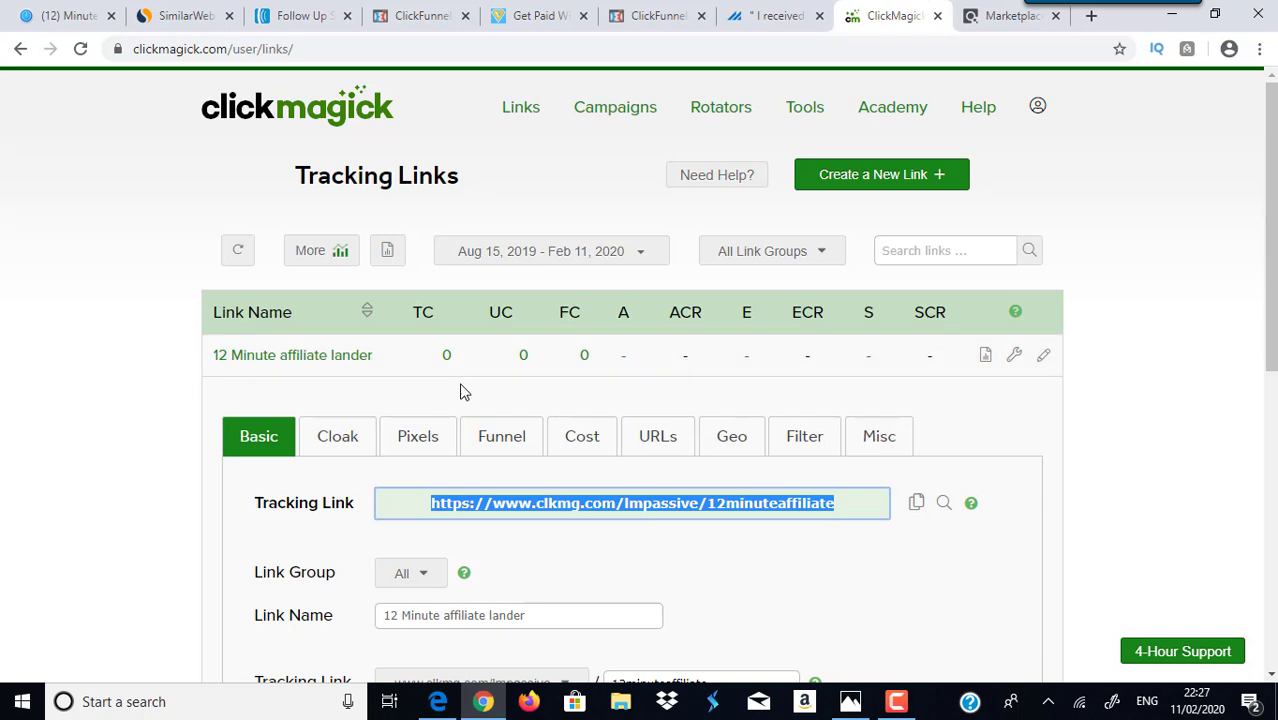
{"action": "left_click", "coordinate": [343, 362]}
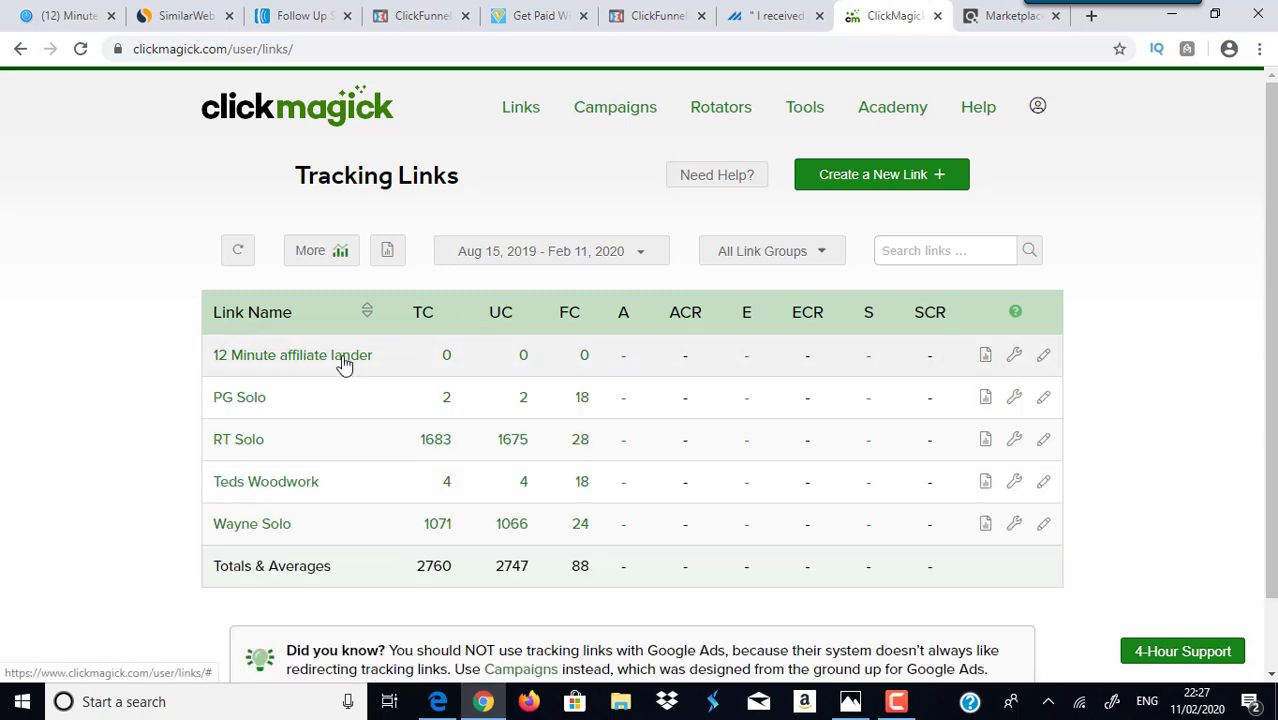
{"action": "scroll", "coordinate": [1270, 300], "scroll_direction": "down", "scroll_amount": 1}
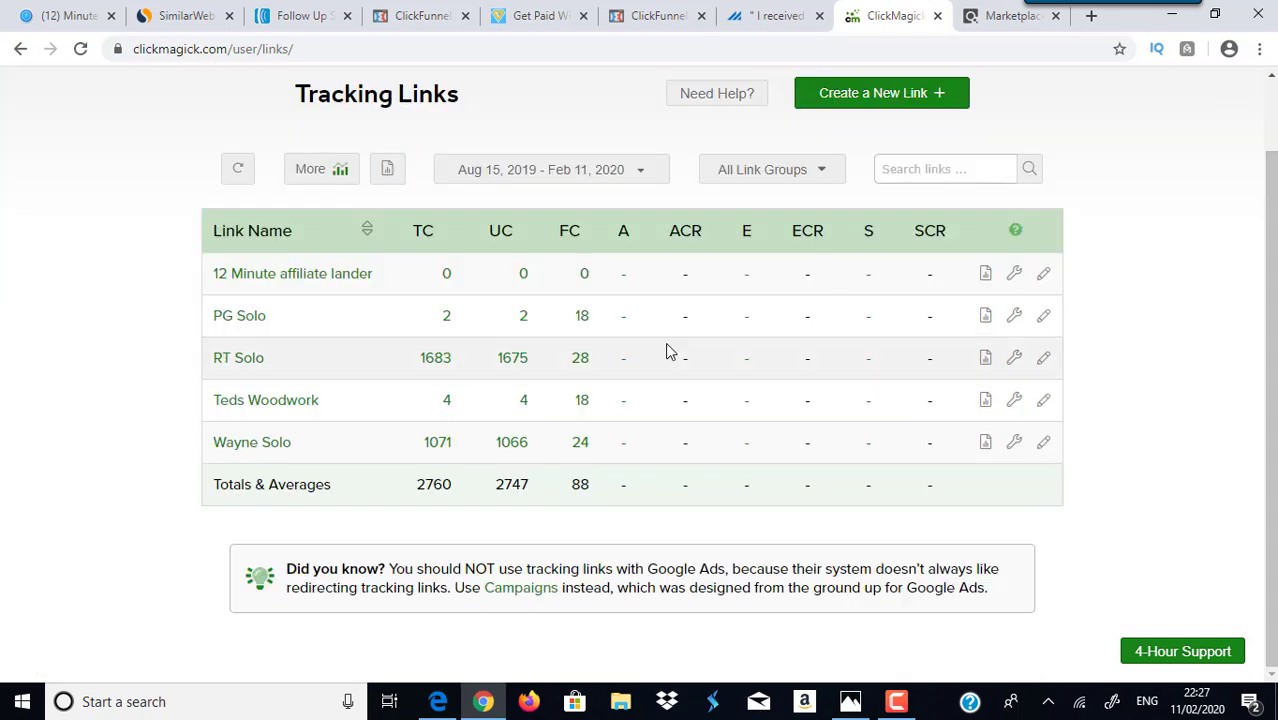
{"action": "scroll", "coordinate": [722, 265], "scroll_direction": "up", "scroll_amount": 1}
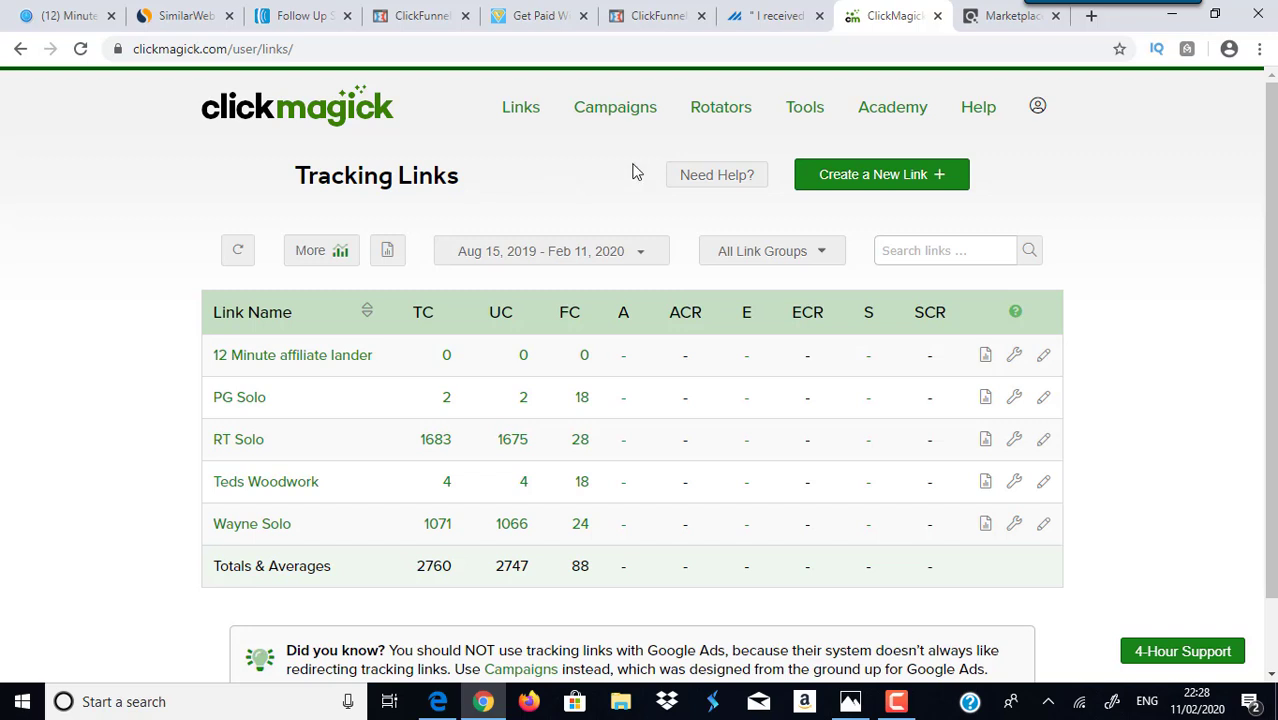
Examine the Udimi order form, the AWeber follow-up series and the tracking links listed in ClickMagick
{"action": "left_click", "coordinate": [775, 12]}
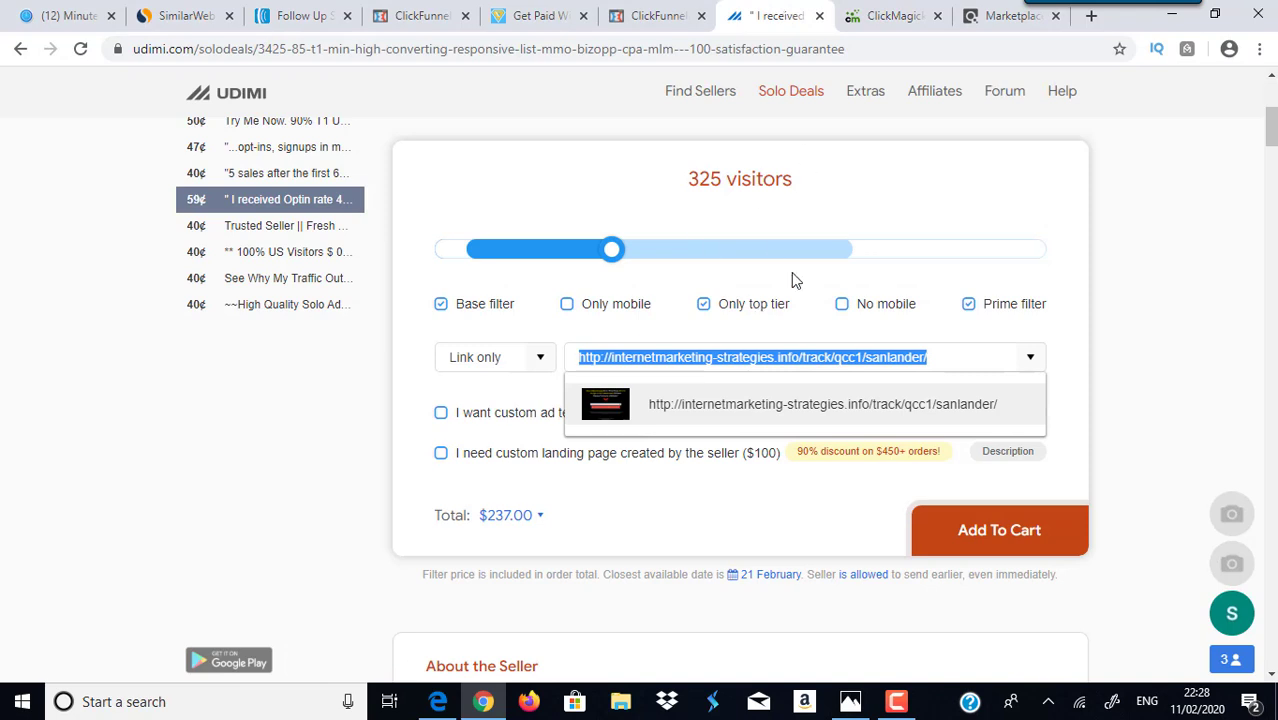
{"action": "left_click", "coordinate": [1130, 281]}
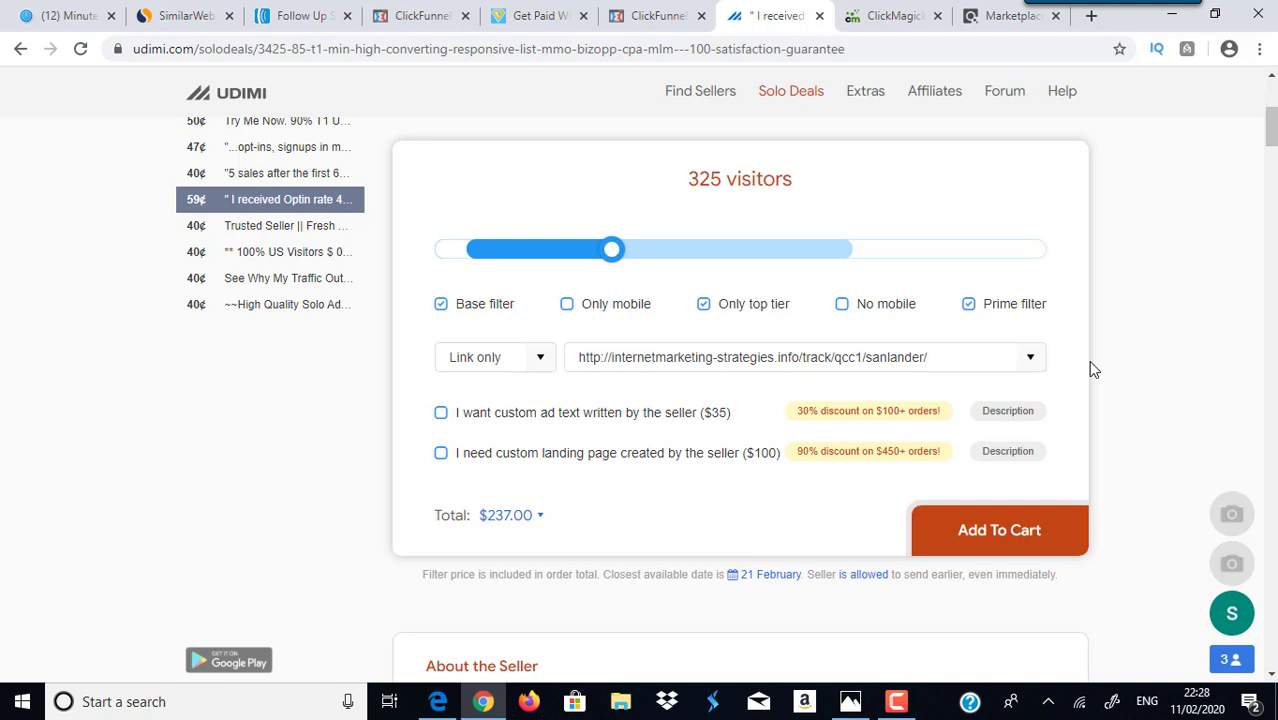
{"action": "left_click", "coordinate": [891, 10]}
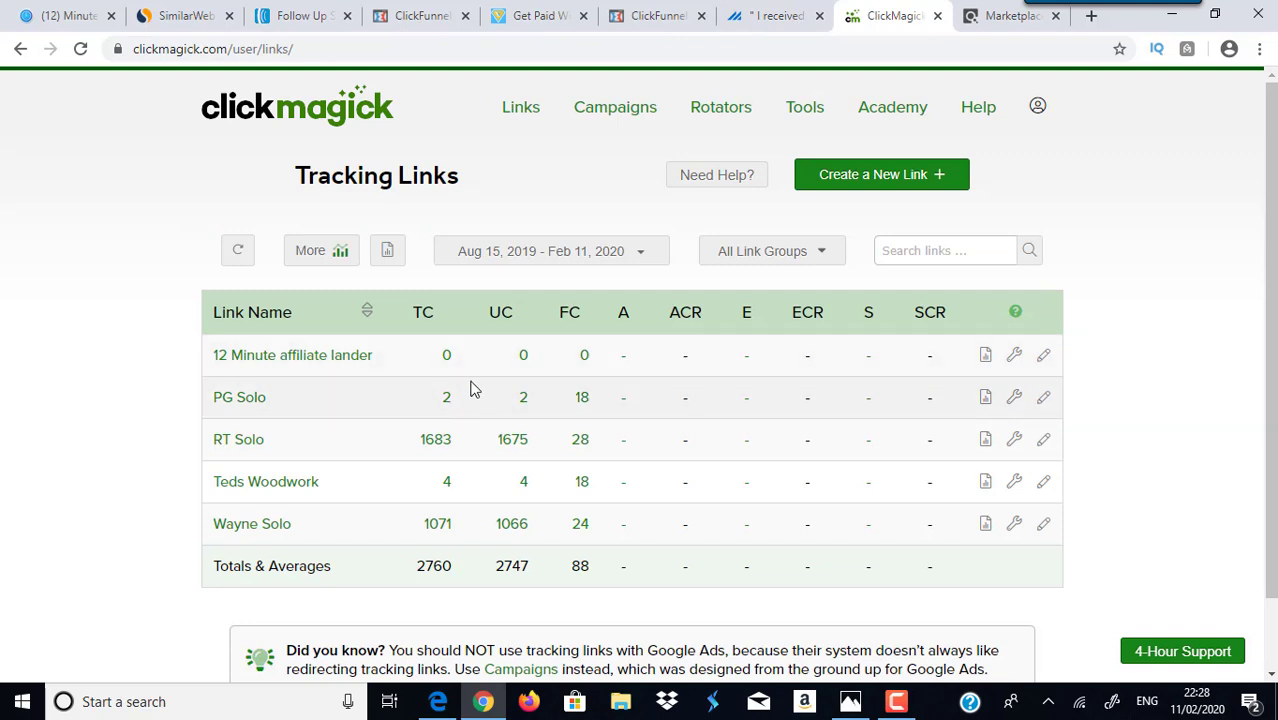
{"action": "left_click", "coordinate": [324, 14]}
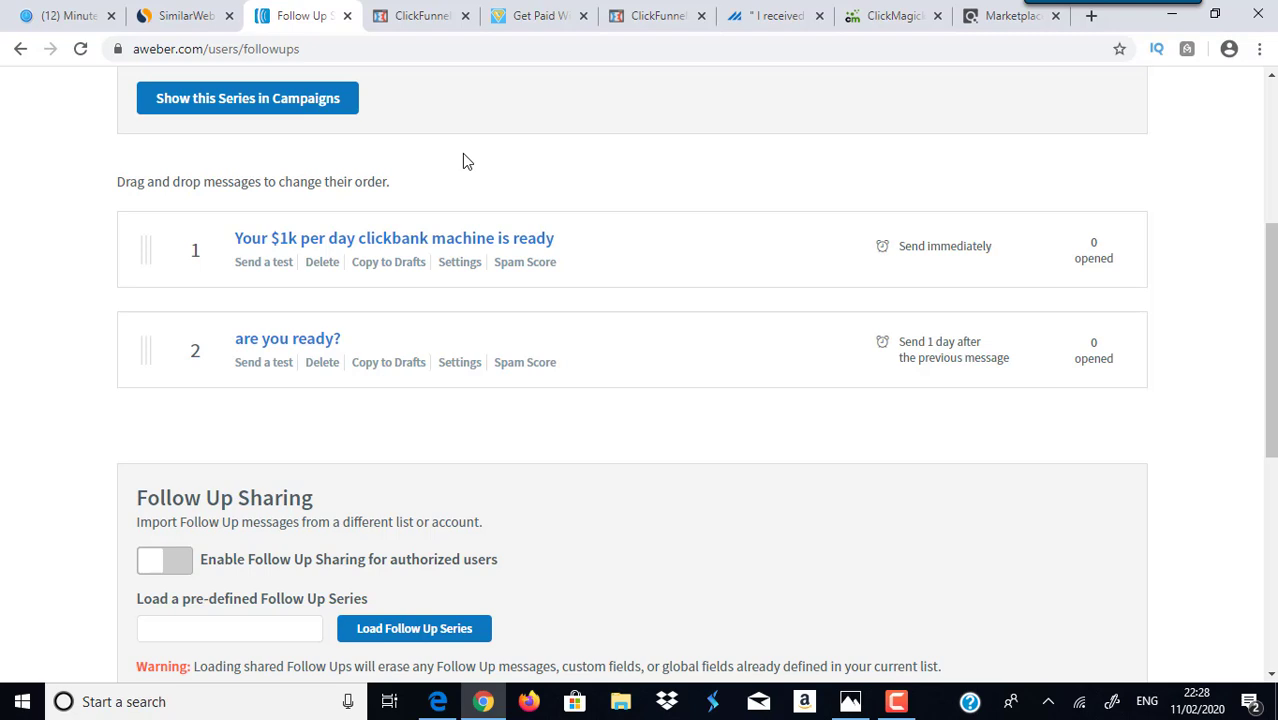
{"action": "left_click", "coordinate": [895, 15]}
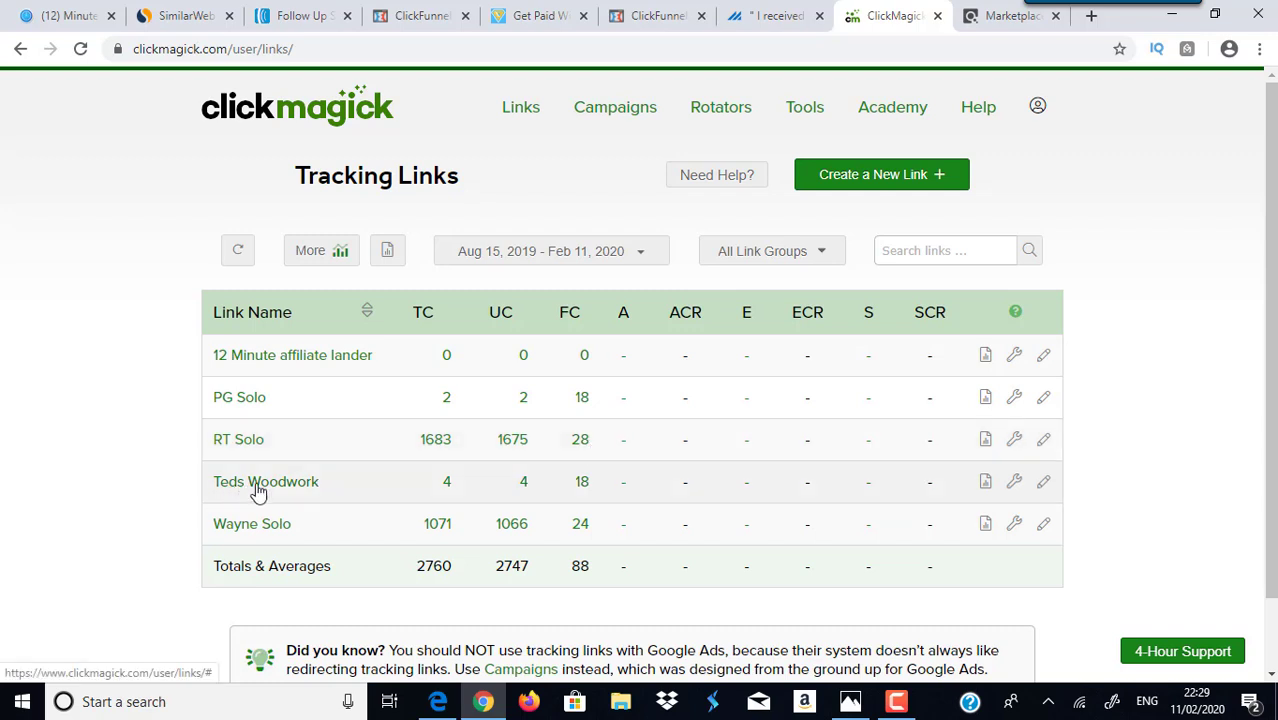
{"action": "mouse_move", "coordinate": [262, 491]}
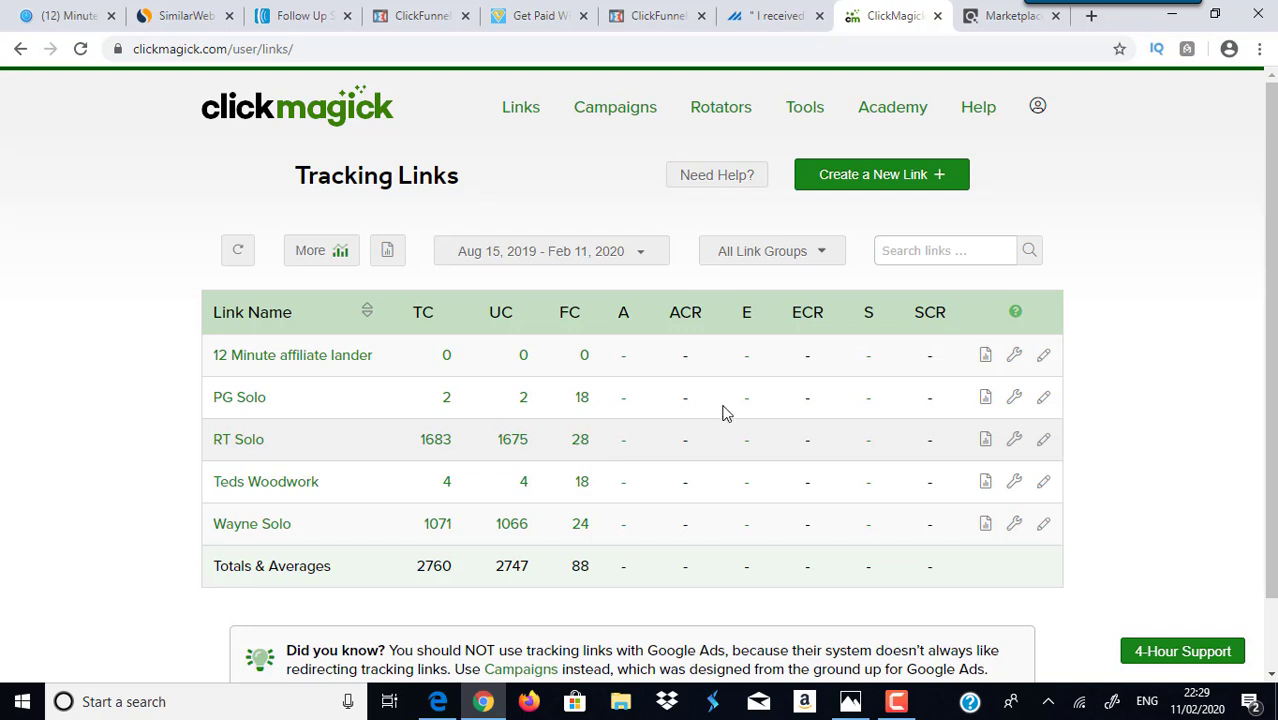
Set the date range of the tracking link statistics to Last Year
{"action": "scroll", "coordinate": [1270, 420], "scroll_direction": "down", "scroll_amount": 1}
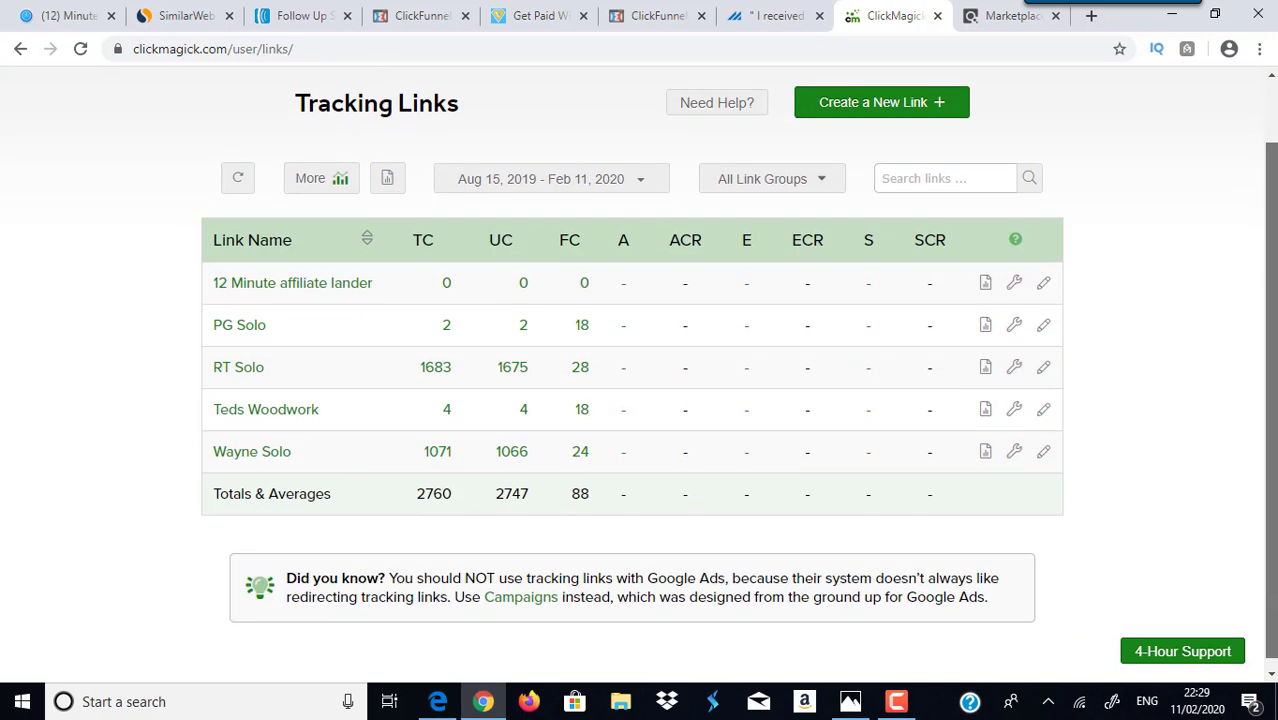
{"action": "scroll", "coordinate": [641, 583], "scroll_direction": "up", "scroll_amount": 1}
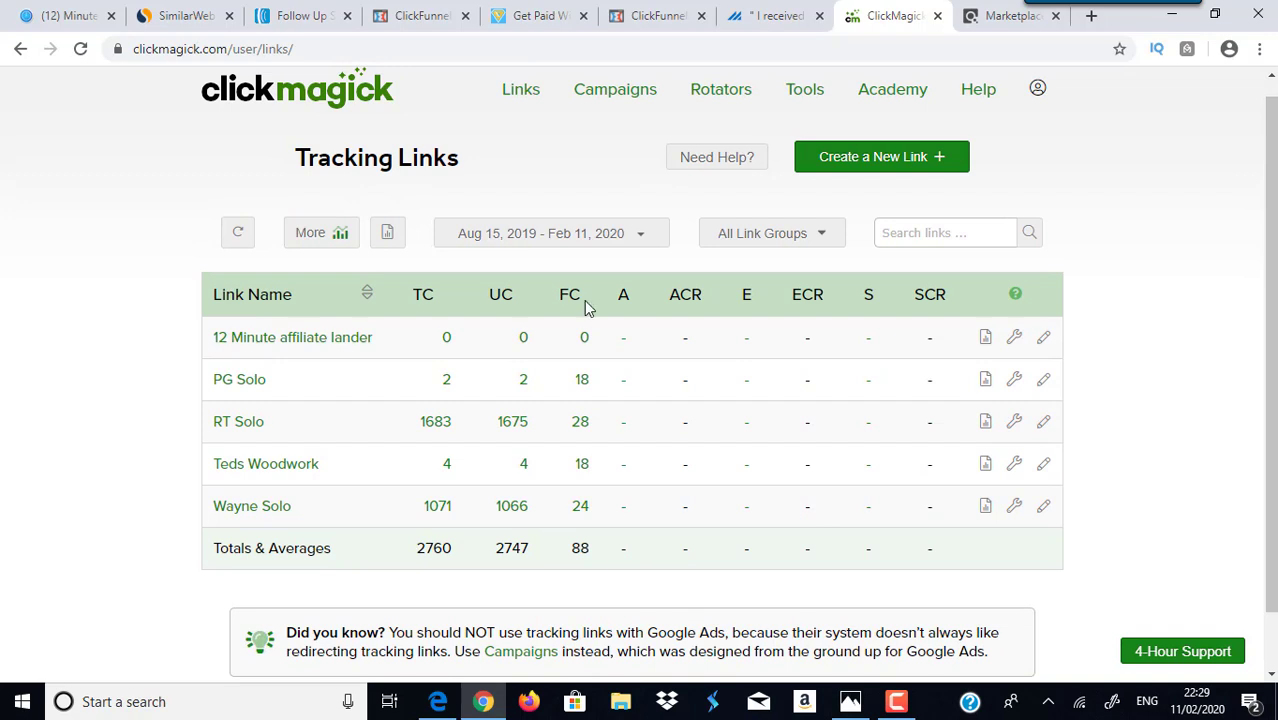
{"action": "left_click", "coordinate": [648, 236]}
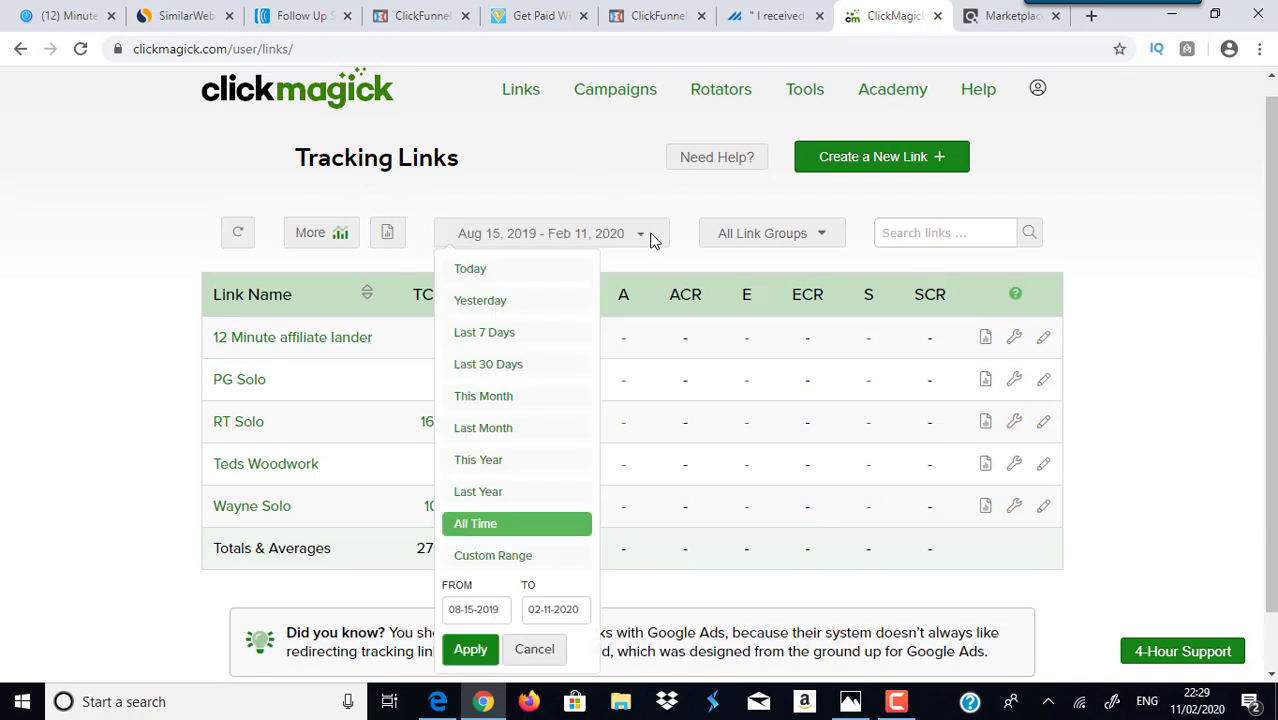
{"action": "left_click", "coordinate": [519, 494]}
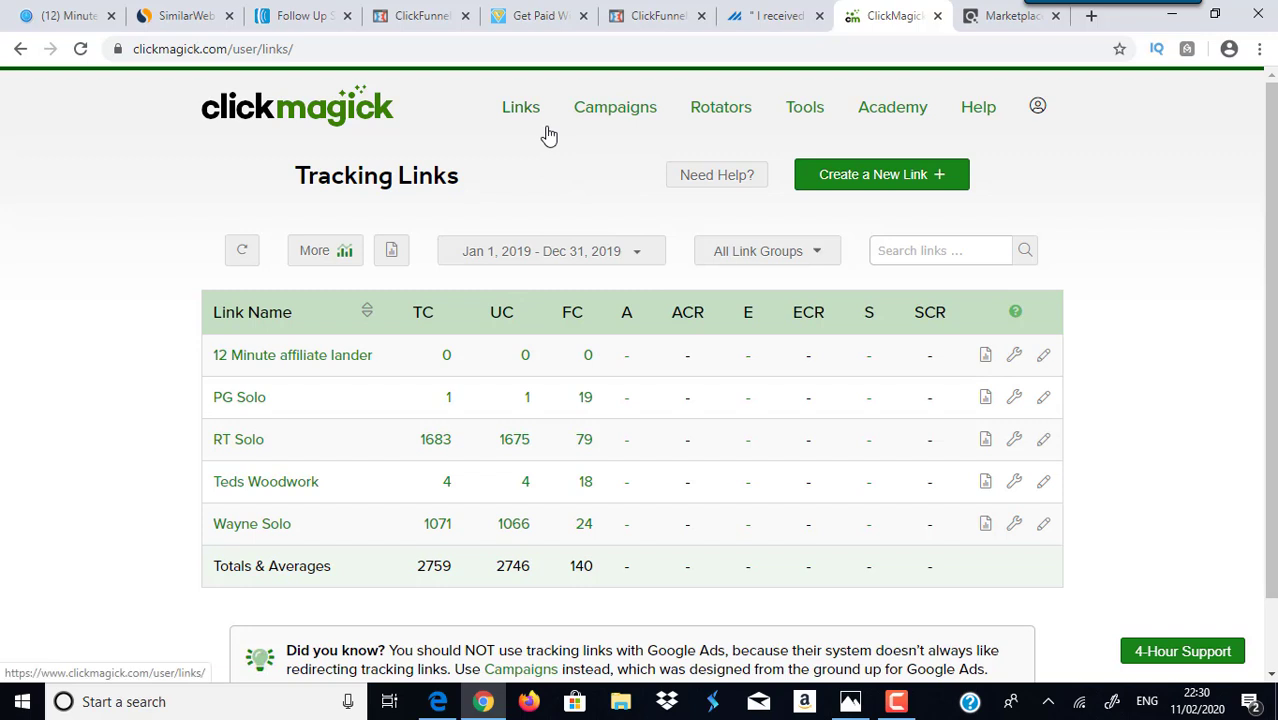
Reopen the 12 Minute affiliate lander settings in ClickMagick to highlight its tracking URL, and check the order's link field in Udimi
{"action": "left_click", "coordinate": [797, 10]}
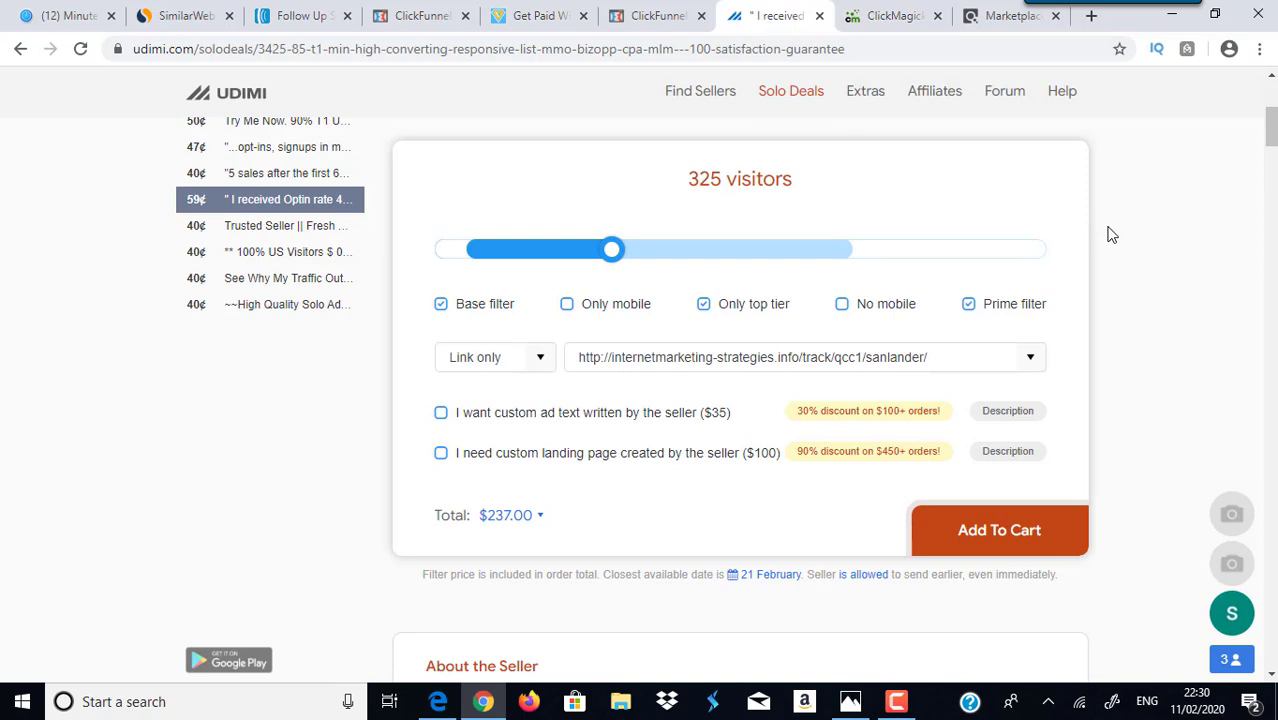
{"action": "left_click", "coordinate": [880, 11]}
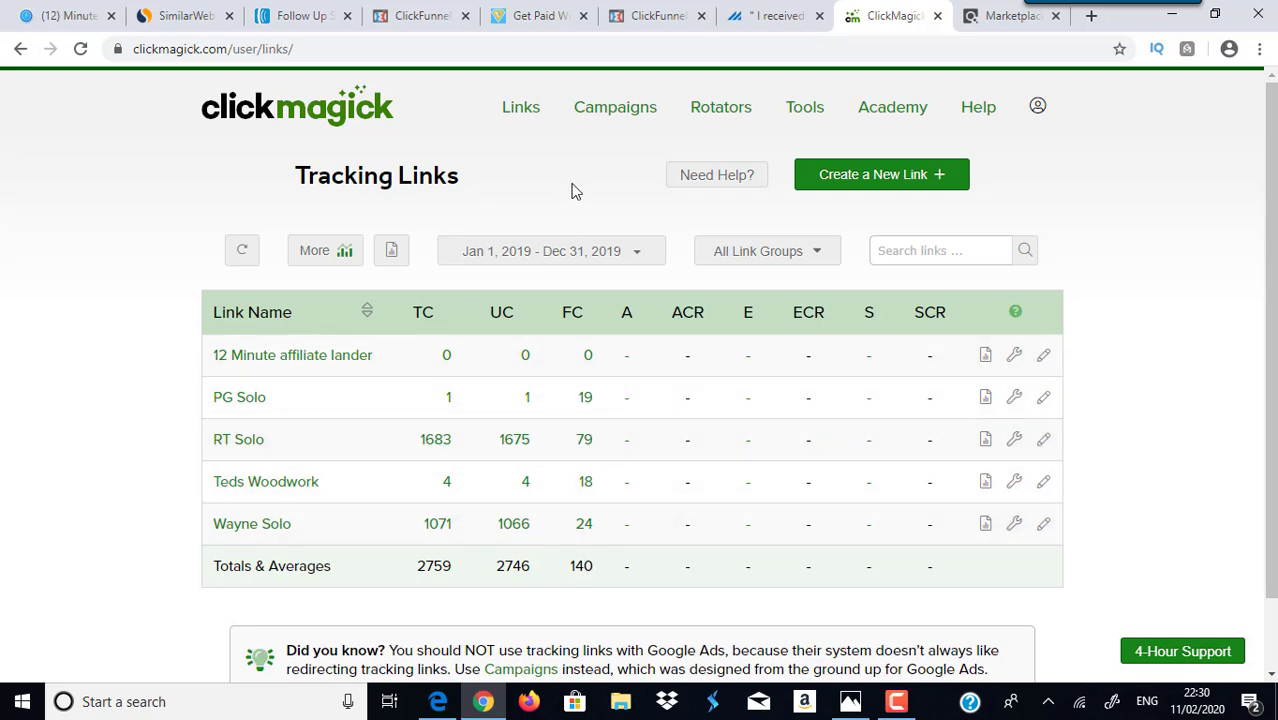
{"action": "left_click", "coordinate": [296, 357]}
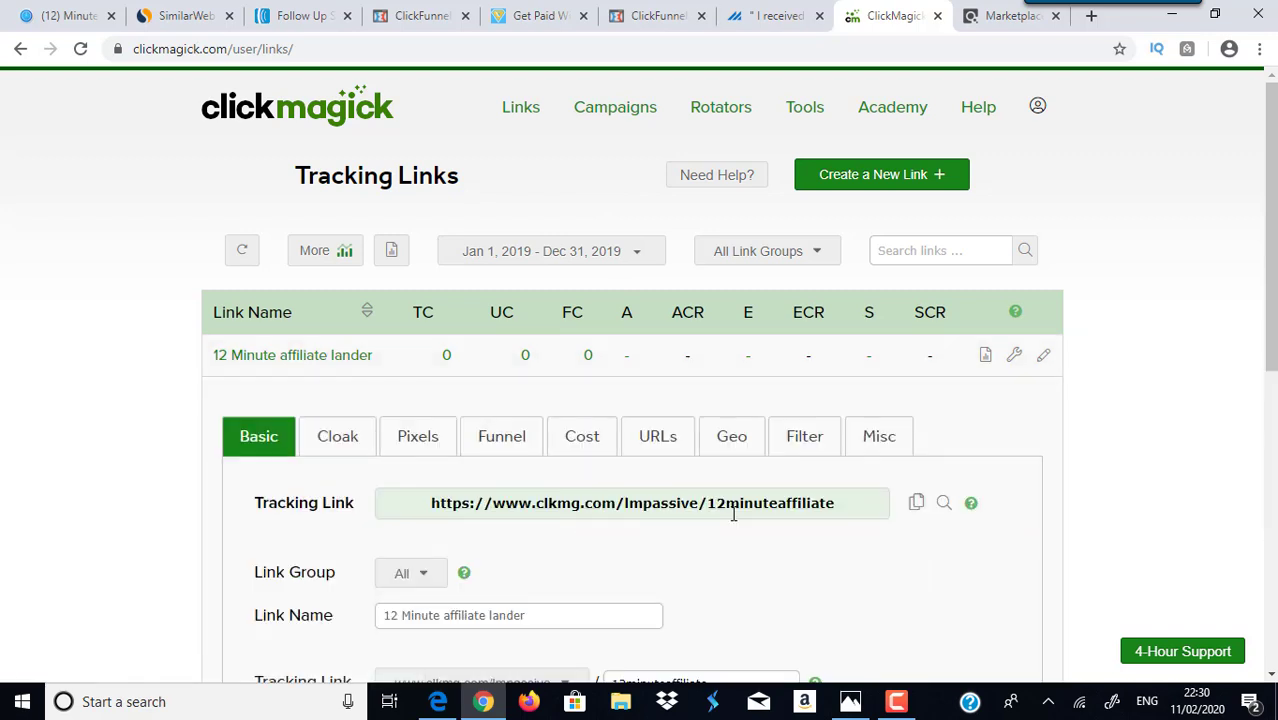
{"action": "left_click_drag", "start_coordinate": [859, 508], "coordinate": [406, 467]}
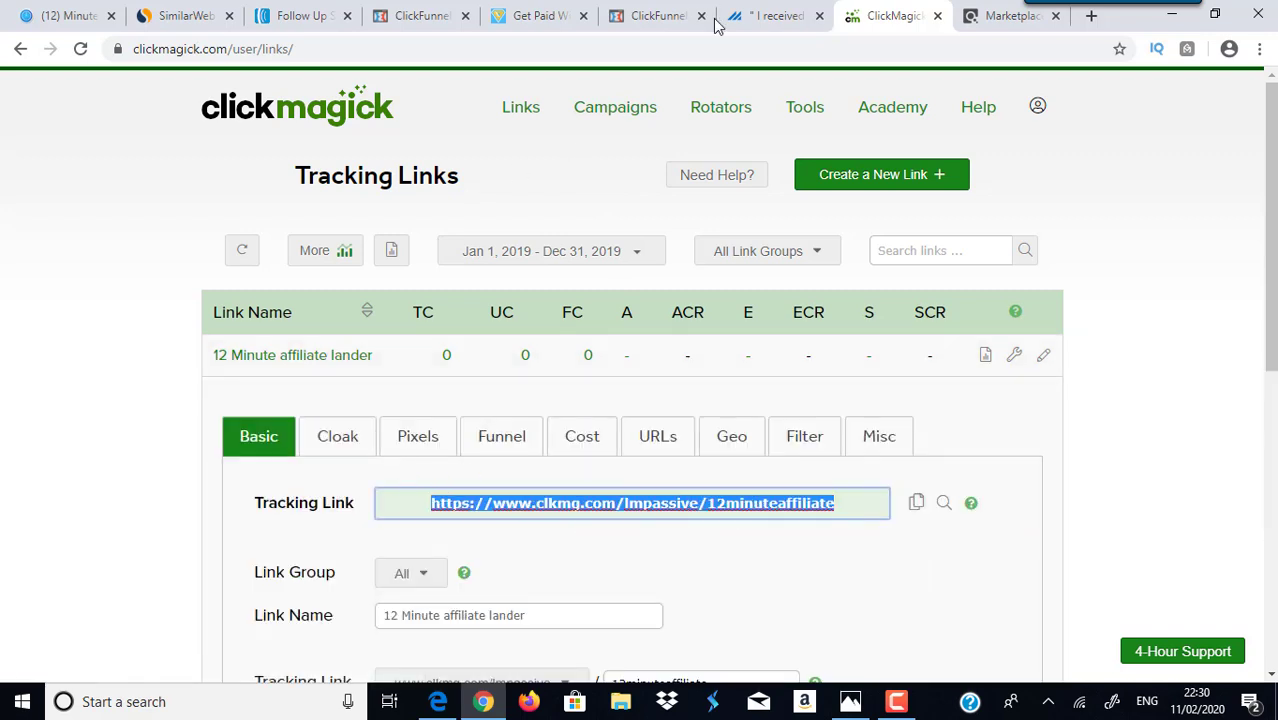
{"action": "left_click", "coordinate": [772, 16]}
{"action": "left_click", "coordinate": [665, 357]}
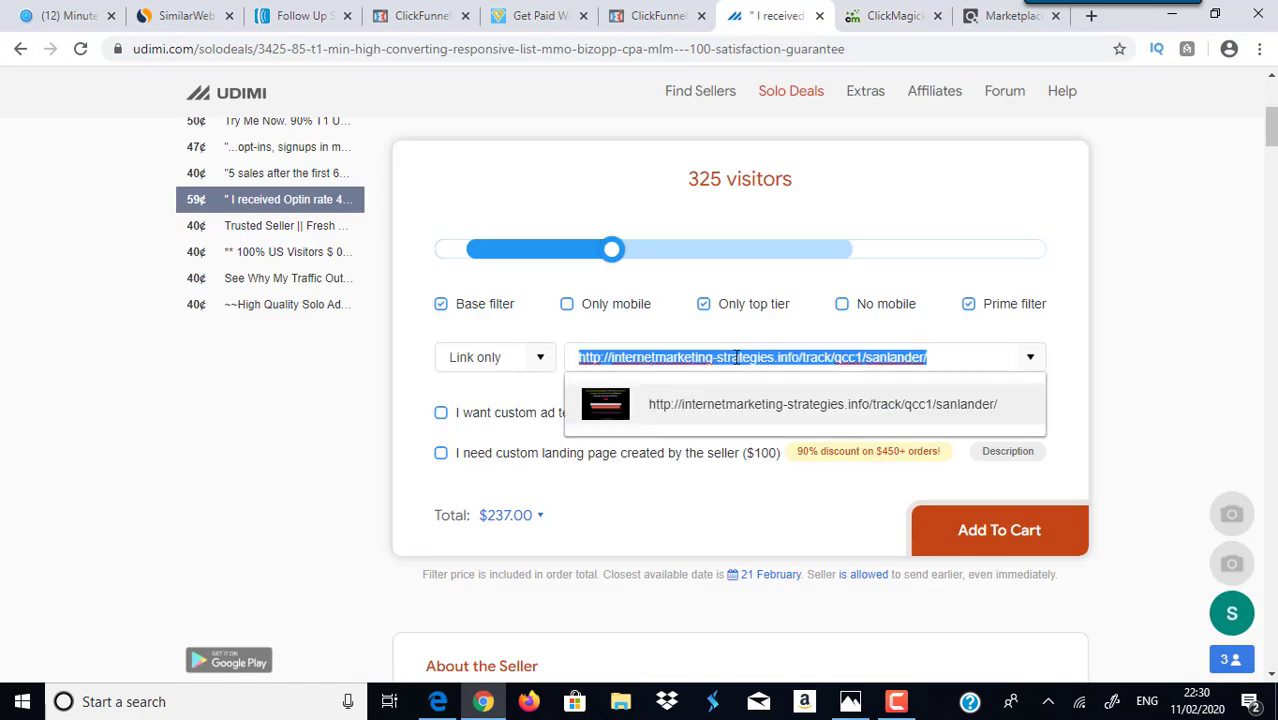
{"action": "left_click", "coordinate": [1187, 336]}
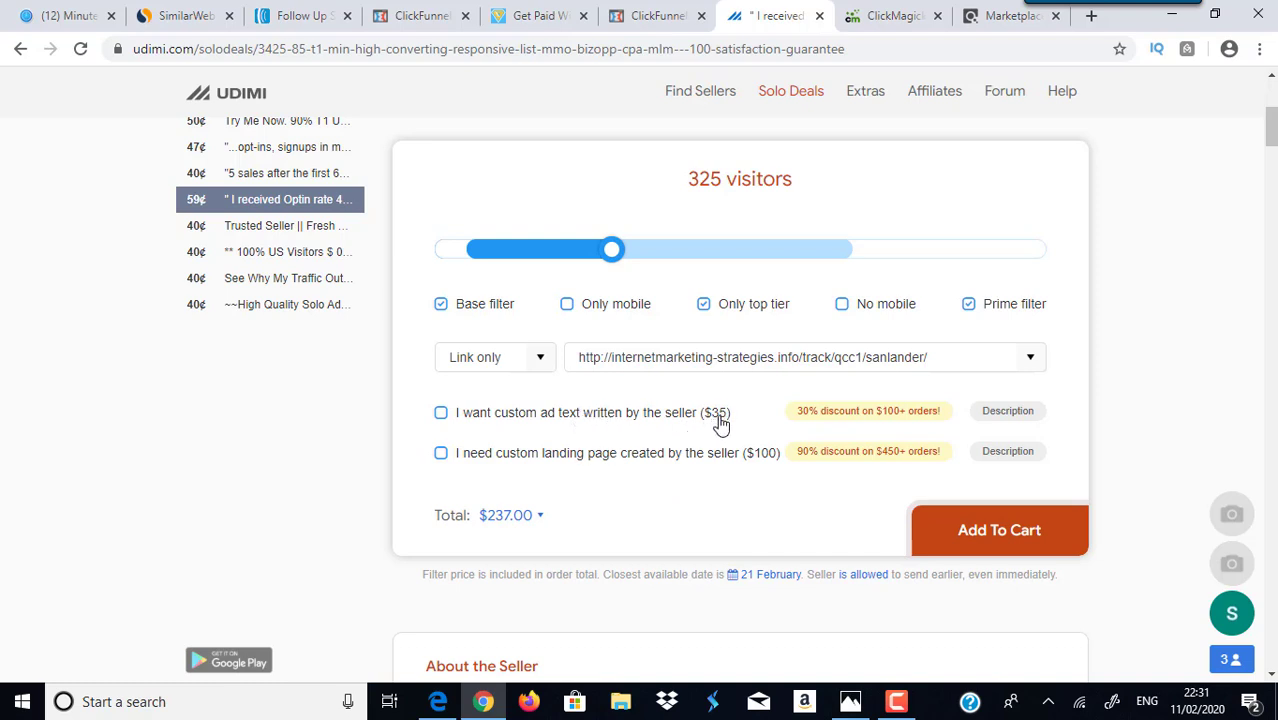
Change the Udimi order from a link to Ad text, and check Promo Swipe 2 on the 12 Minute Affiliate page for ad copy
{"action": "left_click", "coordinate": [533, 357]}
{"action": "left_click", "coordinate": [483, 418]}
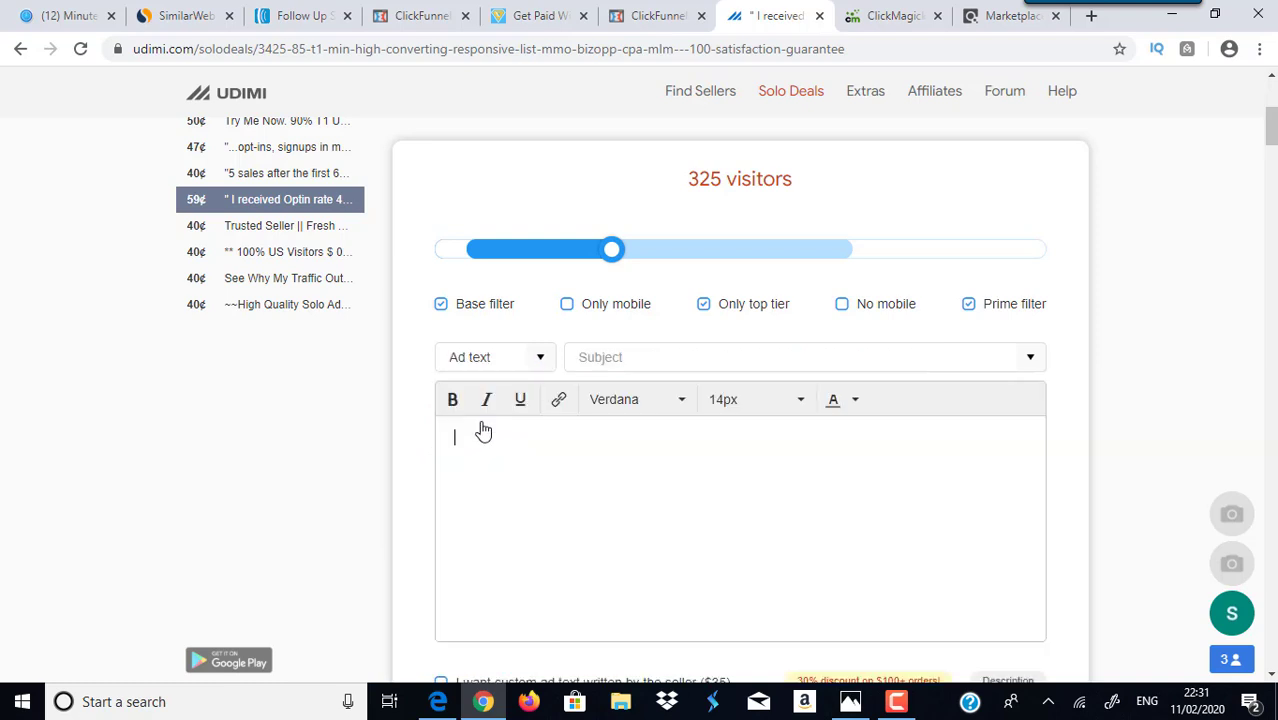
{"action": "left_click", "coordinate": [709, 361]}
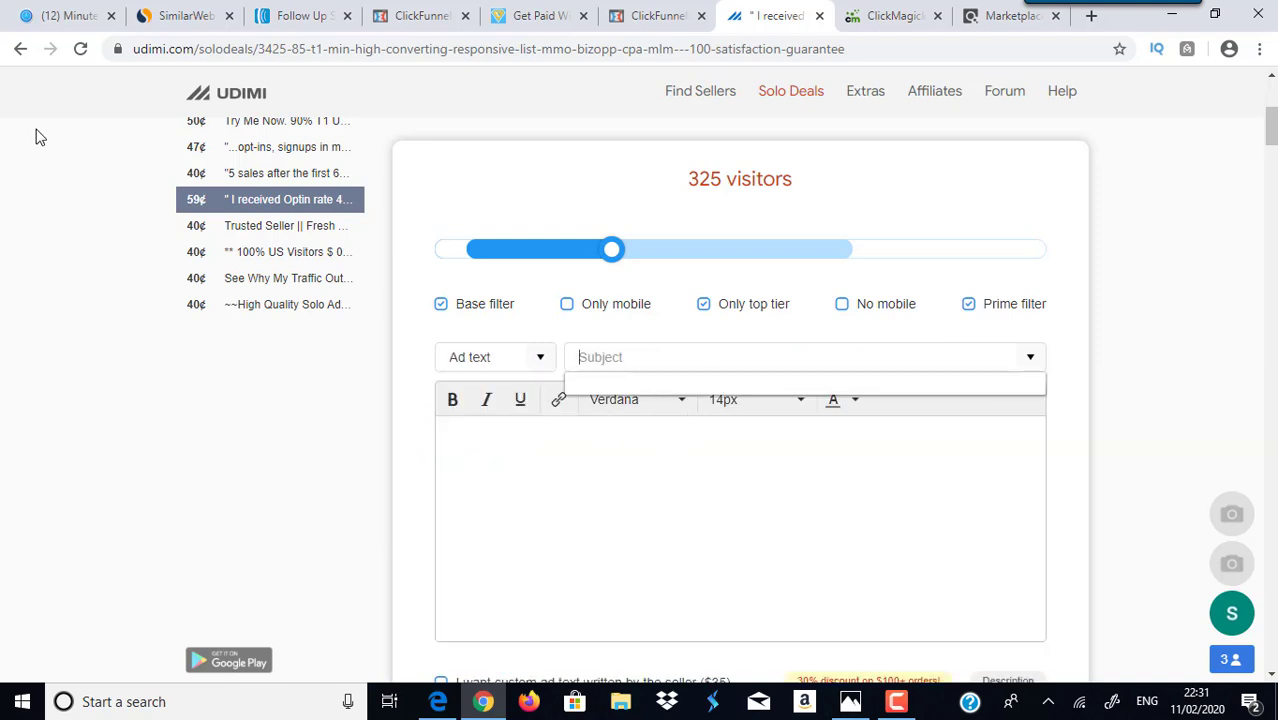
{"action": "left_click", "coordinate": [64, 14]}
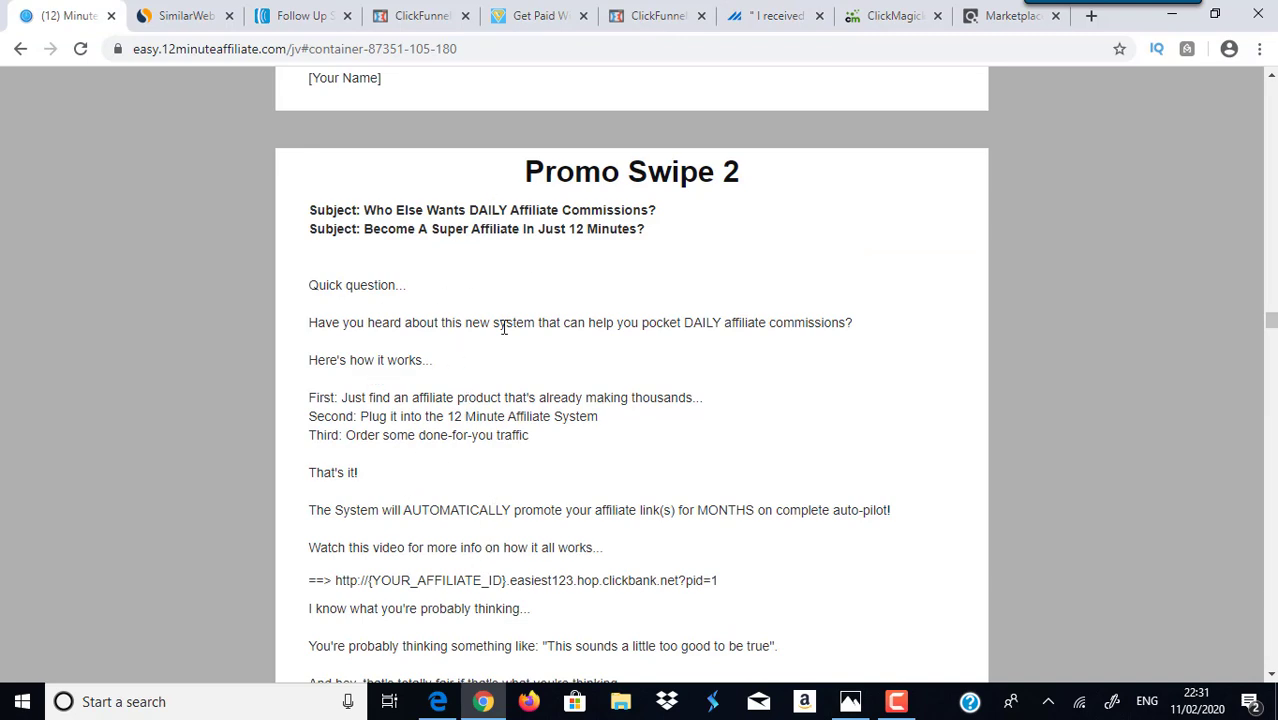
{"action": "left_click", "coordinate": [776, 16]}
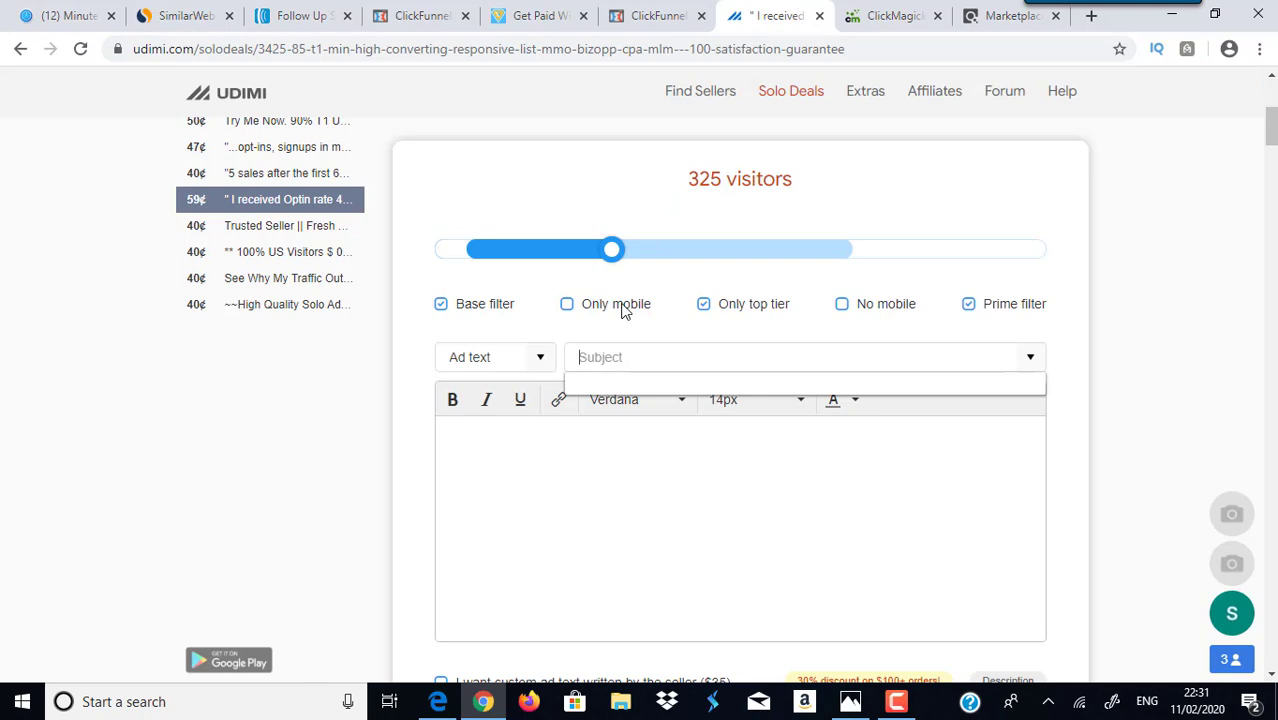
Set the solo order's ad type to Link only and its size to 300 visitors
{"action": "left_click", "coordinate": [541, 360]}
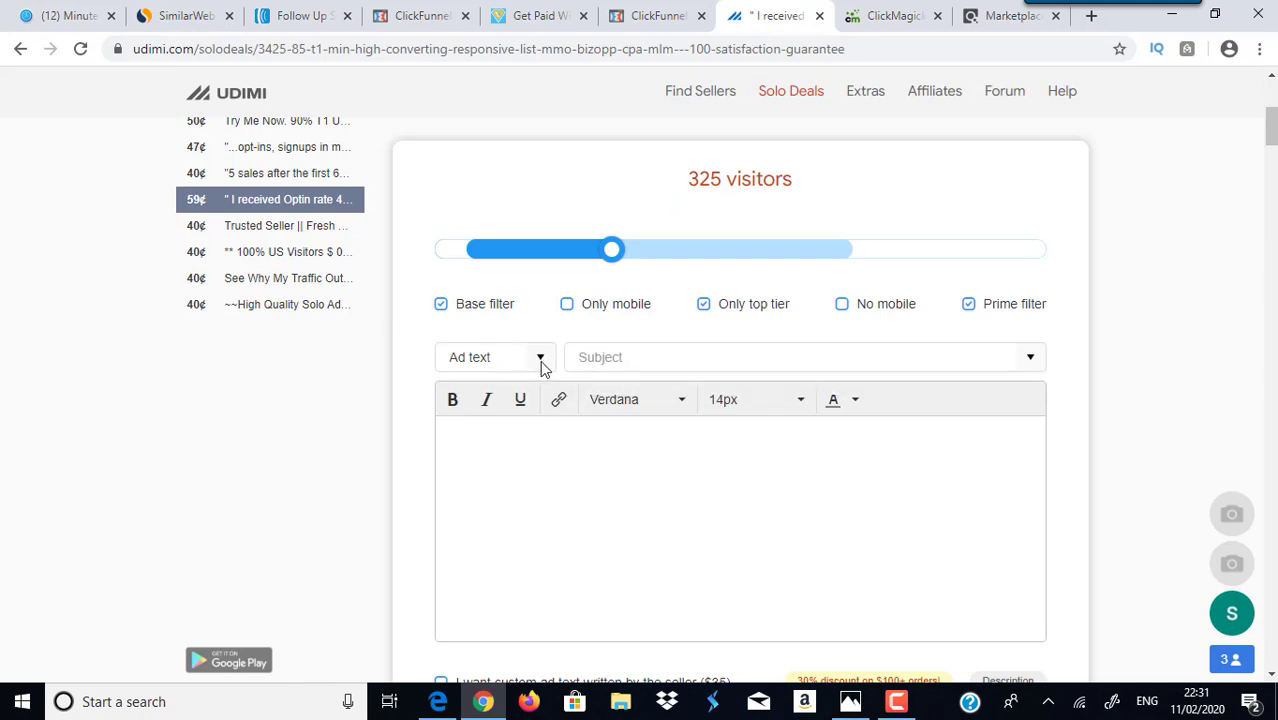
{"action": "left_click", "coordinate": [519, 389]}
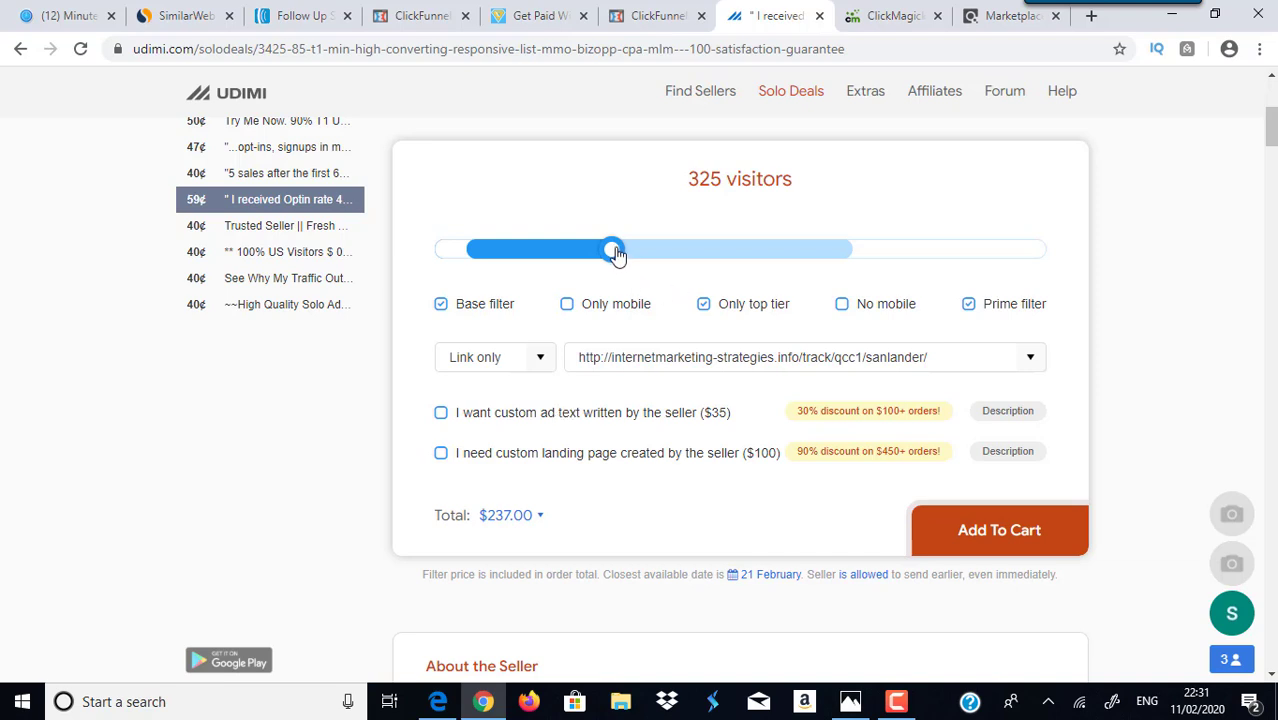
{"action": "left_click_drag", "start_coordinate": [612, 250], "coordinate": [594, 252]}
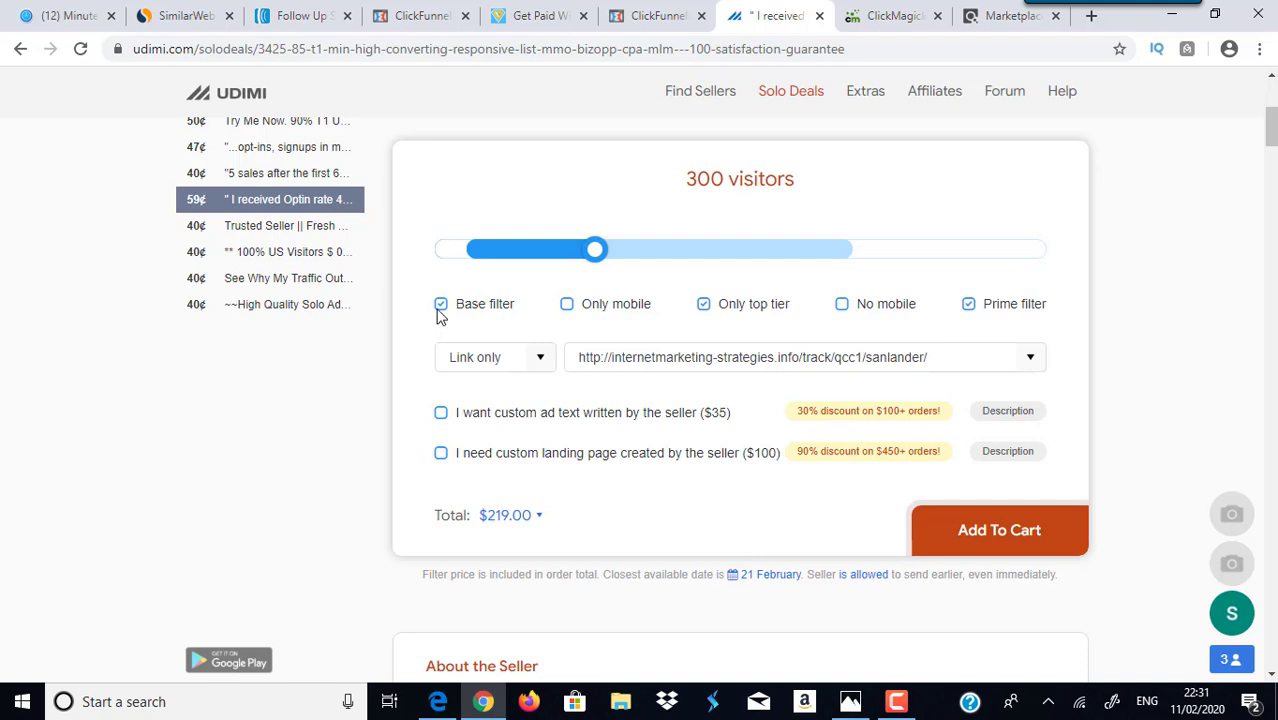
Check the Prime filter's description, and toggle Only top tier and the seller-written custom ad text to compare the order total, restoring both options
{"action": "mouse_move", "coordinate": [988, 310]}
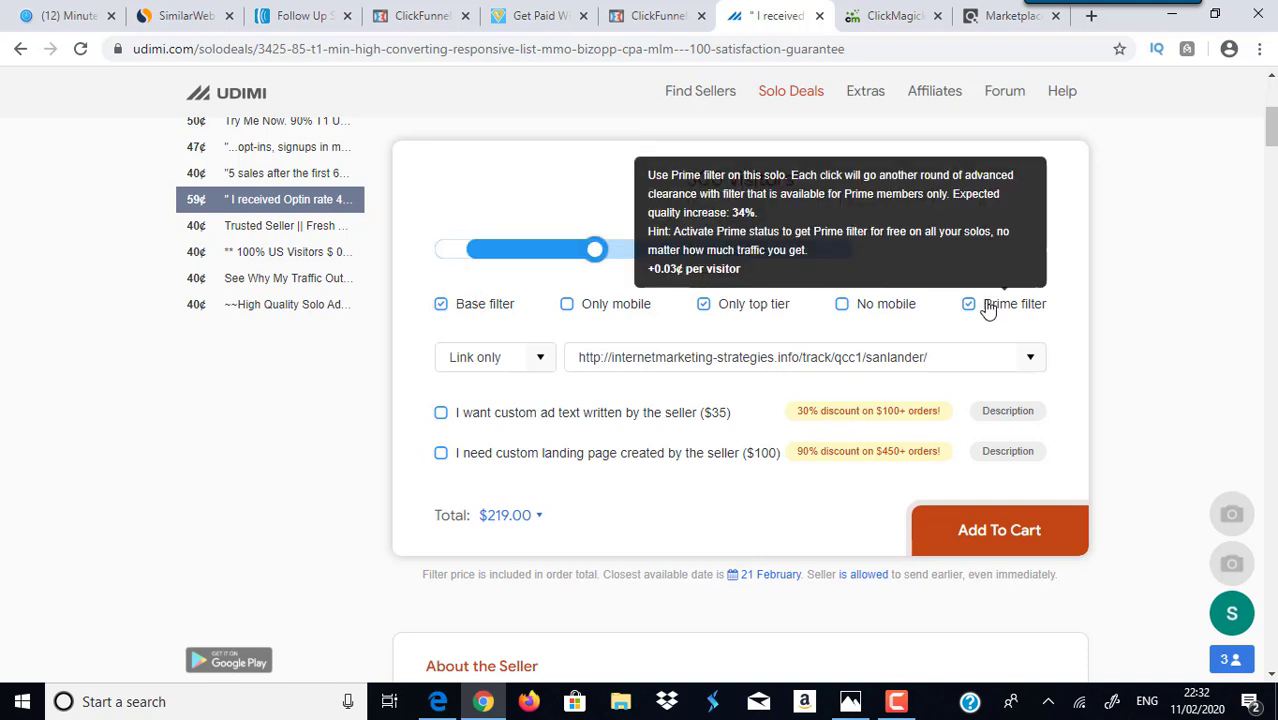
{"action": "left_click", "coordinate": [704, 305]}
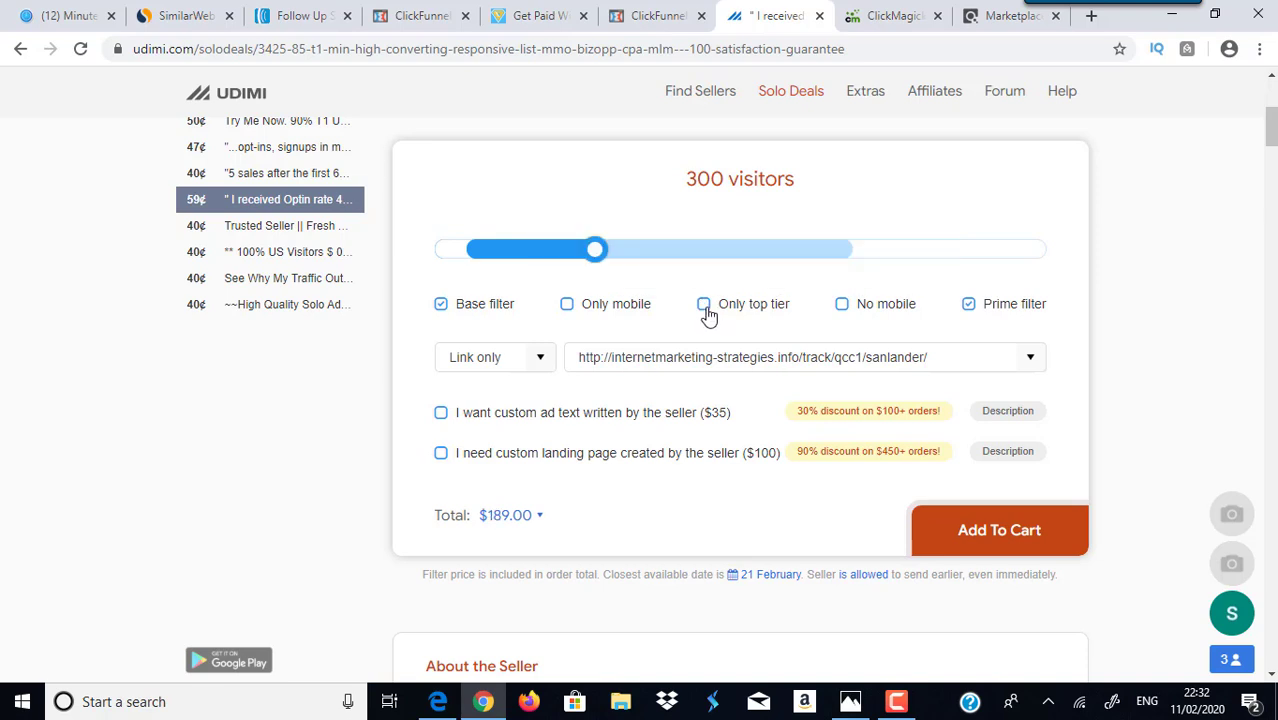
{"action": "left_click", "coordinate": [704, 306]}
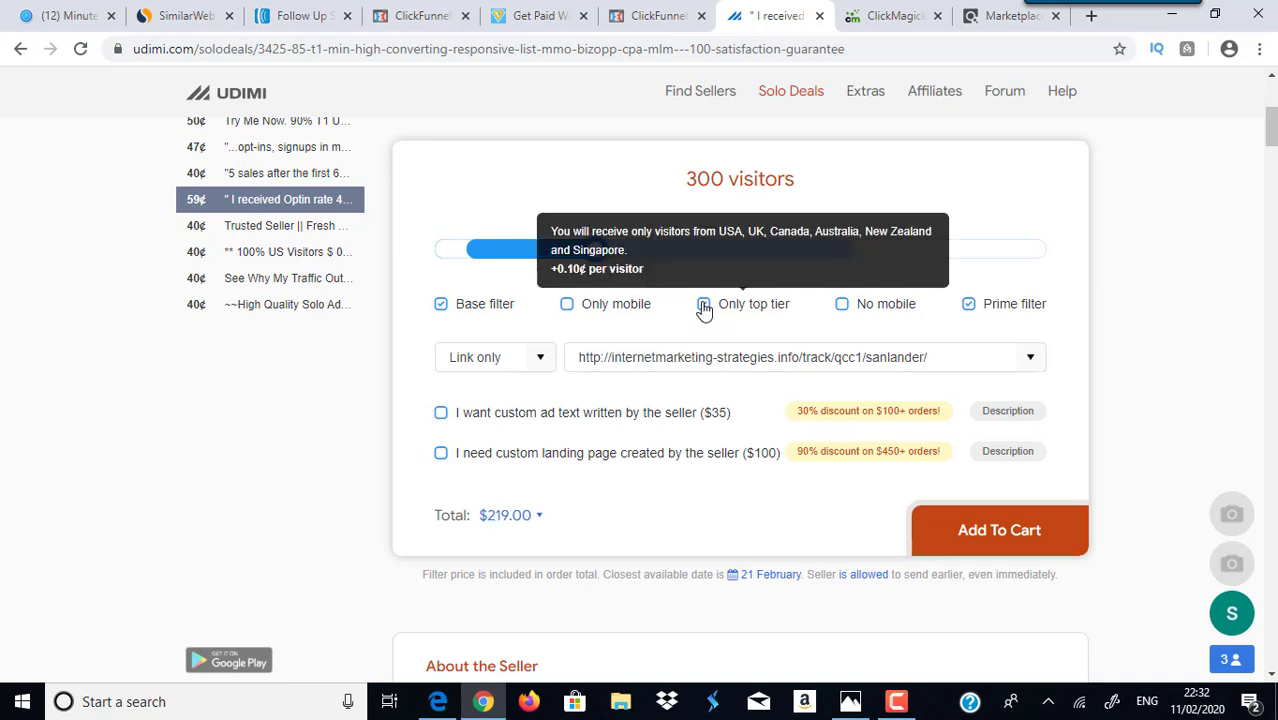
{"action": "left_click", "coordinate": [704, 306]}
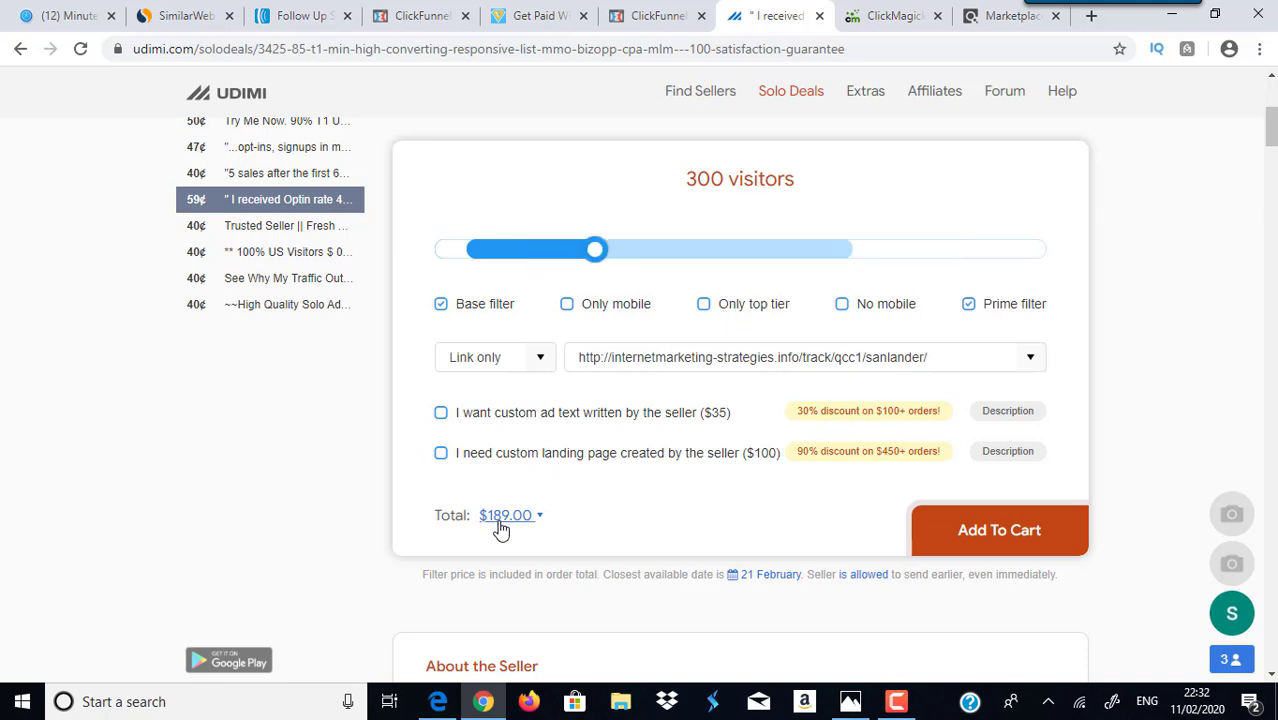
{"action": "left_click", "coordinate": [704, 305]}
{"action": "left_click", "coordinate": [442, 414]}
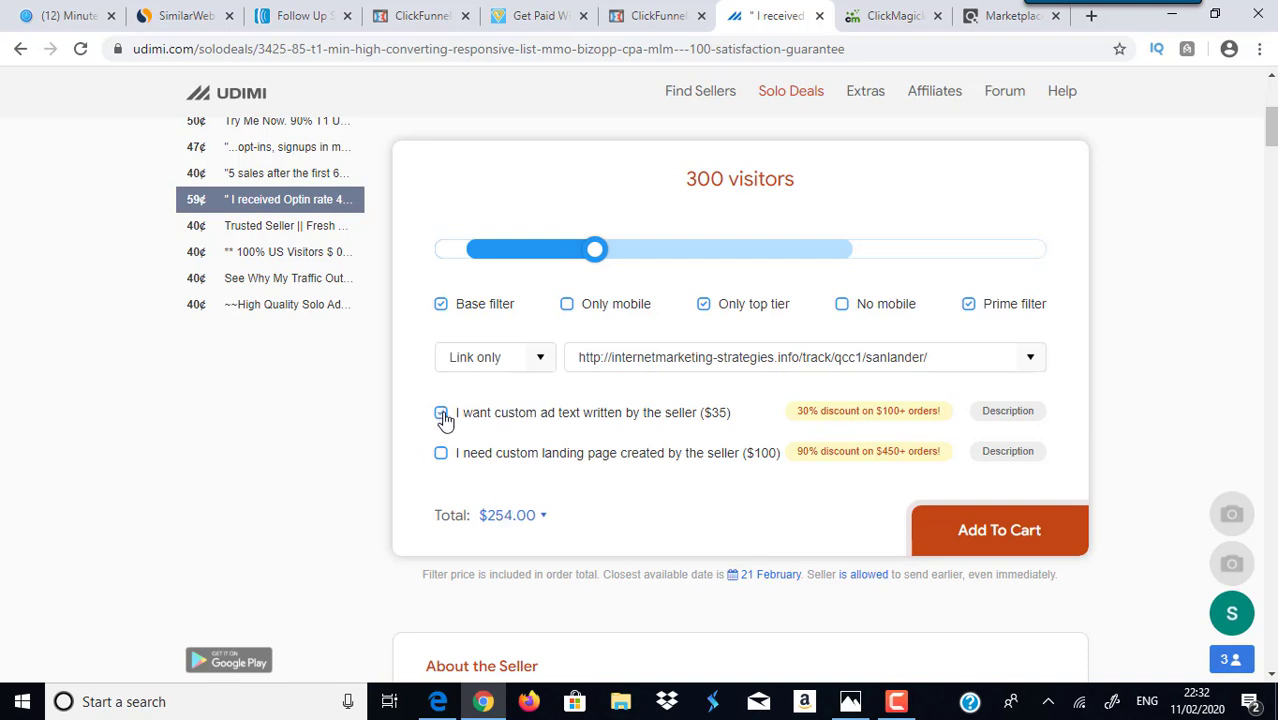
{"action": "left_click", "coordinate": [442, 414]}
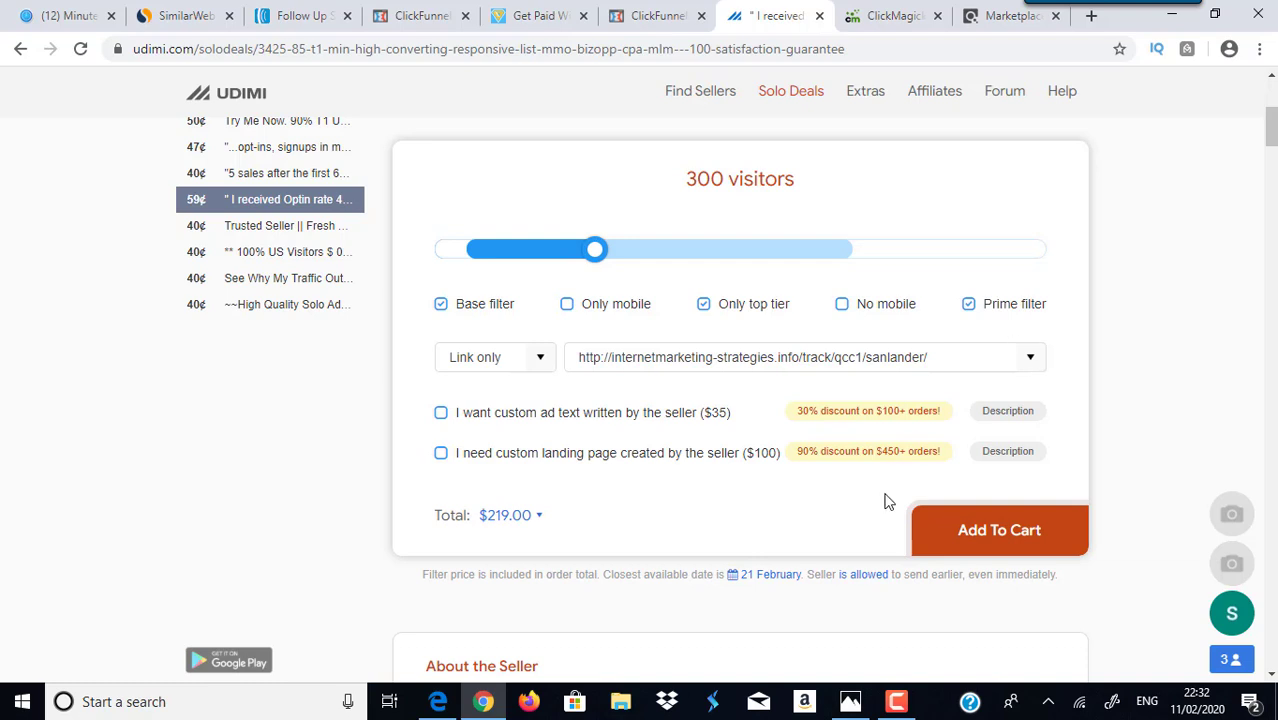
Switch to the Photos app to view the ClickBank ad banner image 2019-05-19_05-13-08.png
{"action": "left_click", "coordinate": [850, 701]}
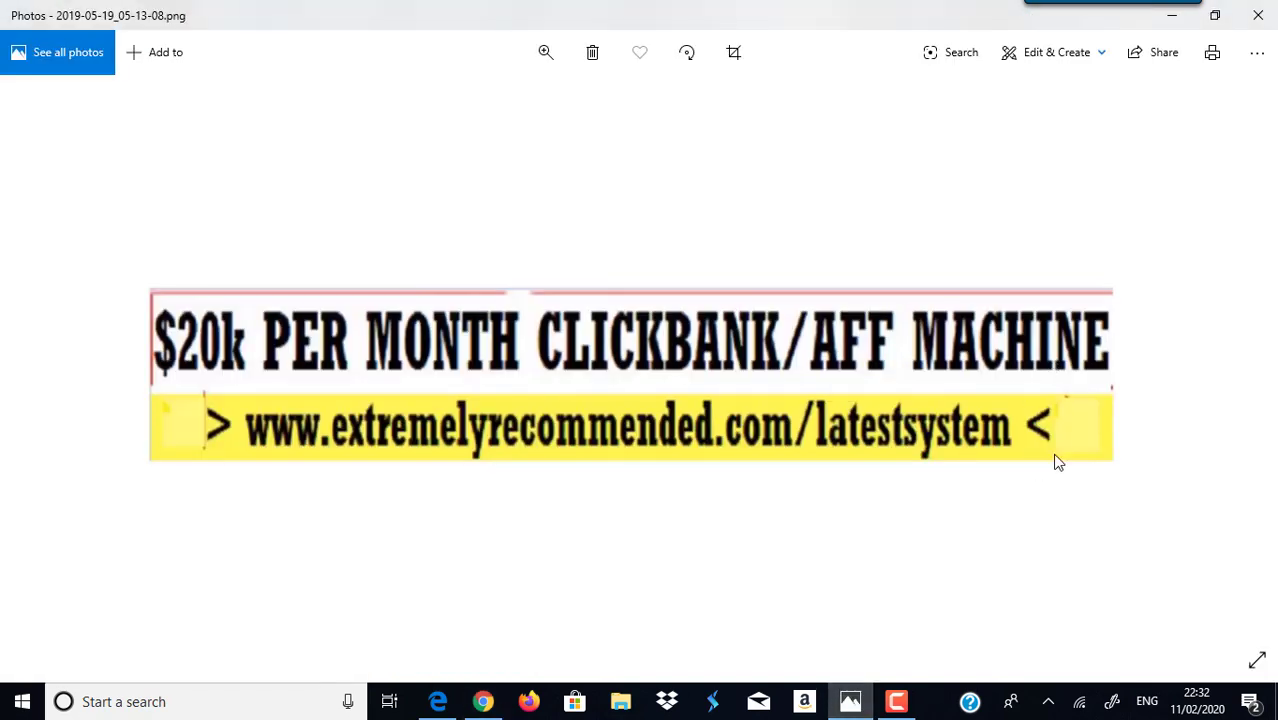